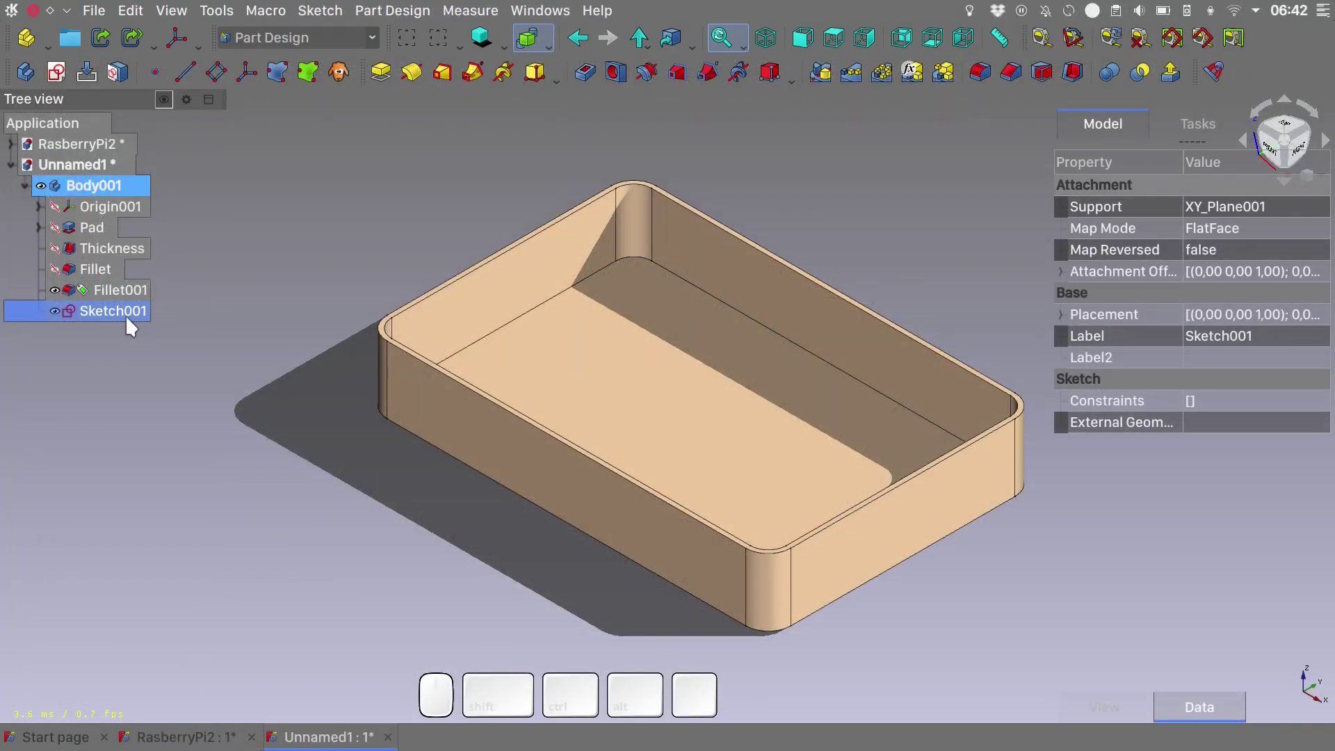
Open Sketch001 for editing and draw a construction rectangle around the origin, inside the box walls.
double_click(126, 313)
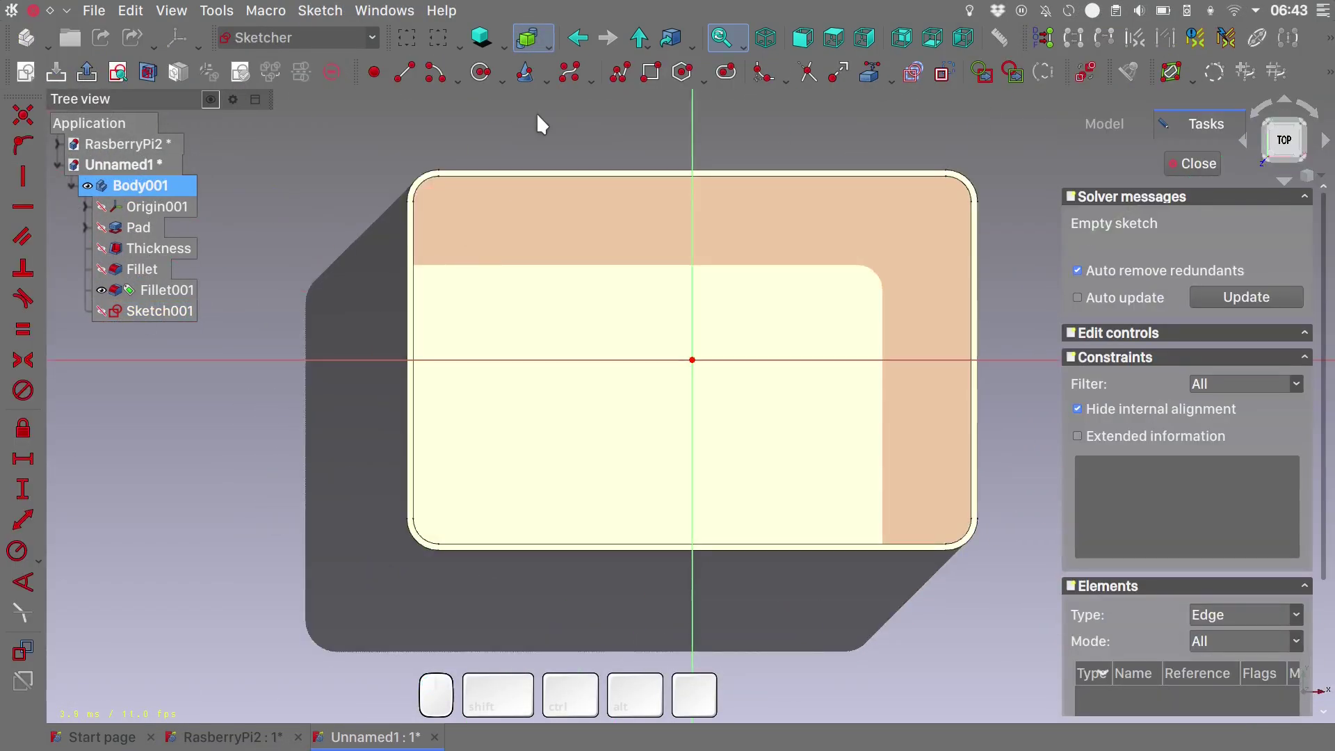
left_click(943, 80)
left_click(650, 71)
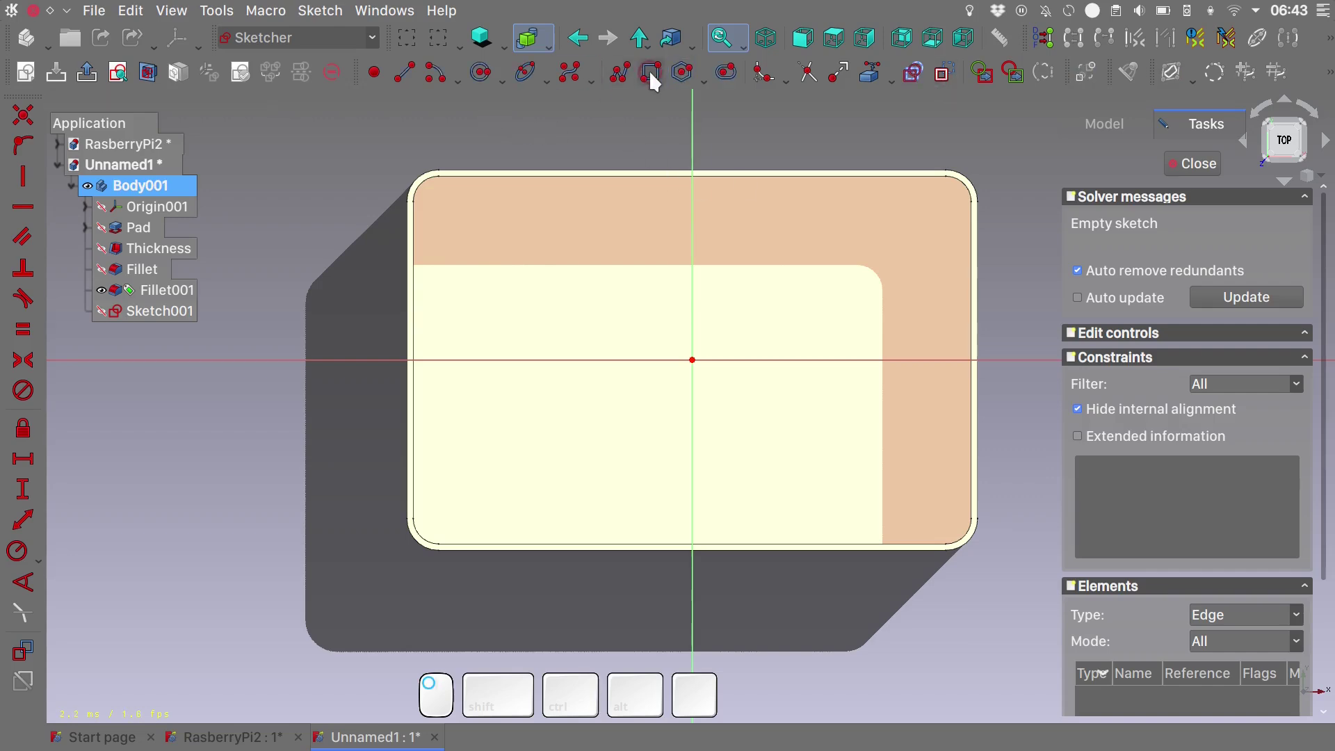
left_click(469, 228)
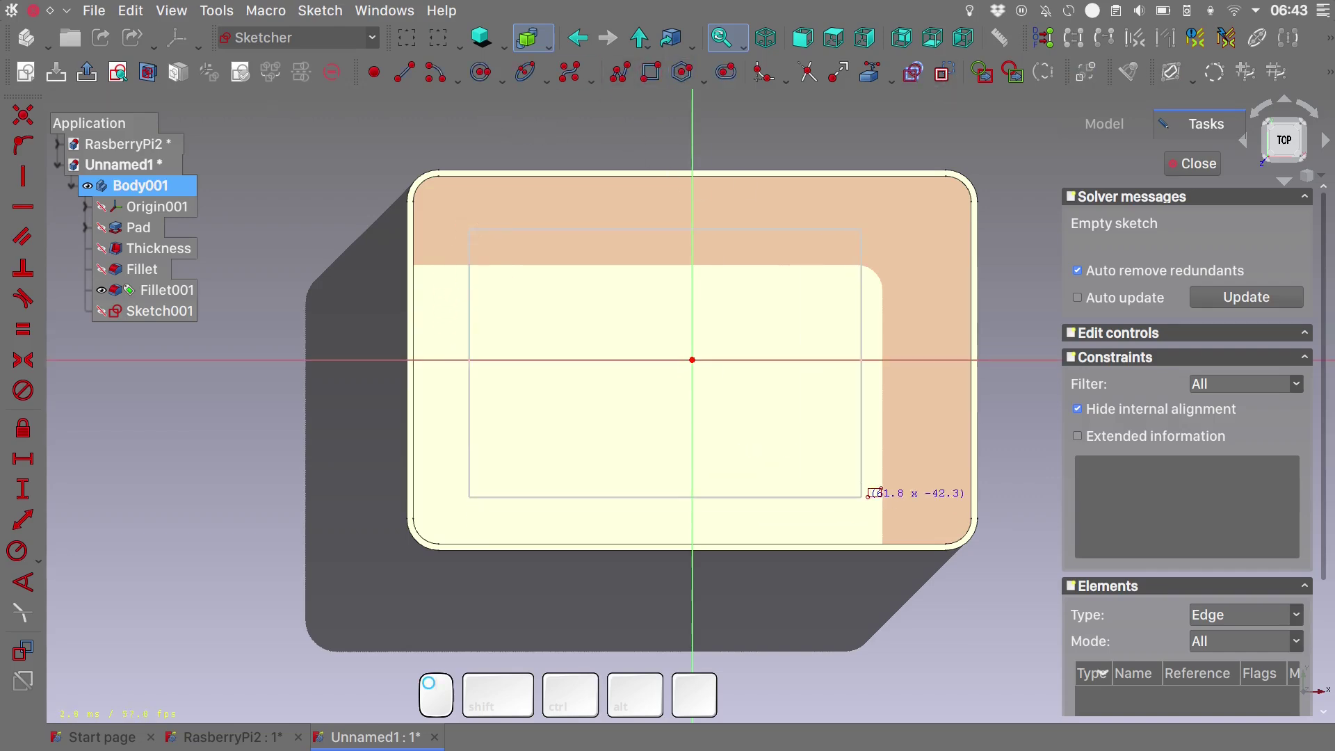
left_click(908, 489)
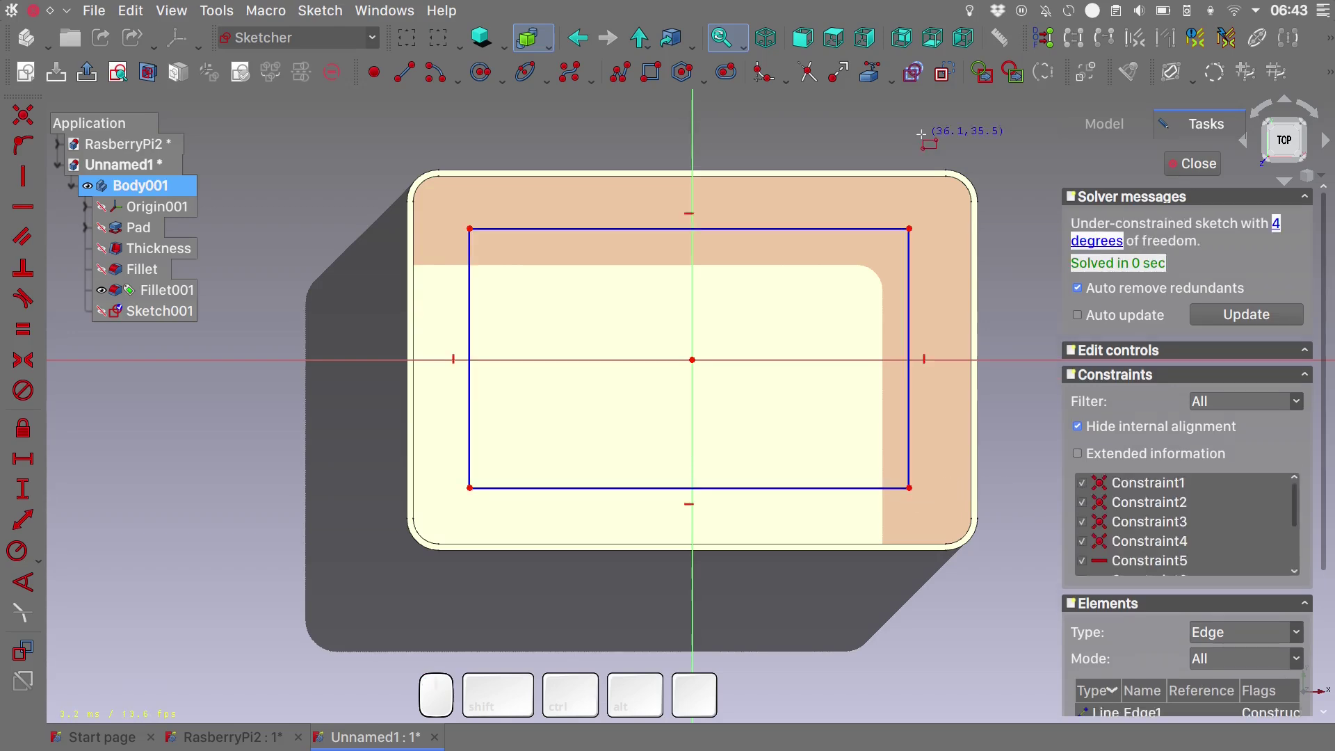
Draw a regular, non-construction circle centred on each of the construction rectangle's four corners.
left_click(944, 73)
left_click(470, 228)
left_click(909, 228)
left_click(909, 488)
left_click(469, 488)
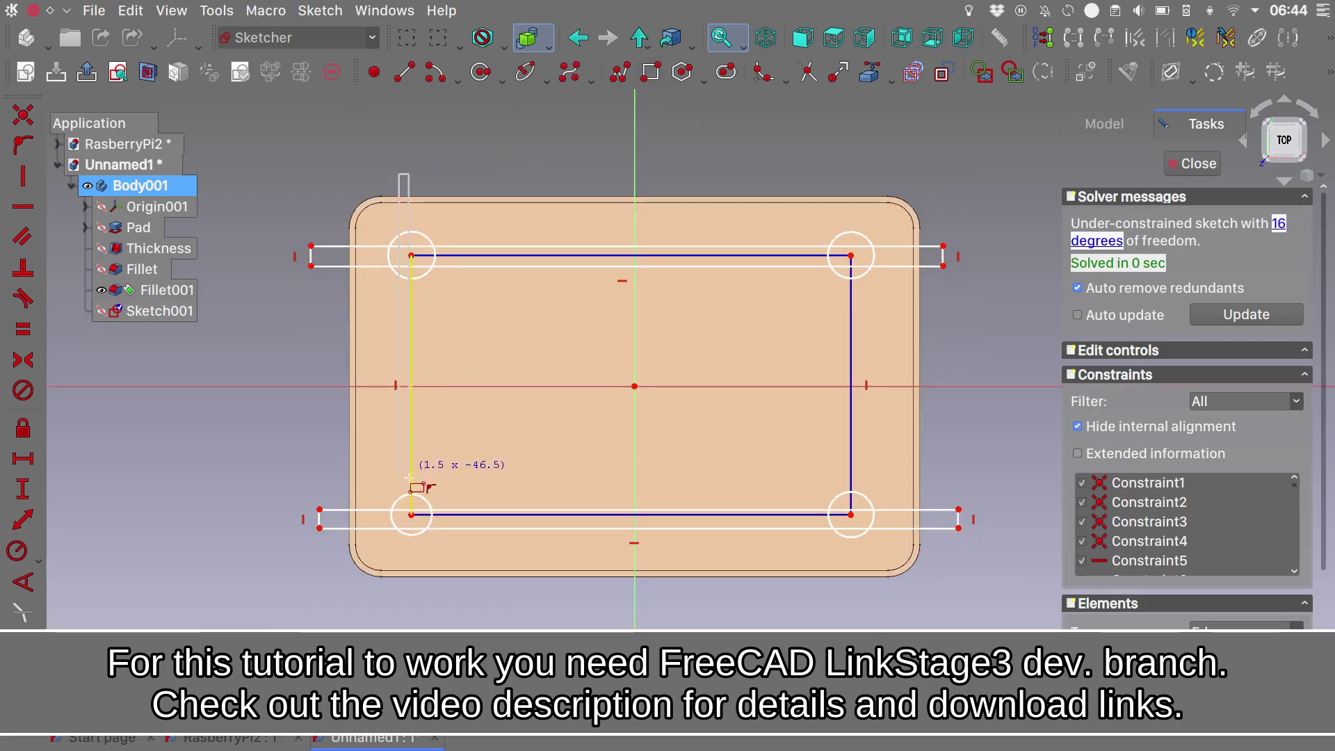
Draw four narrow vertical rectangles, two running through the corner circles and two spaced between them.
left_click(421, 595)
left_click(835, 160)
left_click(863, 603)
left_click(465, 265)
left_click(483, 596)
left_click(707, 265)
left_click(731, 600)
Constrain the short ends of all six narrow rectangles to be equal, with a width of 2 mm.
left_click(311, 258)
left_click(319, 518)
left_click(406, 596)
left_click(477, 597)
left_click(718, 600)
left_click(843, 603)
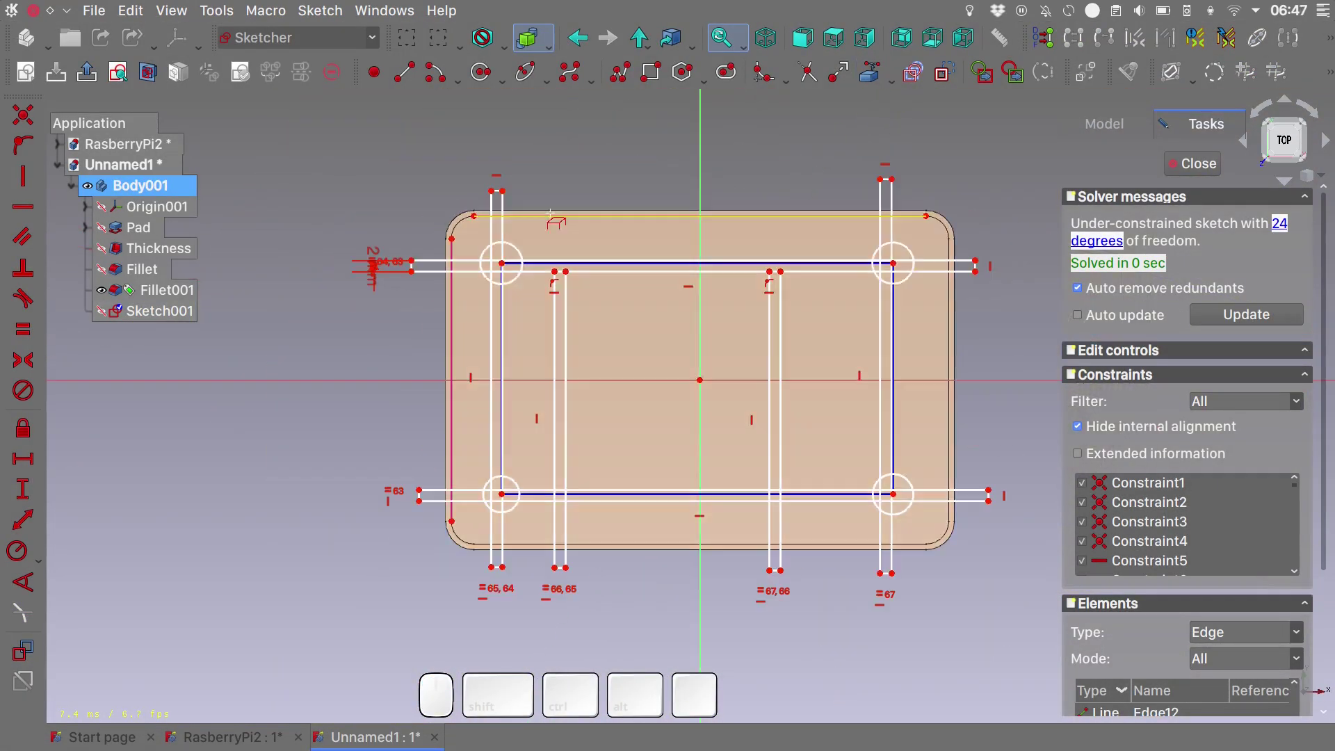
Reference the box's inner wall edges as external geometry and constrain the narrow rectangles' ends to them.
scroll(375, 345, "up", 1)
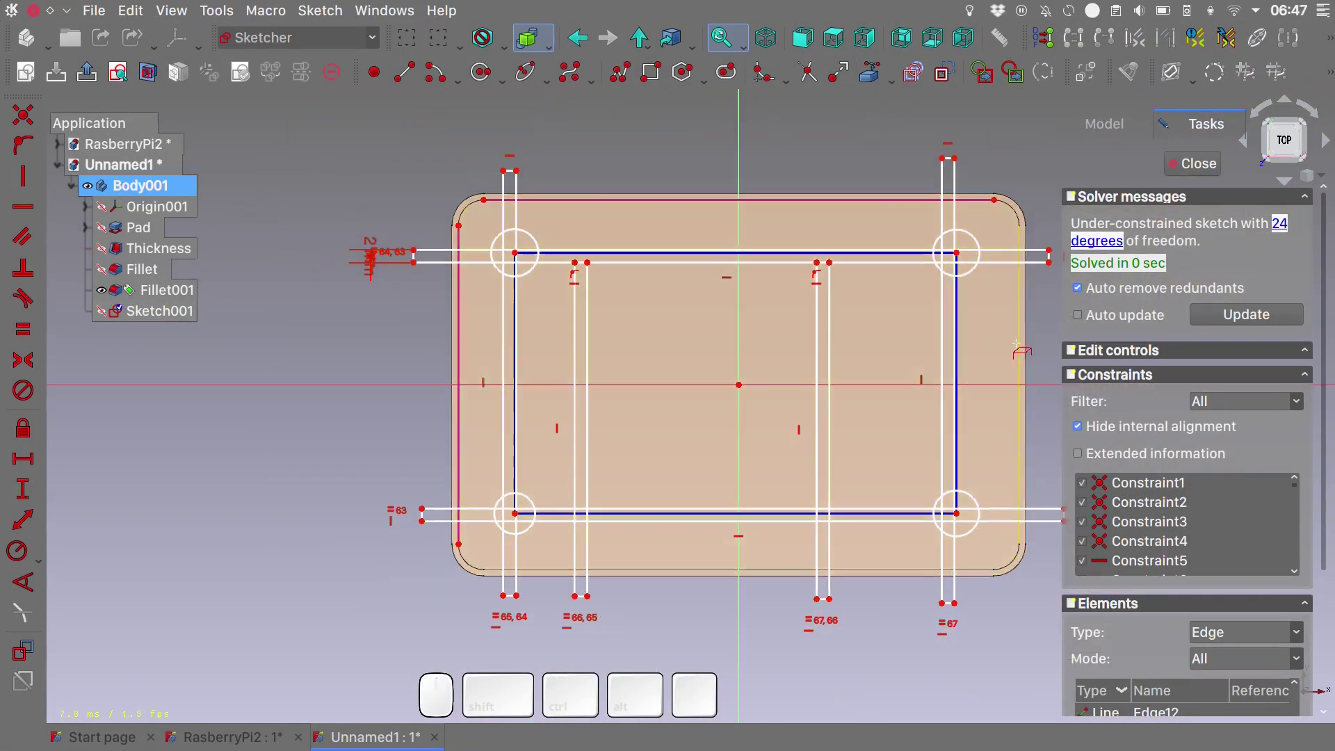
key("ctrl+r")
left_click(587, 603)
Centre the crossing narrow rectangles on the upper-left circle's centre with symmetry constraints.
scroll(733, 354, "up", 1)
scroll(799, 348, "down", 1)
scroll(799, 348, "up", 1)
scroll(520, 232, "up", 5)
left_click(492, 238)
key("s")
left_click(432, 264)
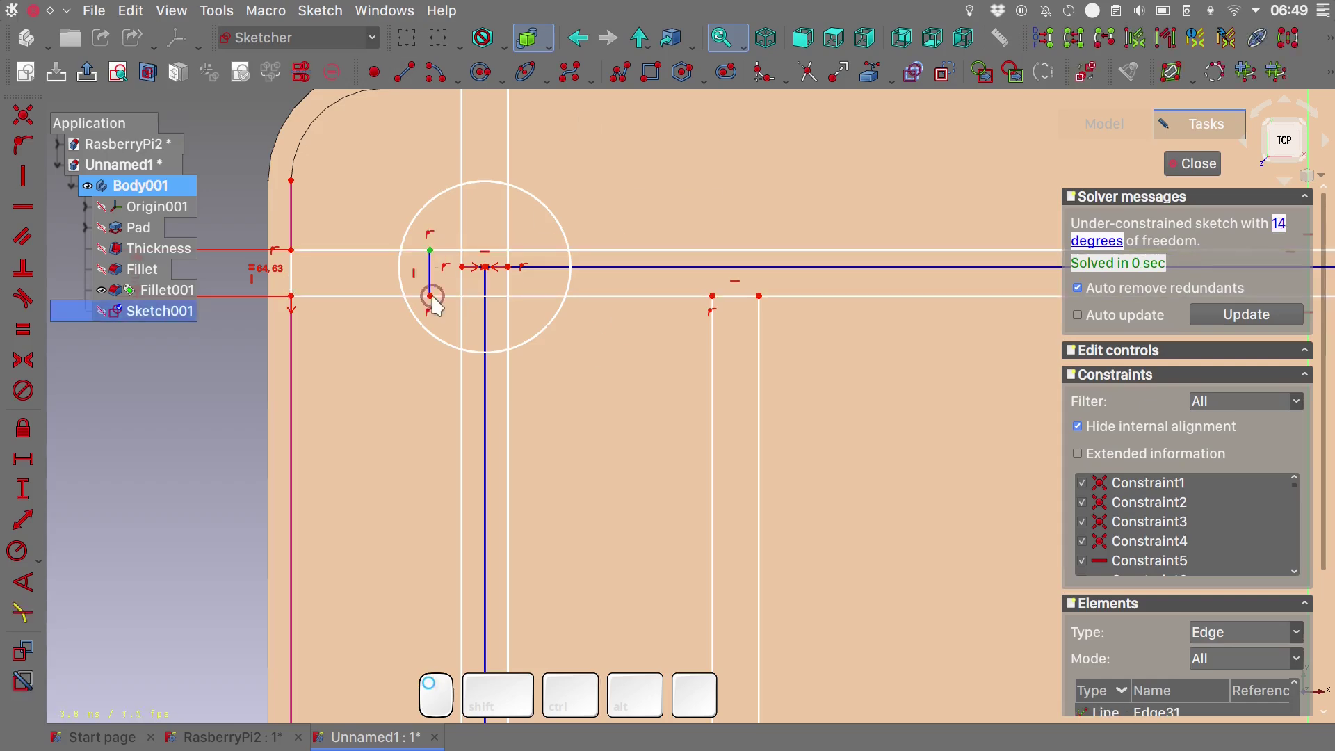
Make the construction rectangle's opposite corners symmetric about the sketch origin.
scroll(432, 265, "down", 5)
left_click(596, 431)
key("s")
left_click_drag(871, 536, 866, 253)
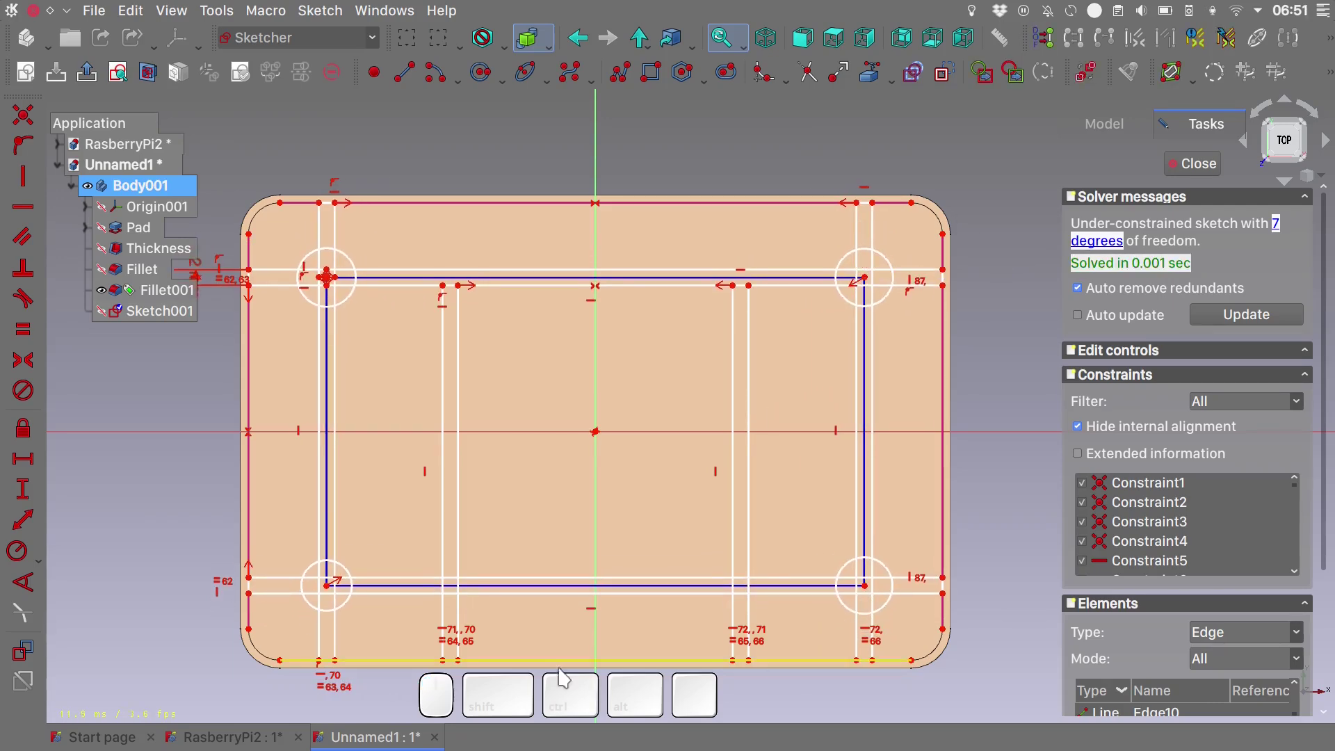
Delete the constraint that ties the inner vertical rectangle's upper end to the horizontal rectangle's edge.
scroll(448, 289, "up", 10)
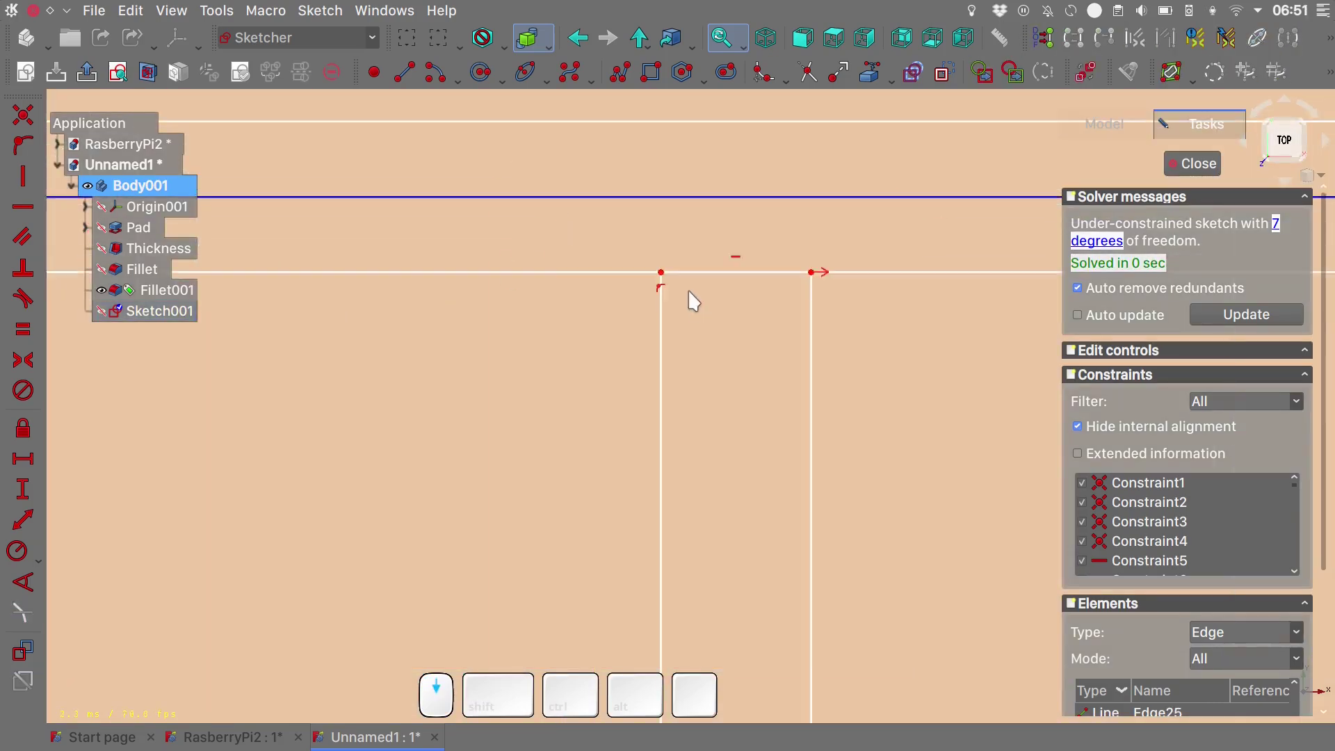
scroll(692, 297, "down", 10)
scroll(1112, 507, "down", 12)
scroll(1175, 511, "down", 5)
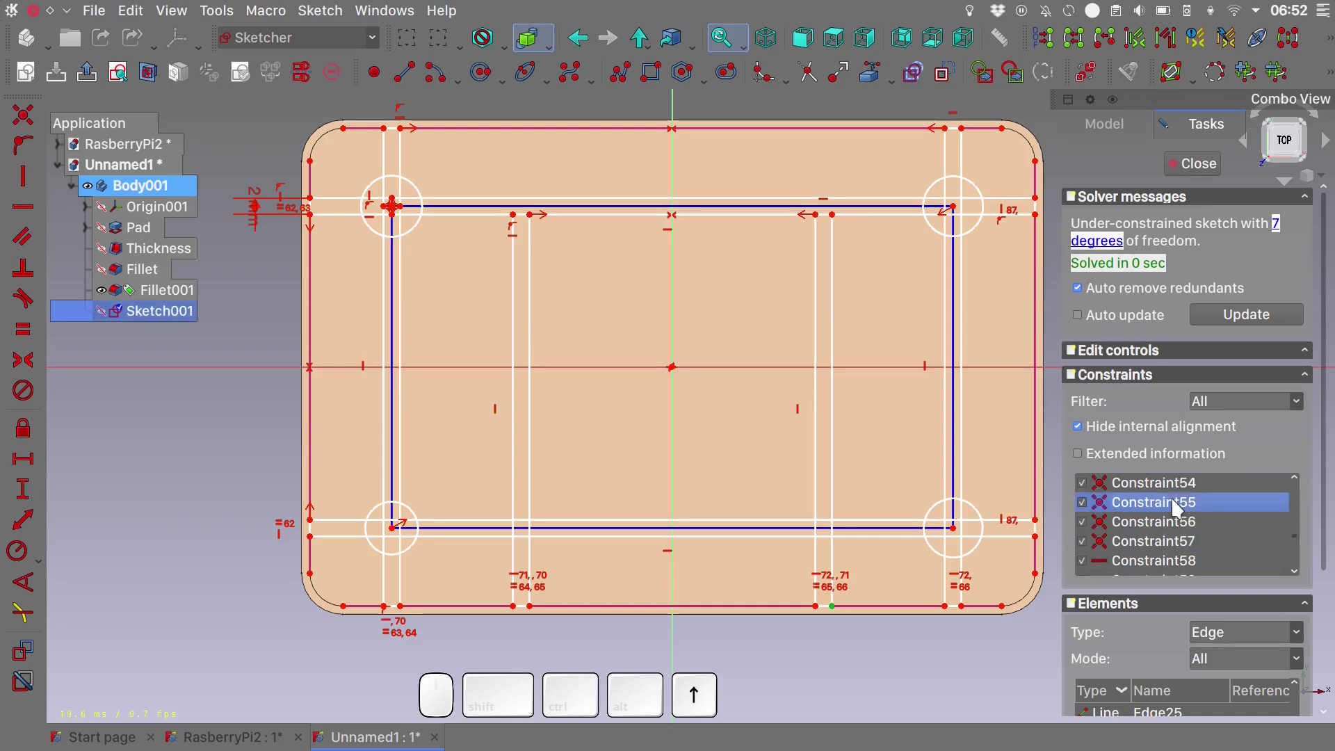
scroll(1178, 513, "up", 1)
key("Delete")
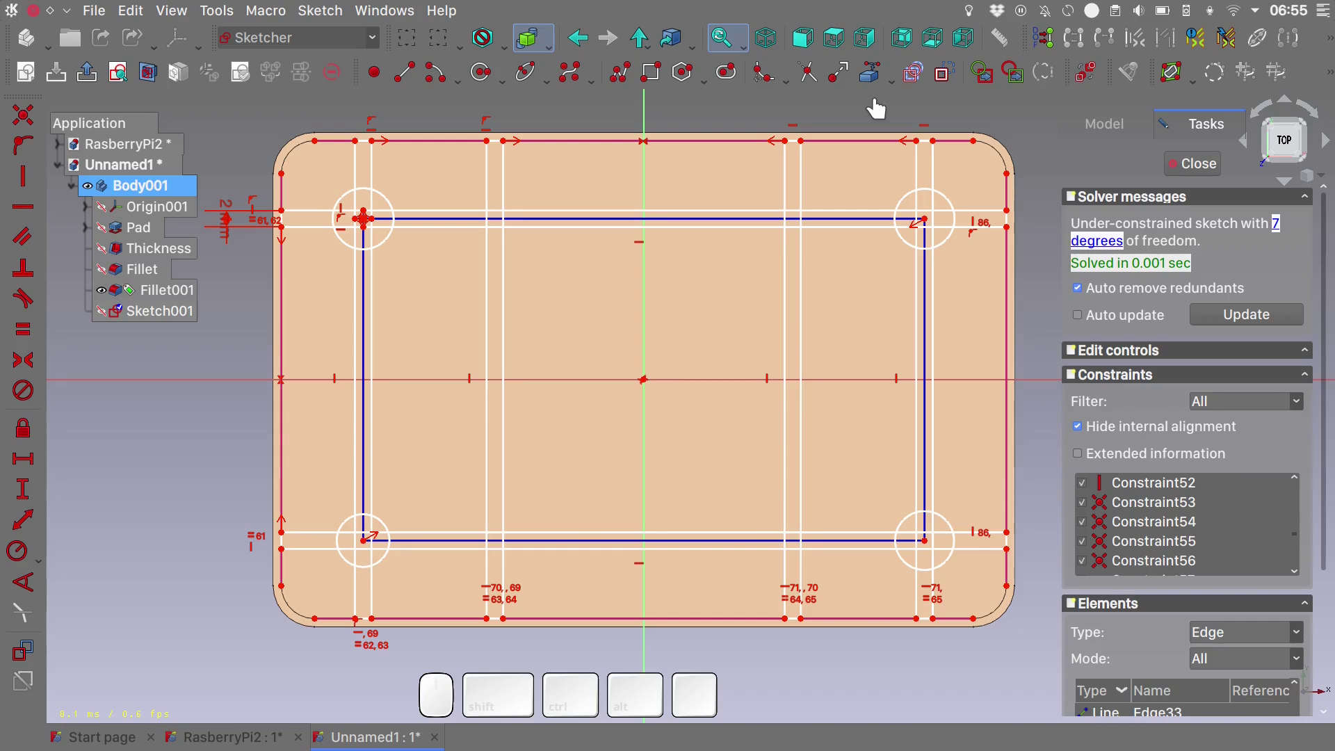
Constrain the four corner circles to equal size and export them from the sketch as a separate shape.
key("e")
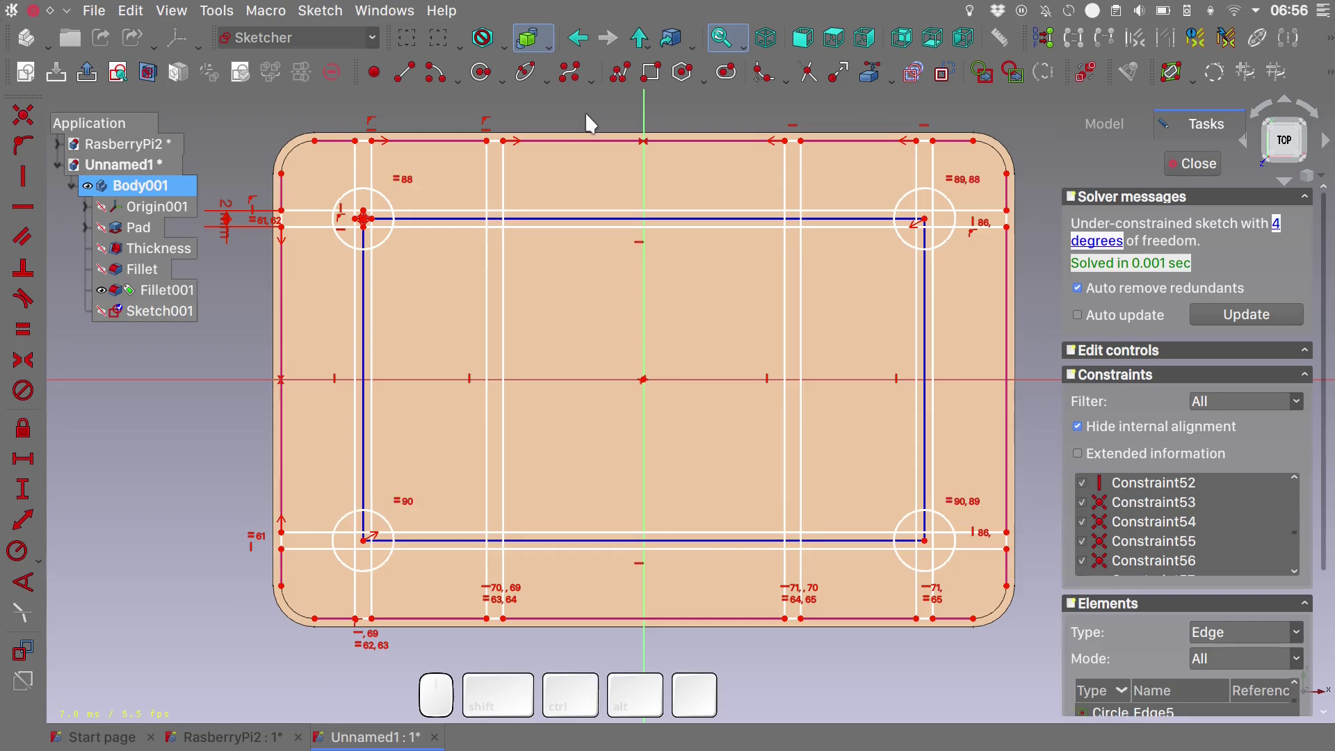
left_click(393, 209)
left_click(948, 242)
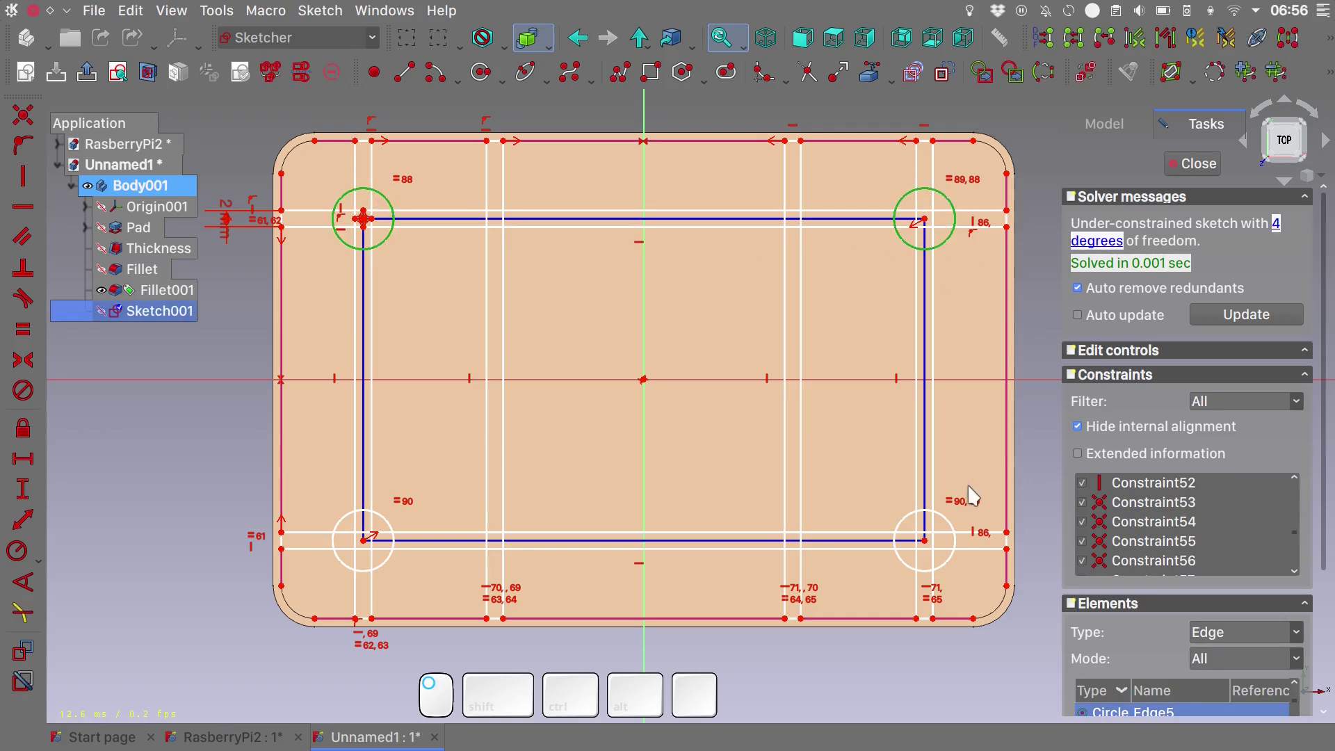
left_click(951, 530)
left_click(387, 562)
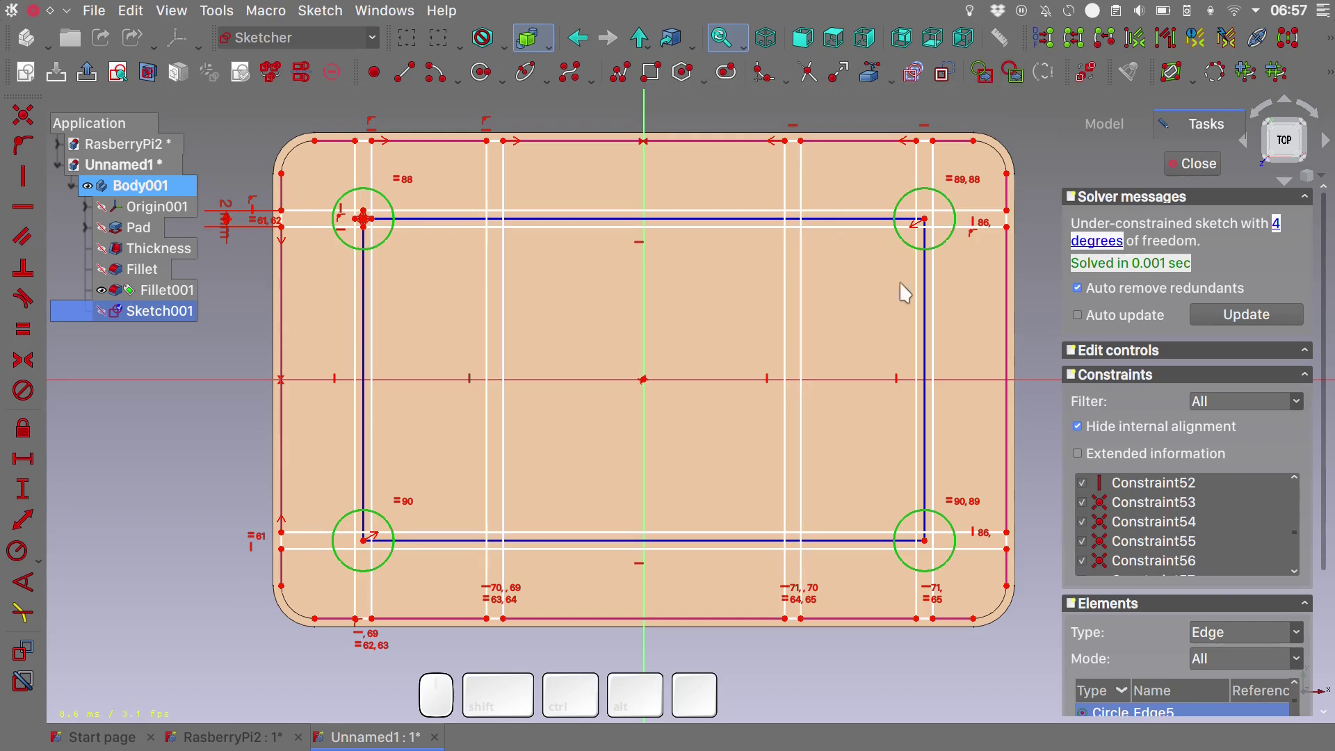
left_click(1012, 71)
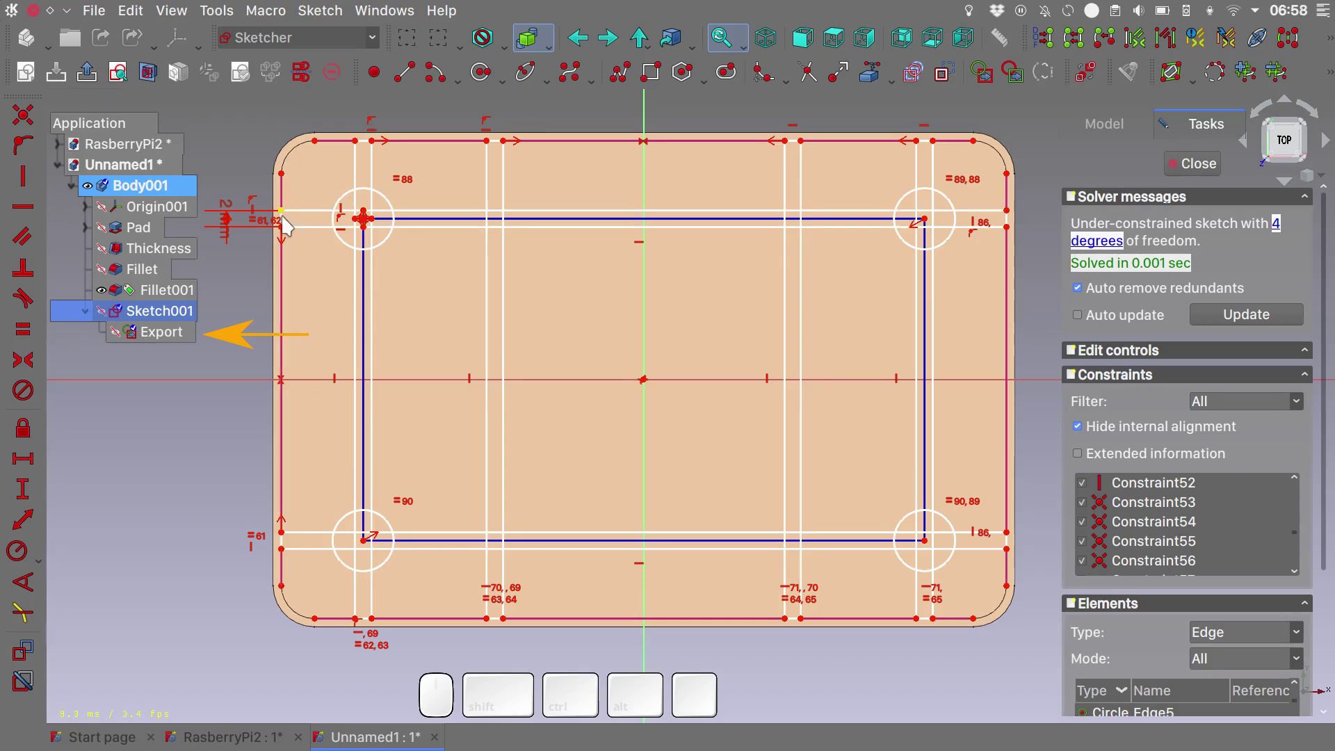
Export the edges of the two horizontal and two outer vertical rectangles as a second separate shape.
left_click(317, 210)
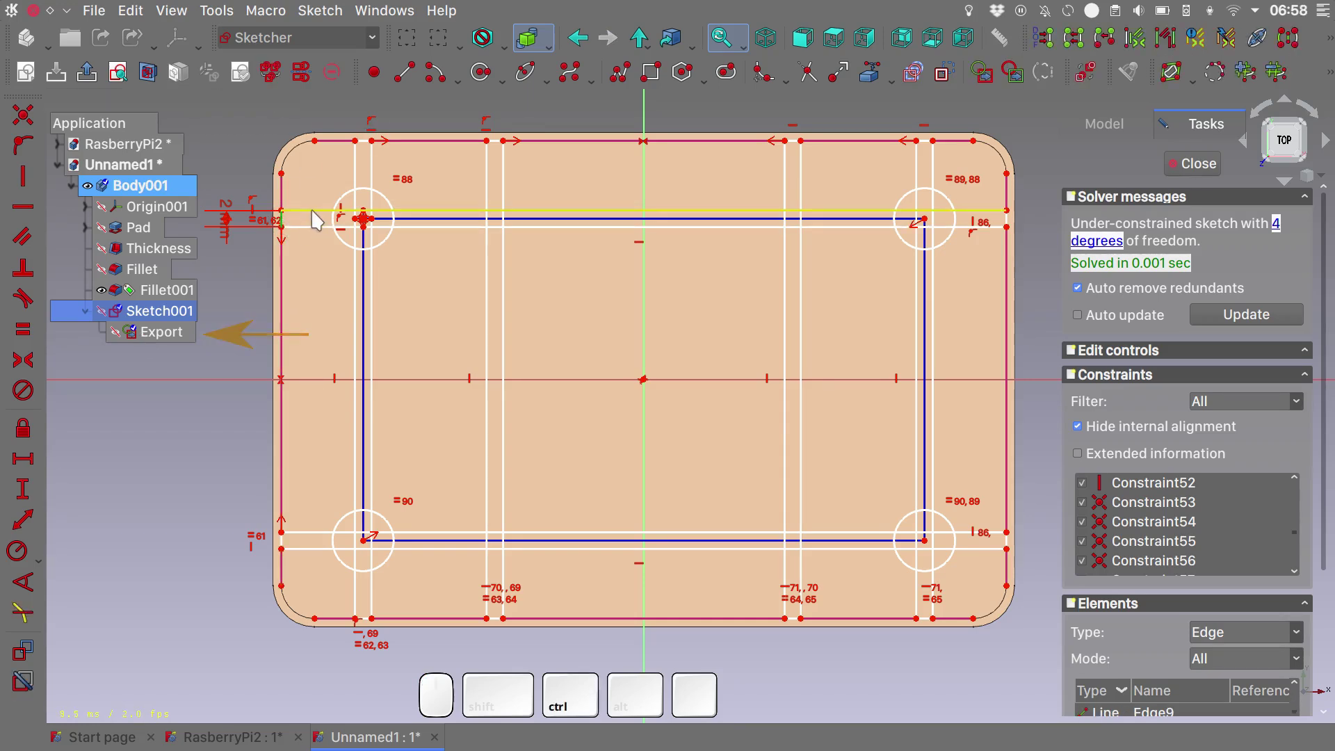
left_click(317, 228, "ctrl")
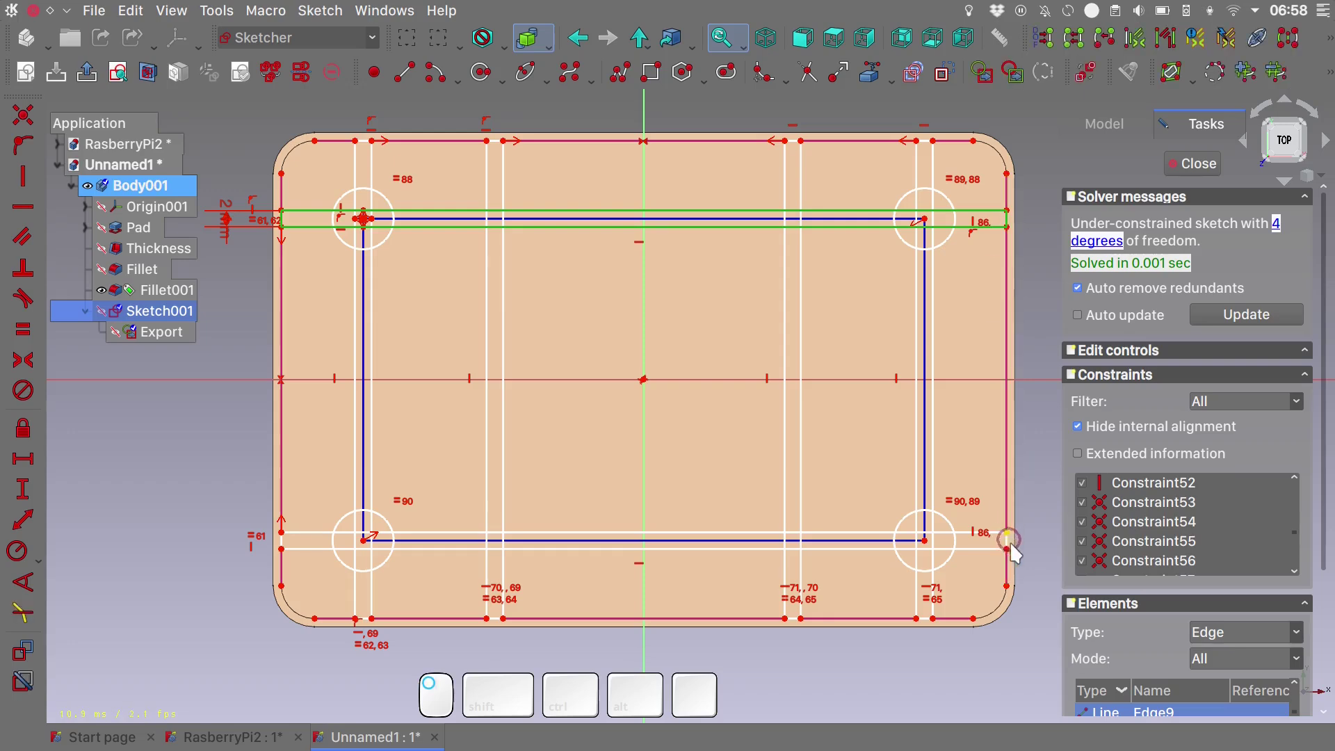
left_click(974, 548, "ctrl")
left_click(313, 533, "ctrl")
left_click(355, 174, "ctrl")
left_click(372, 150, "ctrl")
left_click(933, 333, "ctrl")
left_click(916, 348, "ctrl")
left_click(1008, 73)
Export the edges of the two inner vertical rectangles as a third separate shape.
left_click(502, 173)
left_click(487, 174, "ctrl")
left_click(800, 185, "ctrl")
left_click(786, 197, "ctrl")
key("ctrl+e")
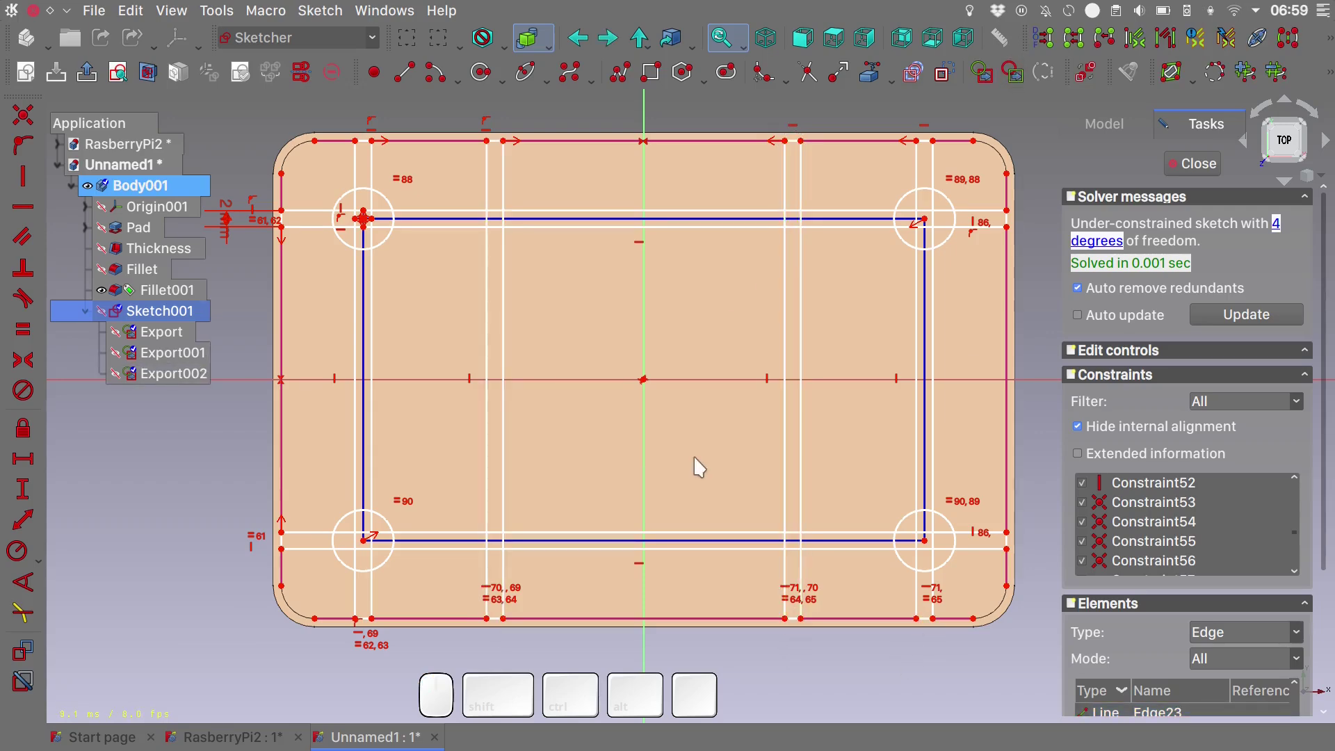
Inspect the edges held by each of the three exports, spread the inner vertical rectangles slightly apart, and close the sketch.
left_click(166, 332)
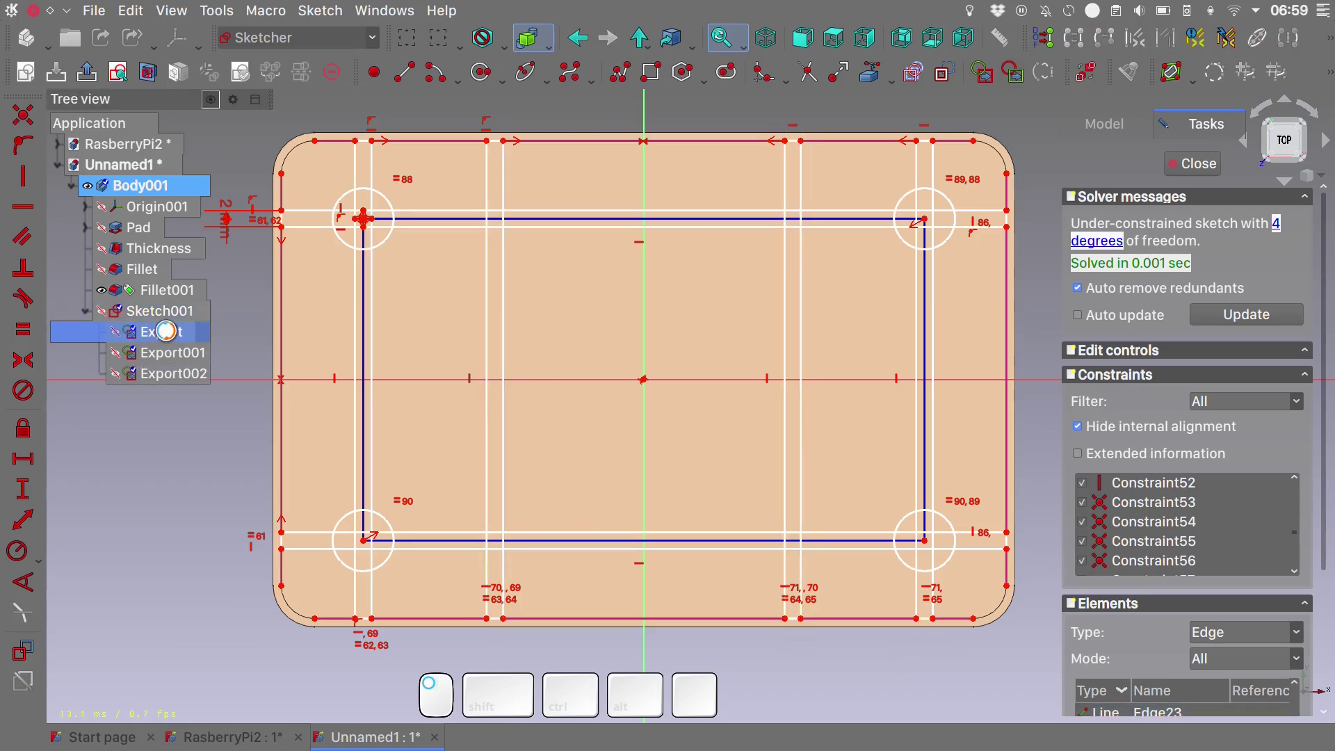
double_click(165, 332)
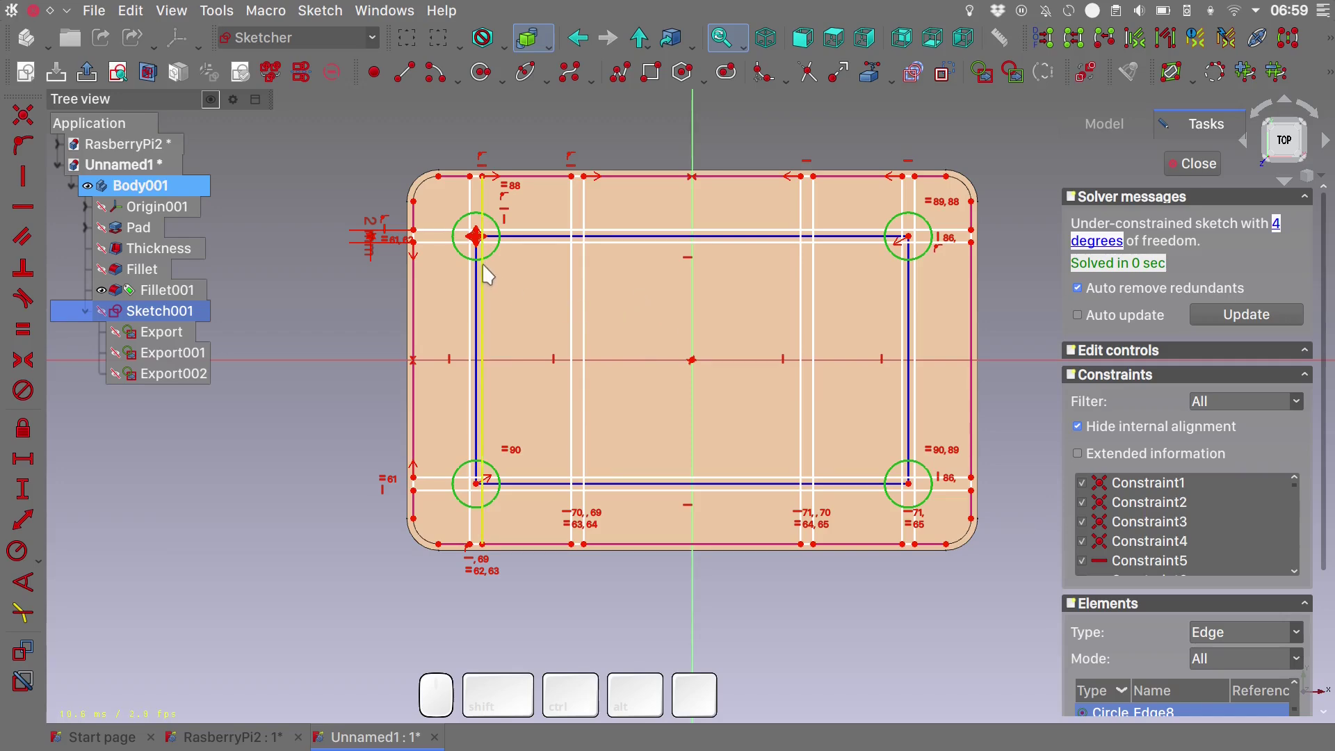
scroll(486, 265, "up", 5)
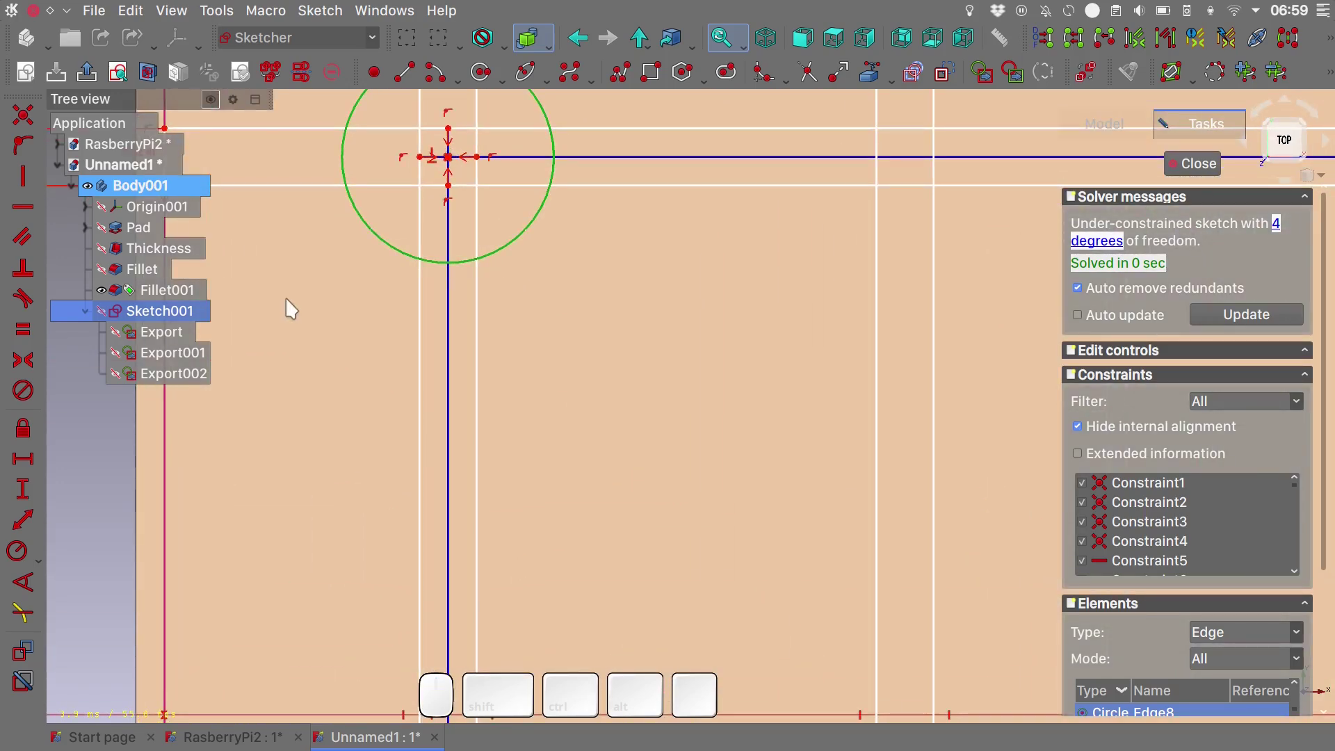
double_click(160, 352)
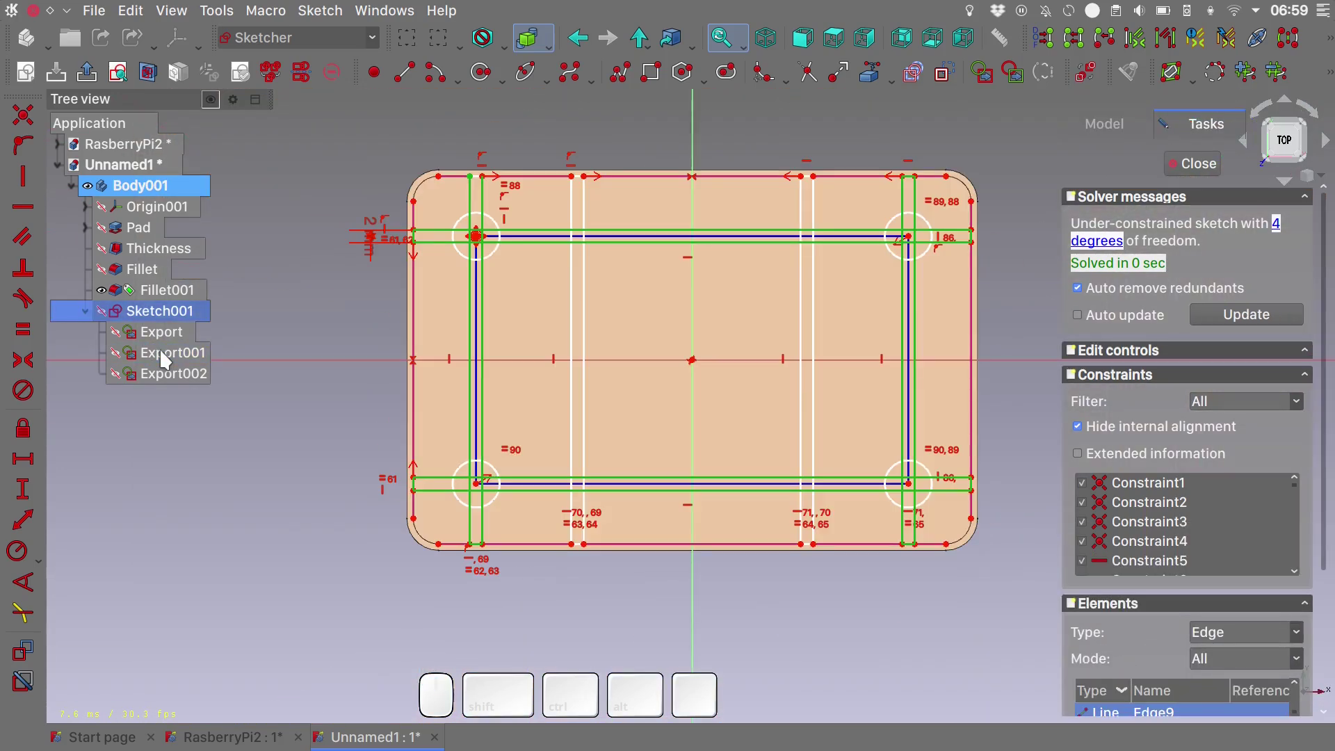
double_click(181, 368)
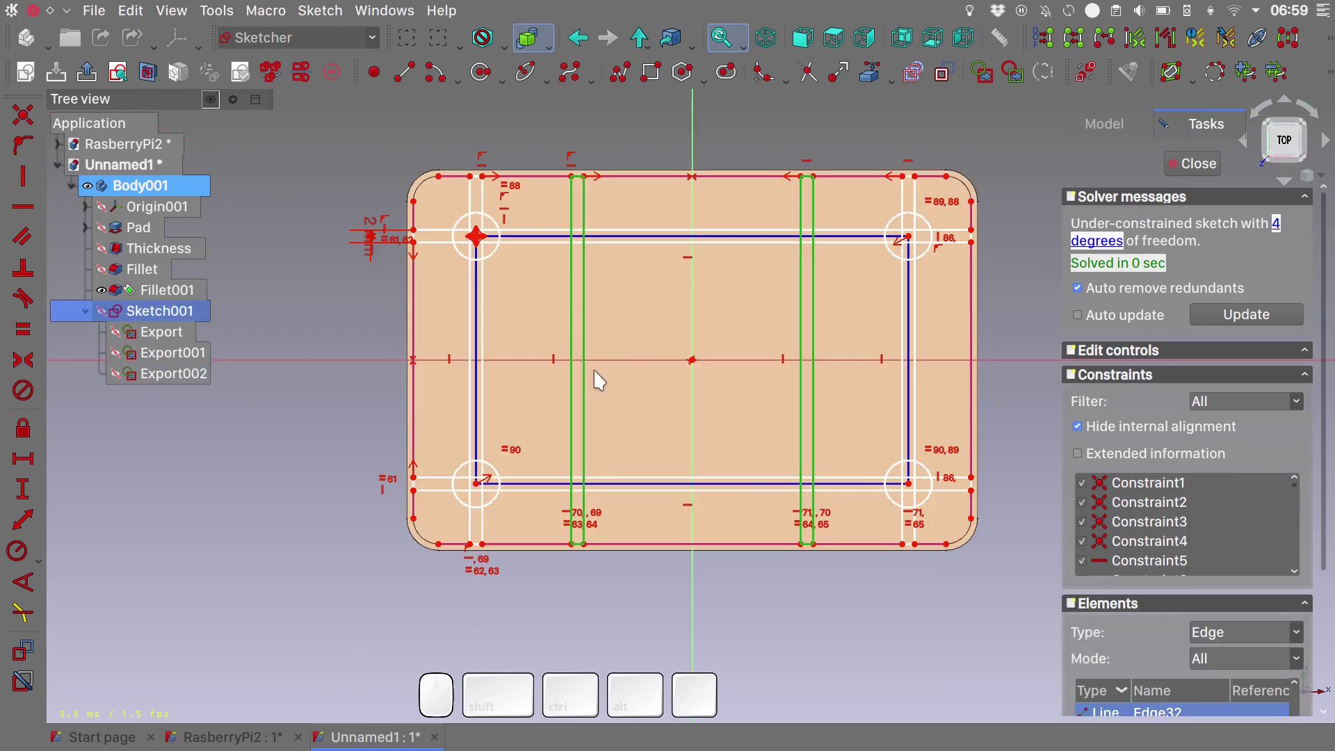
mouse_move(584, 378)
left_mouse_down()
mouse_move(605, 381)
mouse_move(577, 381)
left_mouse_up()
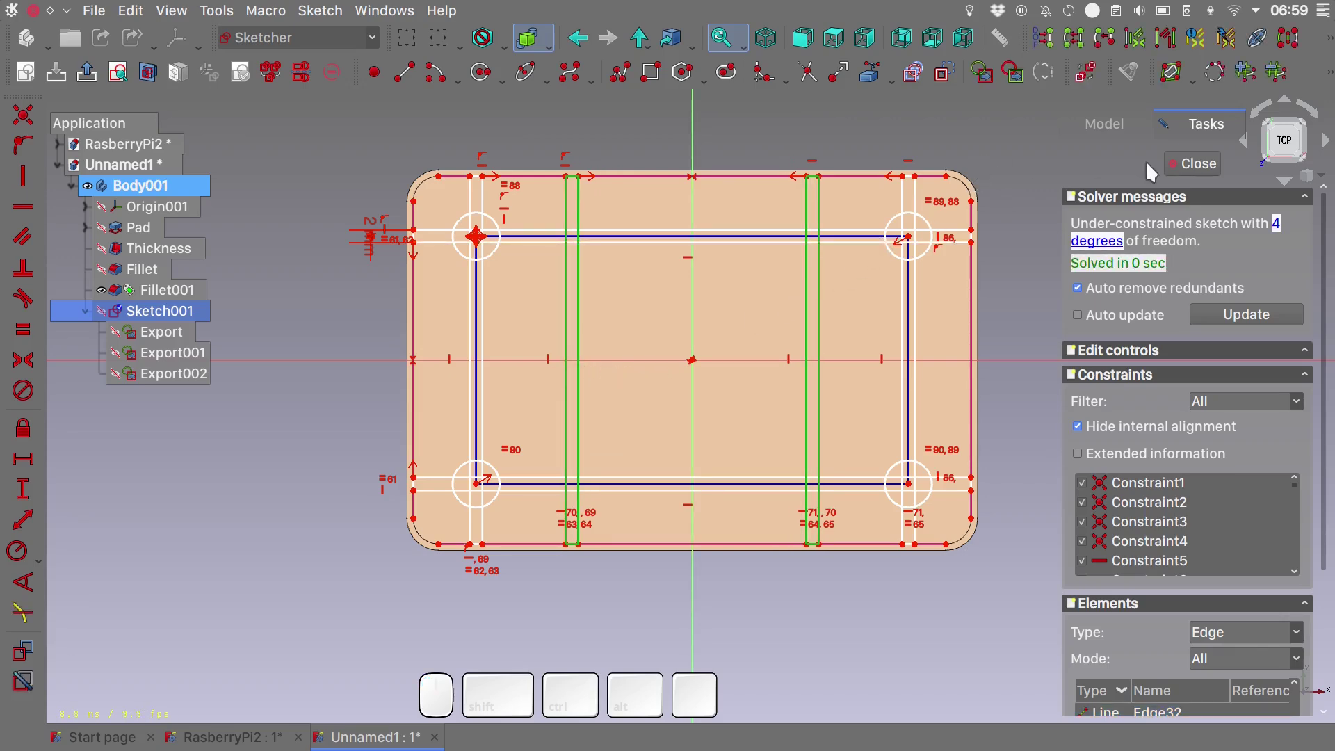
left_click(1191, 163)
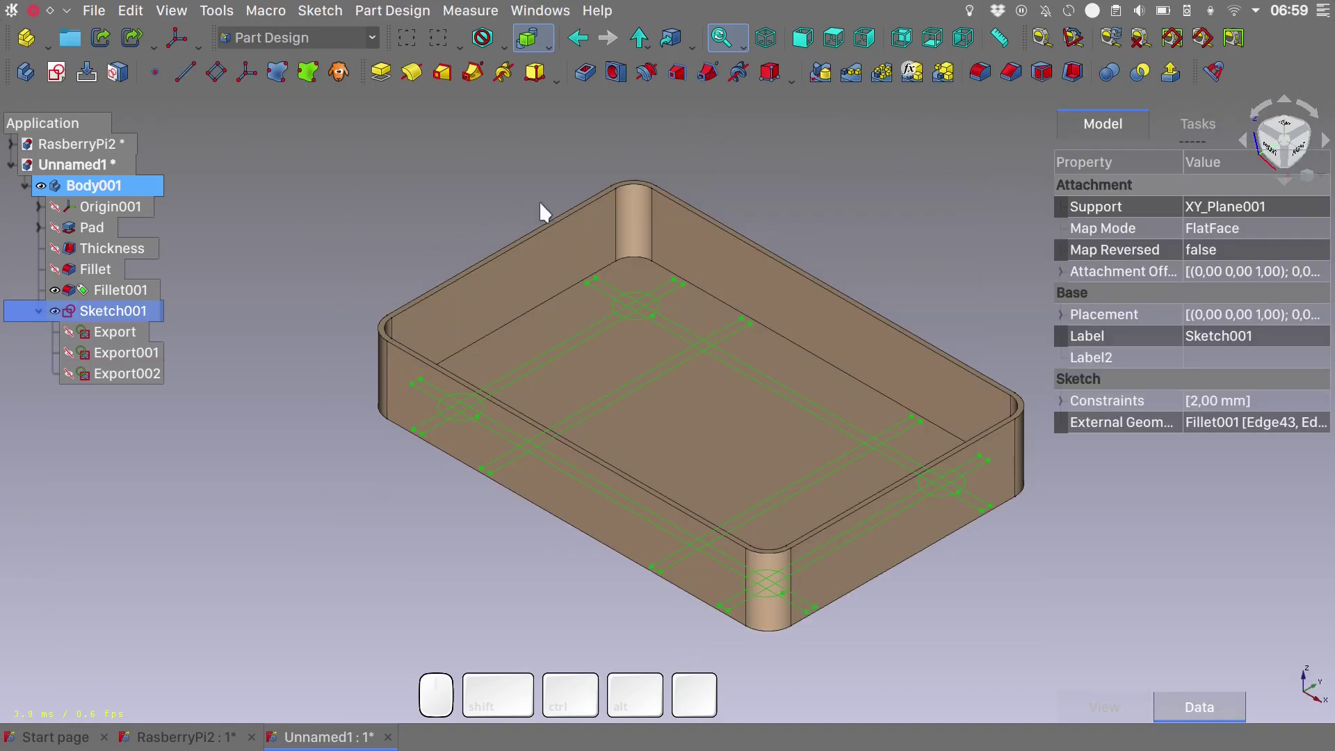
Pad the exported circles (Export) into four posts on the box floor.
key("Down")
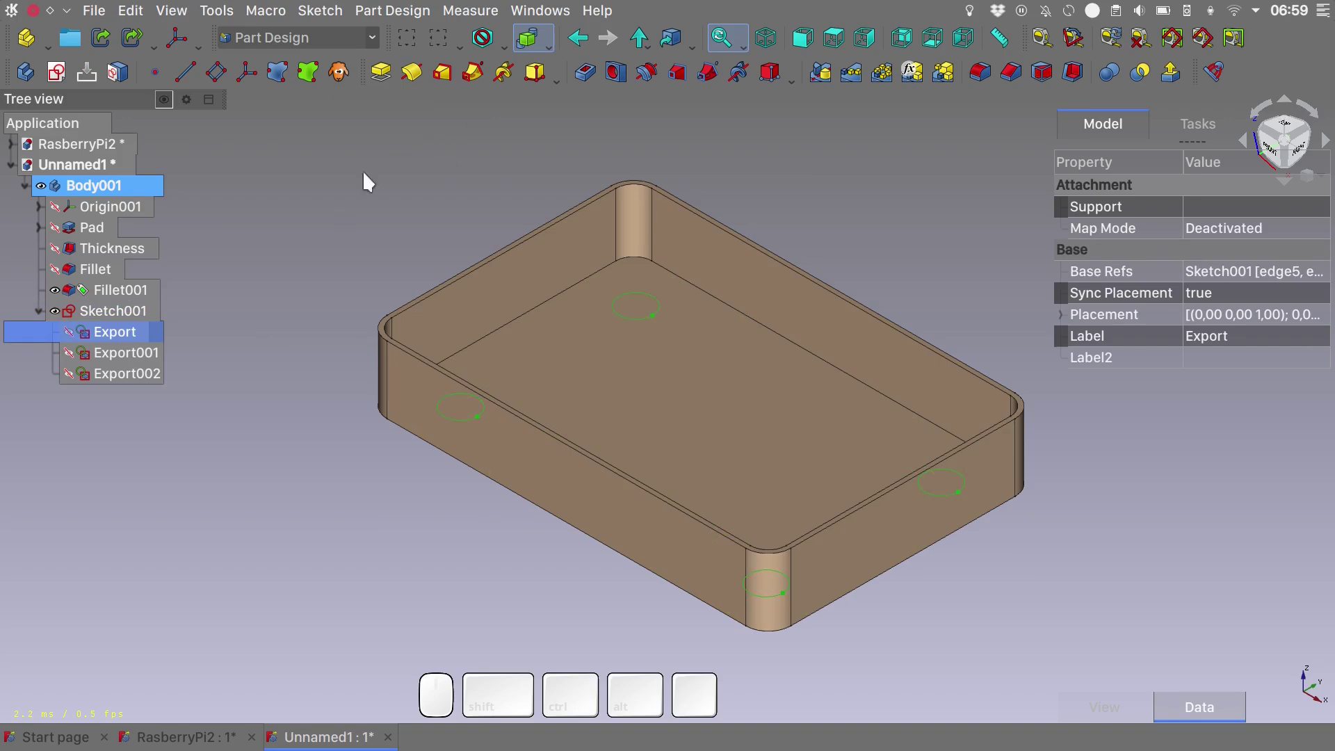
left_click(378, 74)
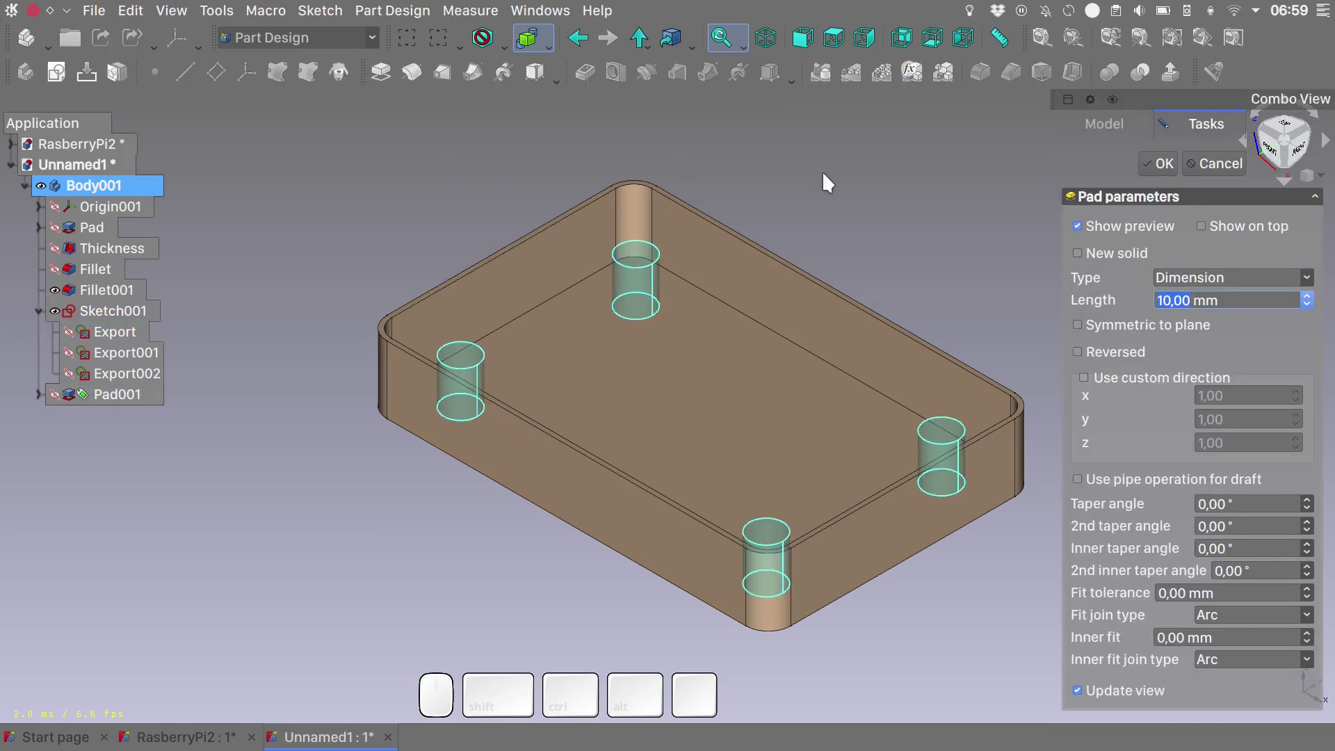
left_click(1148, 161)
Try to pad Export001, the outer rectangles' edges, with a length of 10 mm.
left_click(129, 353)
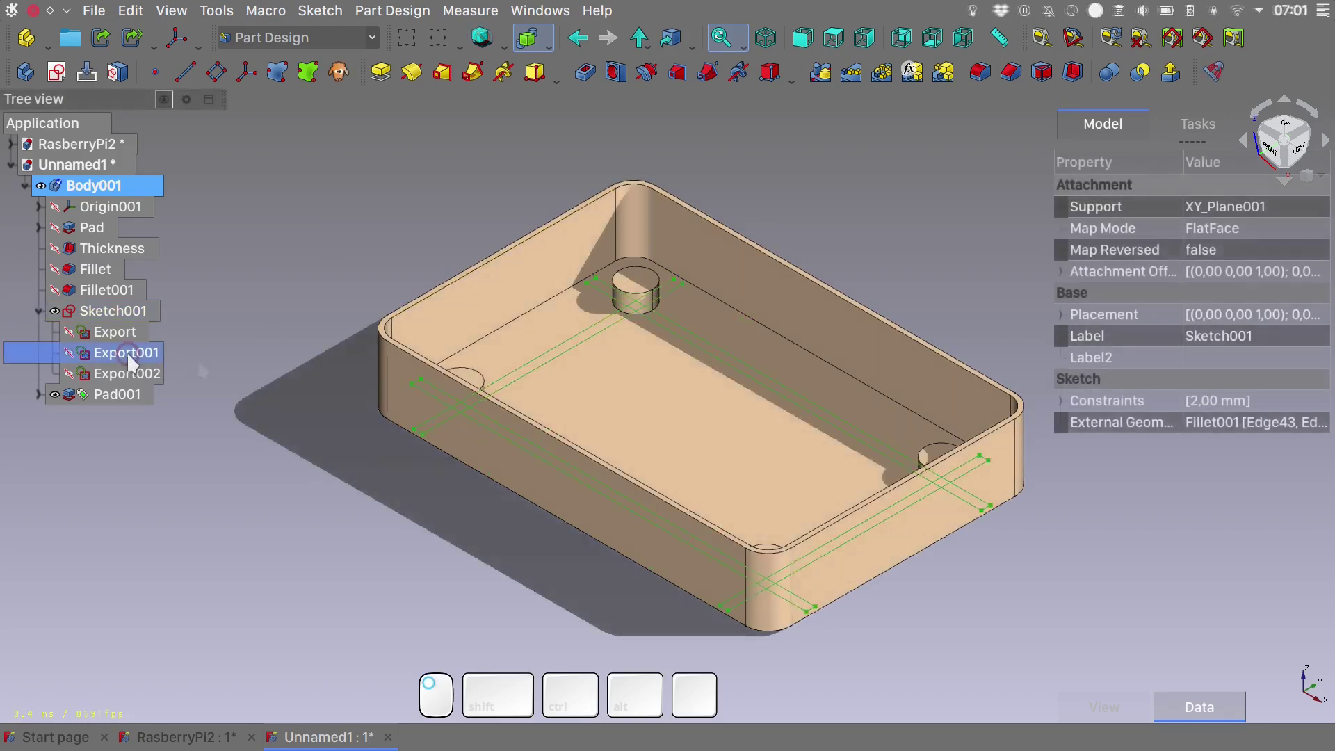
left_click(373, 75)
mouse_move(134, 417)
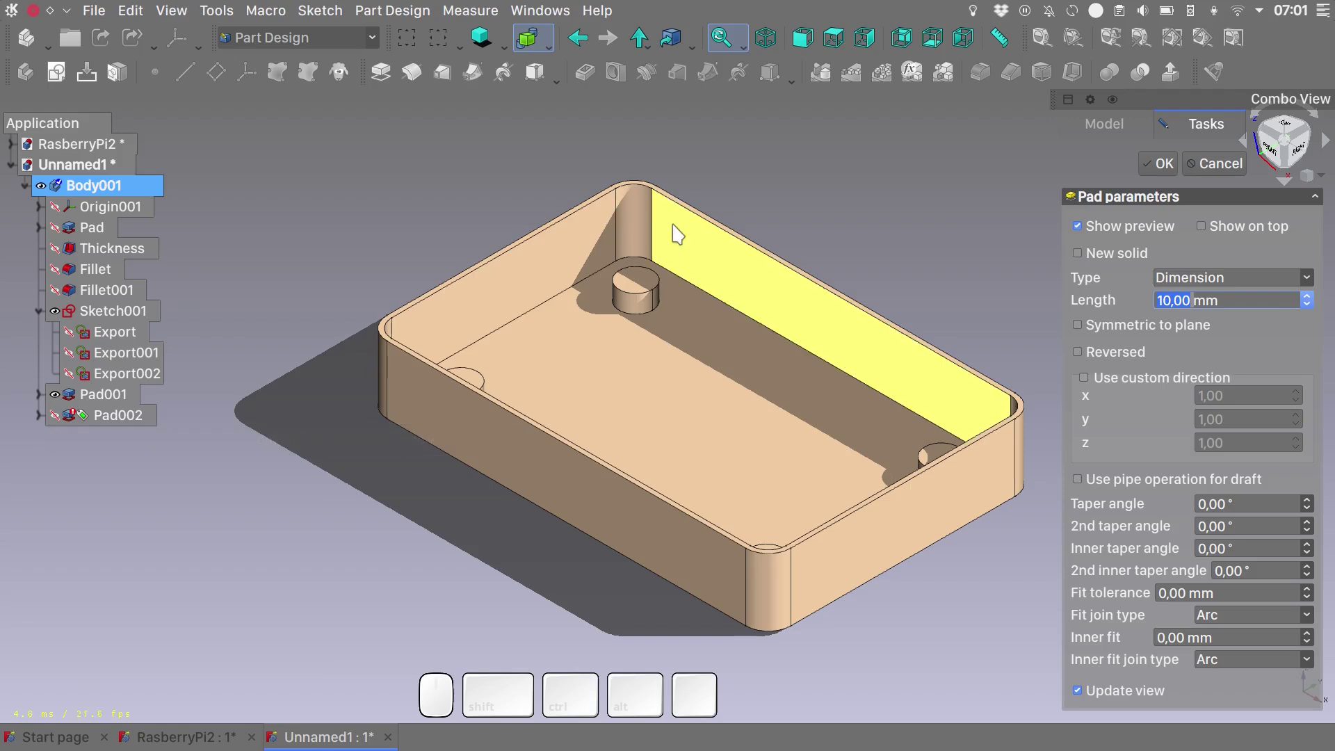
left_click(1234, 162)
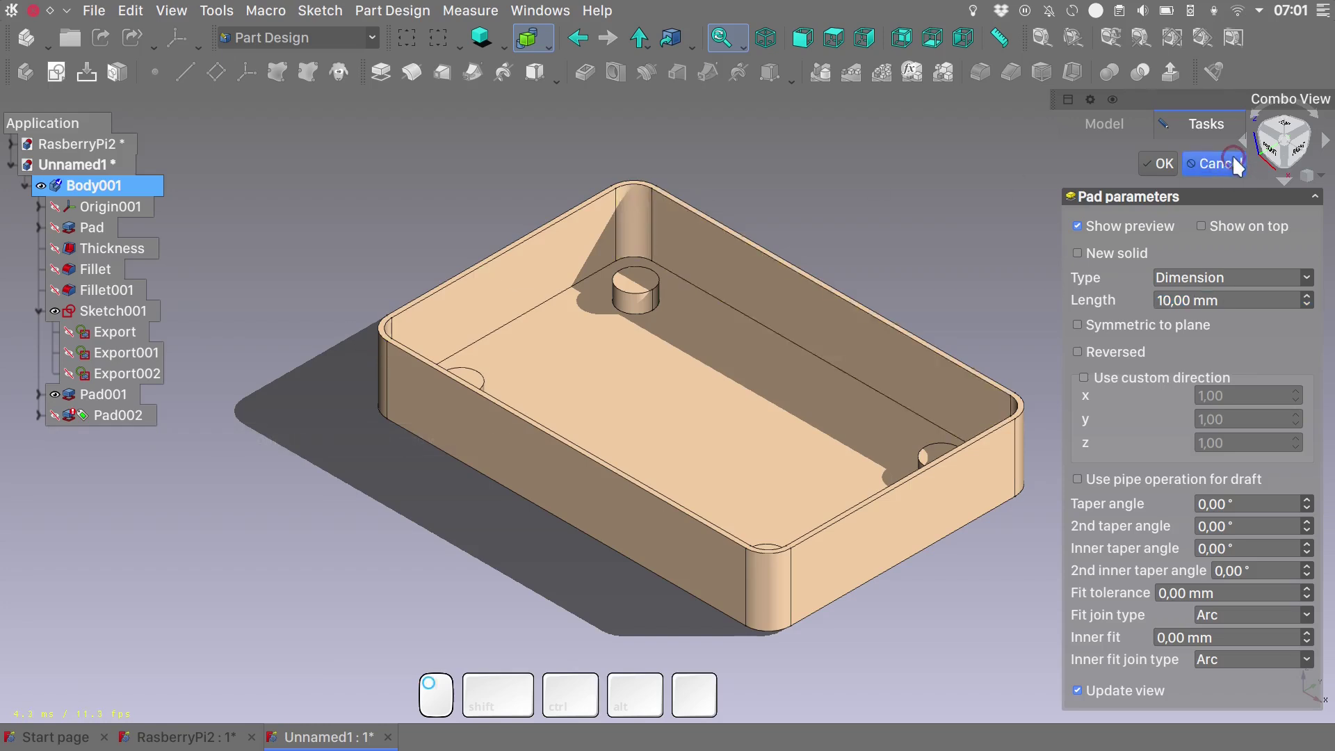
Highlight Export001's edges inside Sketch001 and examine the short rectangle ends up close to see which are missing, closing the sketch again.
left_click(118, 355)
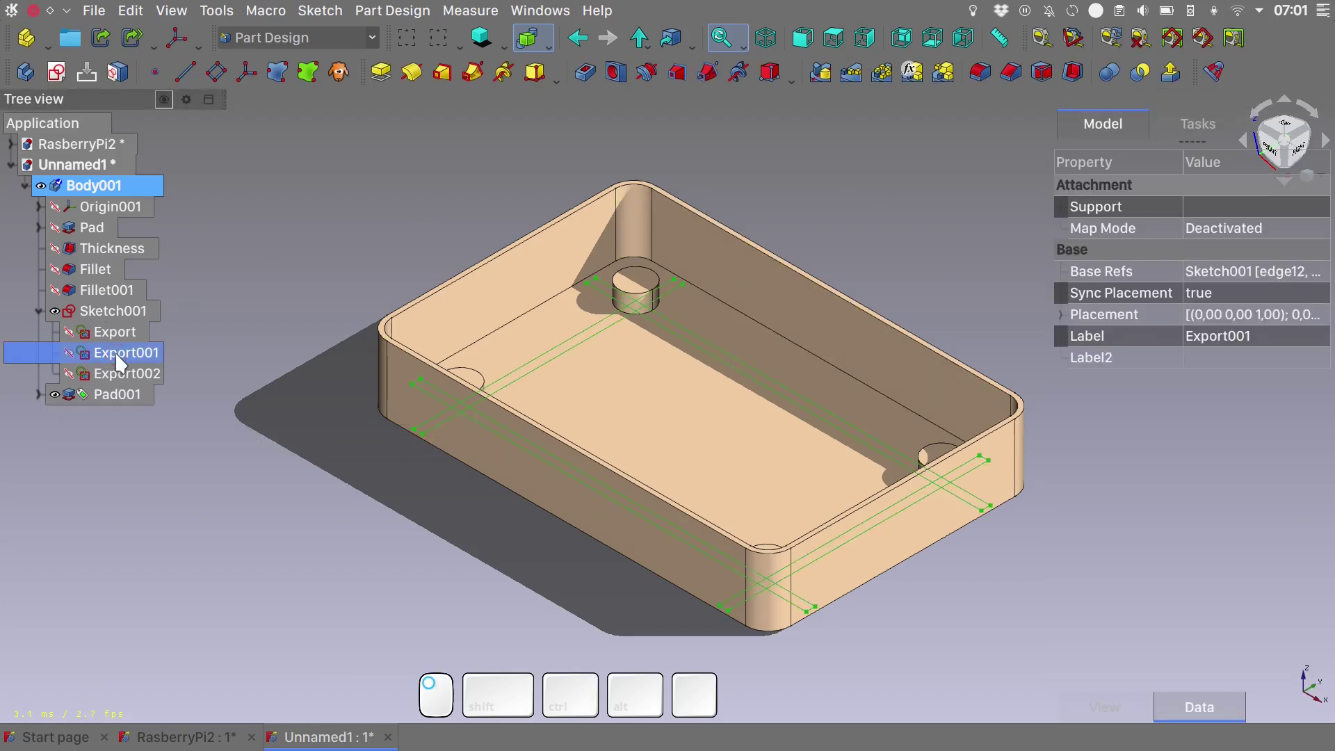
double_click(115, 311)
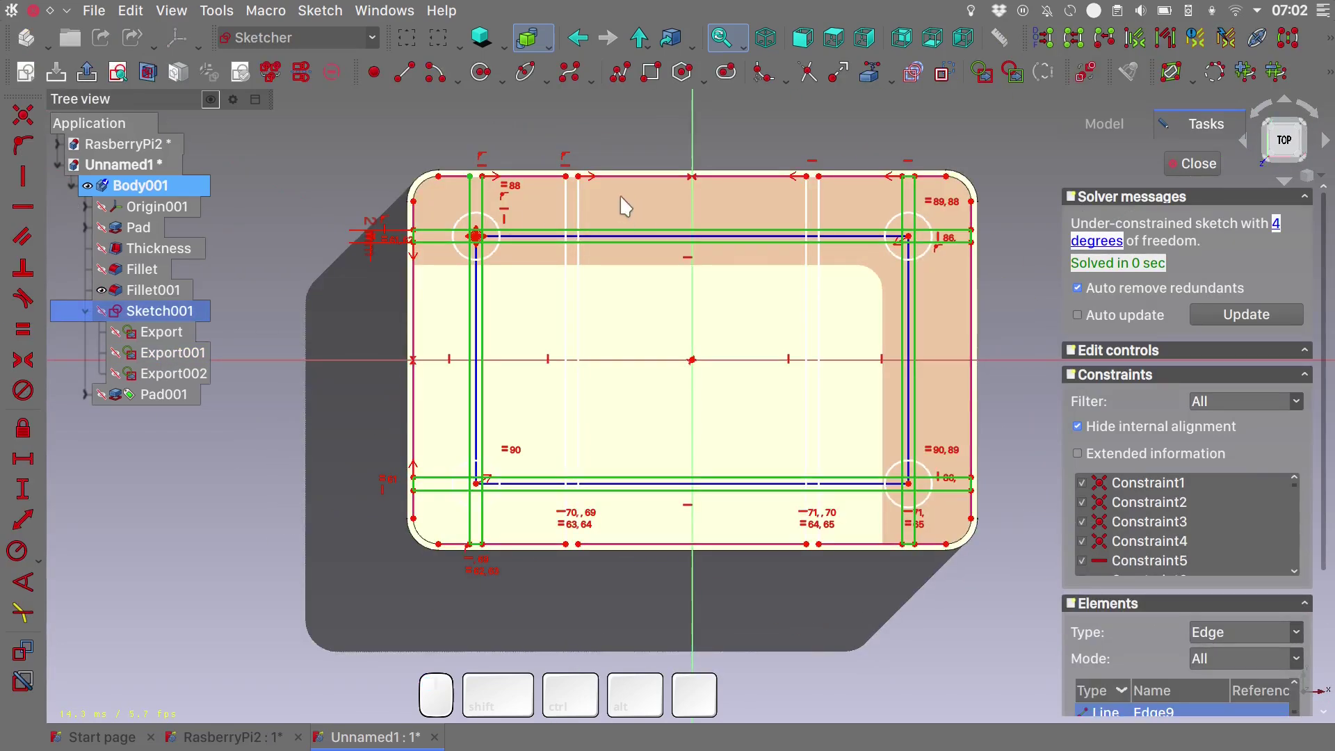
scroll(469, 205, "up", 5)
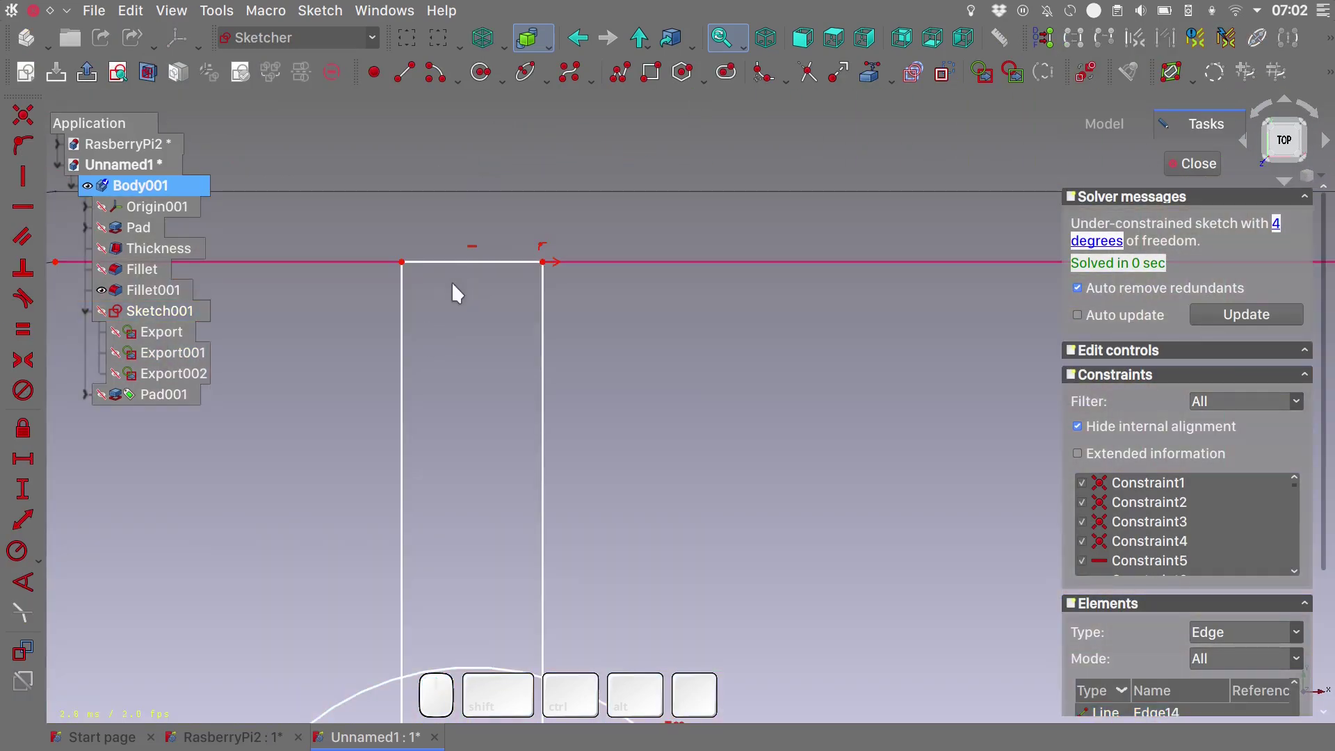
left_click(173, 352)
scroll(474, 175, "up", 3)
scroll(477, 186, "down", 5)
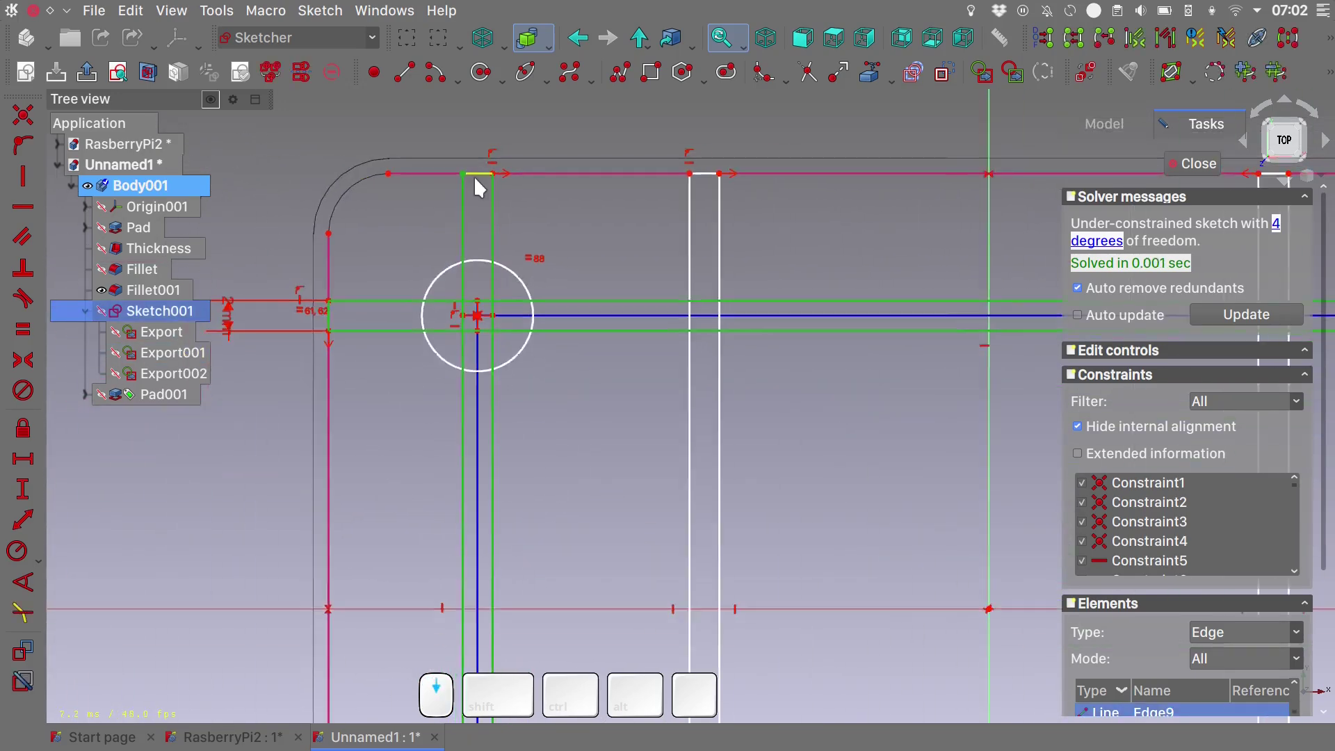
left_click(192, 353)
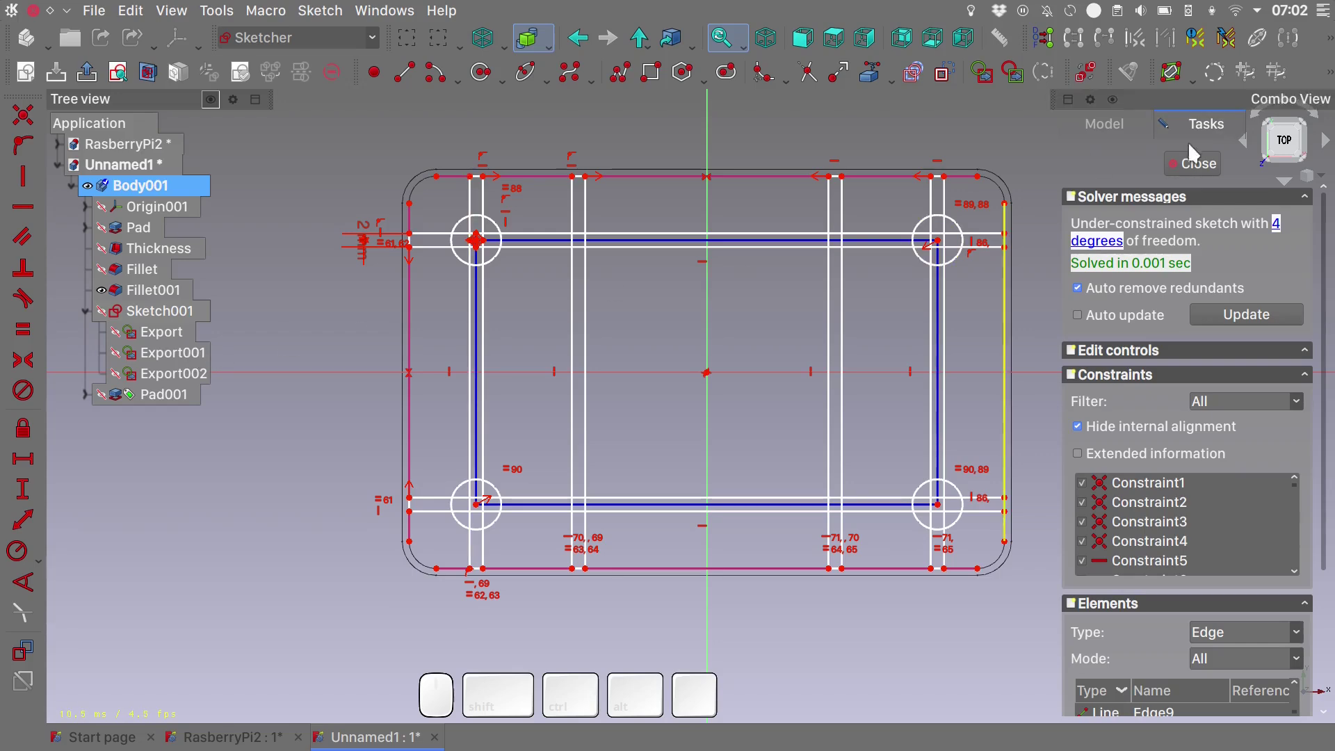
key("Escape")
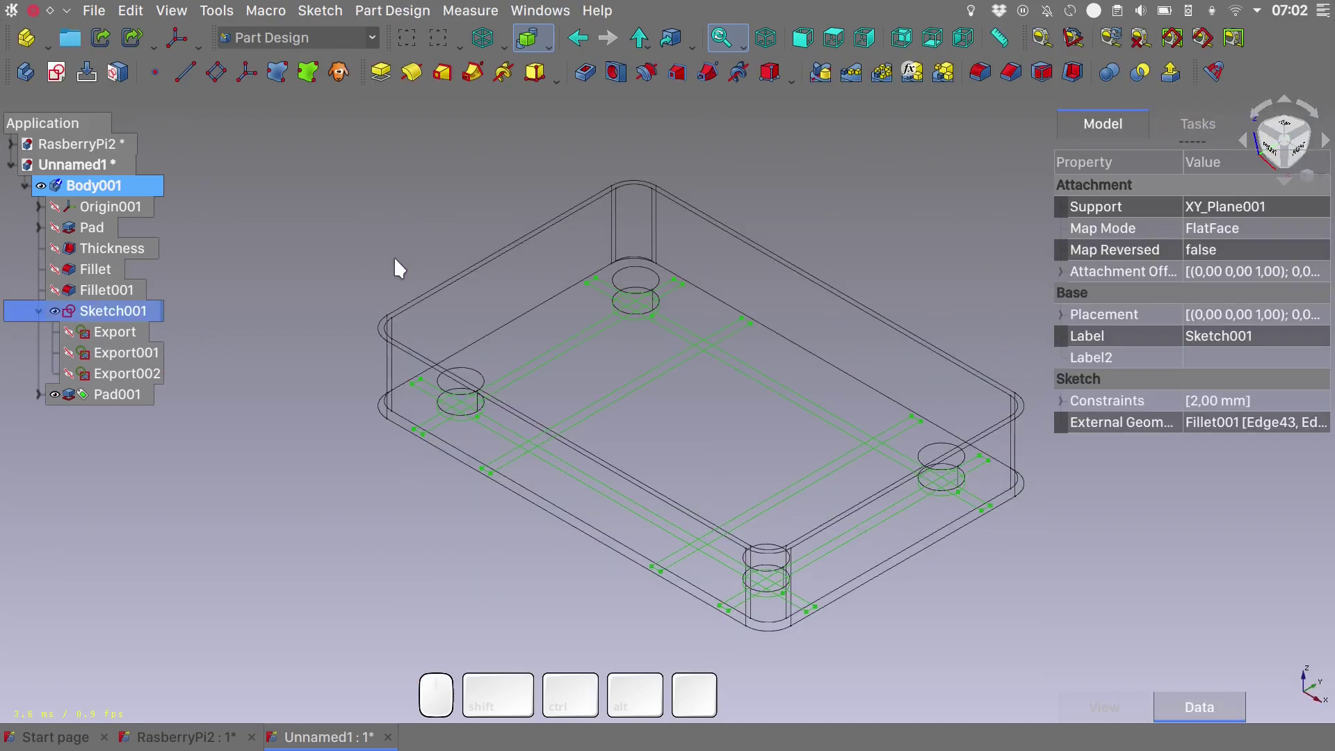
Delete Export001 and reopen Sketch001 for editing.
left_click(139, 352)
key("Delete")
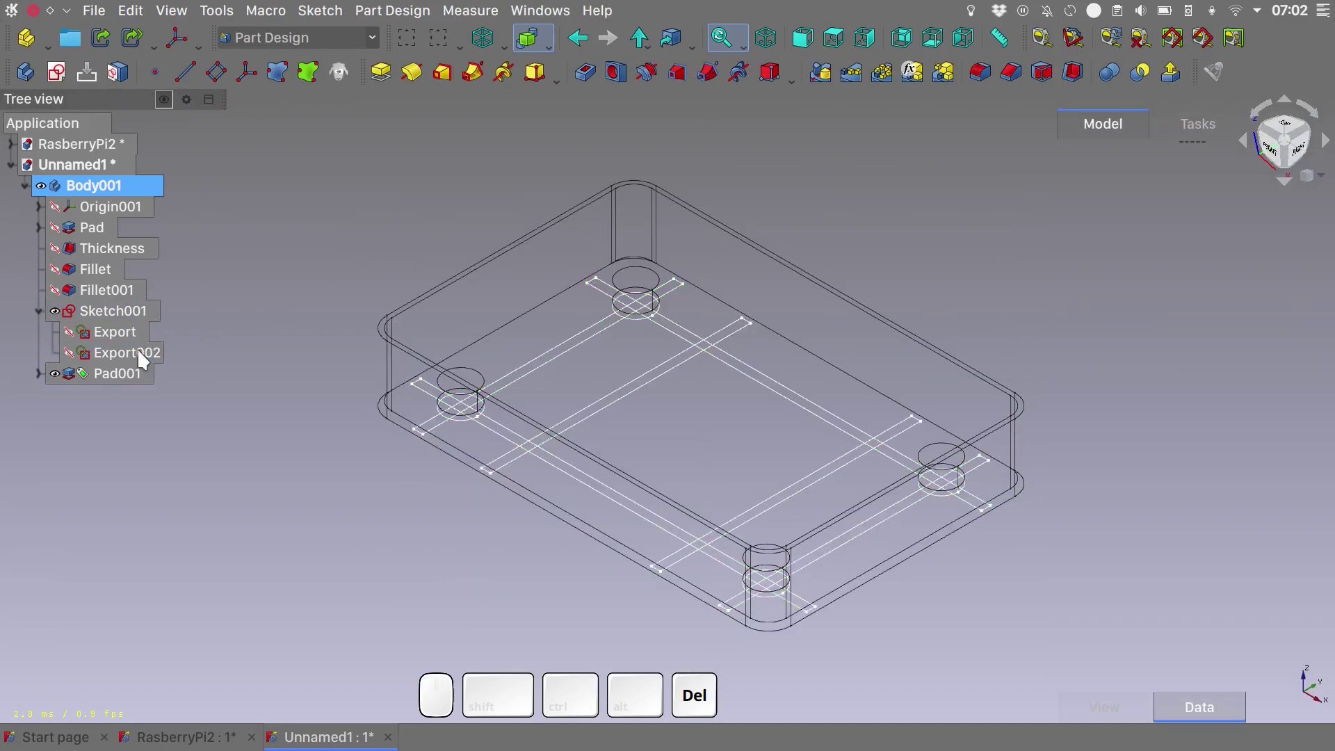
double_click(117, 309)
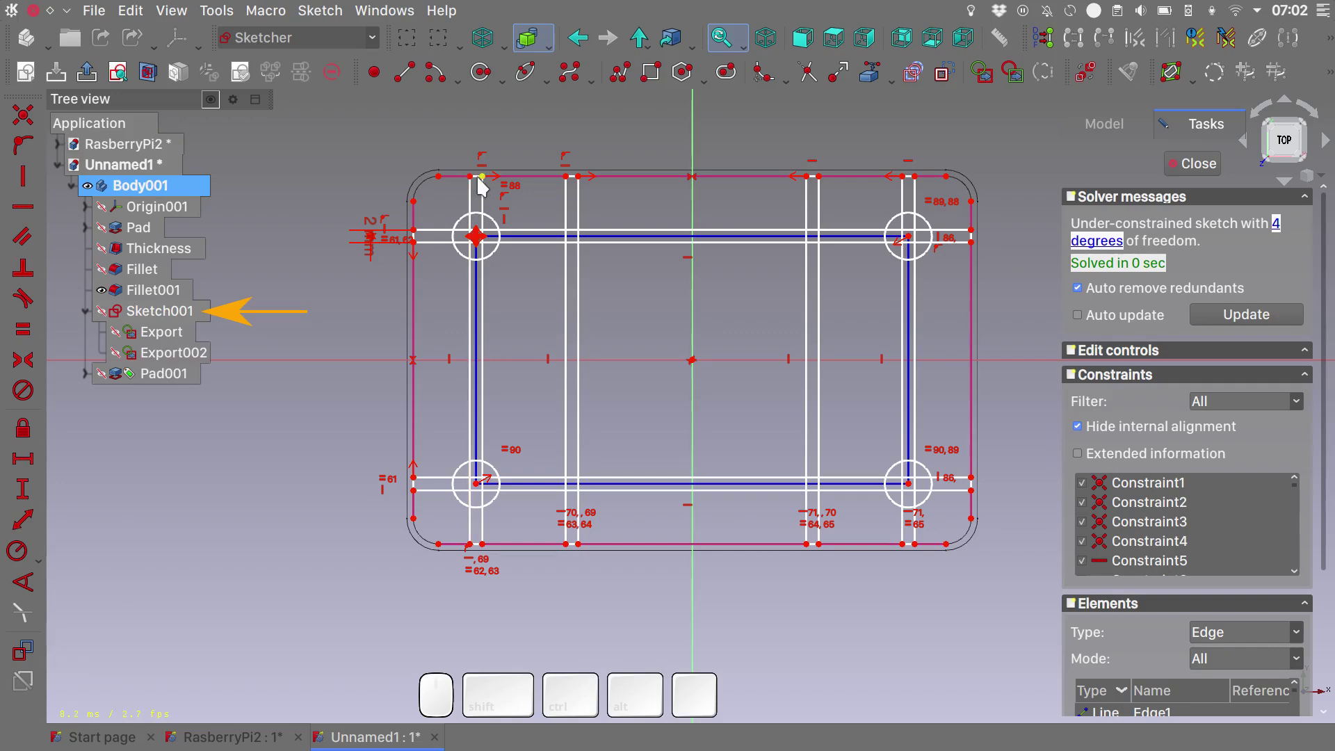
Export all edges of the four outer rectangles, including their short ends, as a new shape and close the sketch.
scroll(486, 202, "up", 5, "ctrl")
left_click(500, 277, "ctrl")
scroll(494, 487, "down", 5)
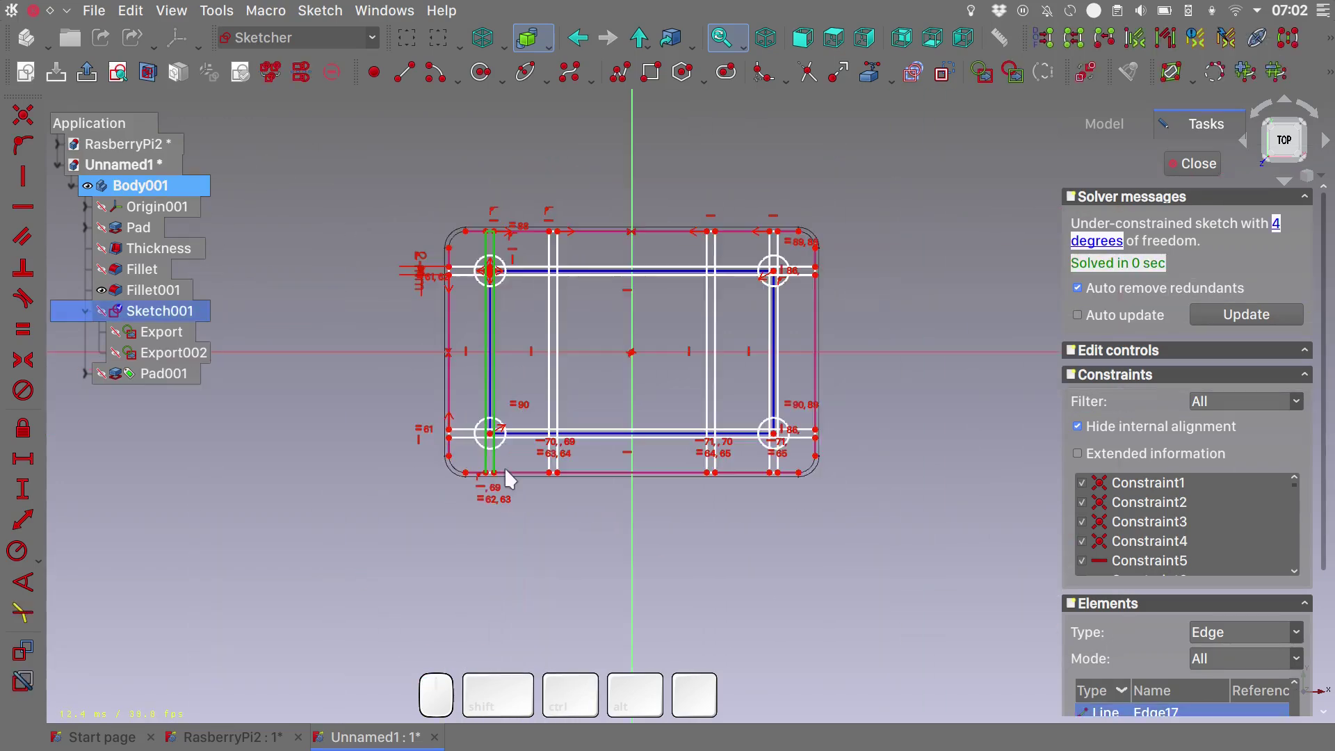
scroll(492, 489, "up", 6)
left_click(528, 329, "ctrl")
scroll(527, 325, "down", 5)
scroll(486, 237, "up", 6)
scroll(560, 254, "down", 5)
scroll(716, 513, "up", 6)
left_click(624, 492, "ctrl")
scroll(314, 493, "down", 1)
scroll(314, 492, "down", 4)
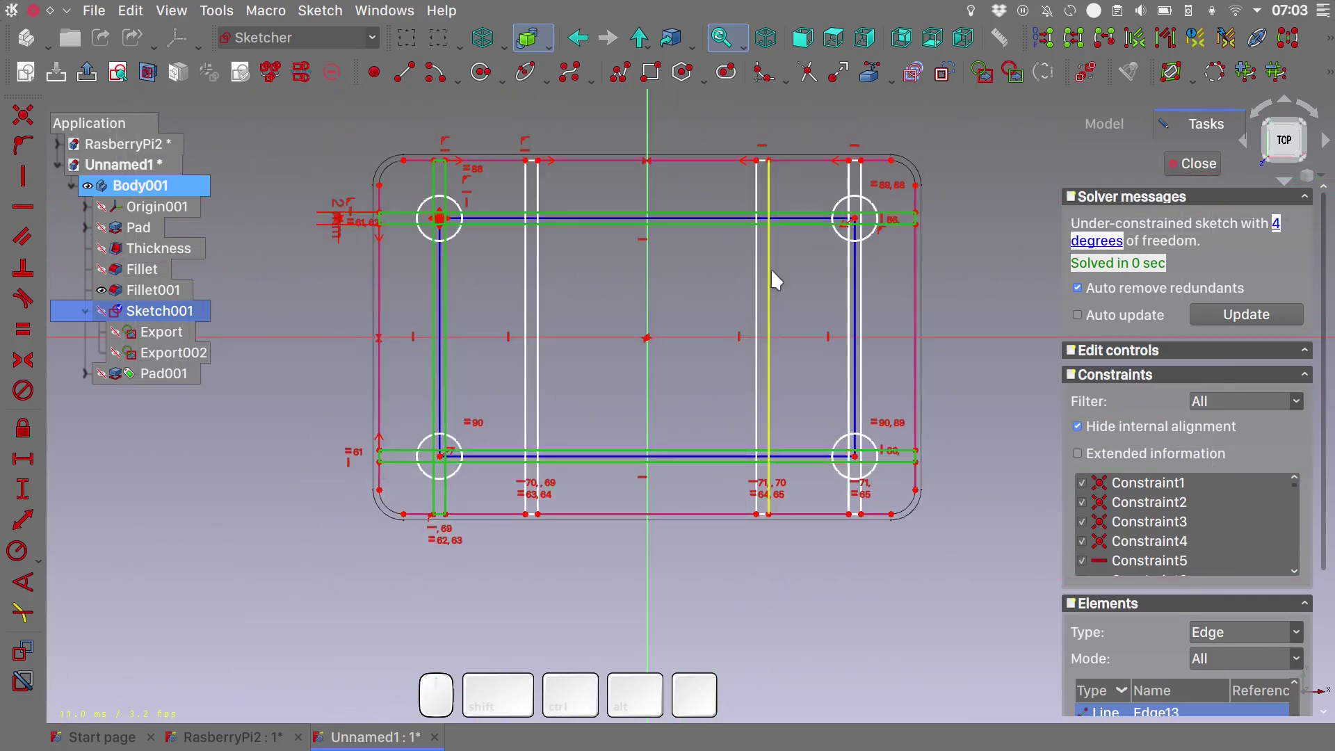
scroll(772, 277, "up", 6)
left_click(829, 351, "ctrl")
scroll(800, 313, "down", 4)
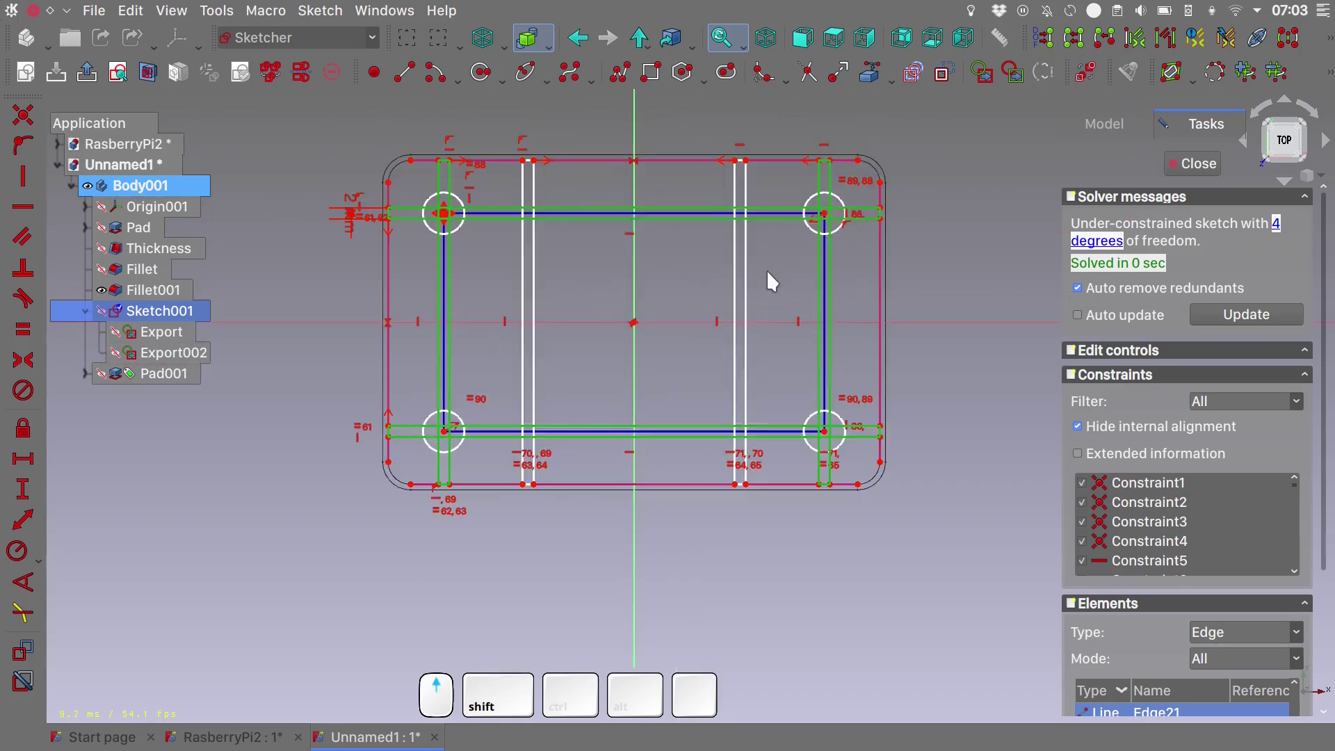
scroll(856, 223, "up", 1)
left_click(1008, 76)
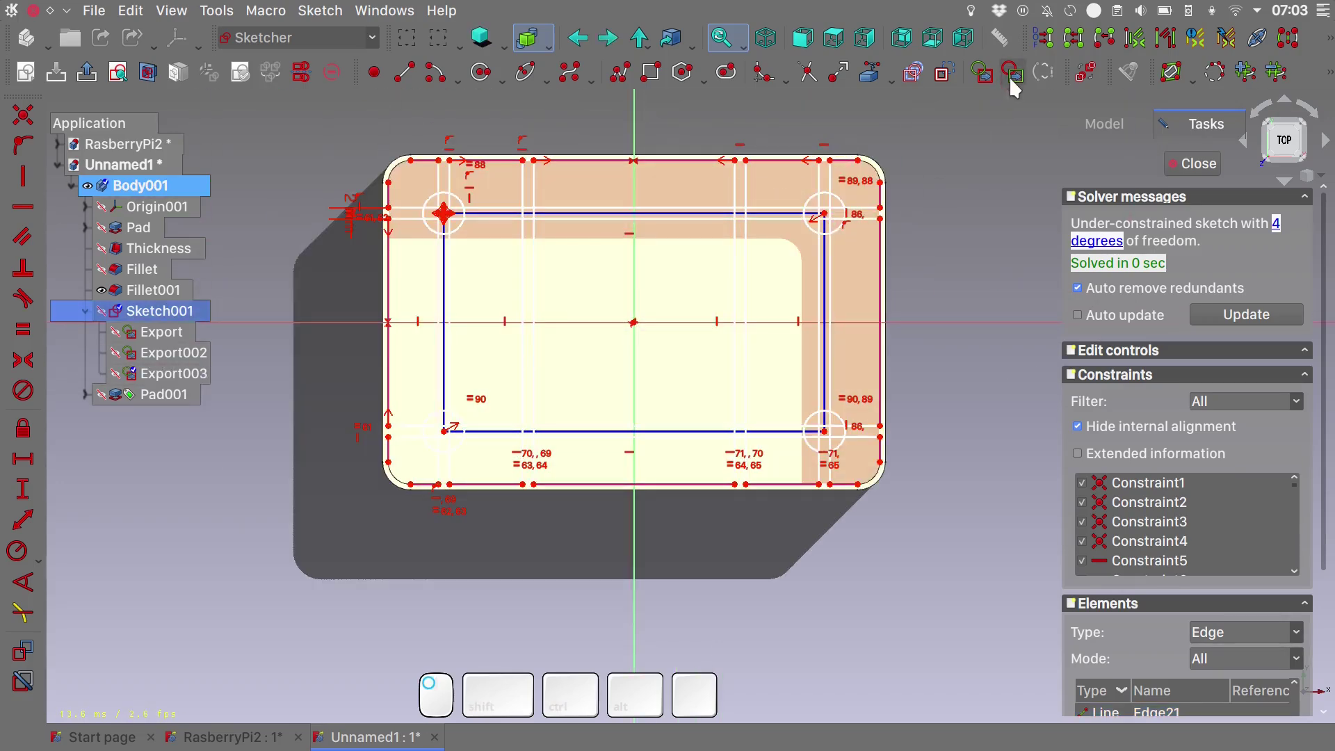
left_click(1193, 164)
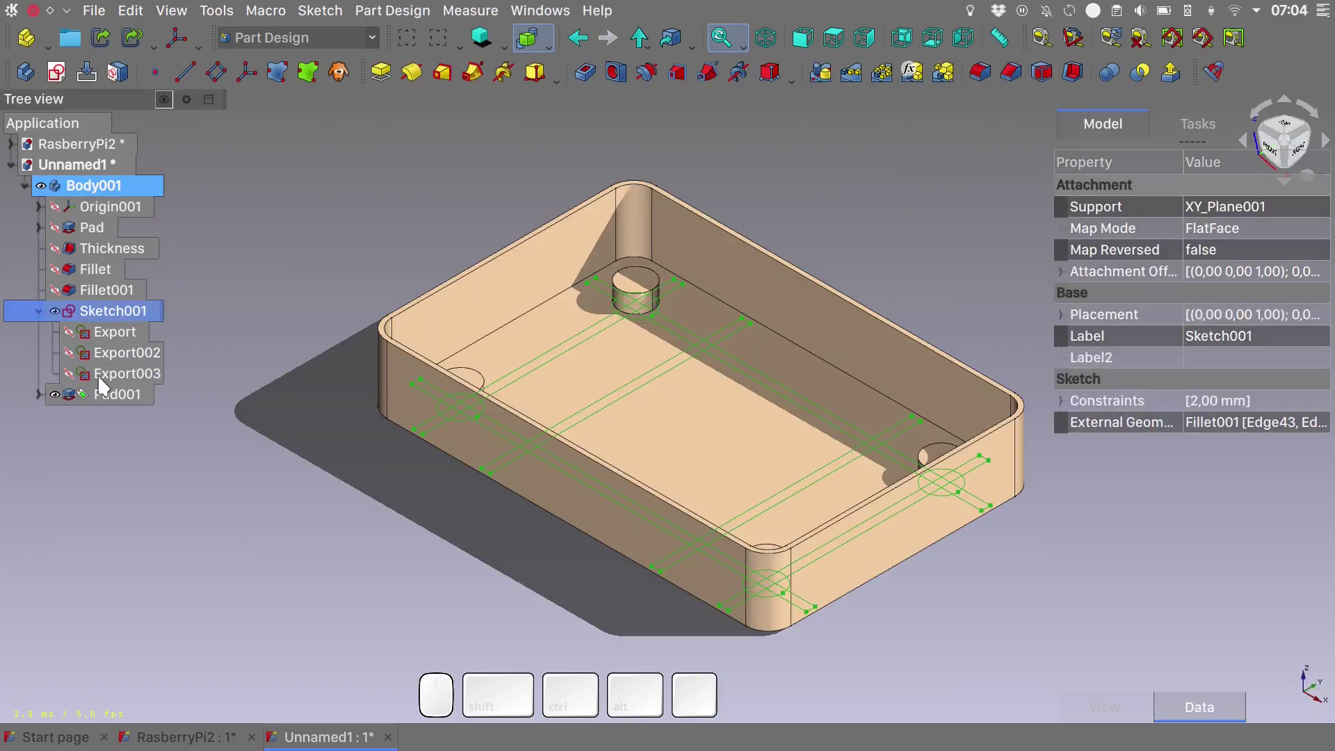
Pad Export003, the outer rectangles' edges, with a length of 5 mm.
left_click(113, 372)
left_click(380, 71)
type("5")
key("Return")
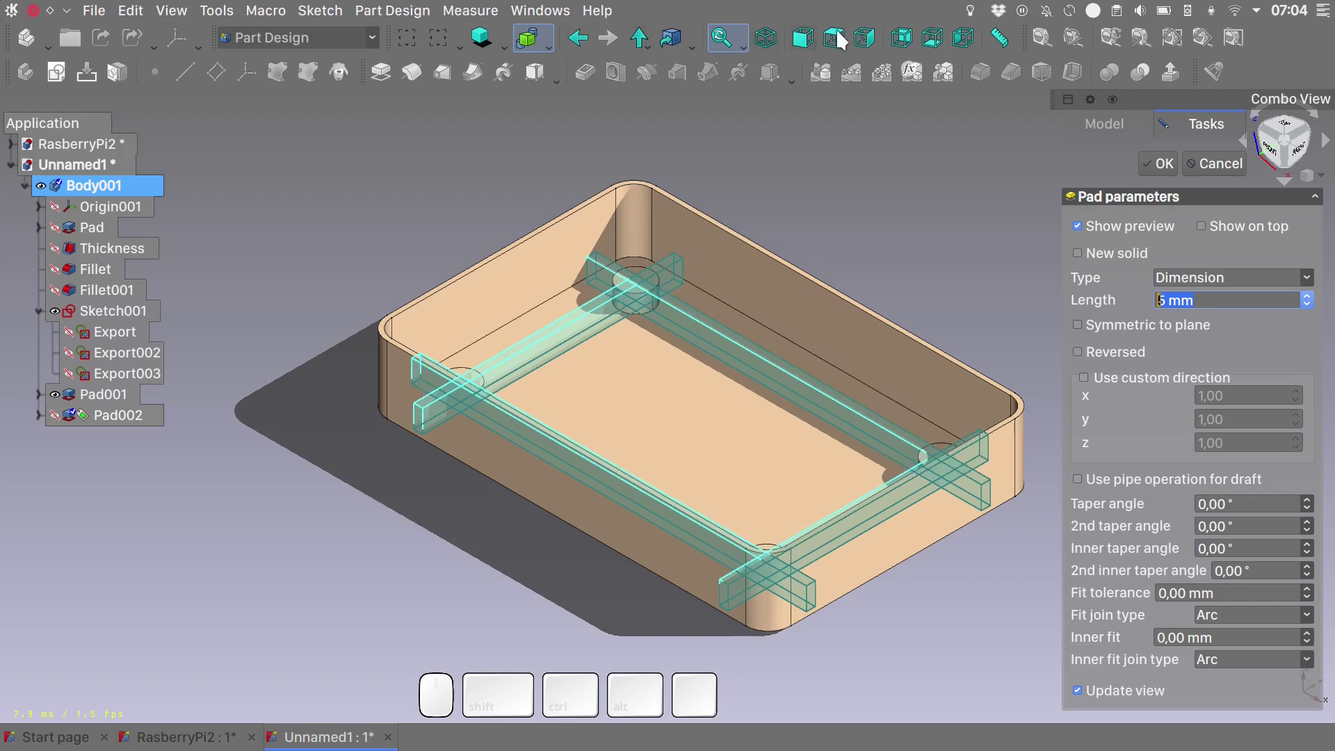
left_click(1154, 164)
Pad Export002, the two inner rectangles' edges, with a length of 3 mm.
left_click(130, 351)
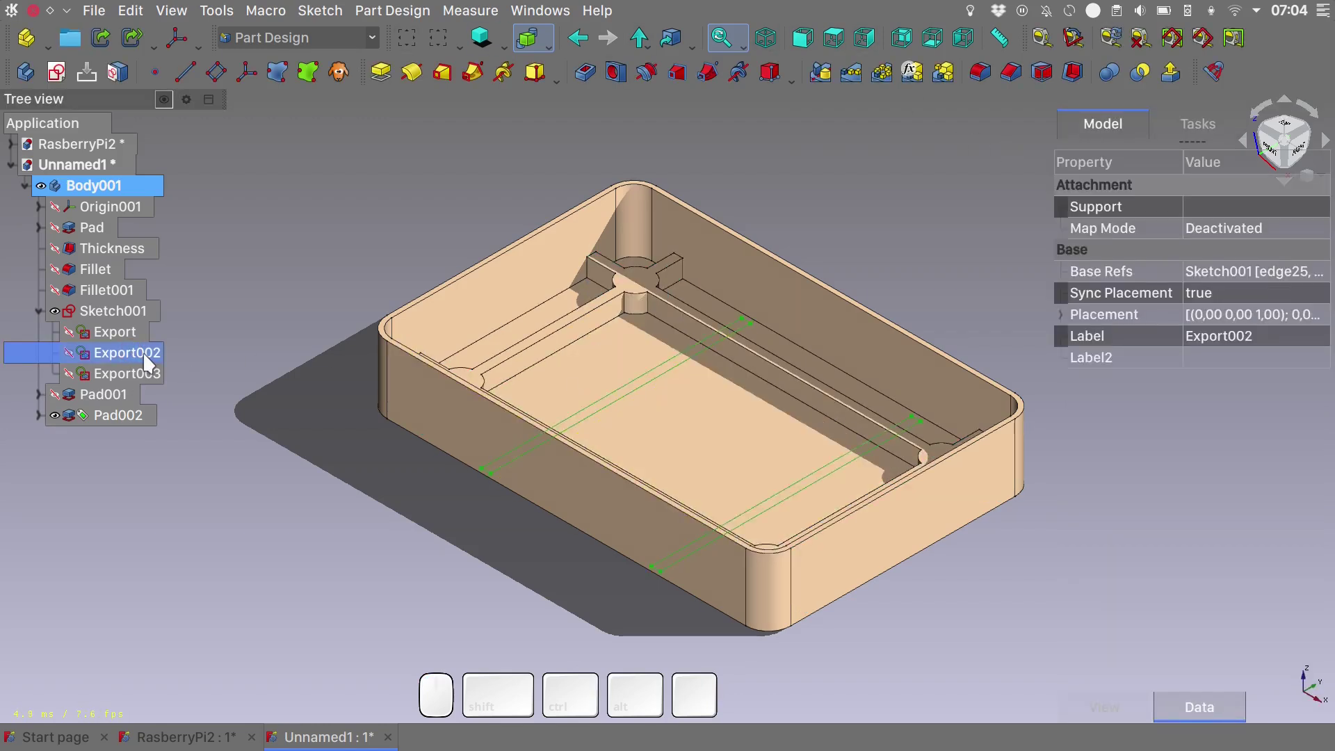
left_click(375, 73)
type("3")
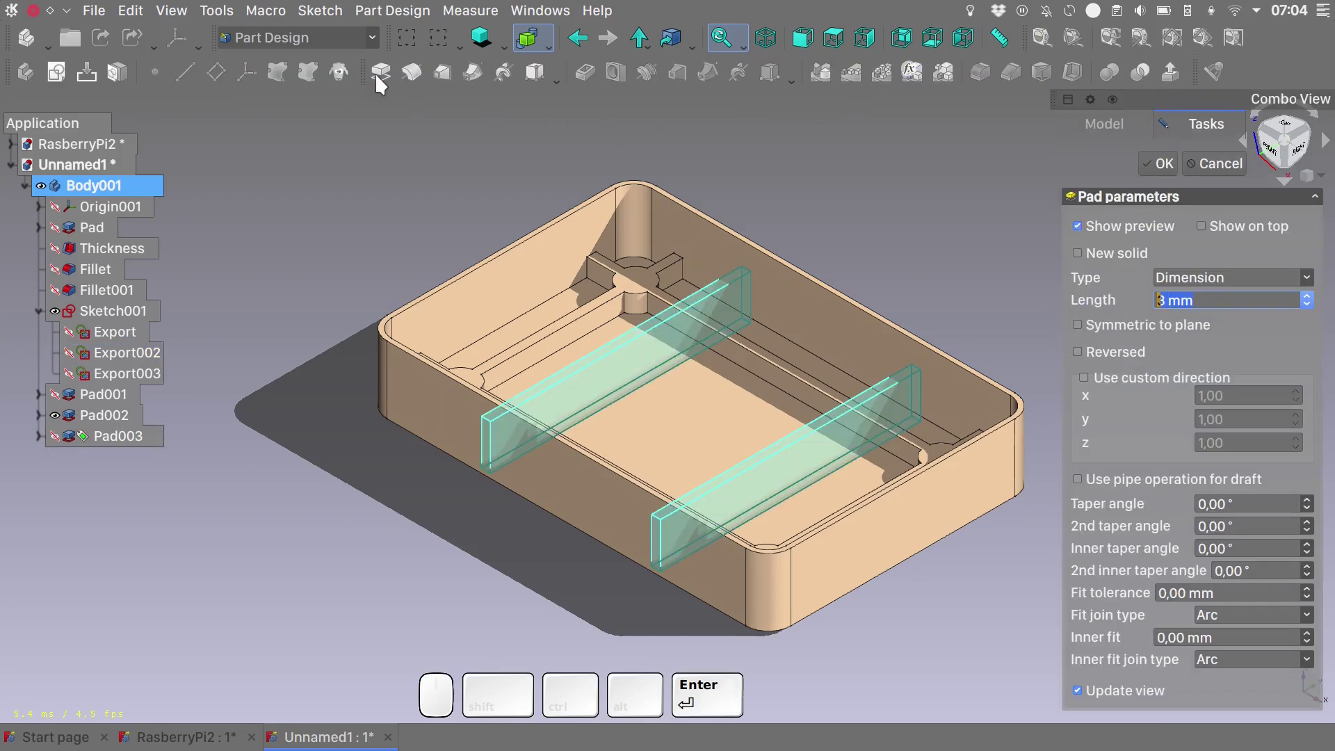
left_click(1156, 164)
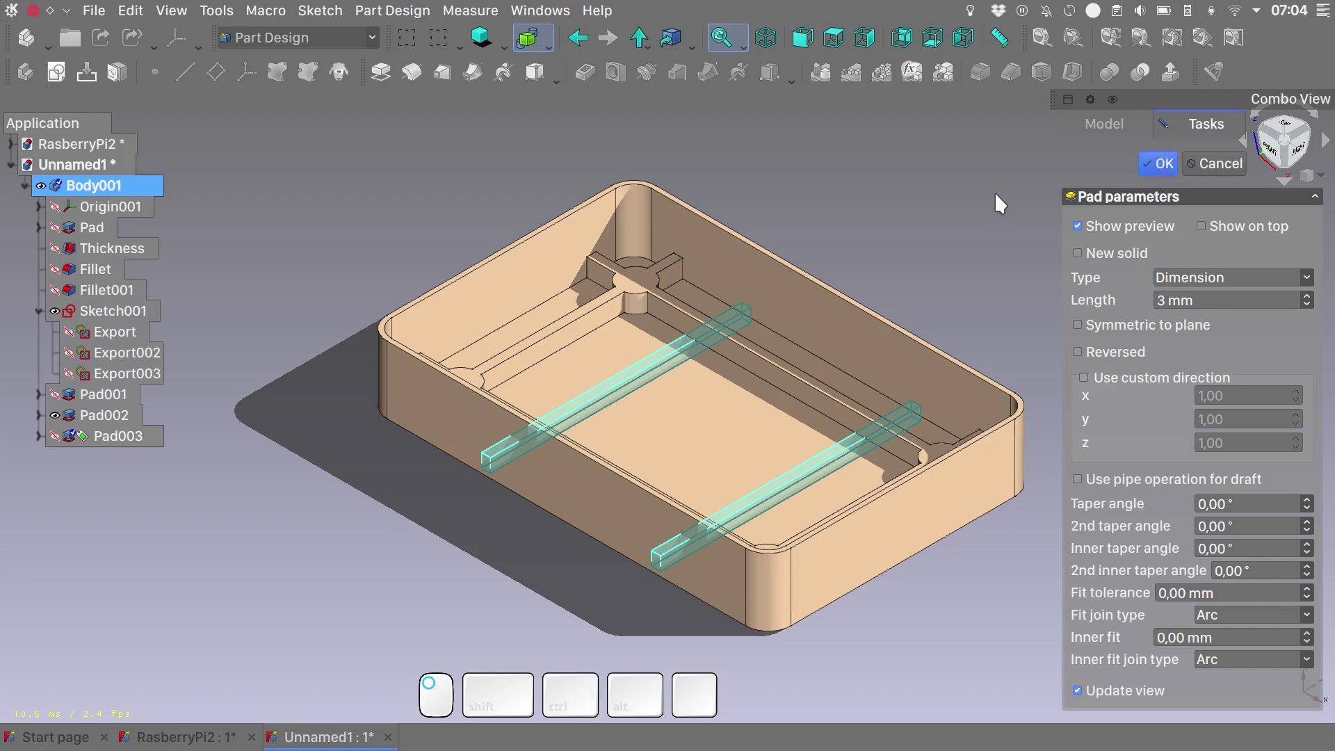
Inspect the padded posts and ribs from above and highlight what each of the three exports under Sketch001 contains.
left_click_drag(901, 227, 96, 415, "alt+shift")
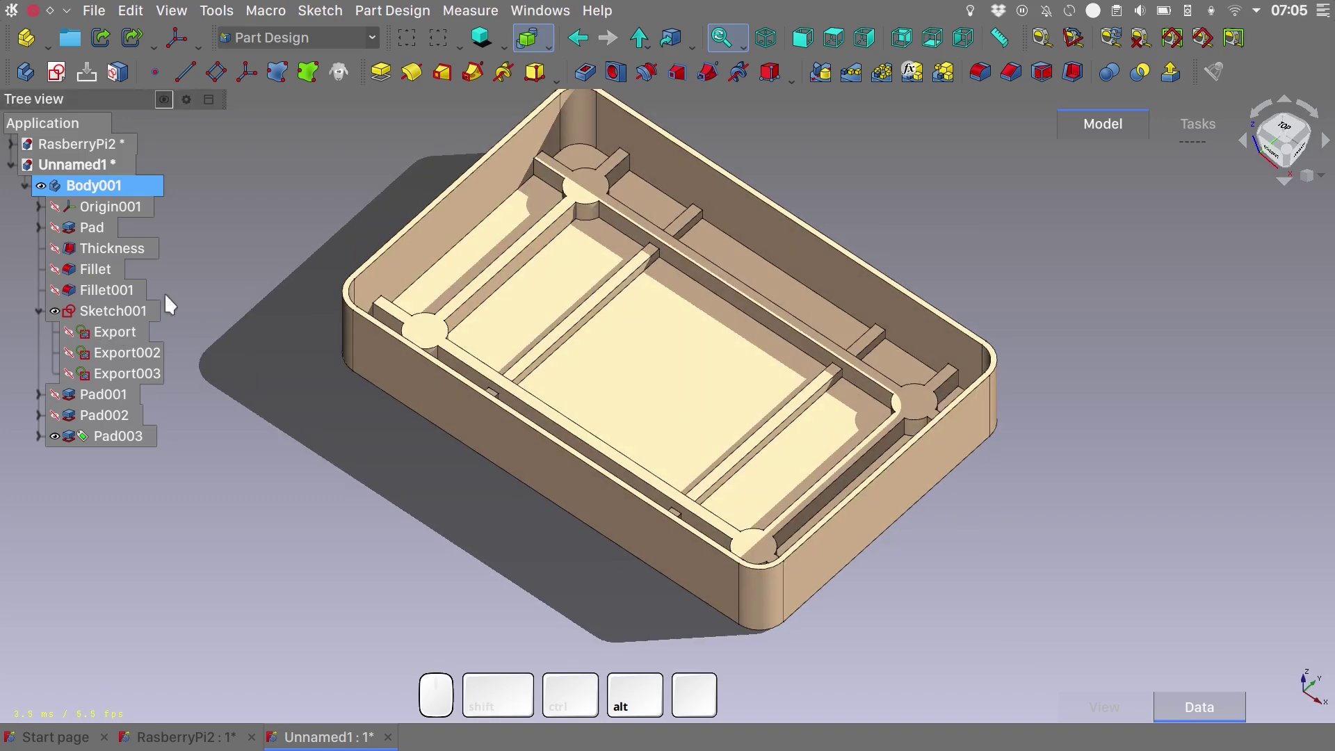
left_click(132, 332)
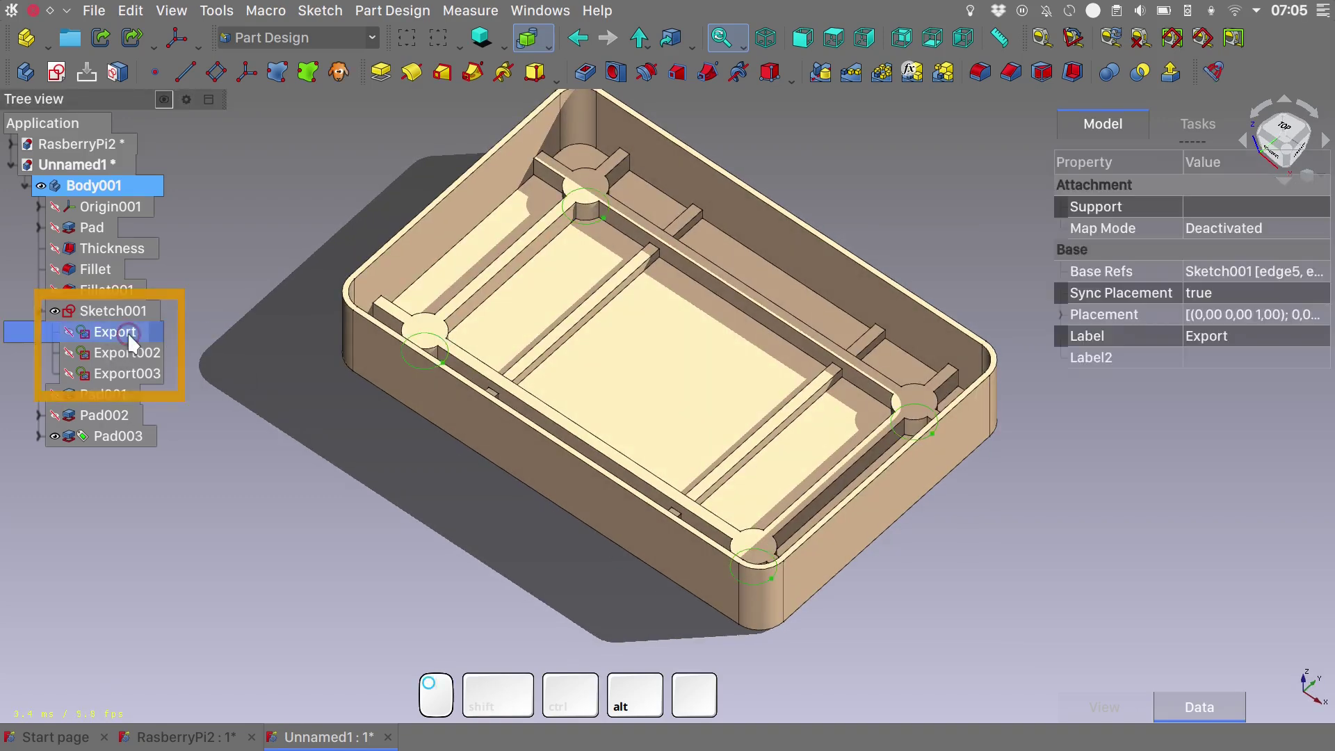
left_click(149, 350)
left_click(143, 372)
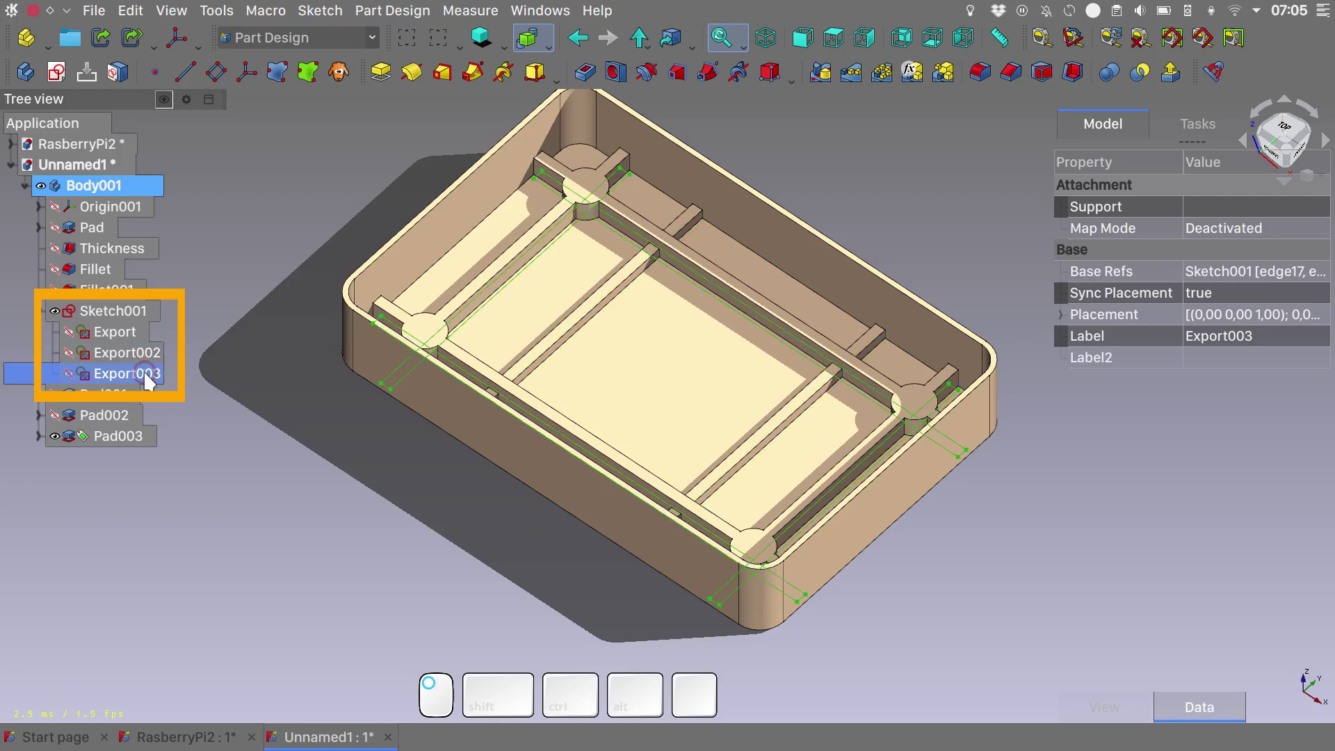
left_click(292, 292)
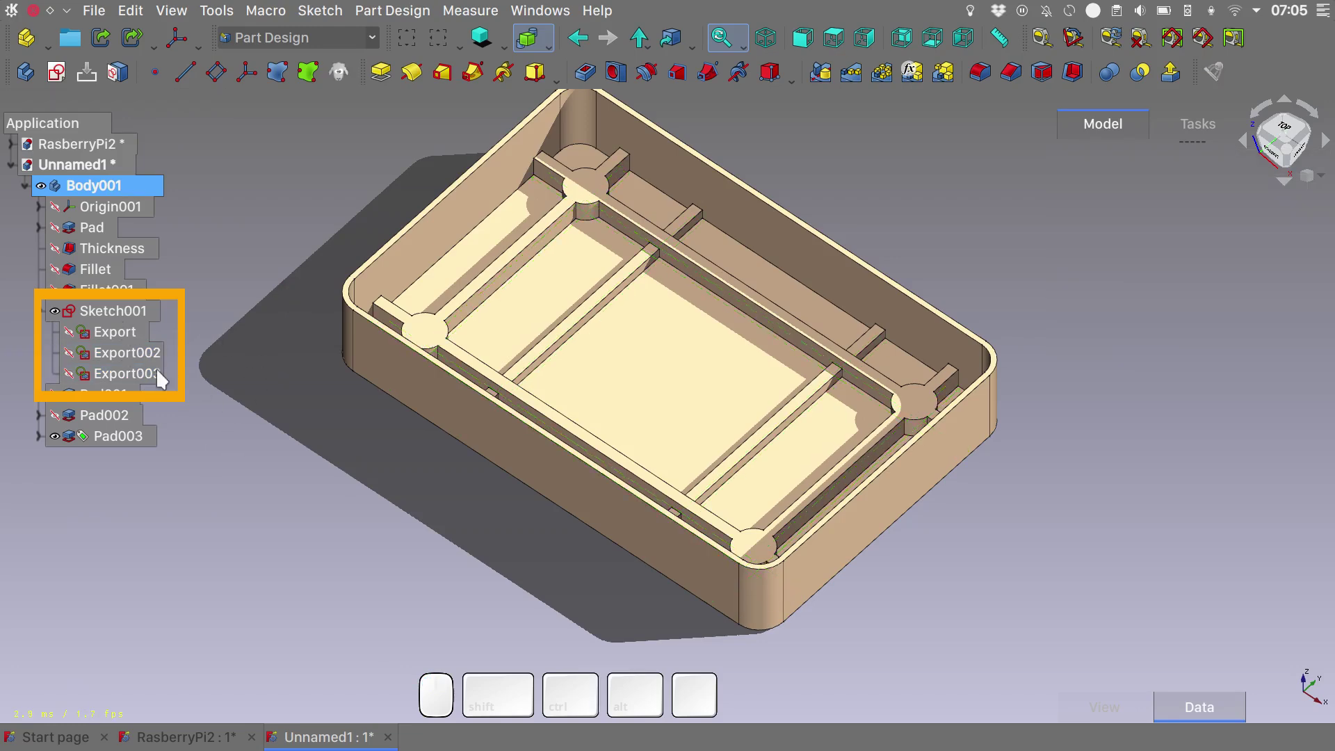
key("shift")
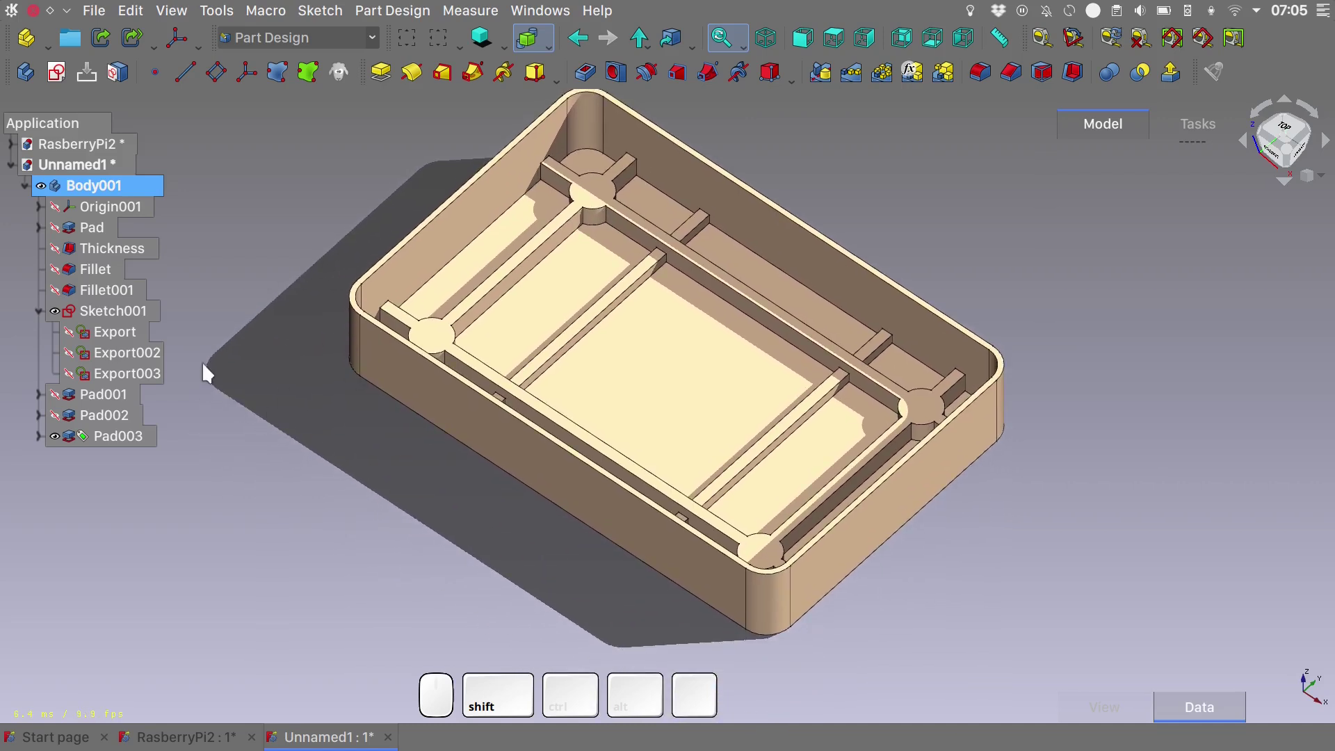
Delete the three post and rib pads together with the three exports, keeping Sketch001.
left_click(120, 434)
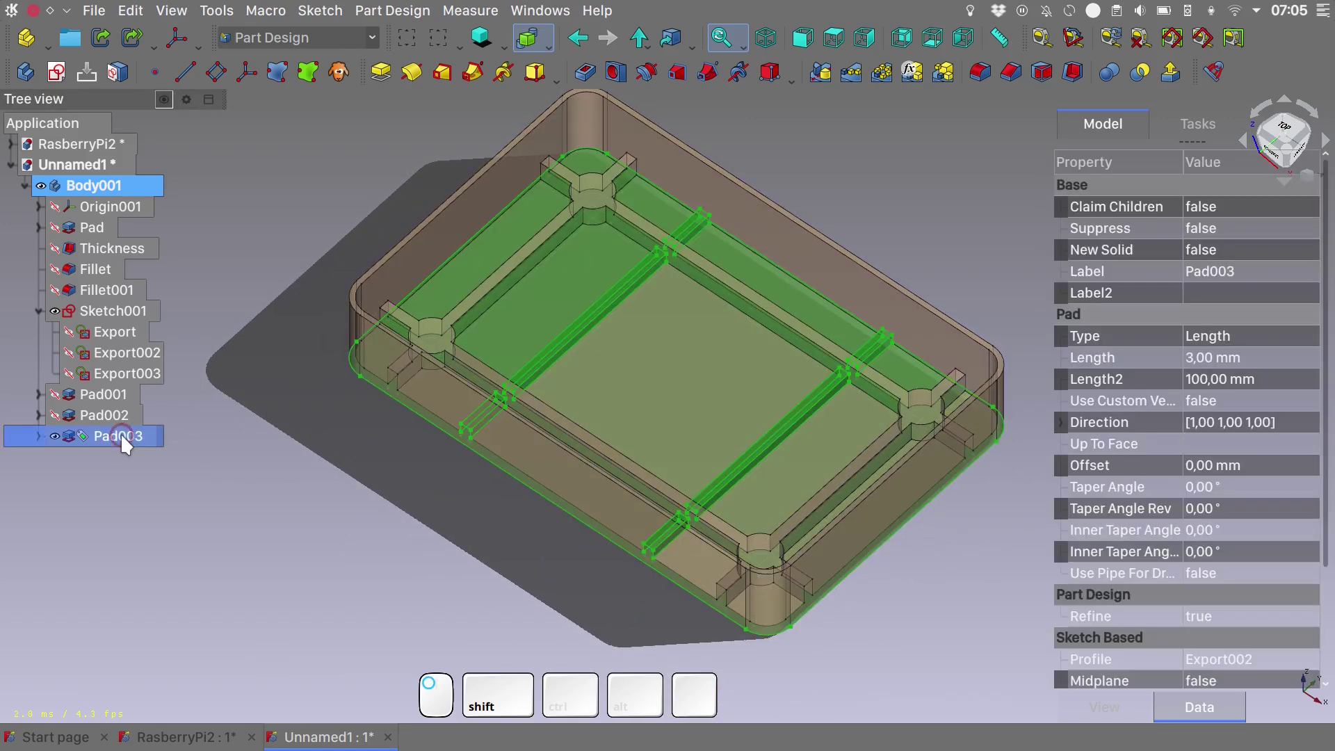
left_click(126, 327, "shift")
key("Delete")
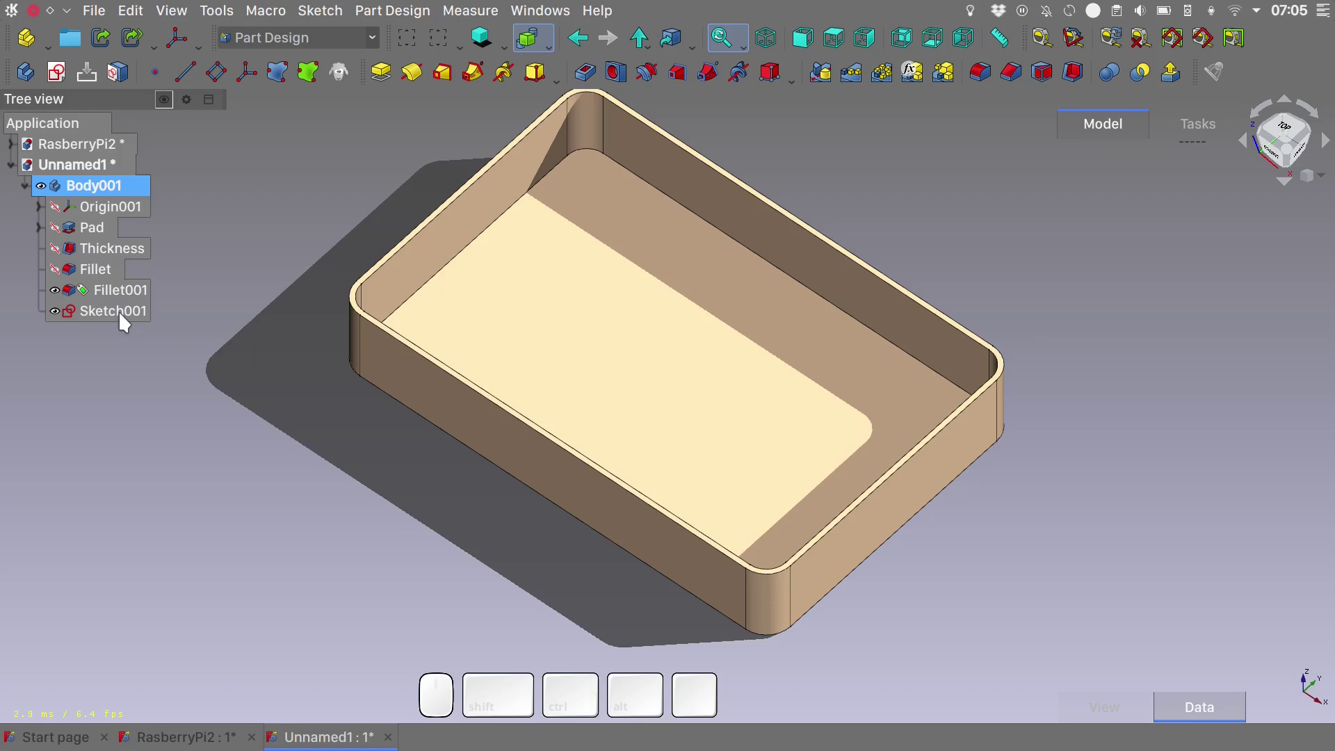
Display the box in wireframe style so that Sketch001's geometry can be picked, and clear the selection.
left_click(122, 313)
key("q")
left_click(428, 216)
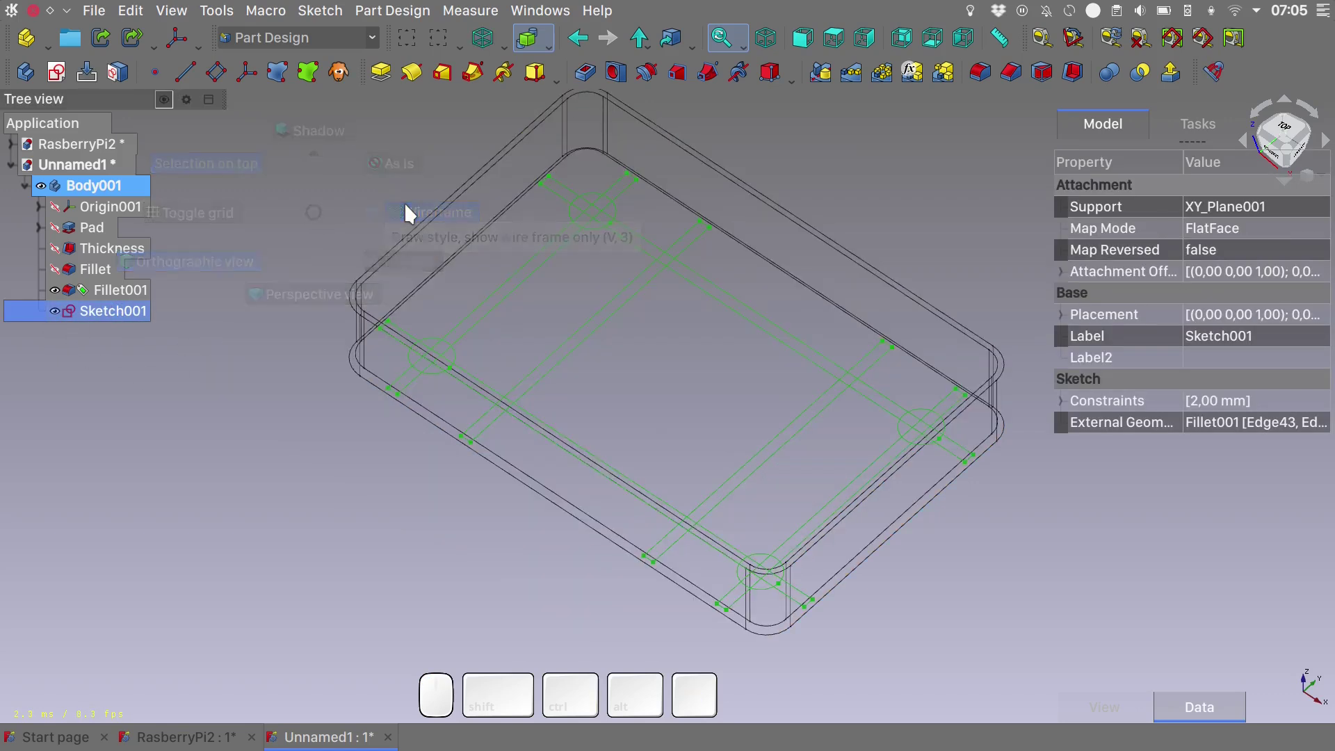
left_click(309, 242)
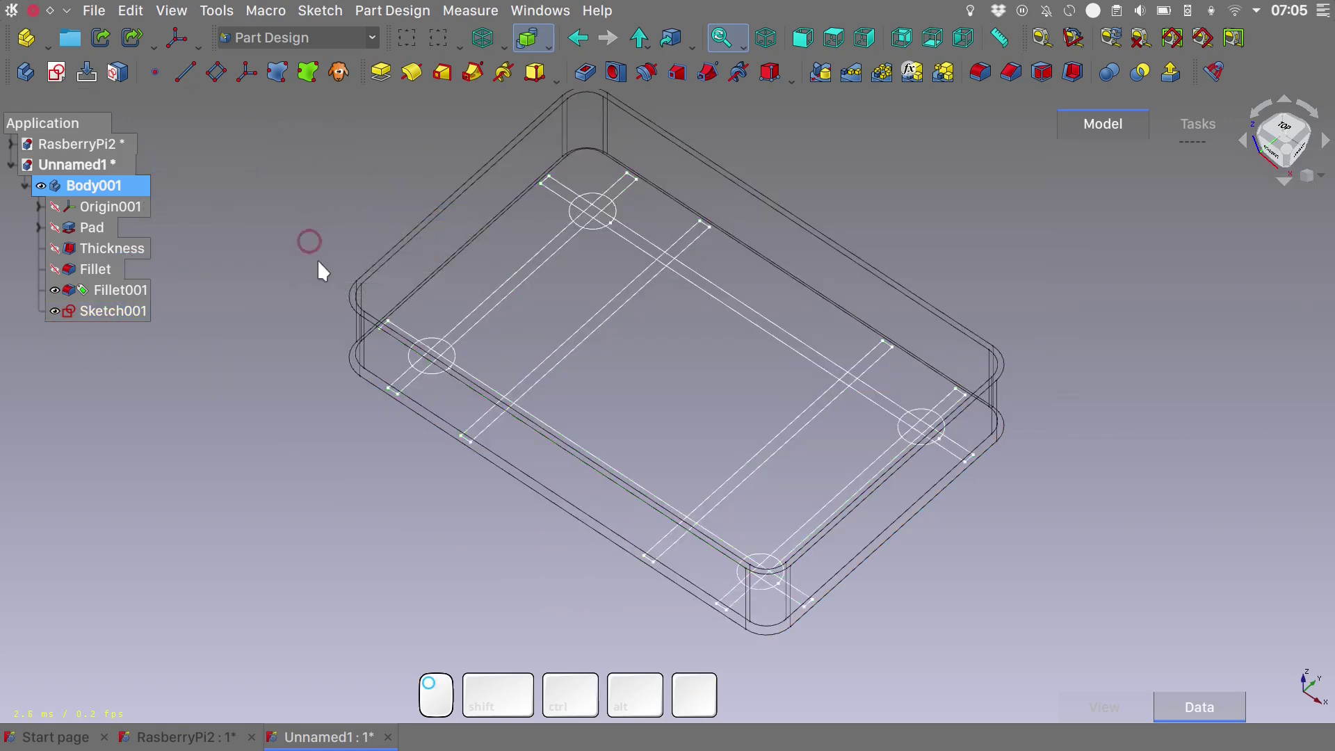
Pad the four circles selected directly from Sketch001 with a length of 5 mm, returning the display to shaded.
left_click(433, 372)
left_click(573, 269, "ctrl")
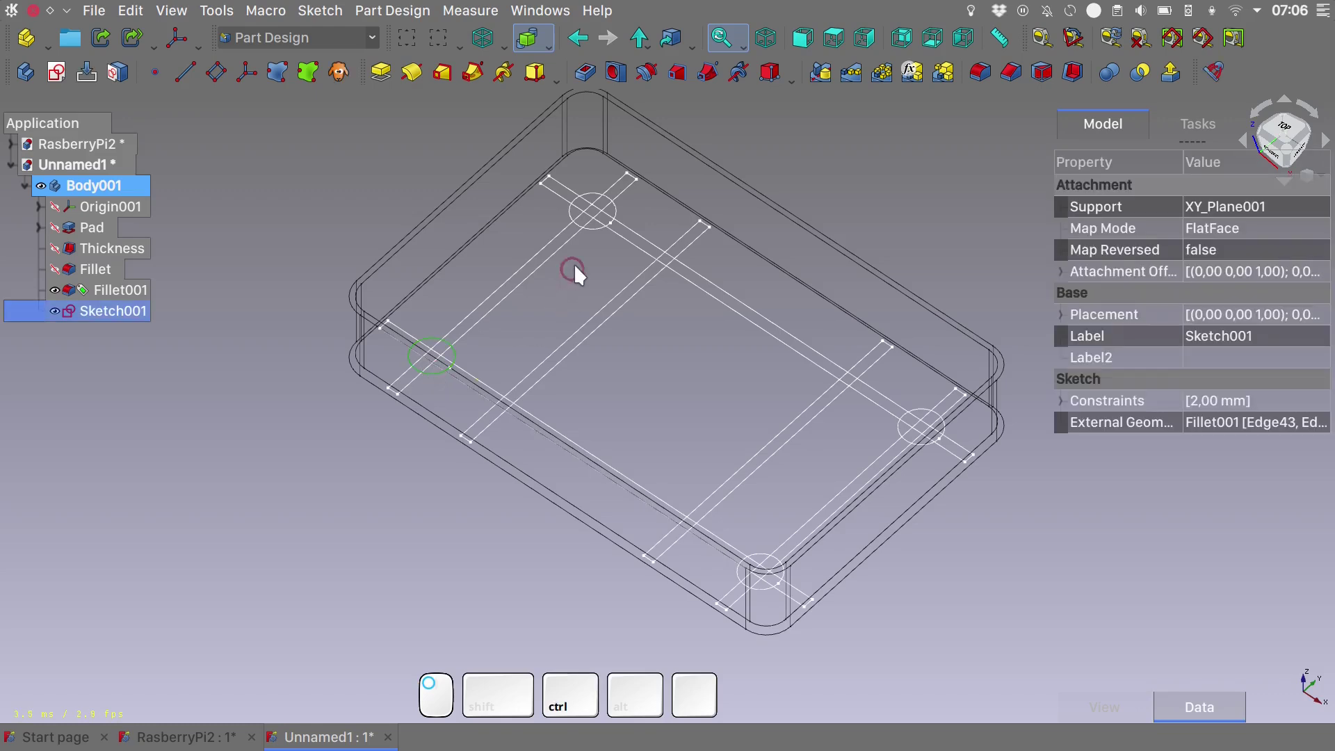
left_click(593, 224, "ctrl")
left_click(897, 437, "ctrl")
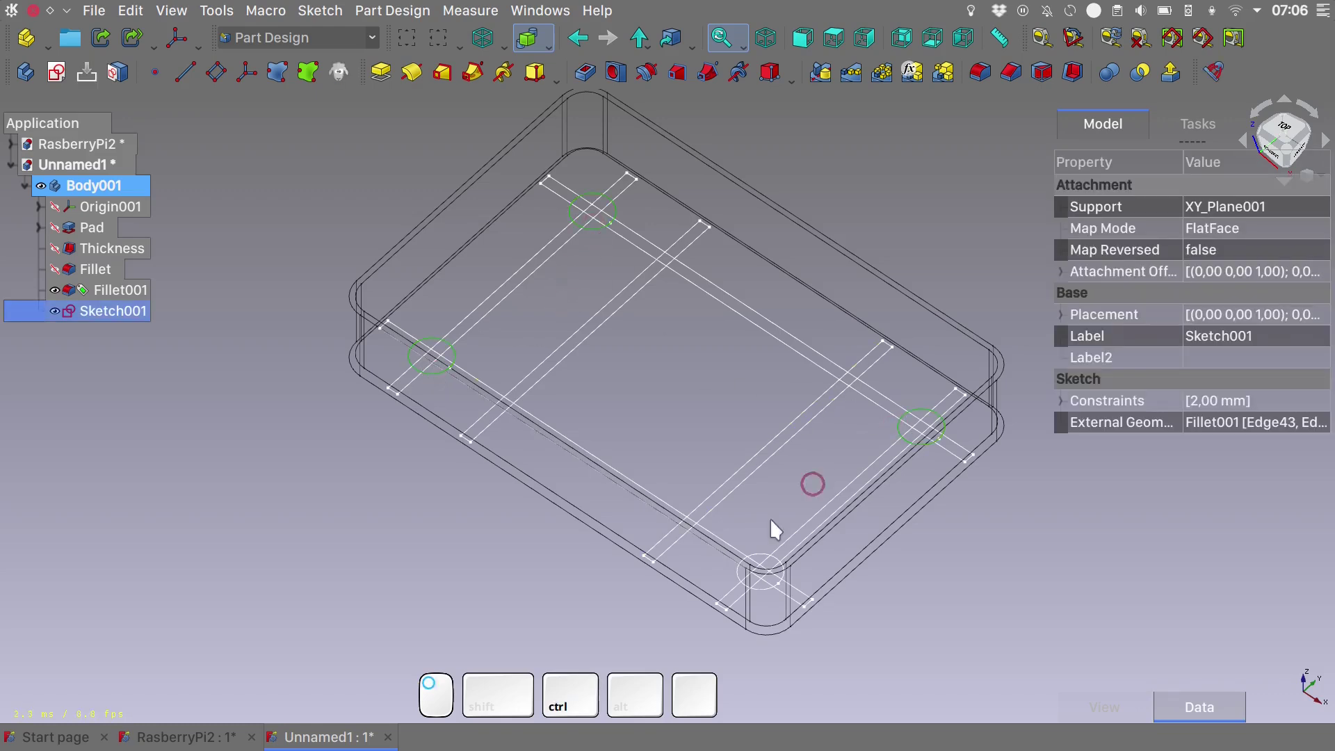
left_click(760, 554, "ctrl")
left_click(382, 72)
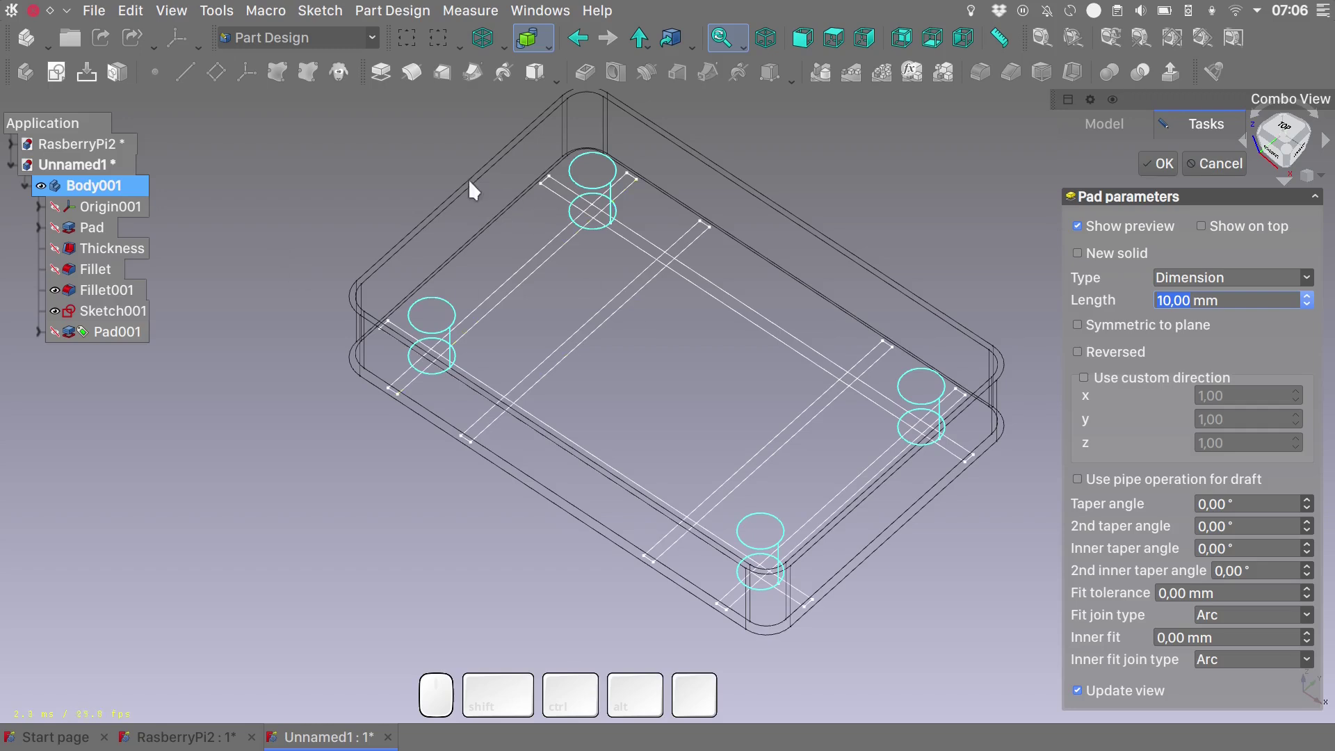
left_click(393, 164)
key("v")
key("1")
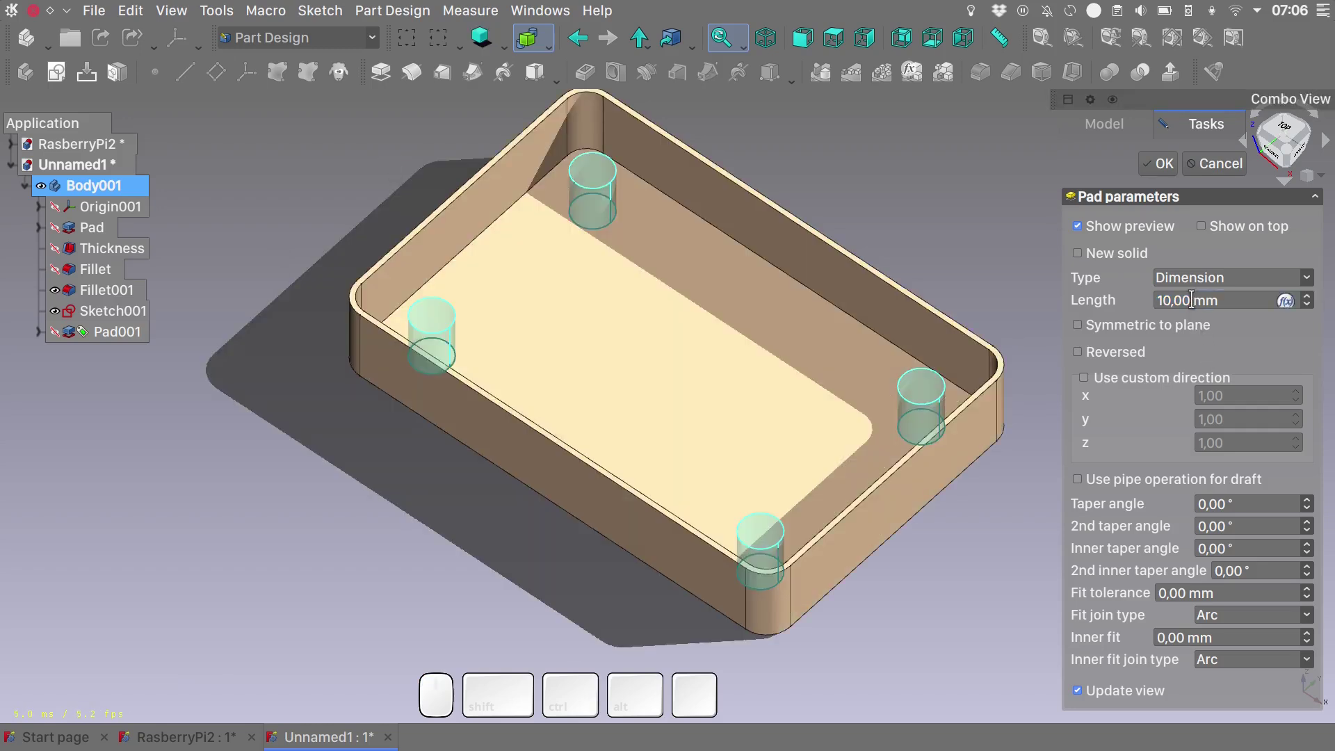
left_click_drag(1191, 299, 1125, 302)
type("5")
left_click(1160, 164)
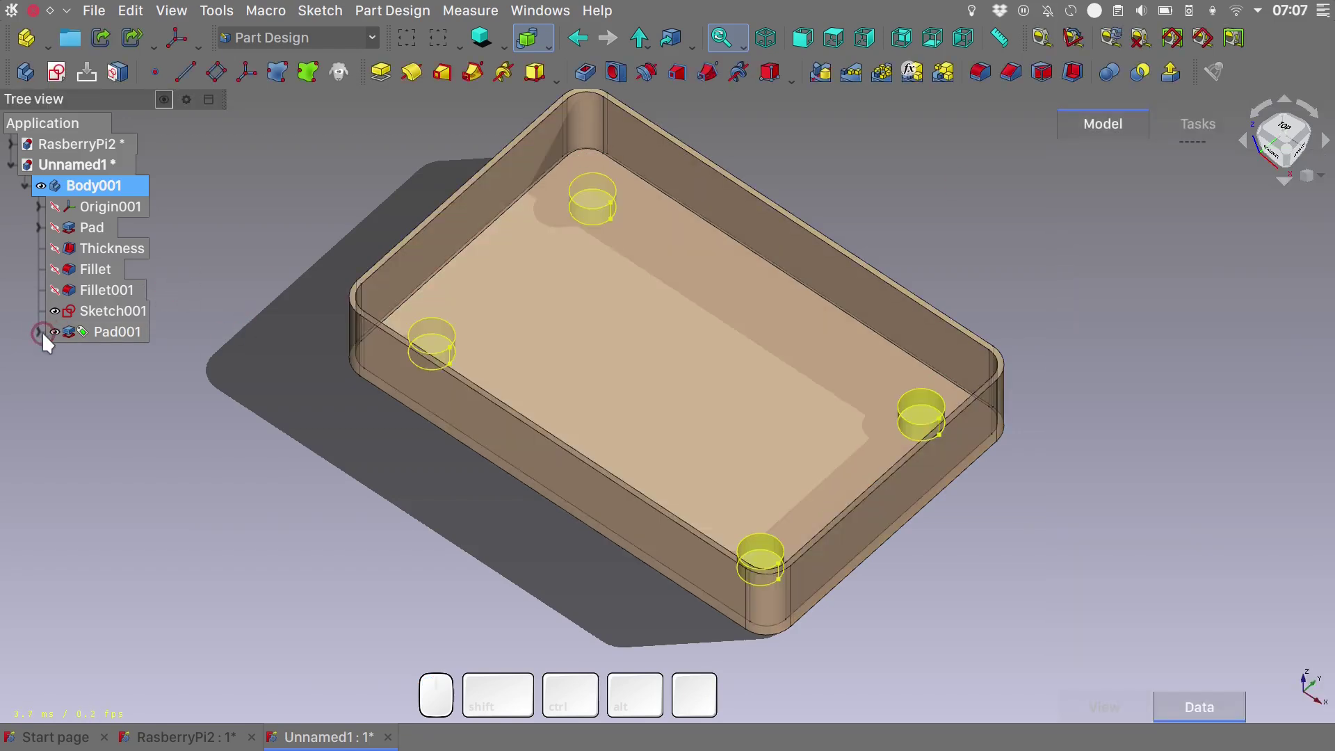
Expand Pad001 in the model tree and inspect the sketch binder it contains.
left_click(37, 331)
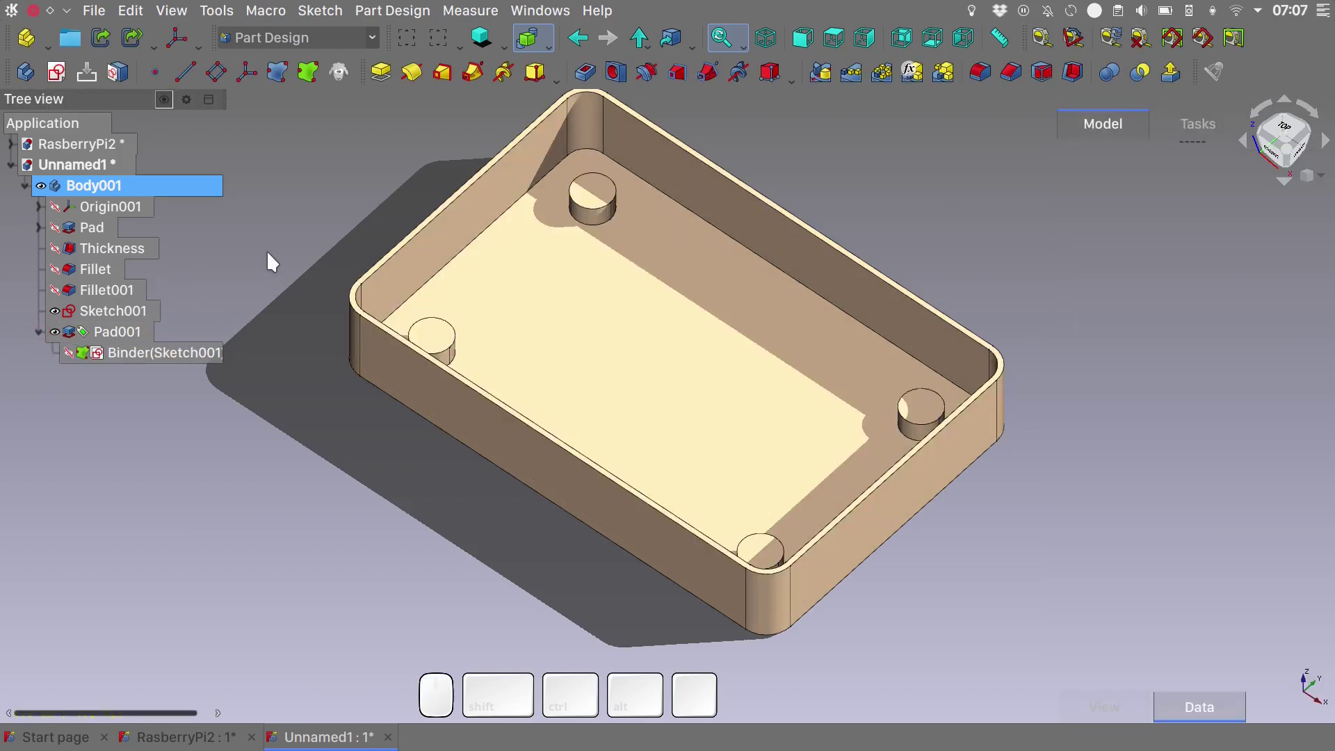
left_click(177, 352)
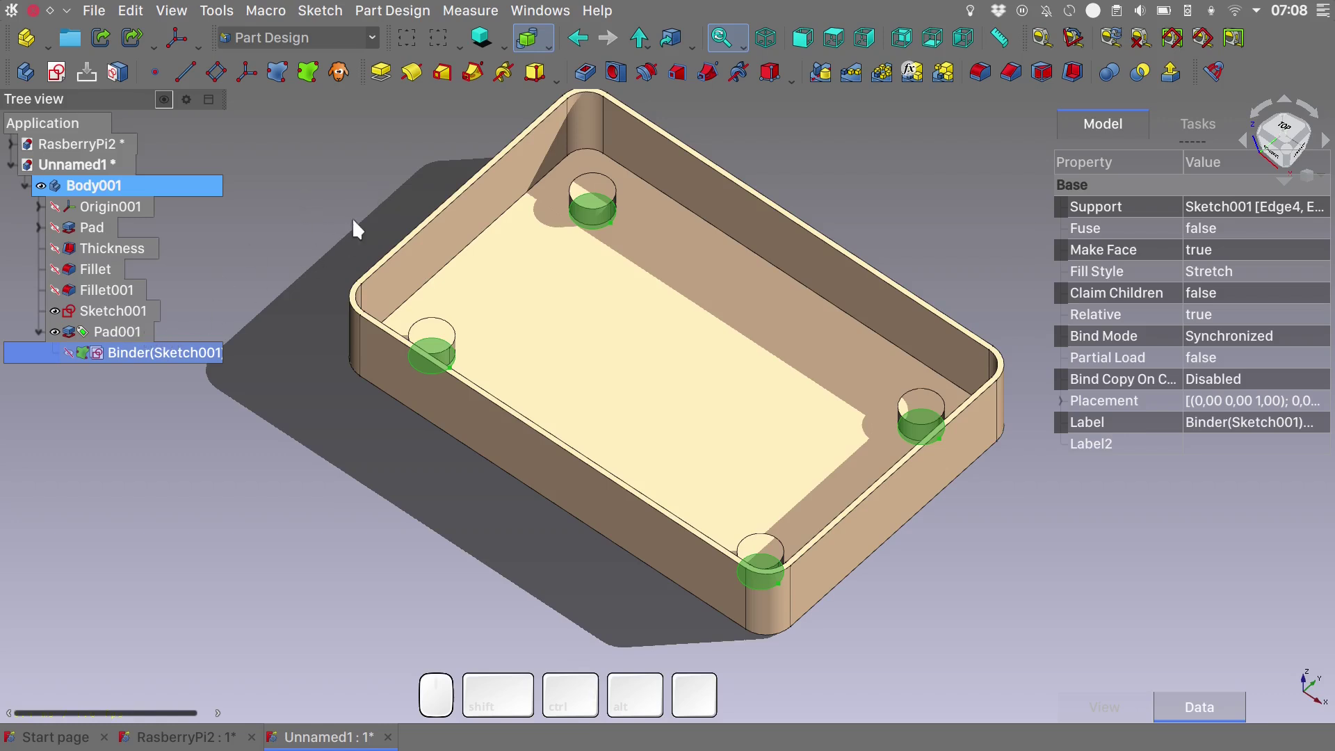
Display the box in wireframe and pad the four outer ribs, selected directly from Sketch001's edges, with a length of 5 mm.
key("q")
left_click(494, 190)
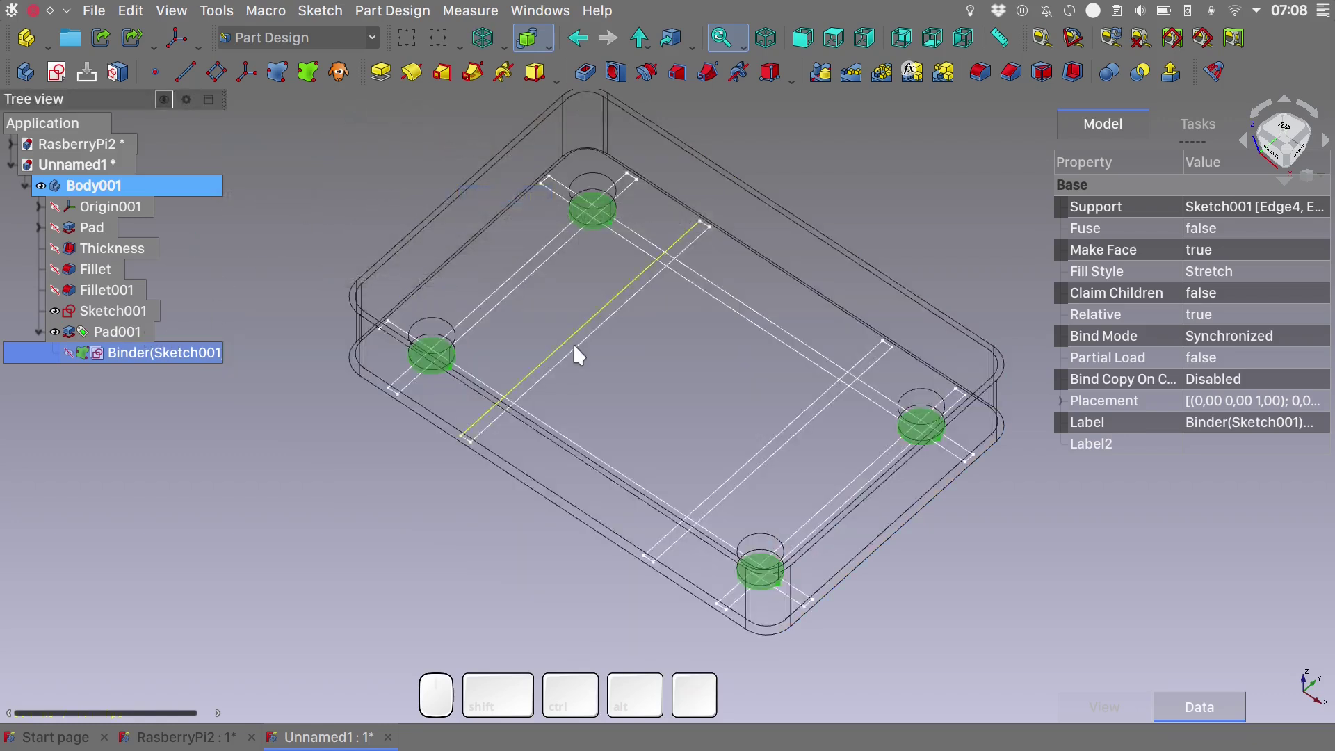
left_click(532, 268)
scroll(632, 184, "up", 5)
scroll(276, 587, "down", 4)
scroll(285, 386, "up", 4)
scroll(450, 295, "down", 4)
scroll(452, 340, "up", 4)
scroll(715, 487, "down", 4)
scroll(175, 616, "up", 5)
scroll(175, 616, "down", 4)
scroll(695, 320, "down", 3)
scroll(867, 393, "down", 2)
left_click(381, 72)
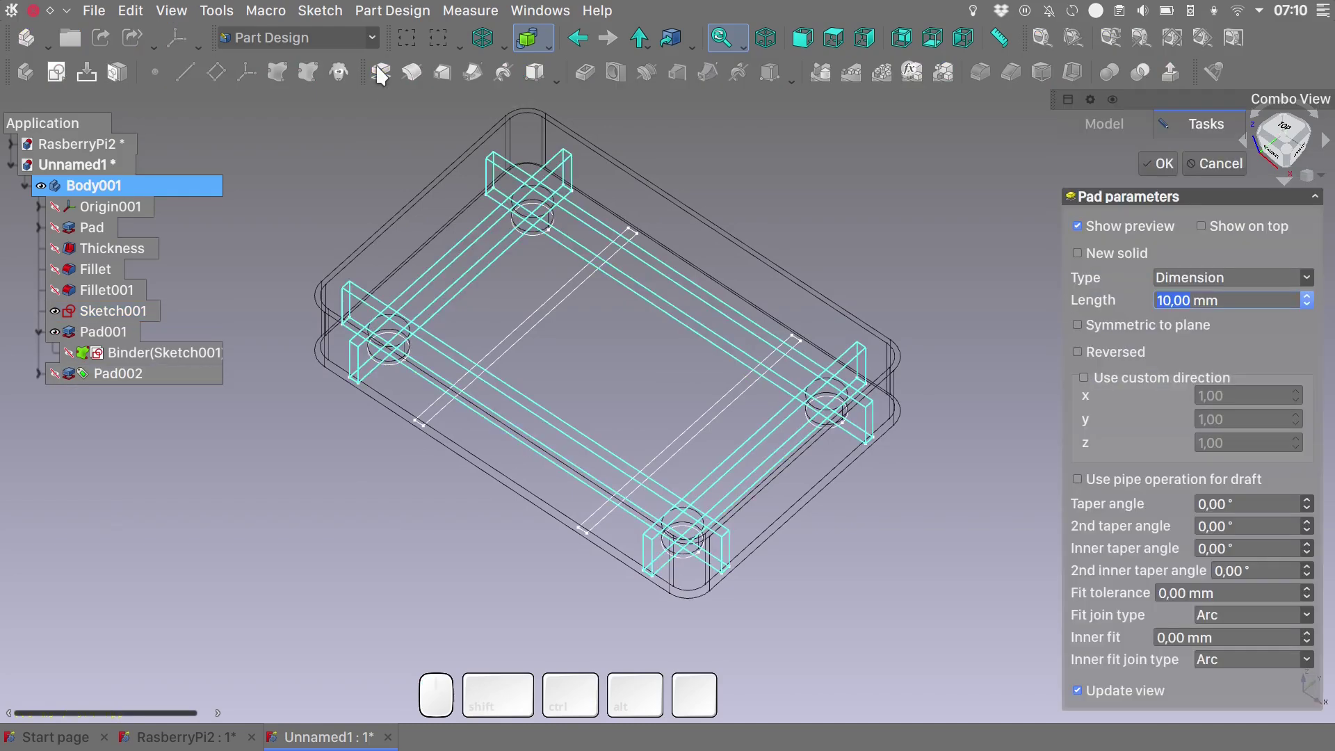
type("5")
key("Return")
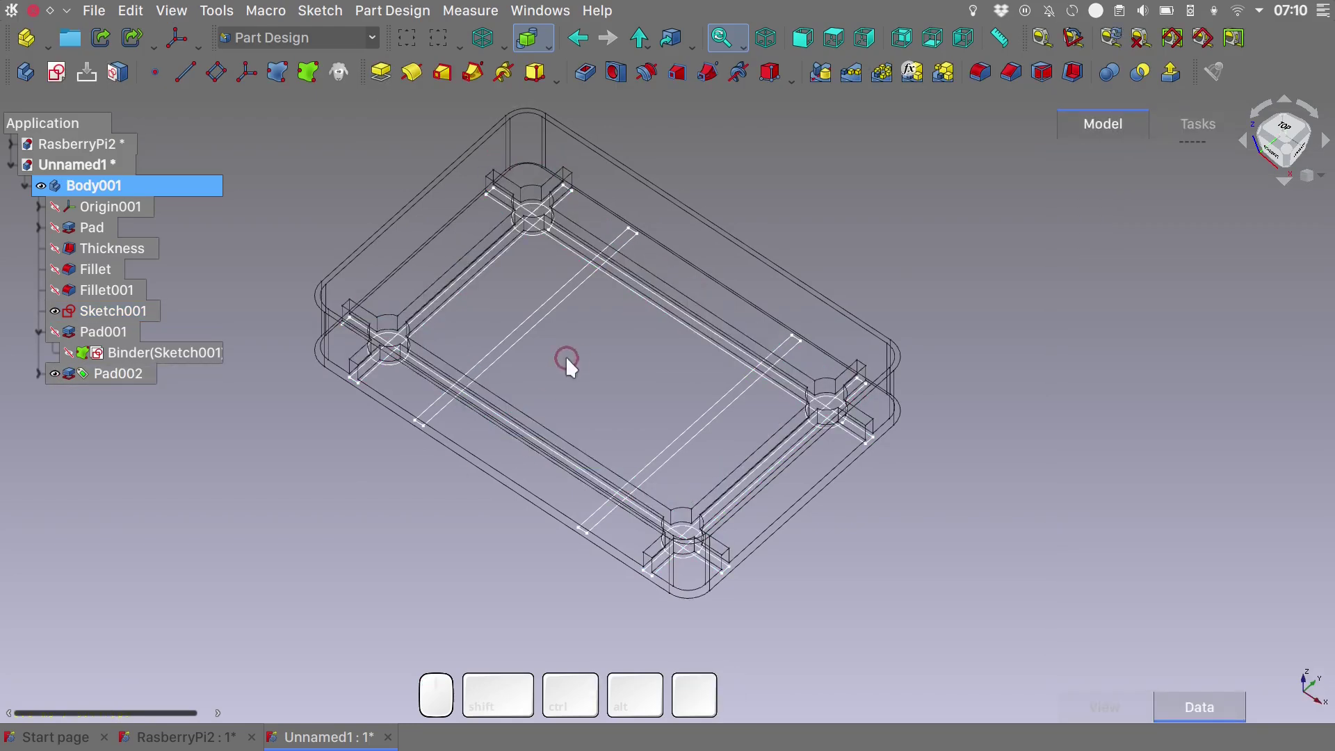
Pad the two middle cross ribs selected directly from Sketch001's edges, and return the display to the Shadow style.
left_click(633, 231)
scroll(612, 265, "up", 4)
scroll(598, 286, "up", 3, "ctrl")
scroll(633, 428, "down", 2, "ctrl")
scroll(428, 590, "up", 3, "ctrl")
scroll(505, 495, "down", 4, "ctrl")
scroll(835, 328, "up", 2, "ctrl+shift")
scroll(624, 219, "up", 4, "ctrl+shift")
scroll(625, 219, "down", 5, "ctrl+shift")
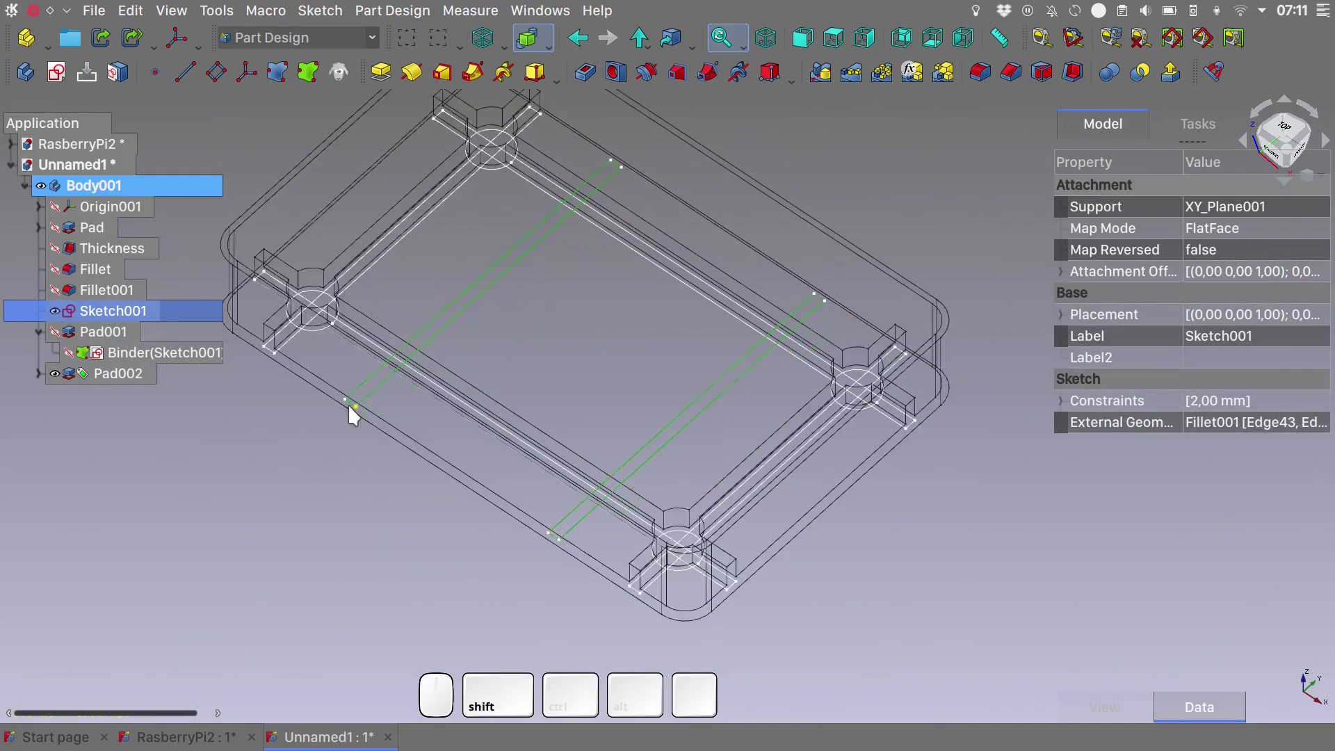
left_click(381, 70)
key("Return")
key("q")
left_click(748, 132)
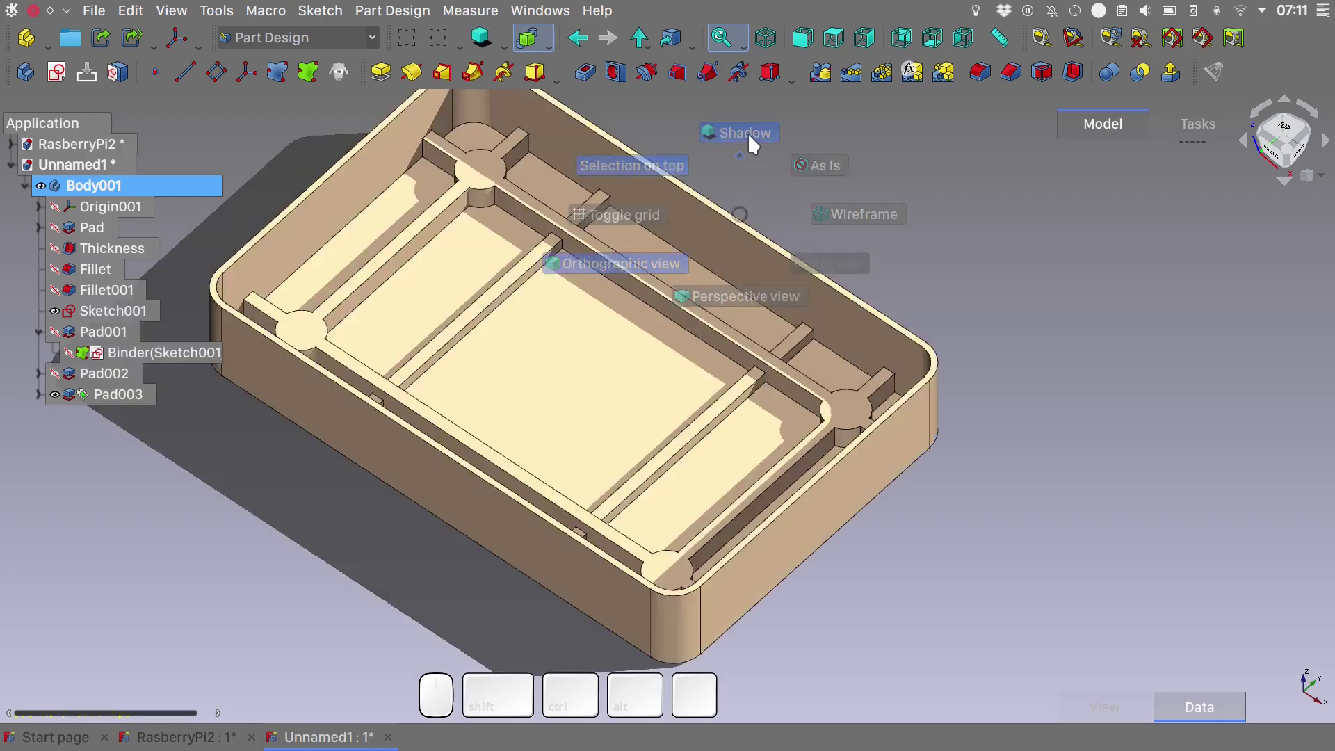
mouse_move(838, 417)
left_mouse_down("alt")
mouse_move(680, 432)
mouse_move(495, 385)
mouse_move(870, 381)
mouse_move(852, 412)
mouse_move(566, 387)
mouse_move(608, 357)
mouse_move(611, 387)
left_mouse_up("alt")
left_click(111, 311)
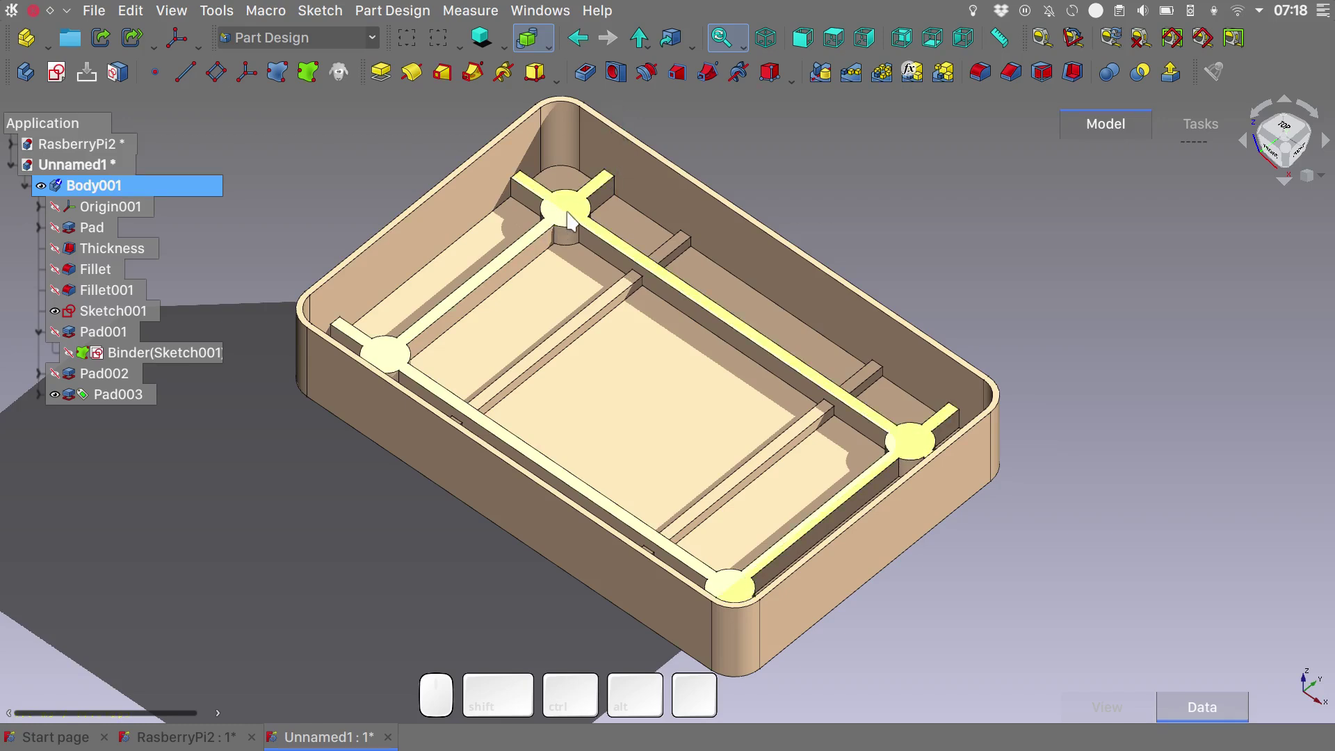
key("alt")
left_click_drag(885, 263, 914, 276, "alt")
key("0")
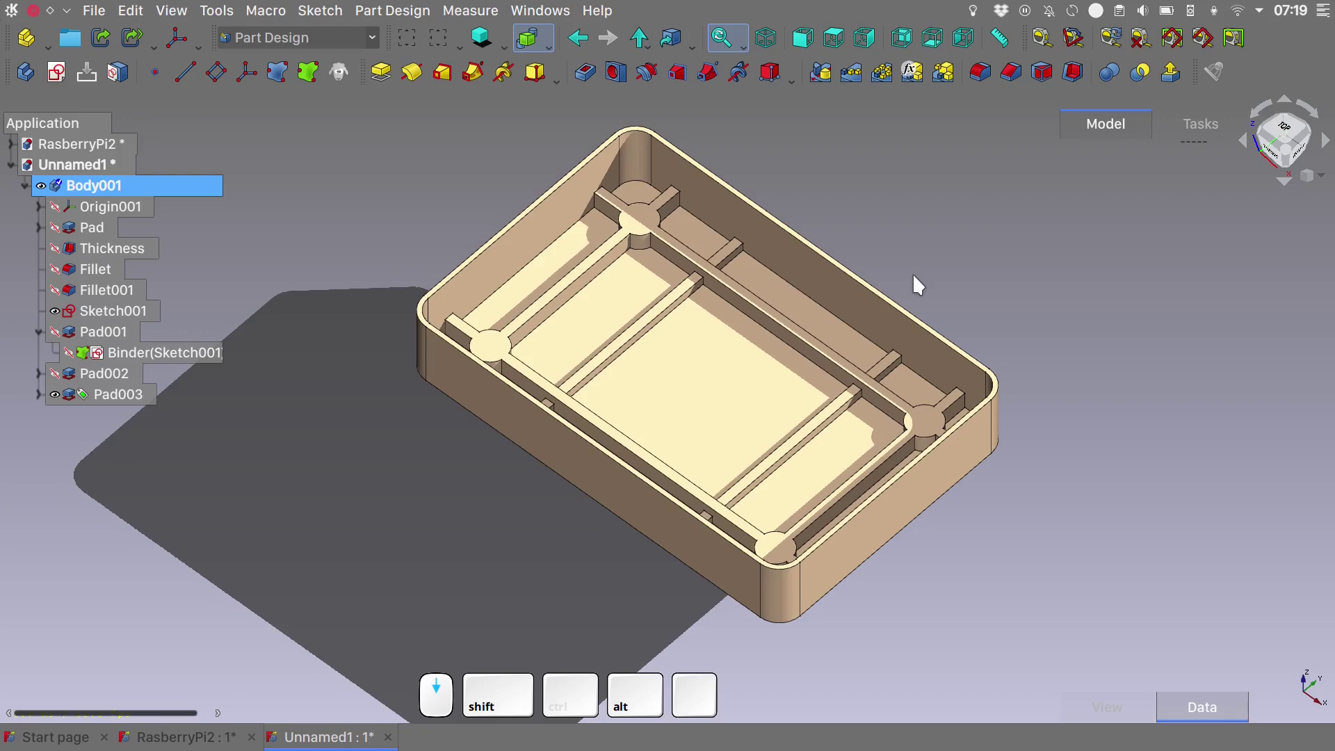
Create a Hole feature from Sketch001's four post circles, picked from the underside of the box in wireframe display.
left_click_drag(916, 228, 916, 279, "alt")
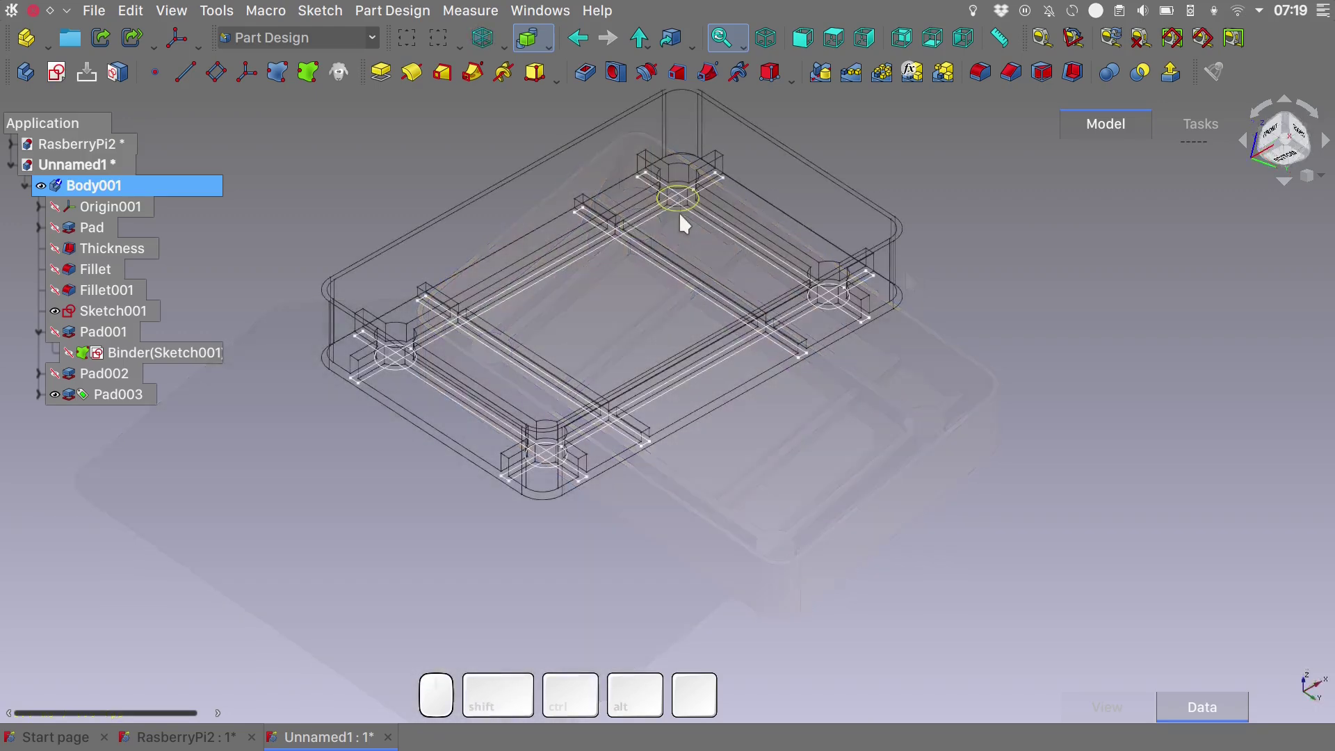
left_click(678, 215)
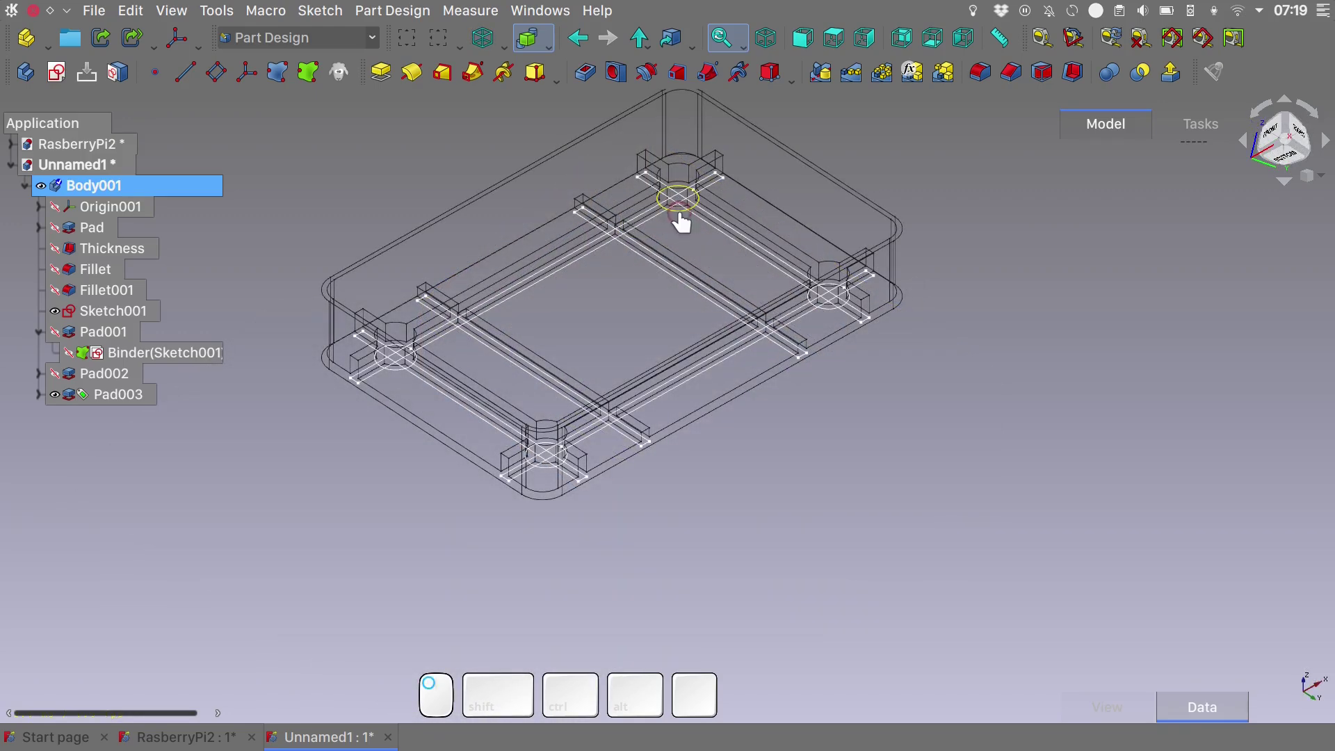
left_click(680, 214)
left_click(832, 318, "ctrl")
left_click(570, 463, "ctrl")
left_click(395, 369, "ctrl")
left_click(617, 73)
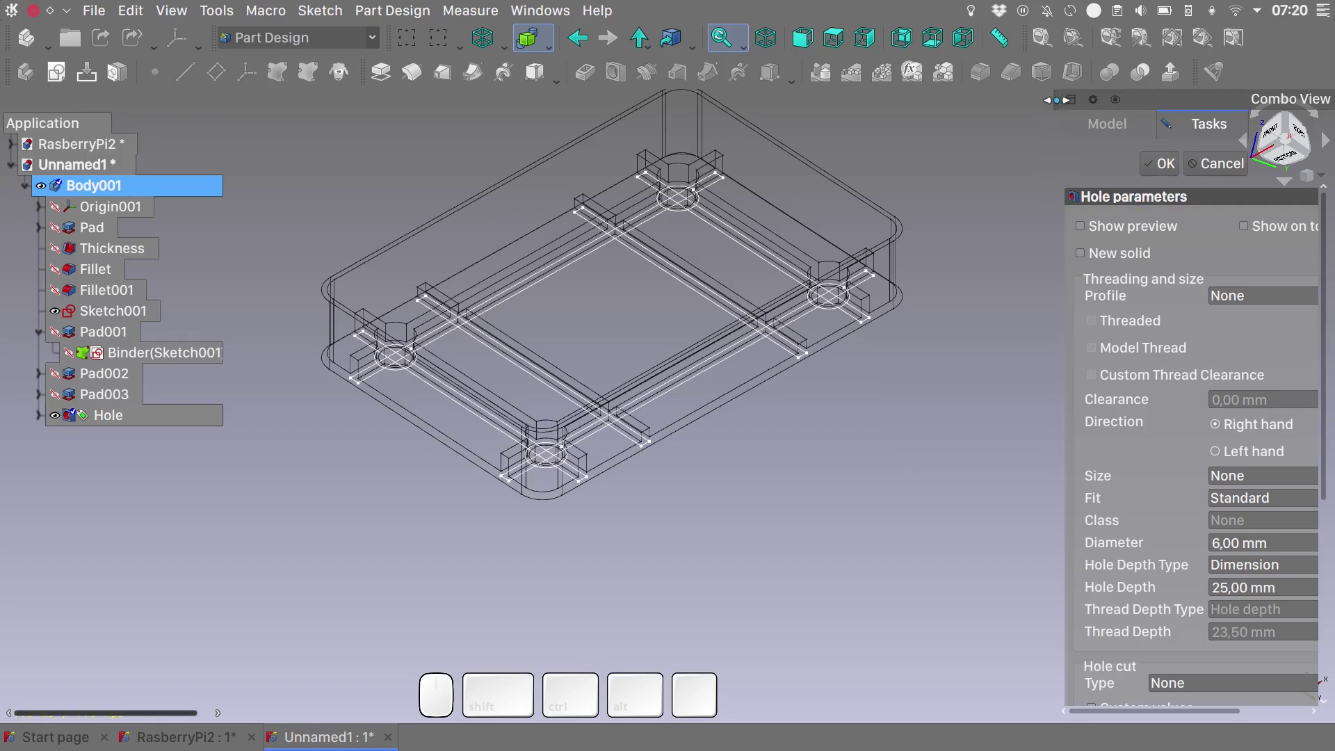
Widen the hole parameters area, then return the display to shaded with the hole preview shown.
left_click_drag(1056, 99, 963, 99)
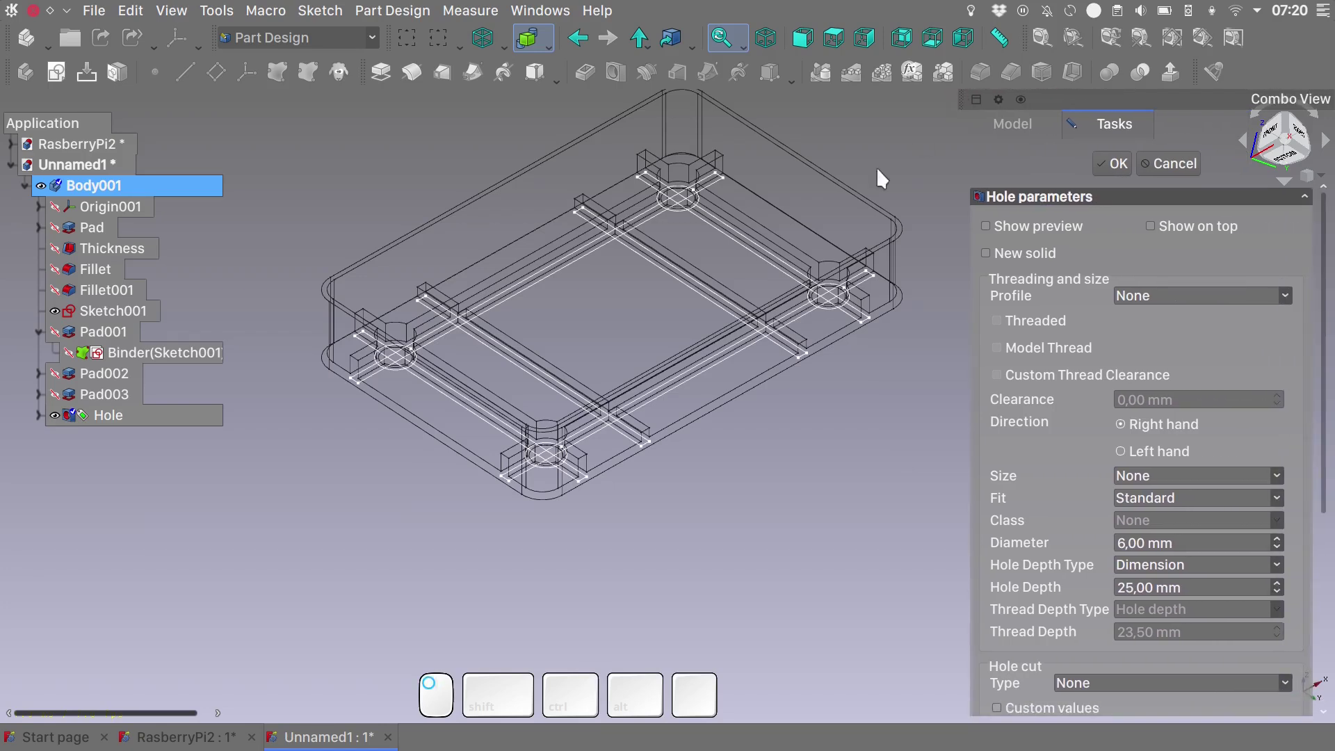
key("v")
key("1")
left_click(1064, 227)
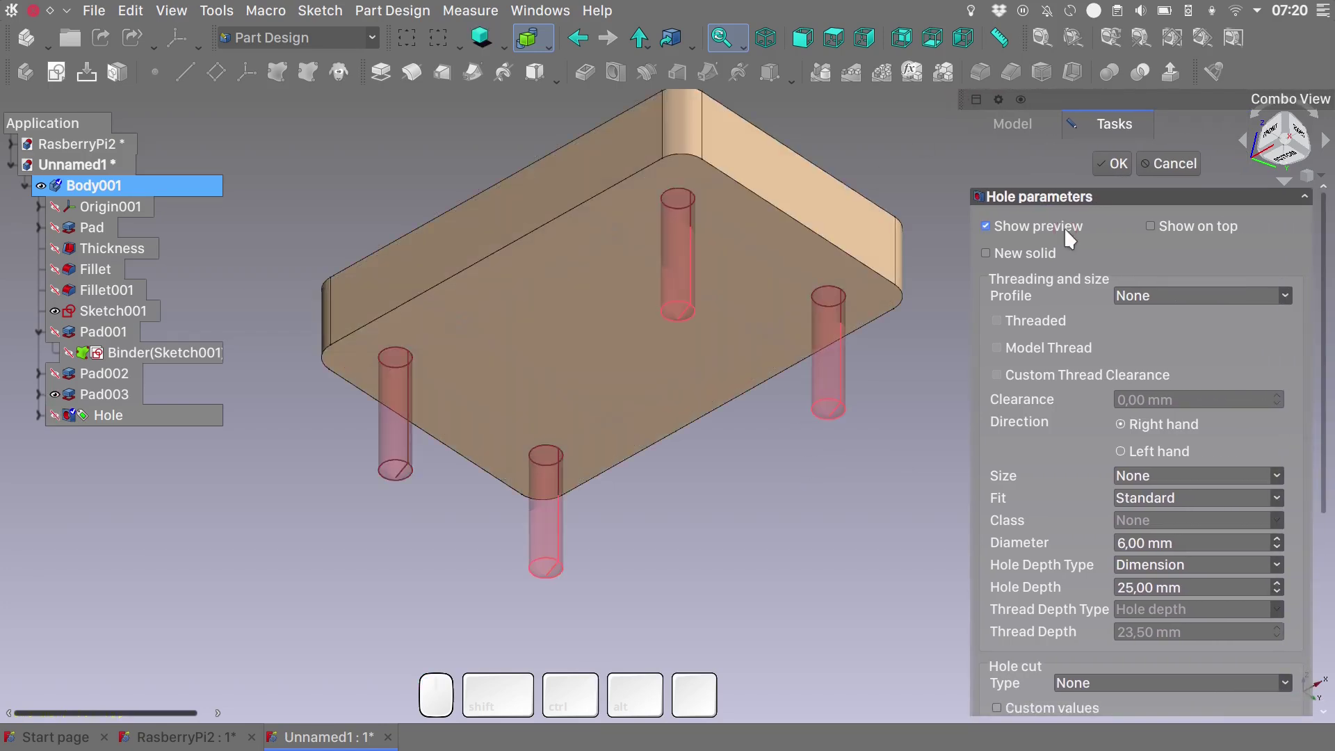
Set the holes to the ISO metric regular profile with size M2.5.
left_click(1147, 296)
left_click(1165, 324)
left_click(1167, 474)
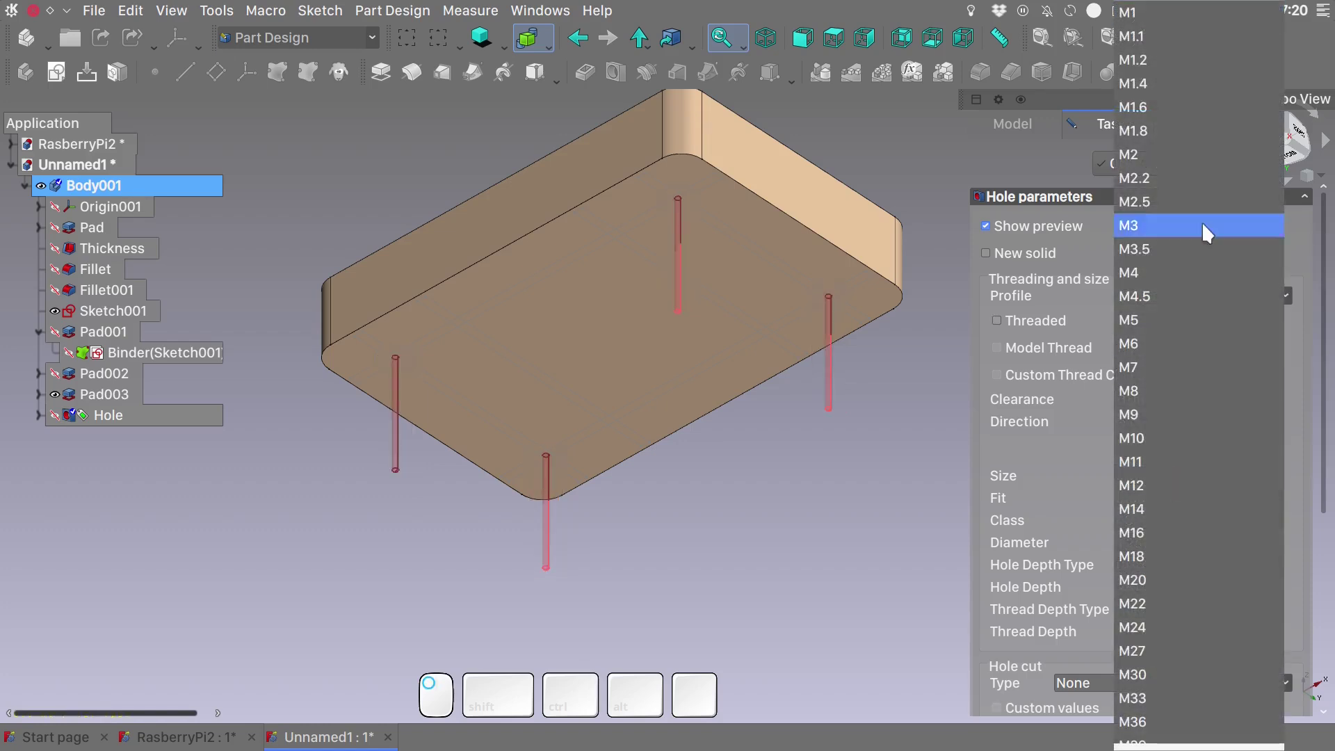
left_click(1167, 201)
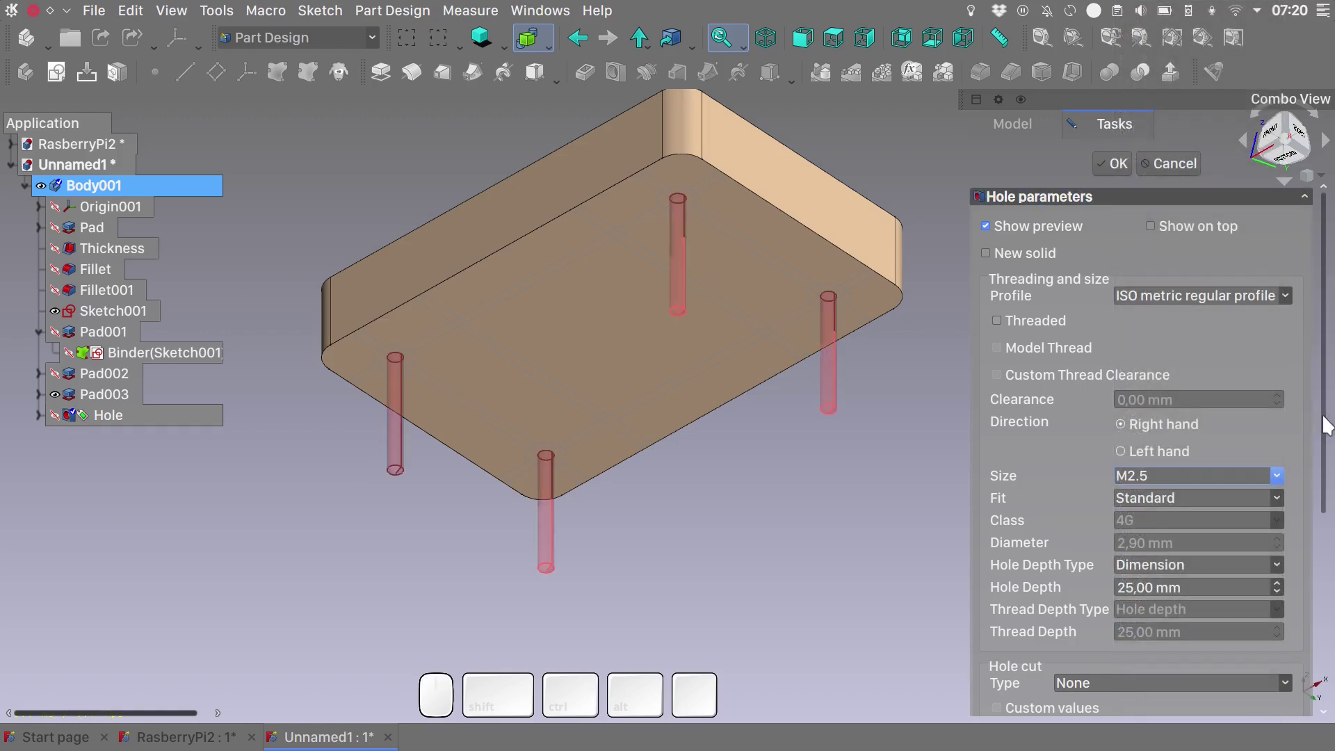
Set the hole cut type to Counterbore with a depth of 2 mm.
scroll(1252, 445, "down", 3)
left_click(1198, 449)
left_click(1172, 455)
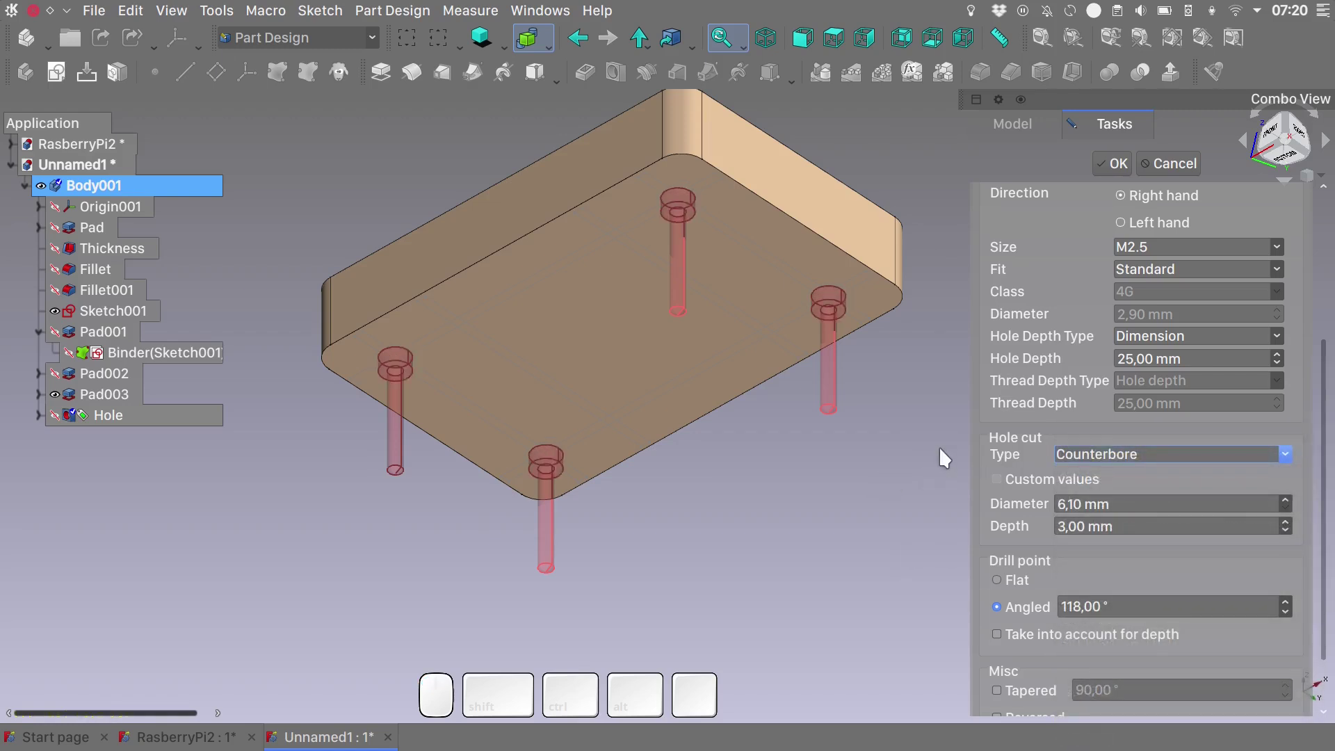
left_click_drag(1086, 529, 1029, 530)
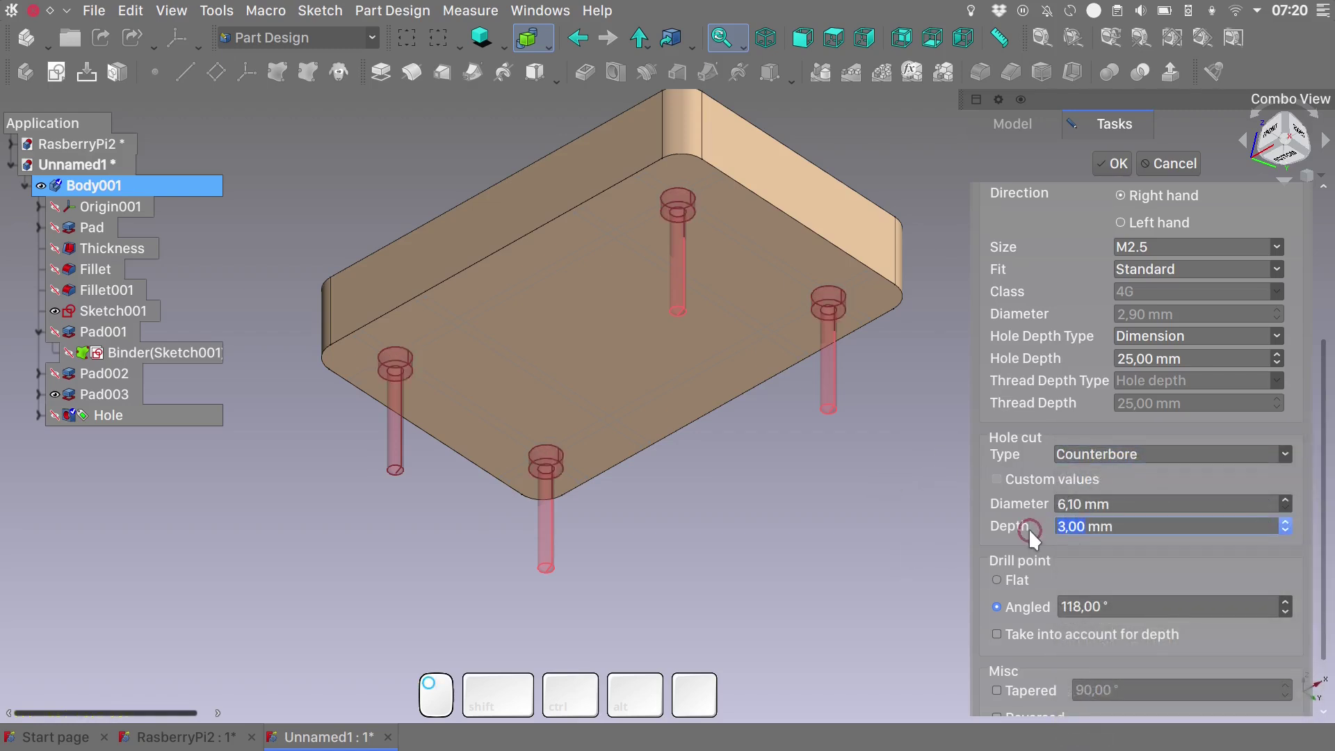
type("2")
key("Return")
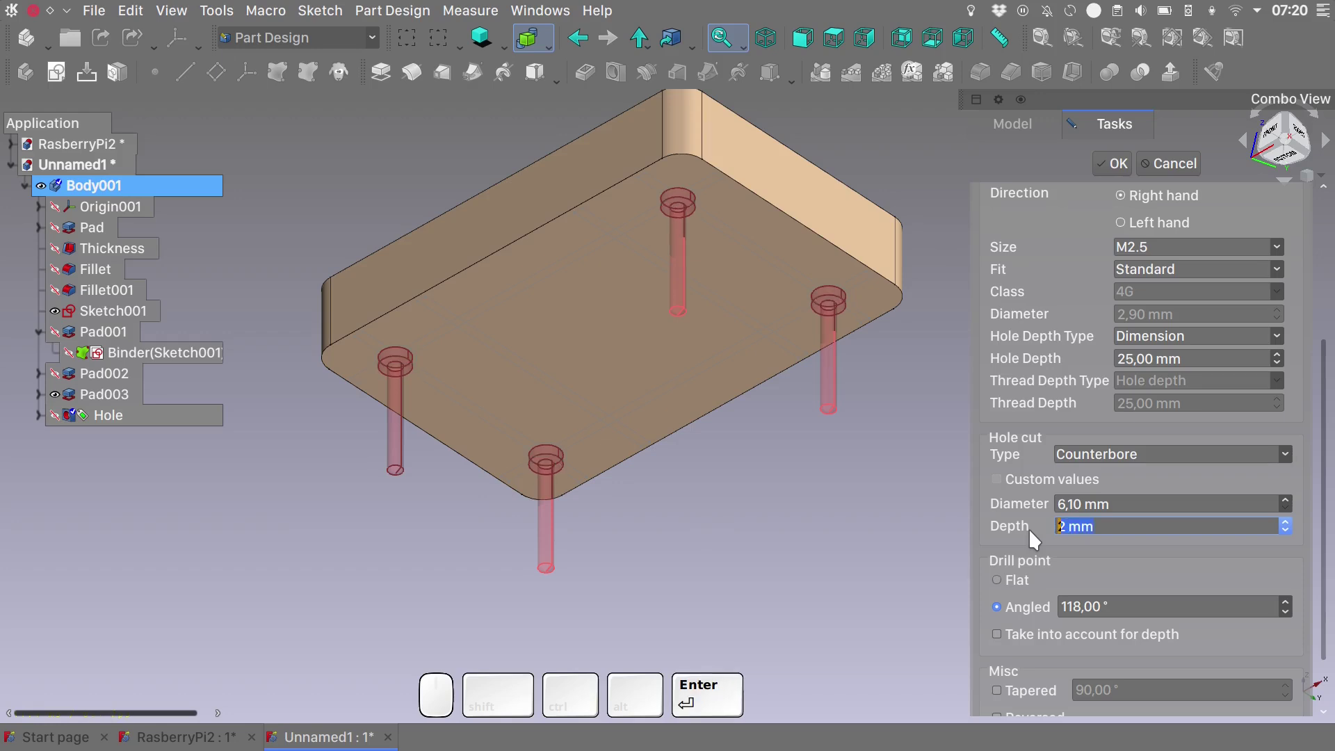
Reverse the hole direction so it cuts into the box, and turn off the hole preview.
scroll(1019, 626, "down", 2)
left_click(1020, 645)
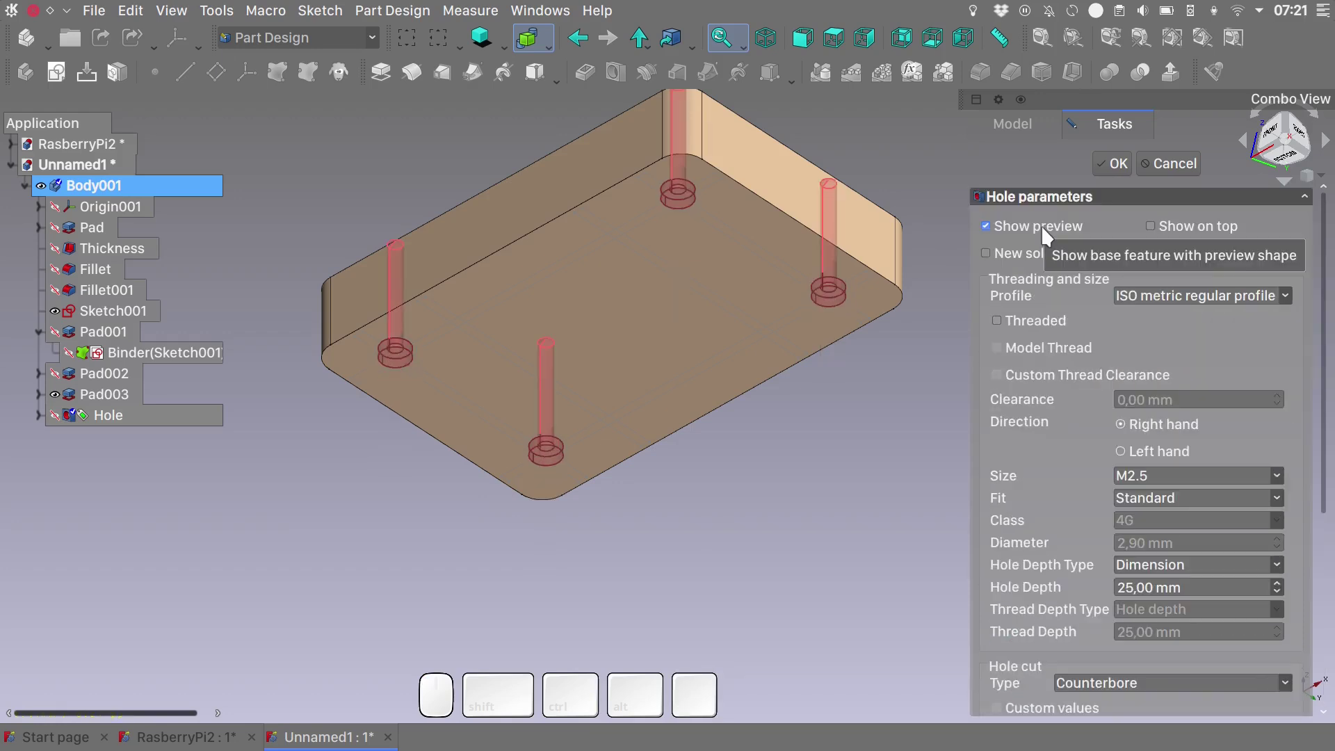
left_click(1041, 224)
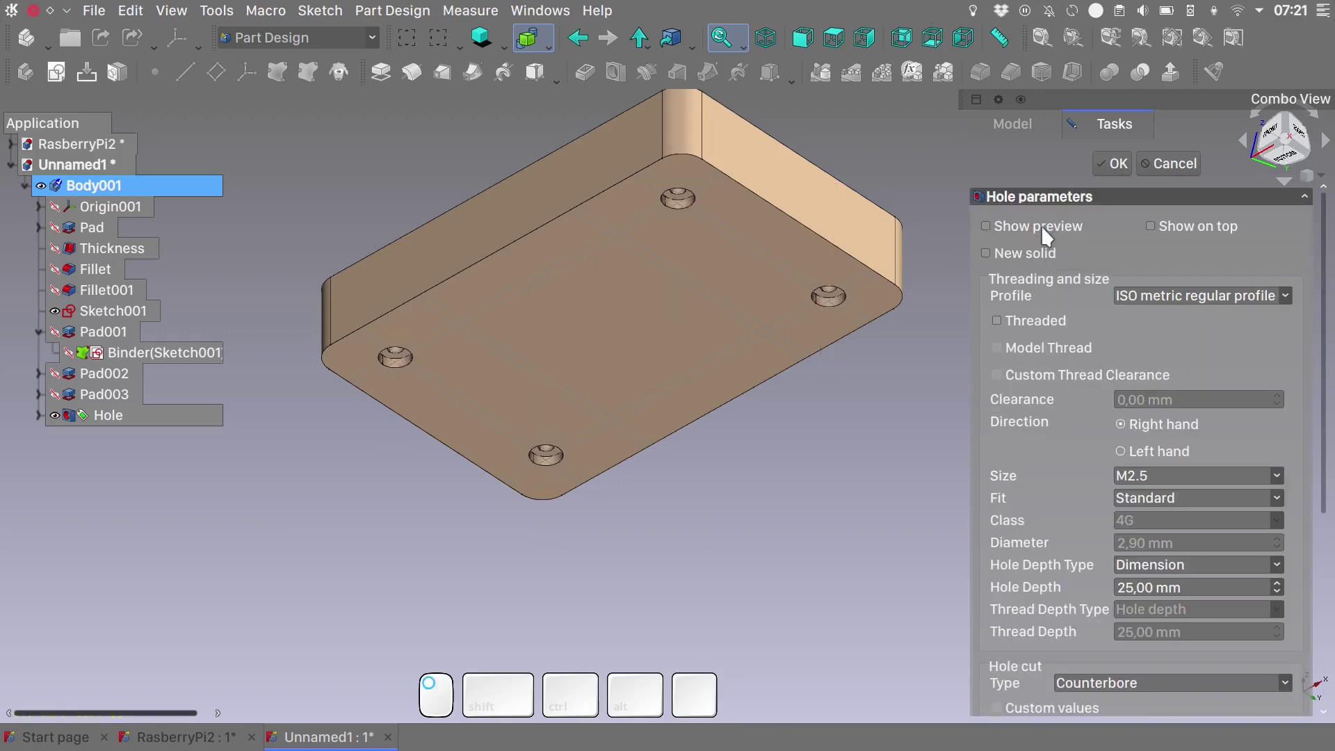
Inspect the counterbored holes in the underside of the box up close.
left_click_drag(757, 263, 739, 217, "alt")
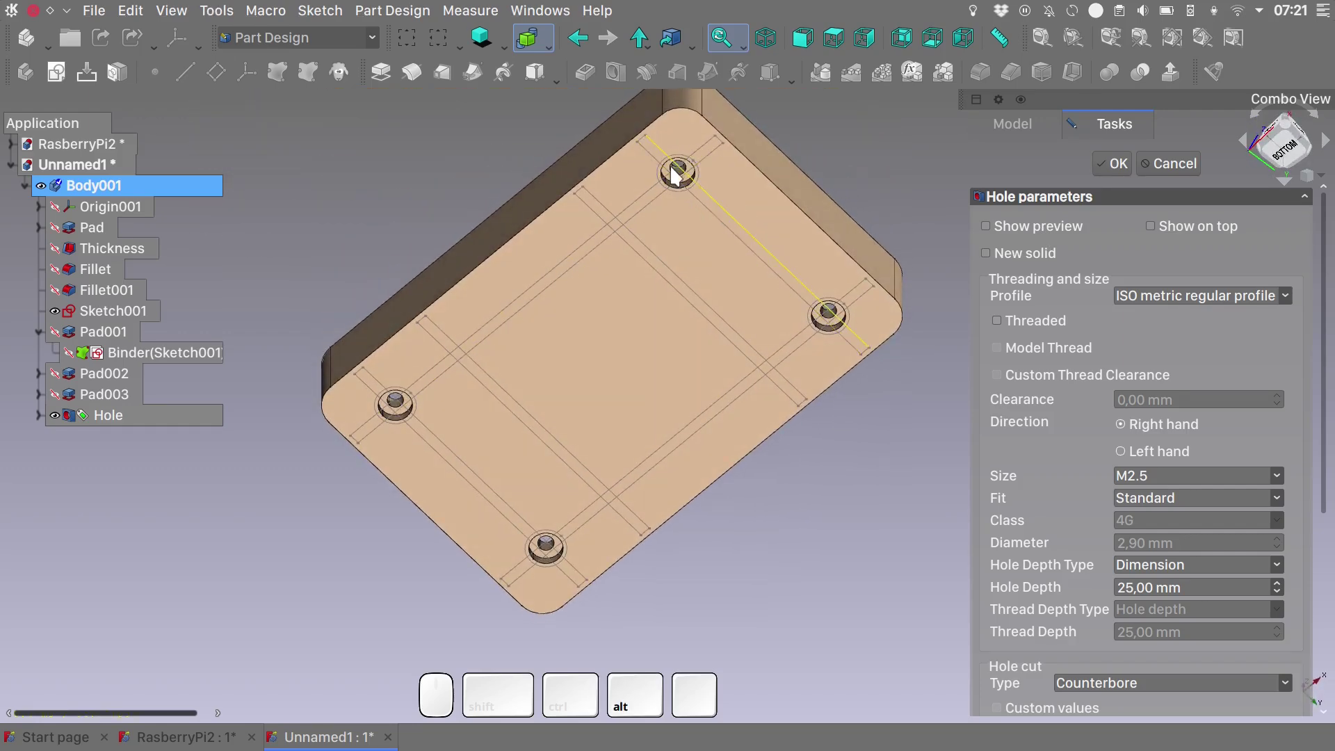
scroll(678, 175, "up", 8, "alt")
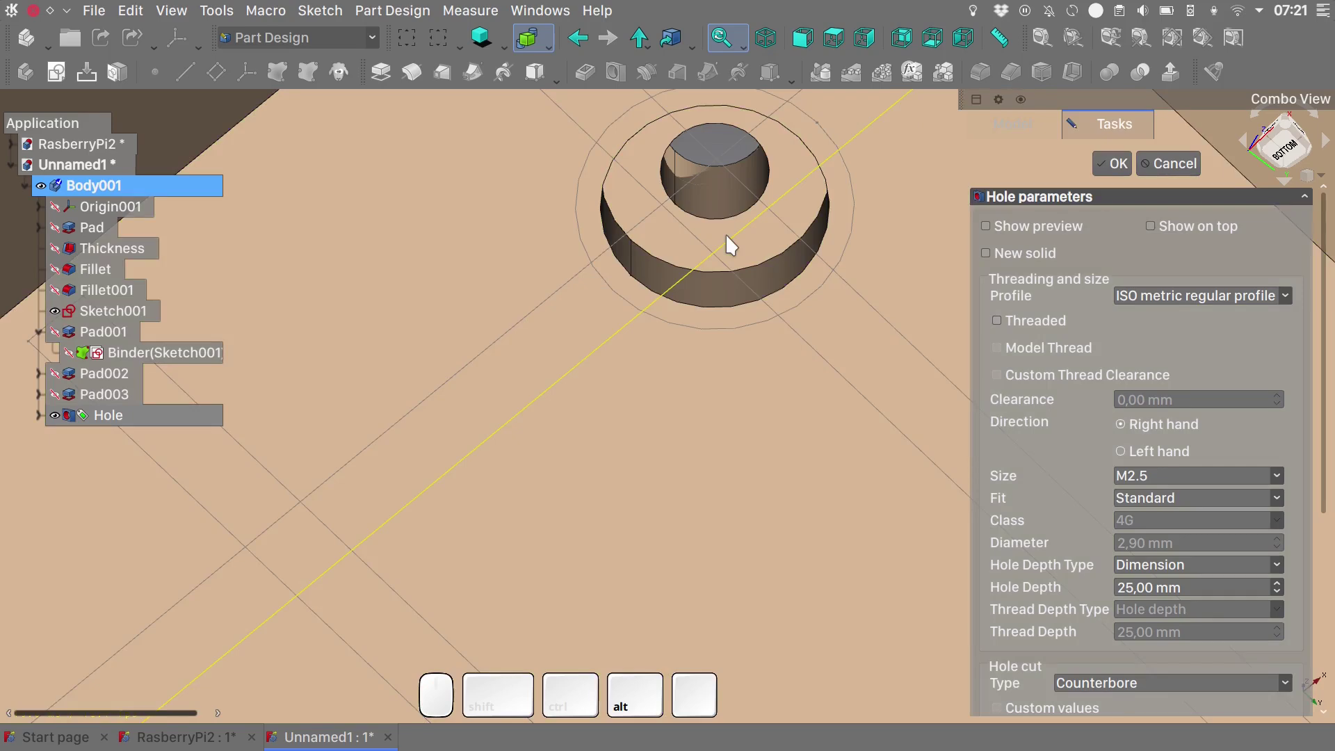
scroll(726, 236, "down", 10, "alt")
middle_click_drag(727, 243, 673, 518)
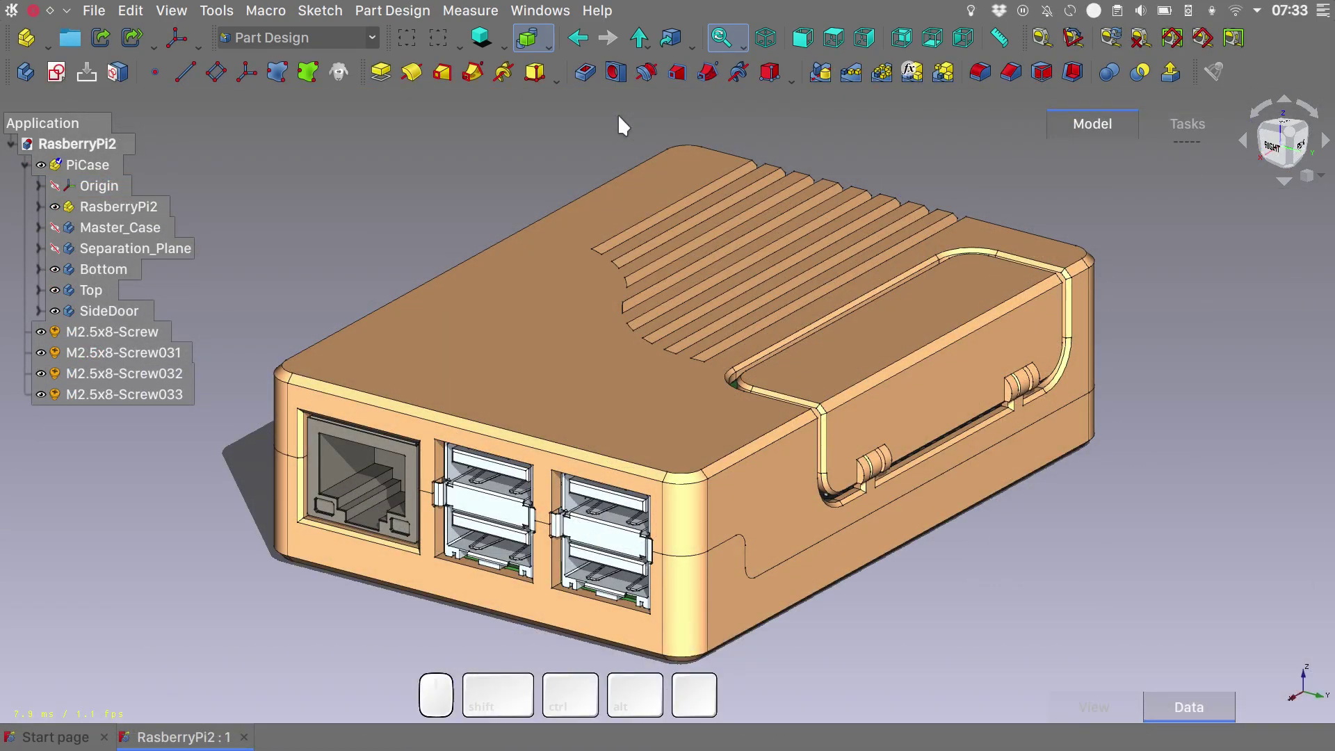
Examine the ventilation slots on the top of the RasberryPi2 case and check which feature their surface belongs to.
key("alt")
scroll(770, 274, "up", 3)
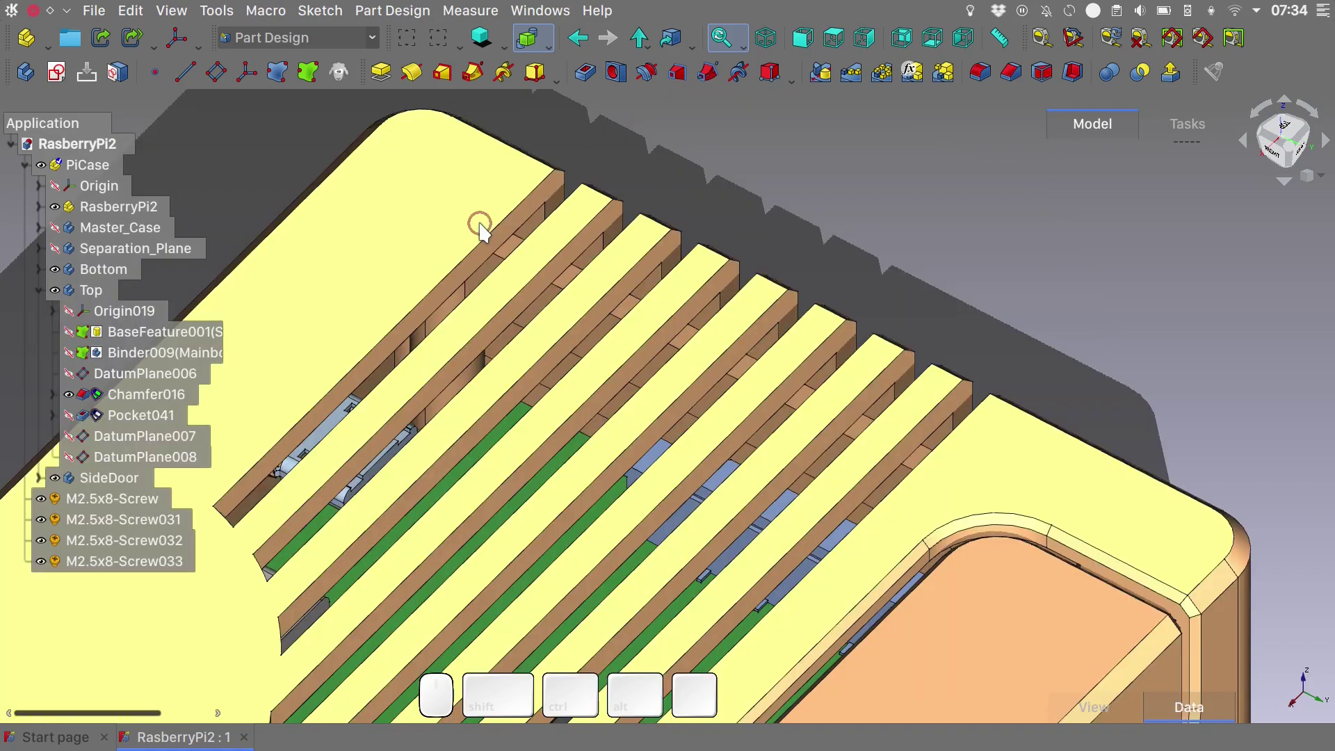
left_click(540, 300)
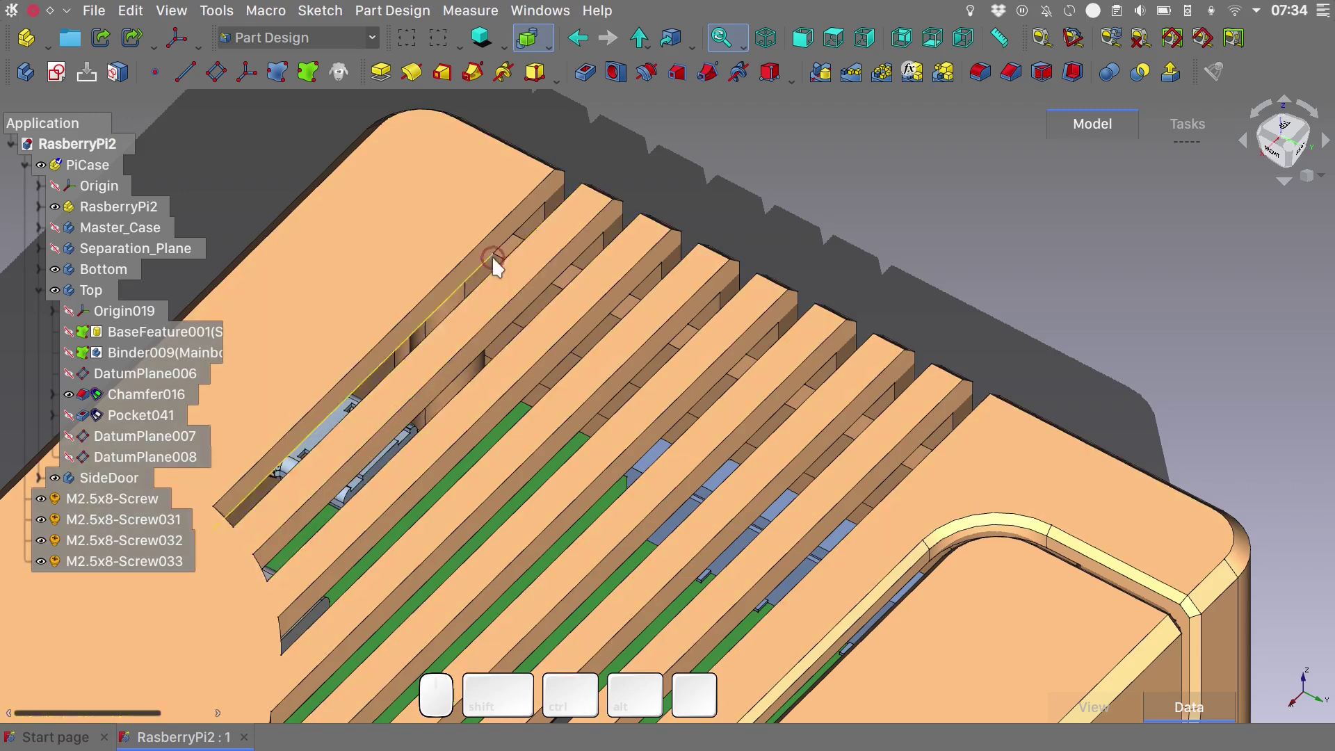
left_click(674, 344)
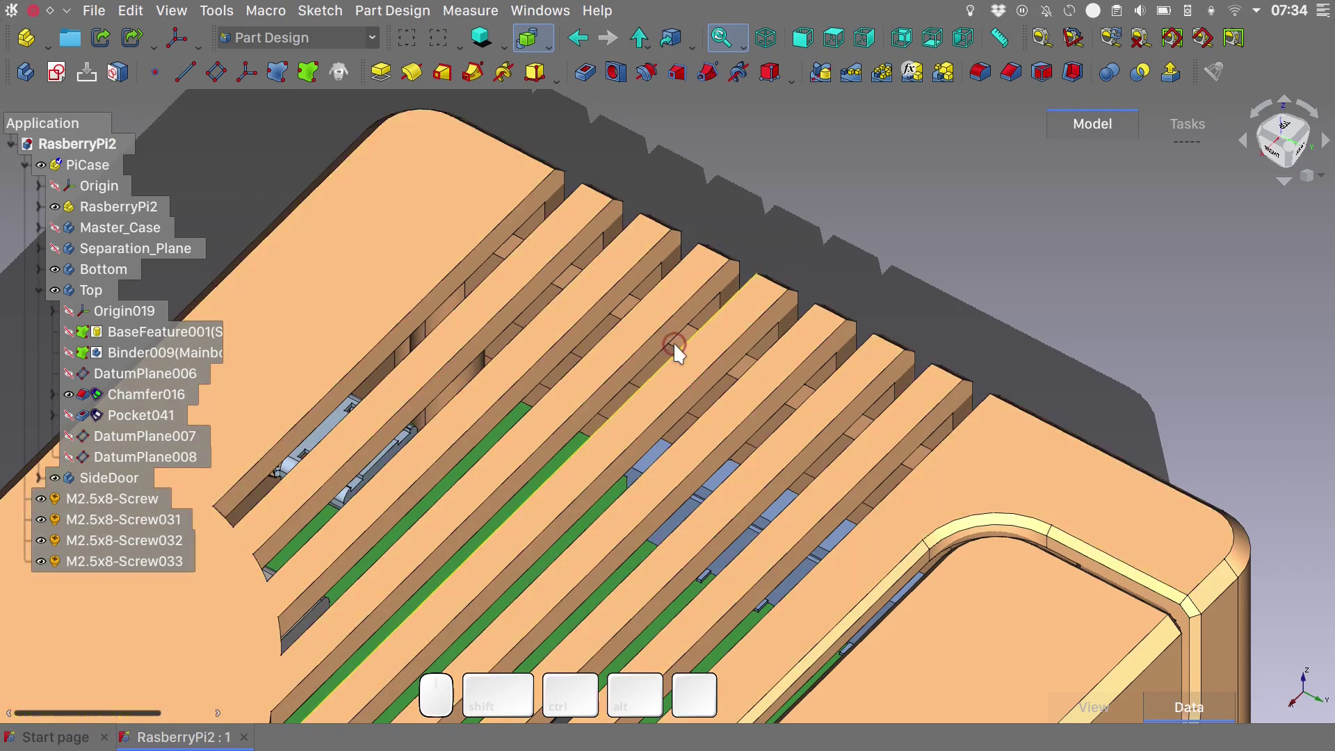
left_click(479, 204)
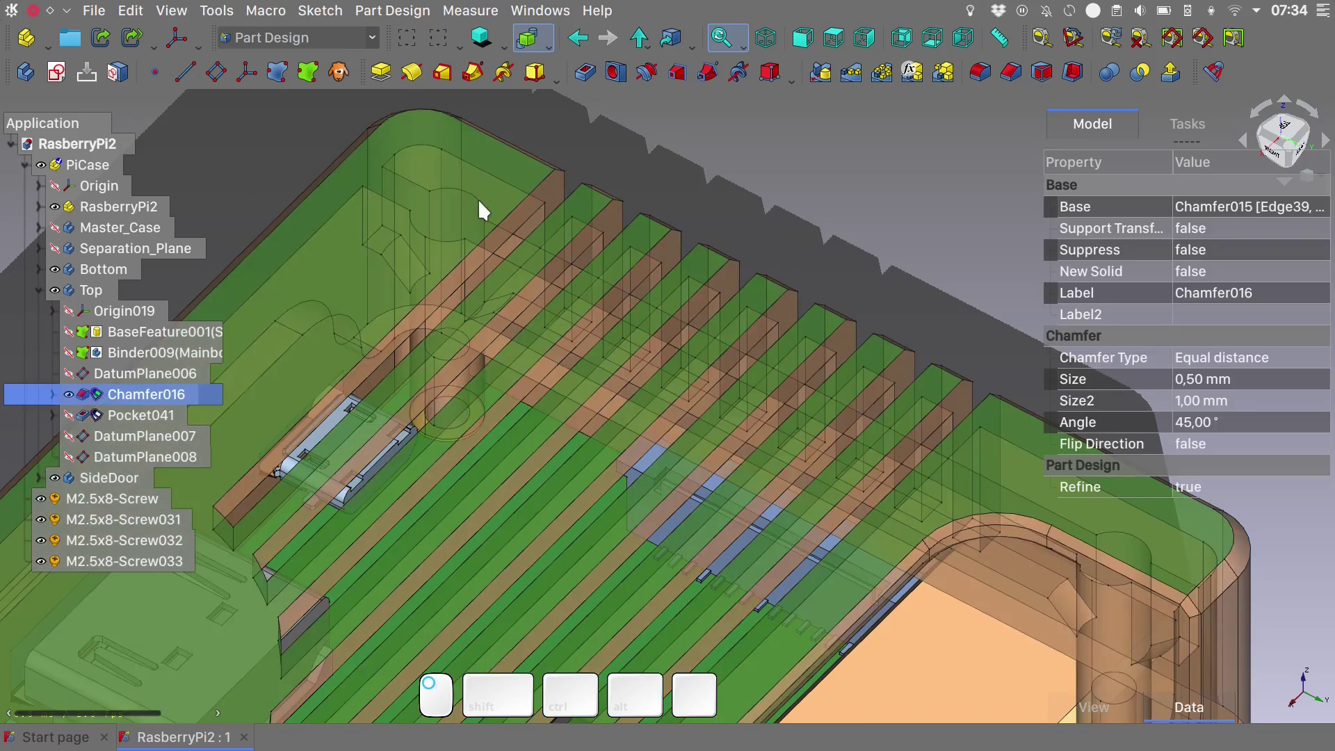
left_click(792, 150)
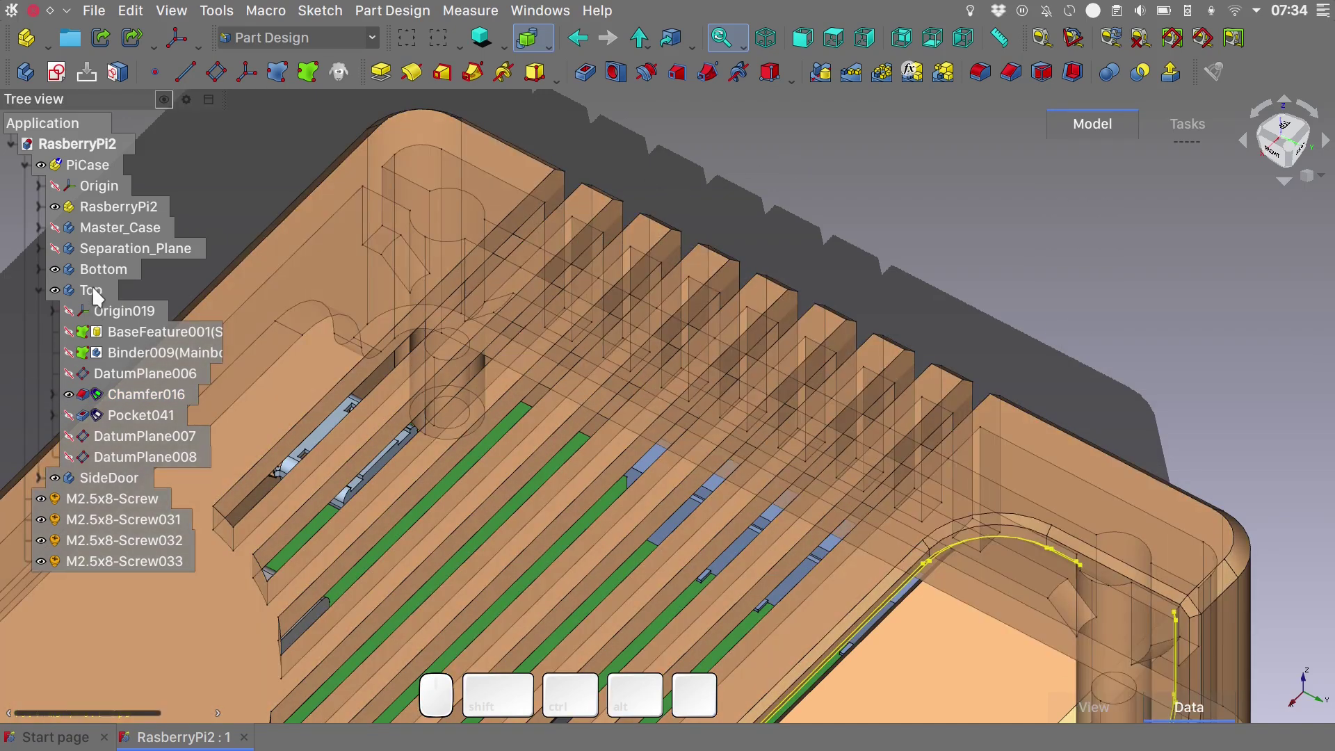
Expand Chamfer016 in the Top body and look through the earlier features it is built on.
left_click(92, 291)
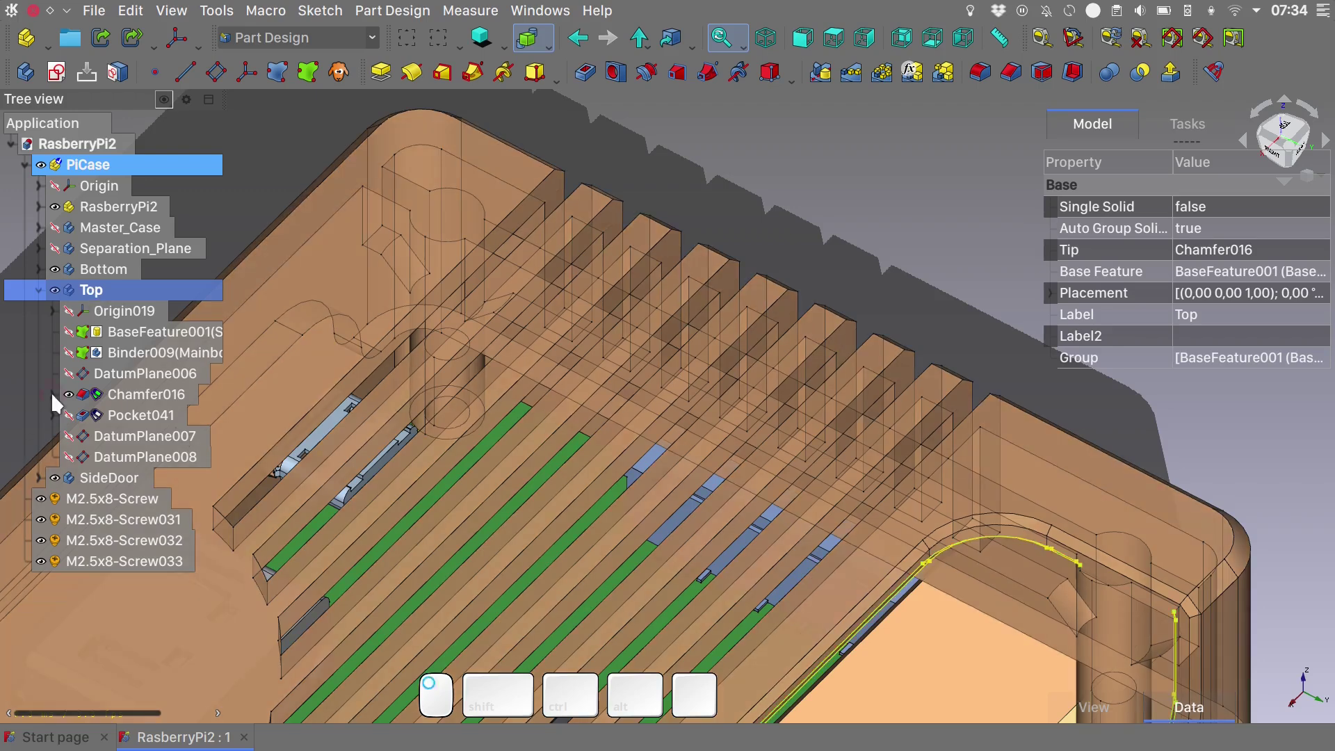
left_click(53, 394)
scroll(143, 464, "down", 3)
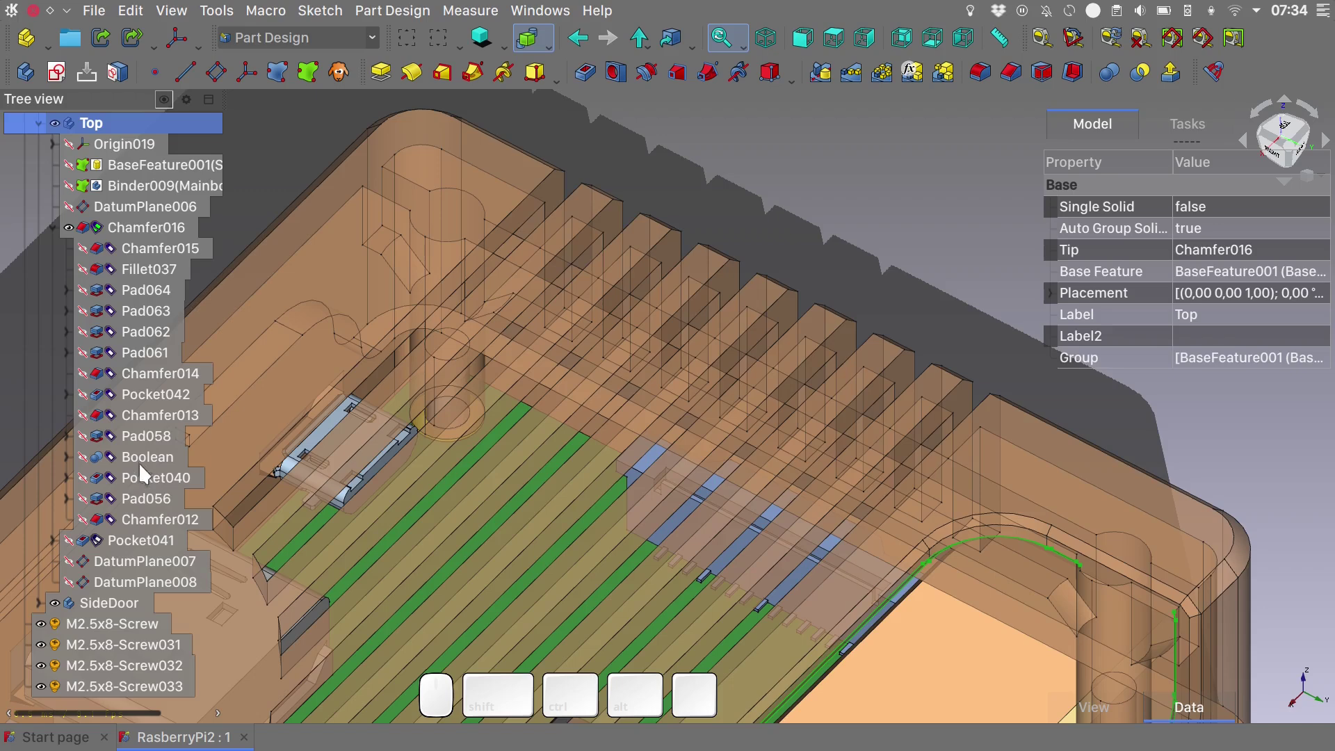
mouse_move(136, 499)
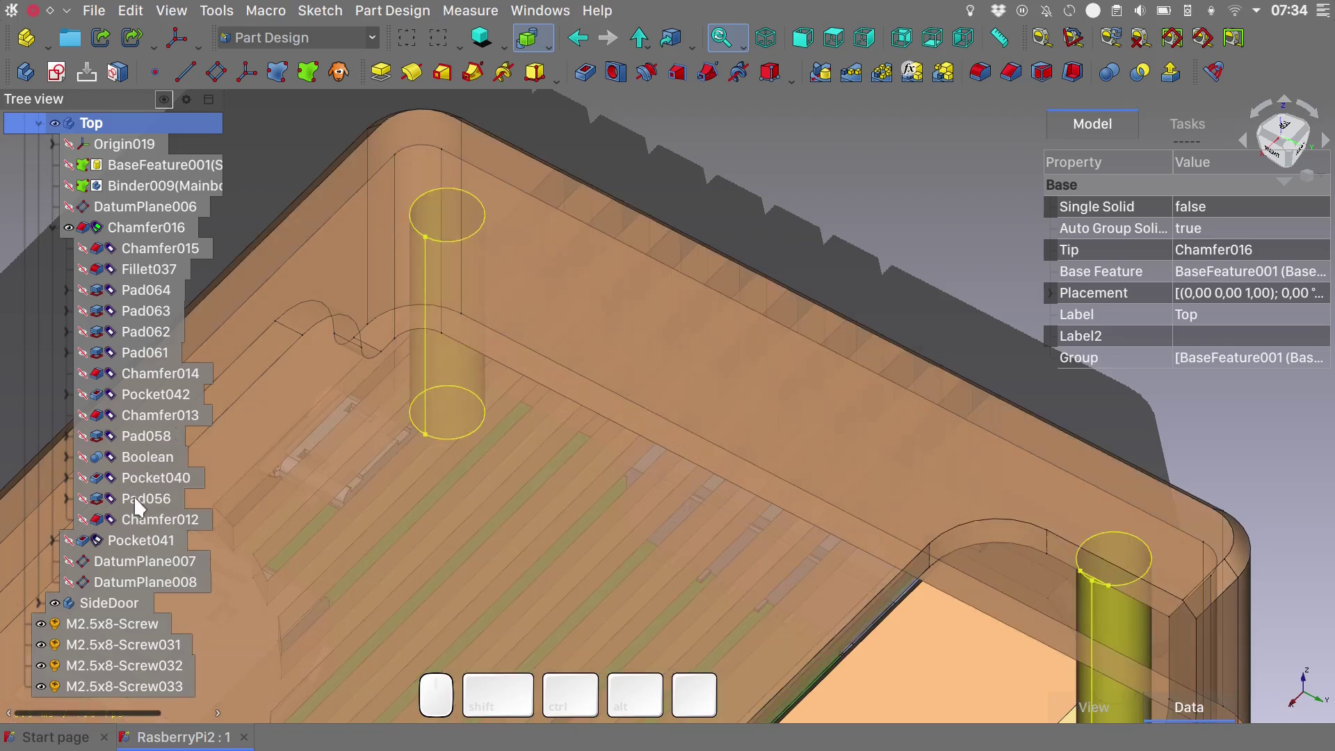
Expand Pad058 to show its profile Sketch085, and hide Chamfer016 so that the sketch can be viewed on its own.
left_click(129, 438)
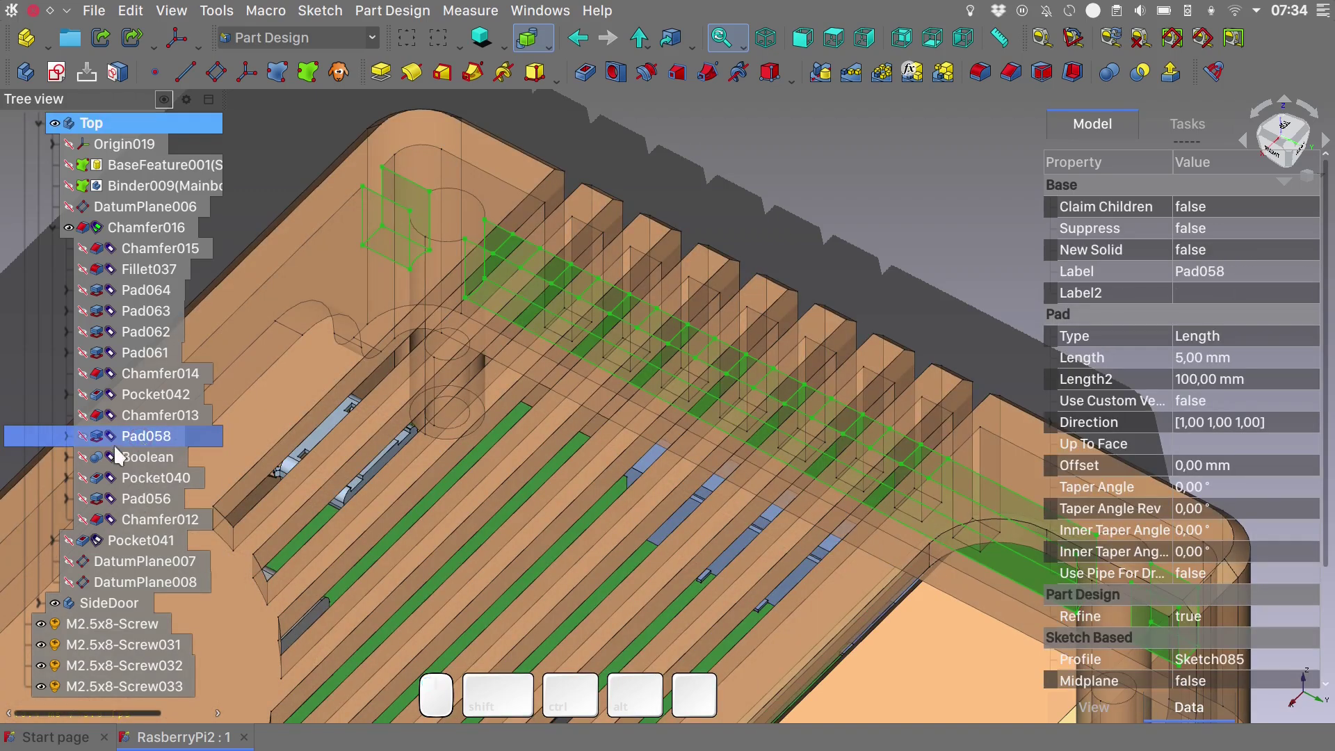
left_click(67, 436)
left_click(97, 458)
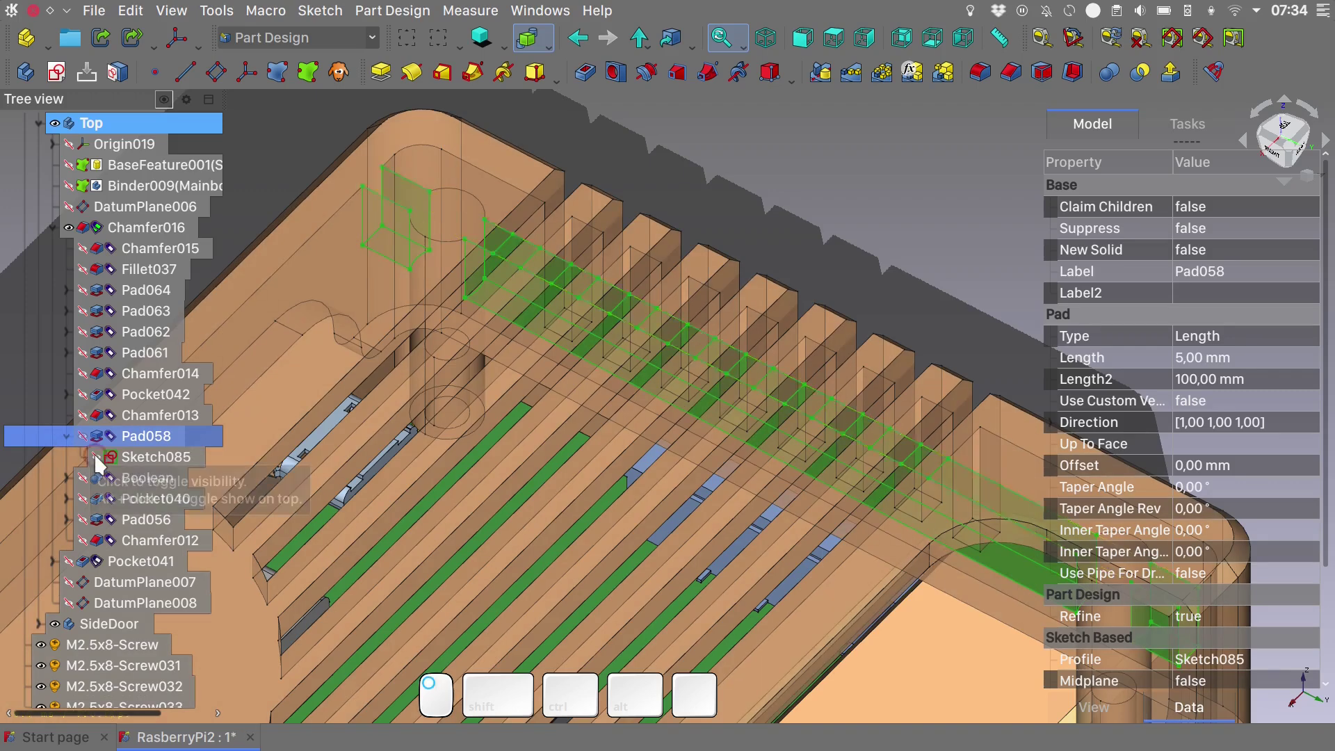
left_click(69, 228)
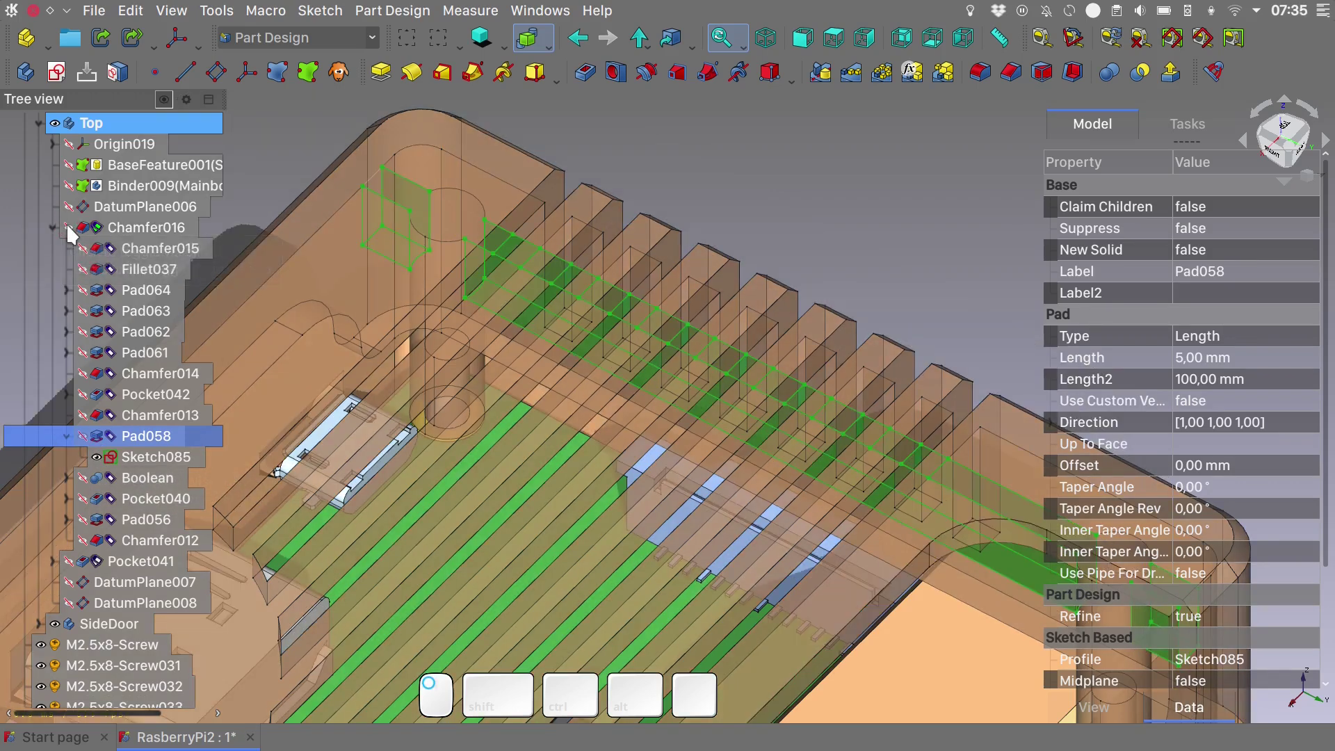
left_click(745, 169)
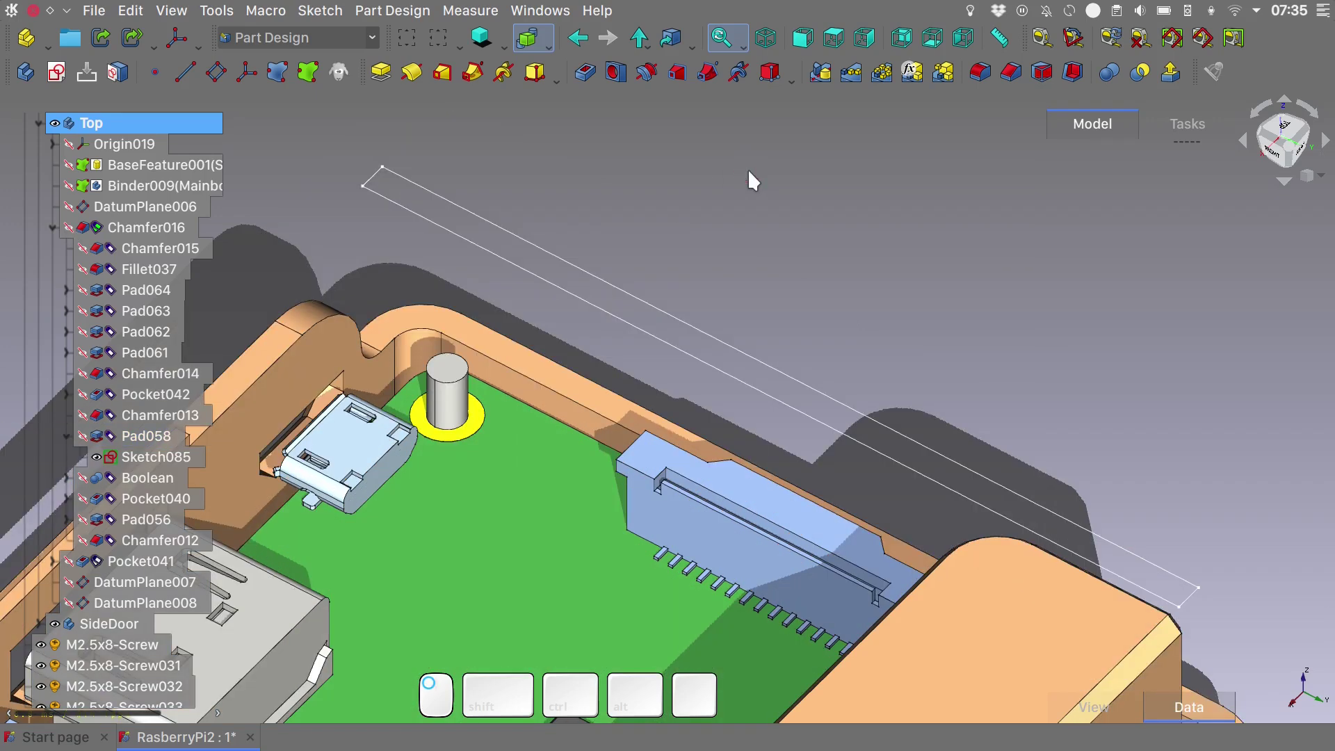
scroll(748, 168, "down", 2)
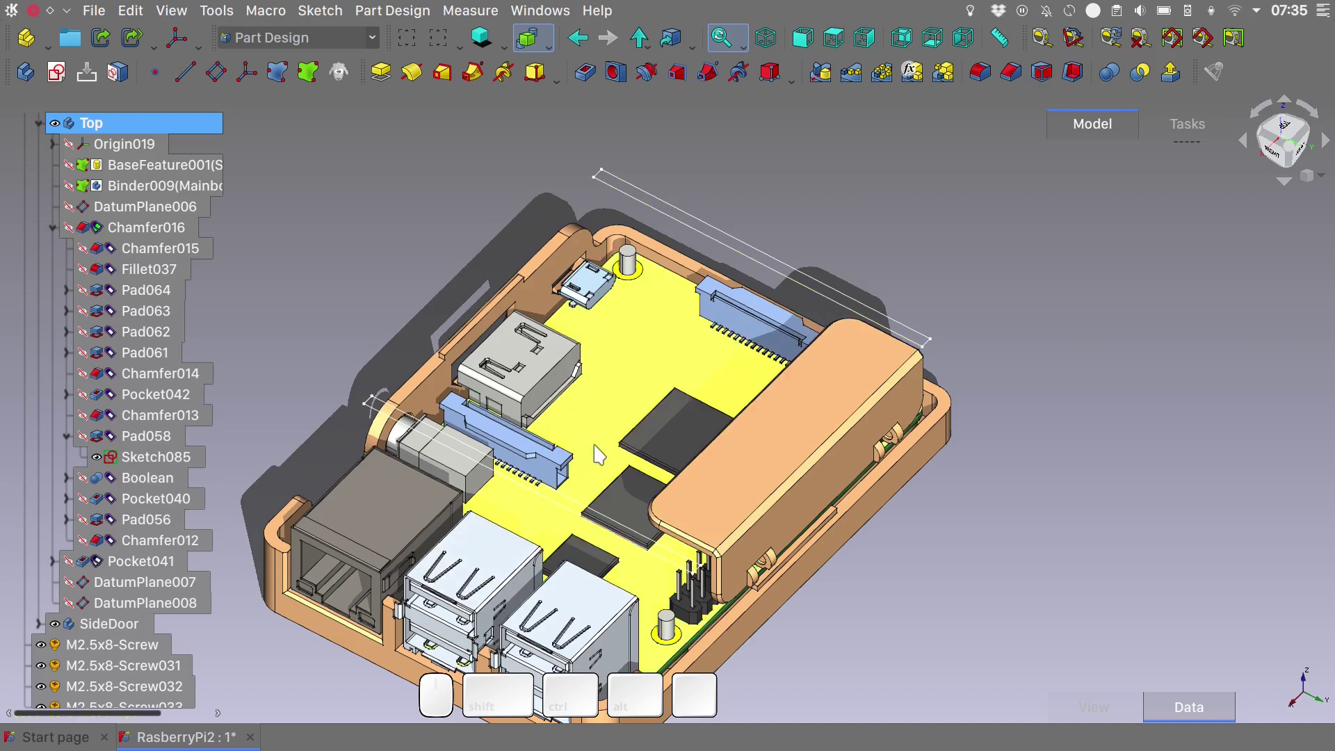
Select the long narrow rectangle of Sketch085 at the outer end of the ventilation slots and show Chamfer016 again.
scroll(719, 235, "up", 3)
scroll(718, 224, "down", 4)
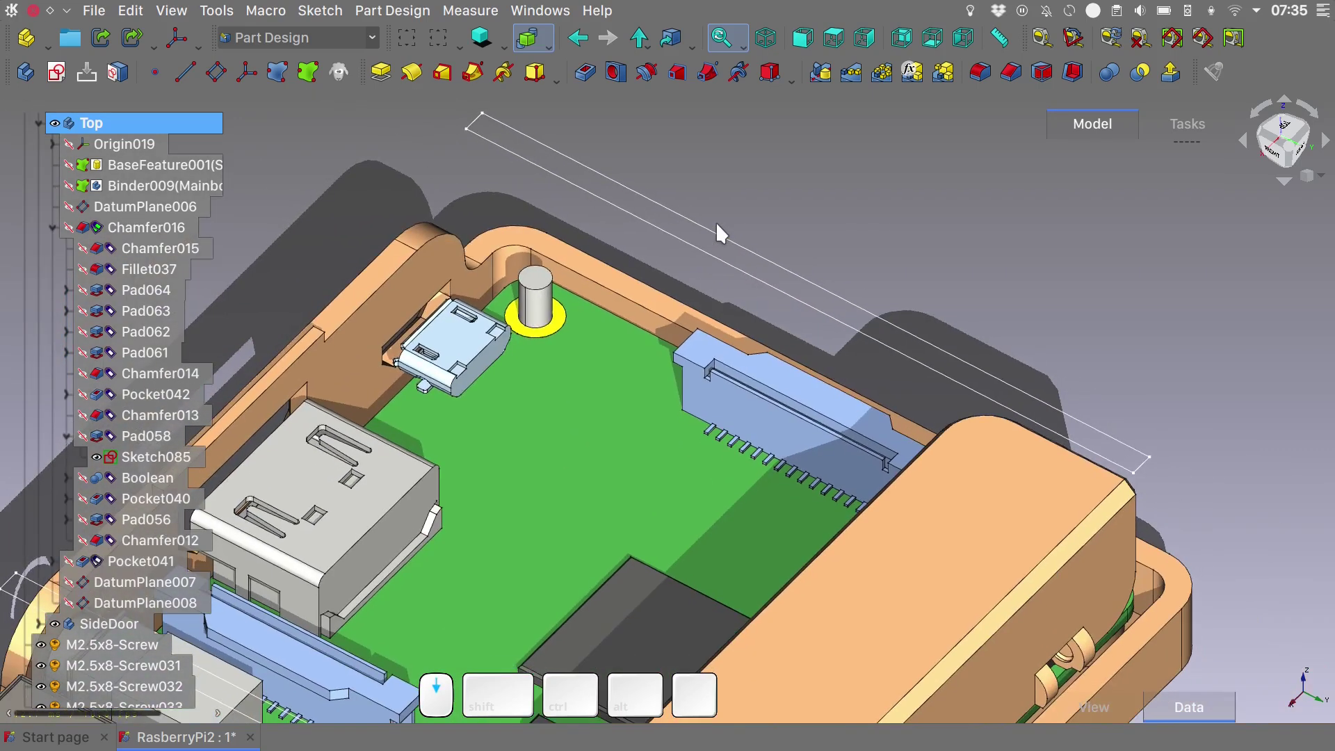
left_click(547, 221, "ctrl")
middle_click_drag(897, 418, 716, 355, "shift")
scroll(714, 350, "down", 3)
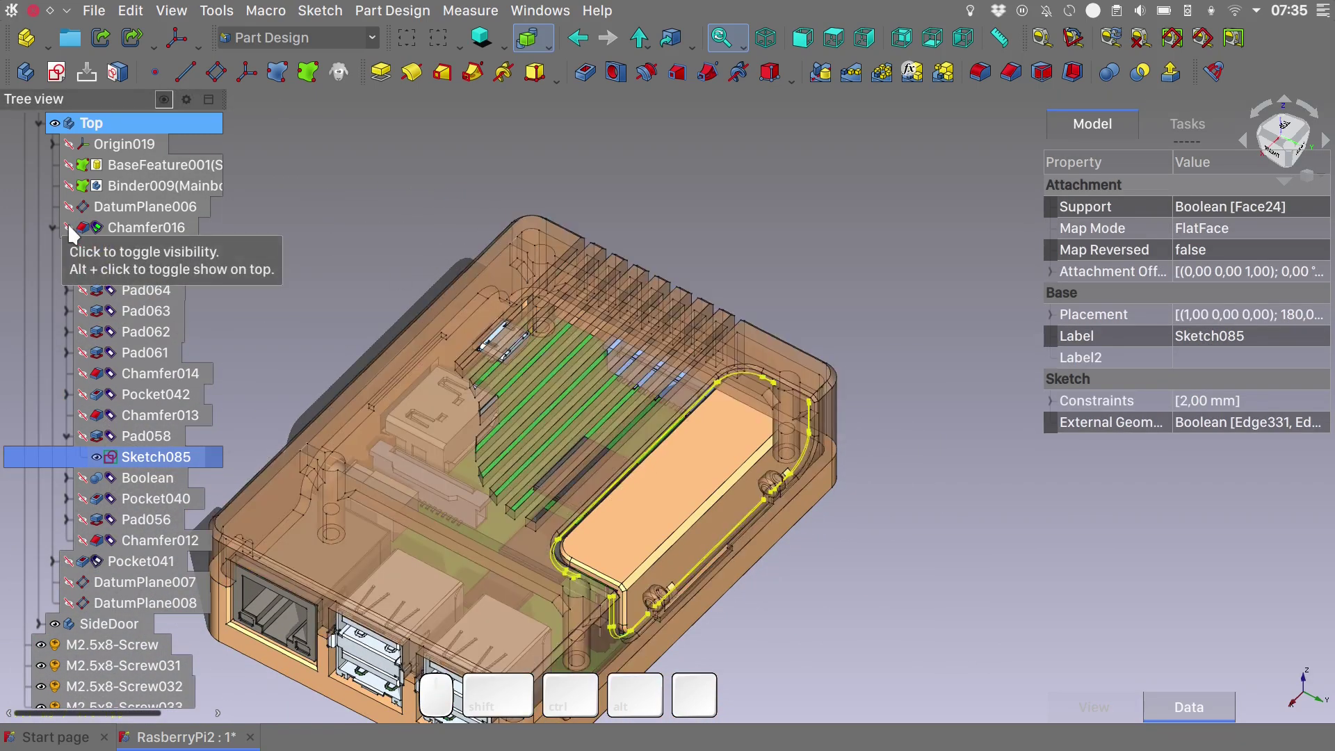
left_click(69, 228)
Pad the selected sketch rectangle across the ventilation slots with type Up to face, ending at the top face of the case.
left_click(379, 71)
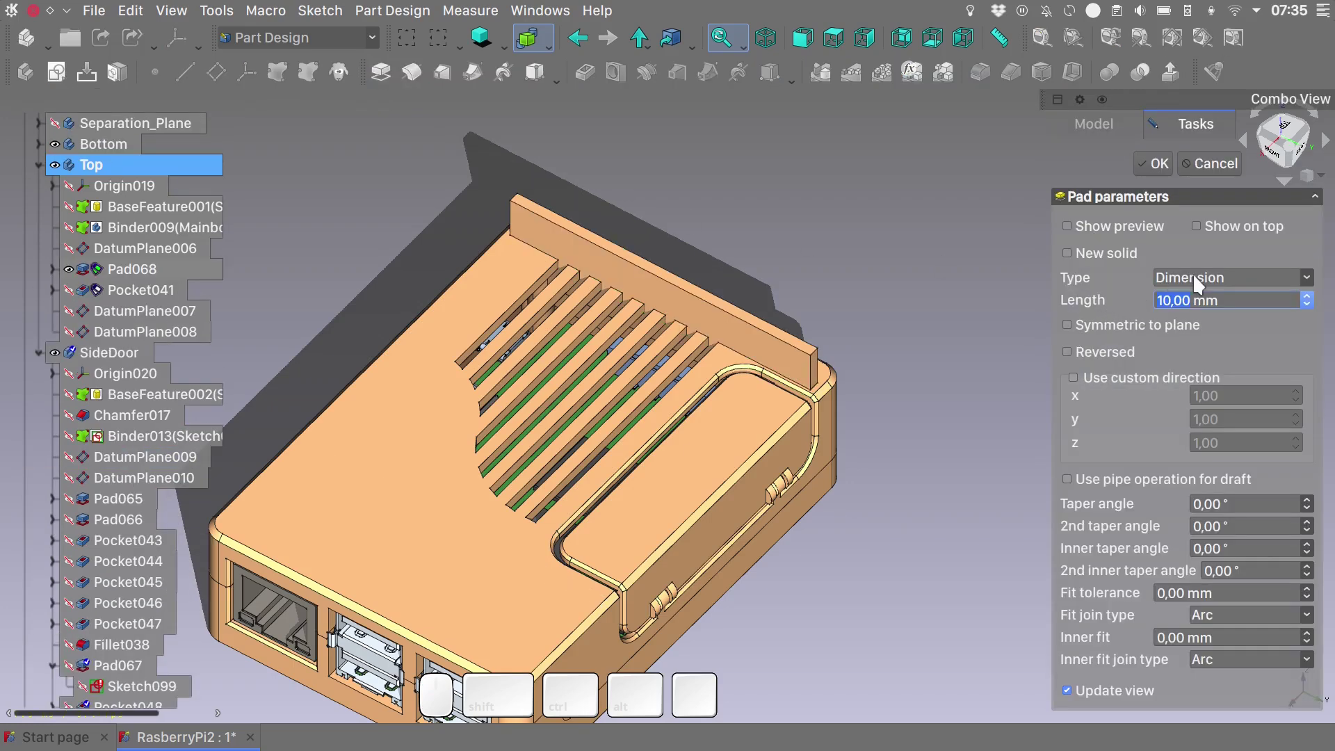
left_click(1193, 276)
left_click(1192, 350)
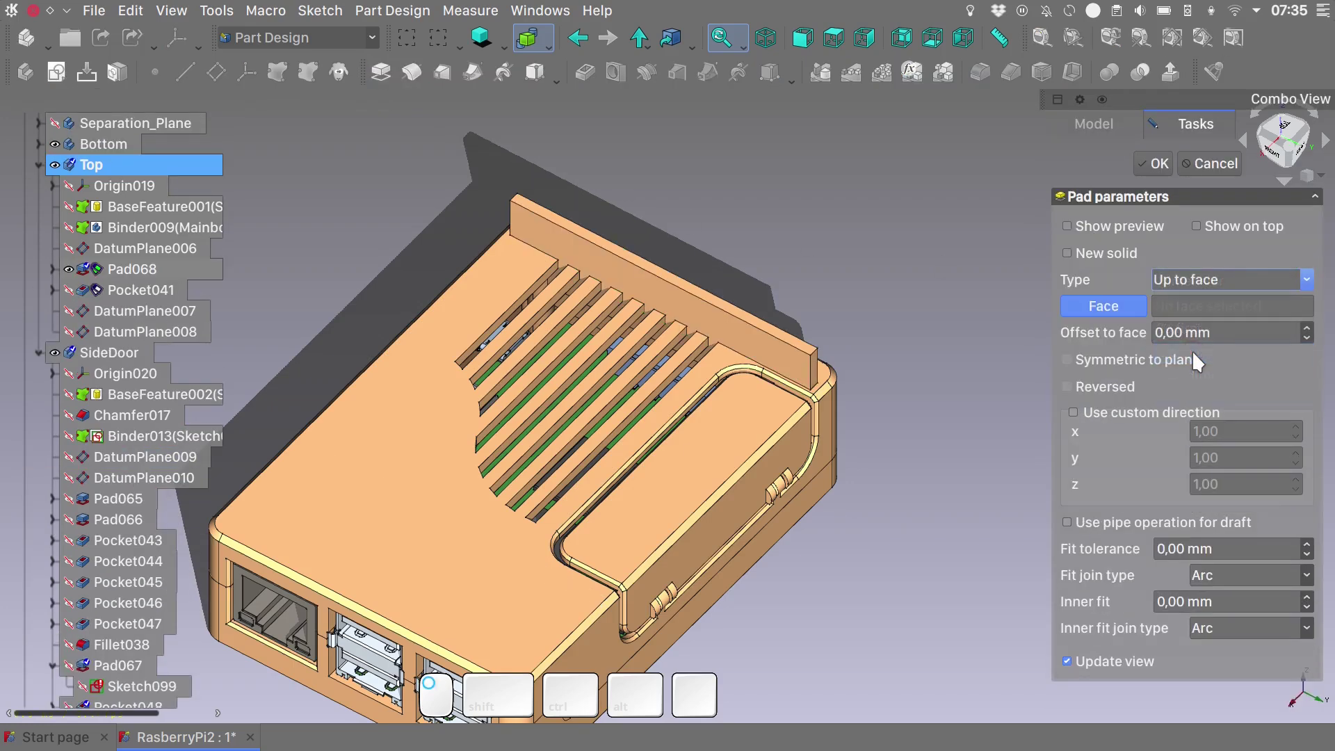
left_click(512, 265)
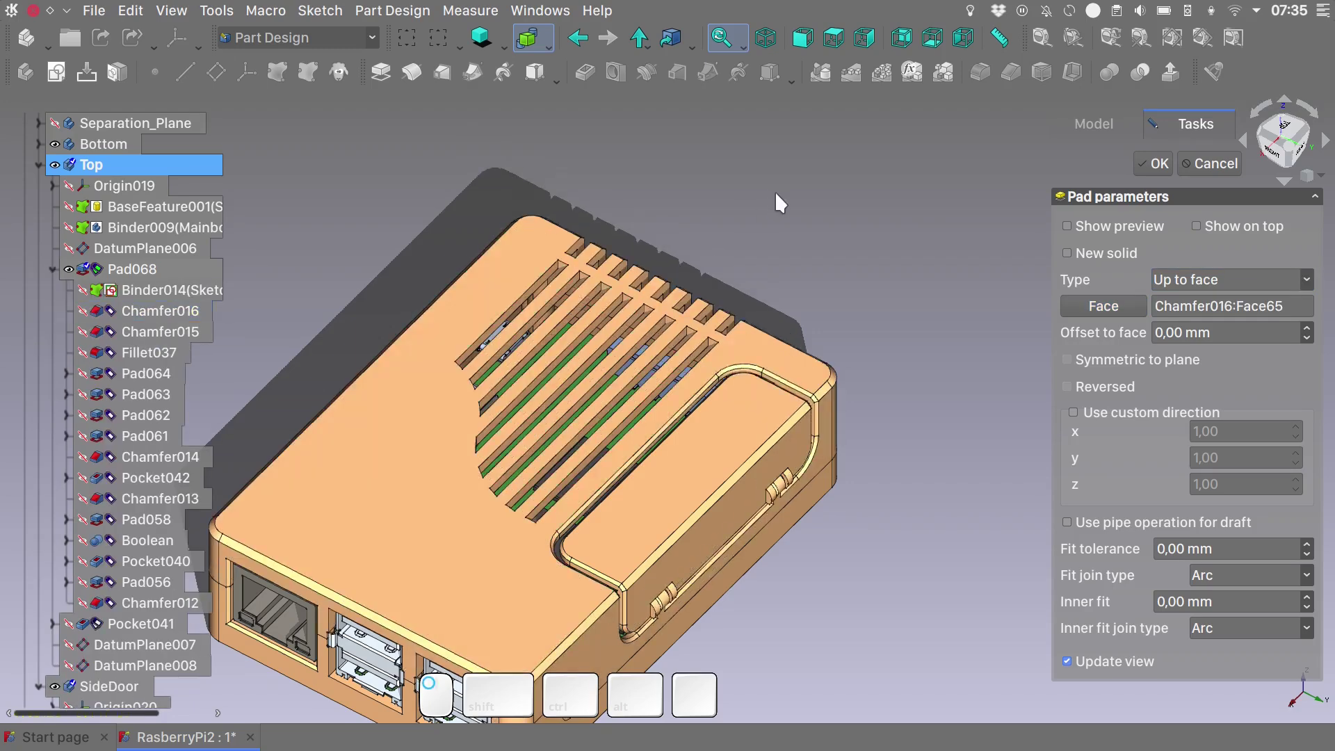
scroll(676, 318, "up", 5)
scroll(675, 323, "down", 1)
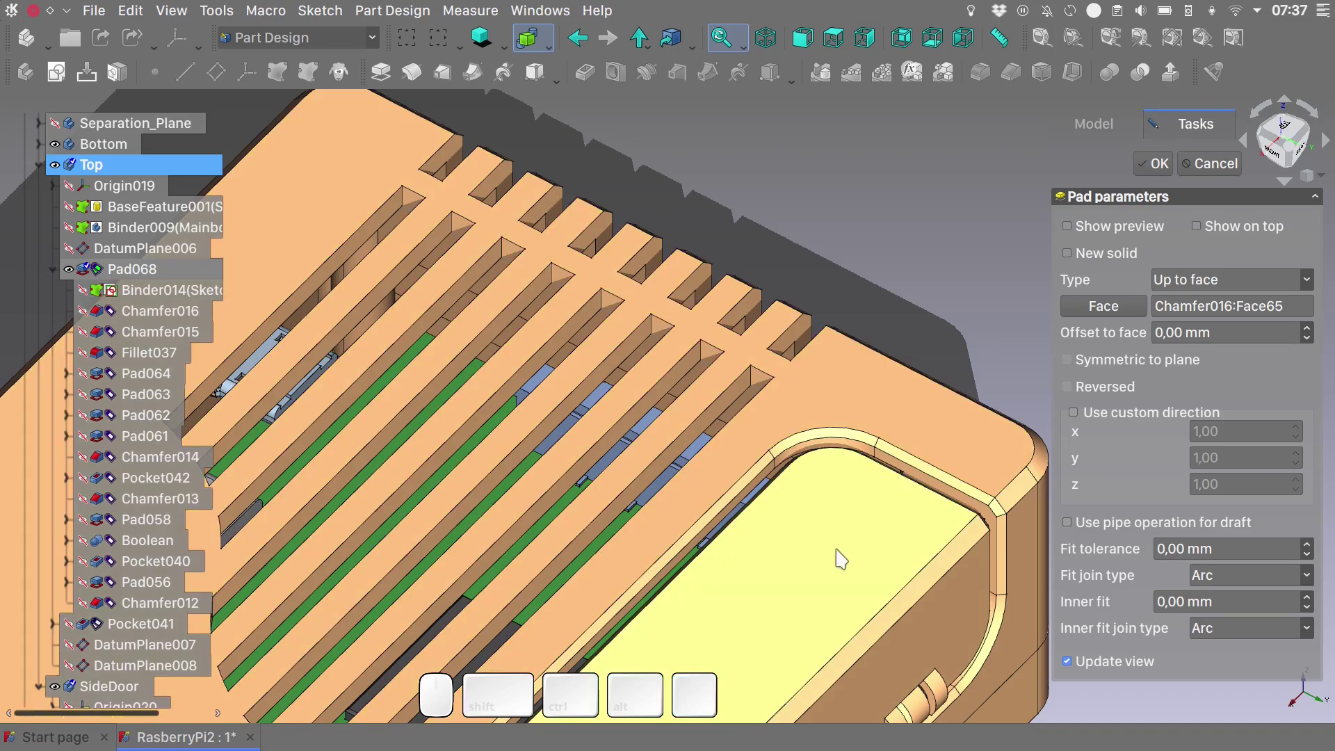
scroll(146, 465, "down", 1)
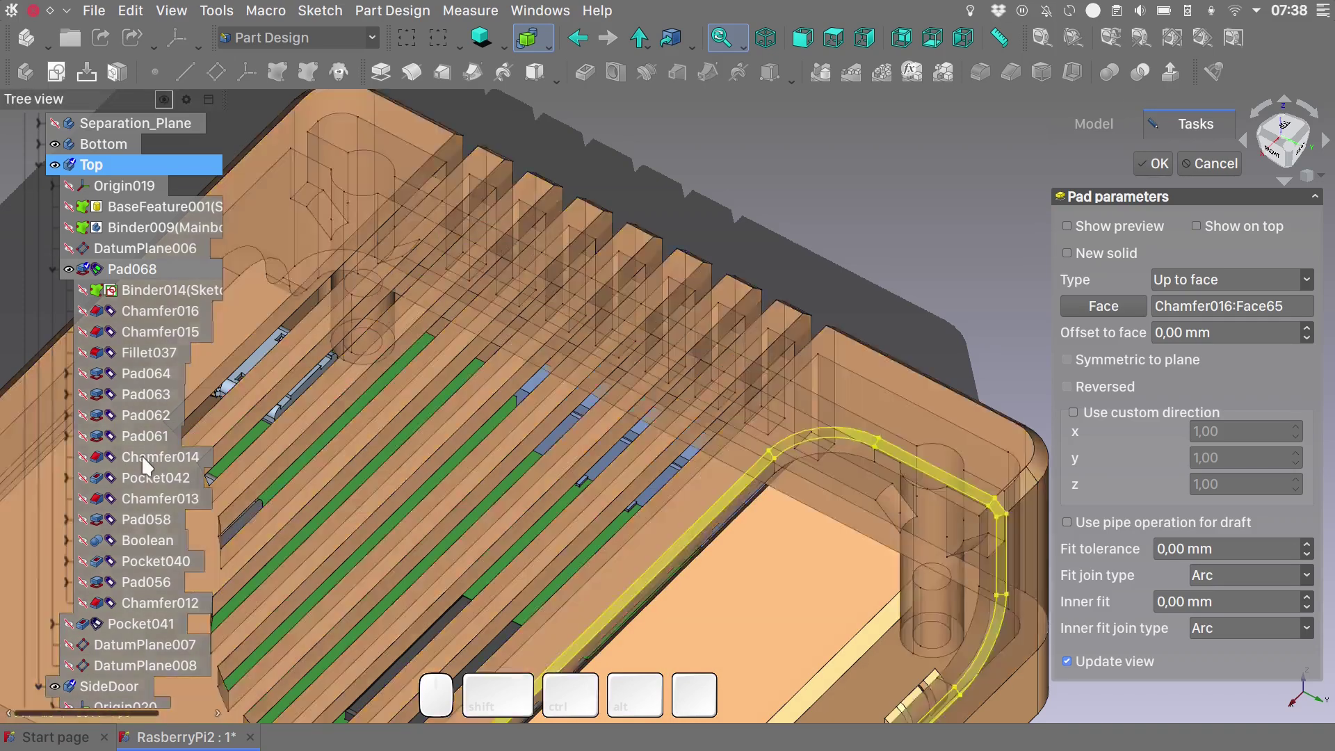
scroll(146, 464, "down", 6)
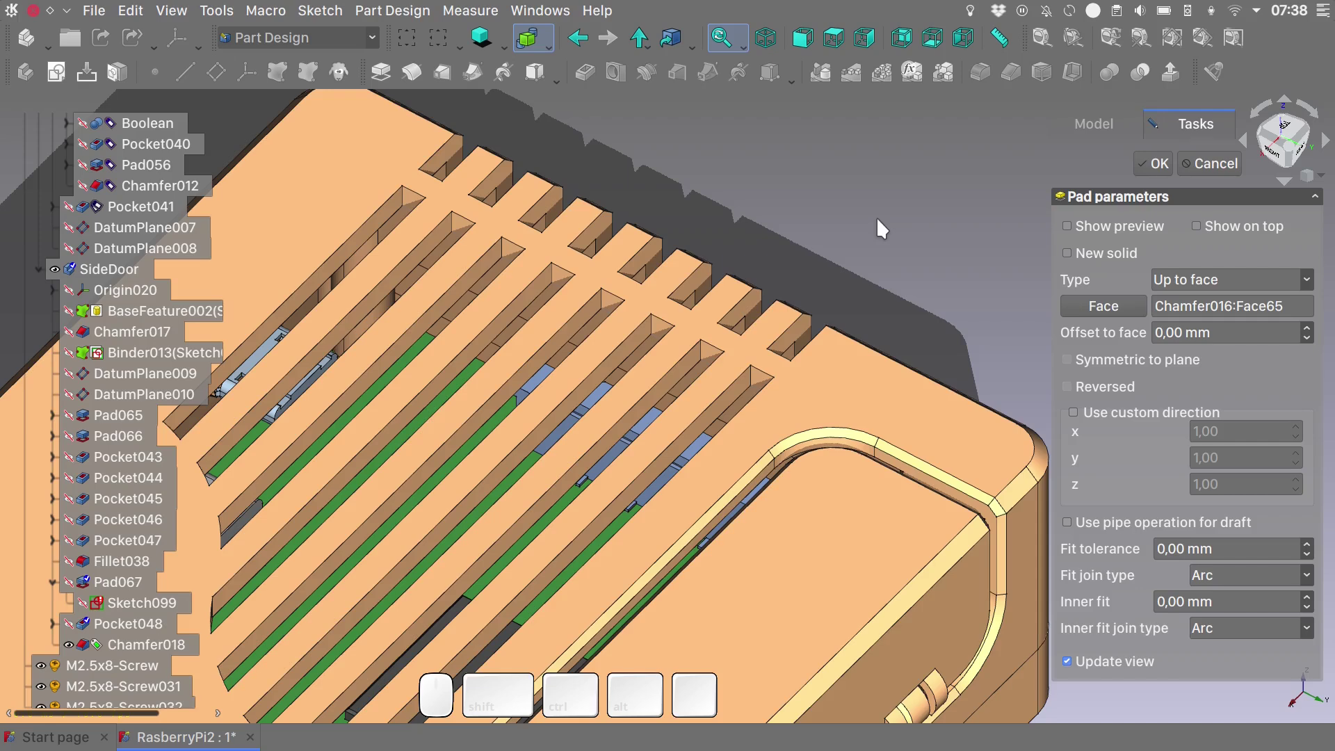
left_click(1154, 163)
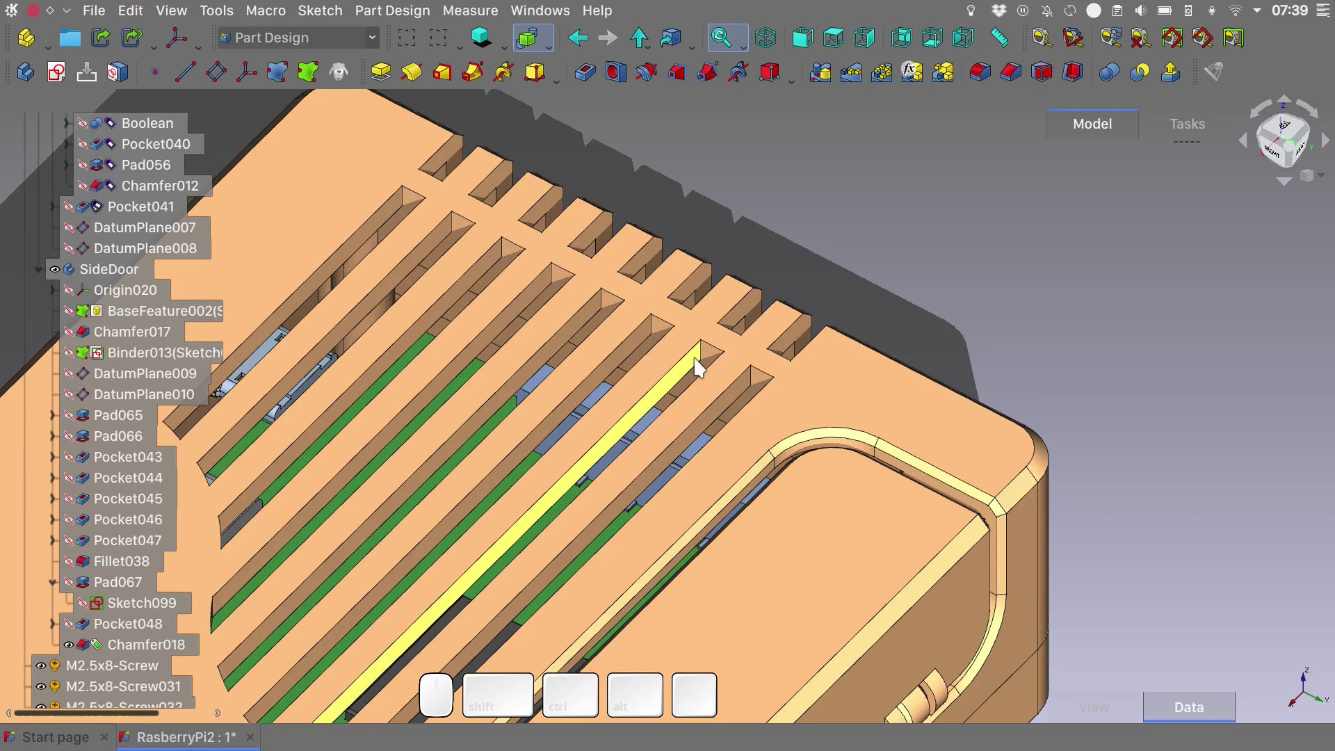
Hide the Raspberry Pi board, Bottom and SideDoor bodies and start a new sketch on the inside face of Top.
scroll(699, 367, "down", 4, "shift")
scroll(711, 347, "down", 1, "shift")
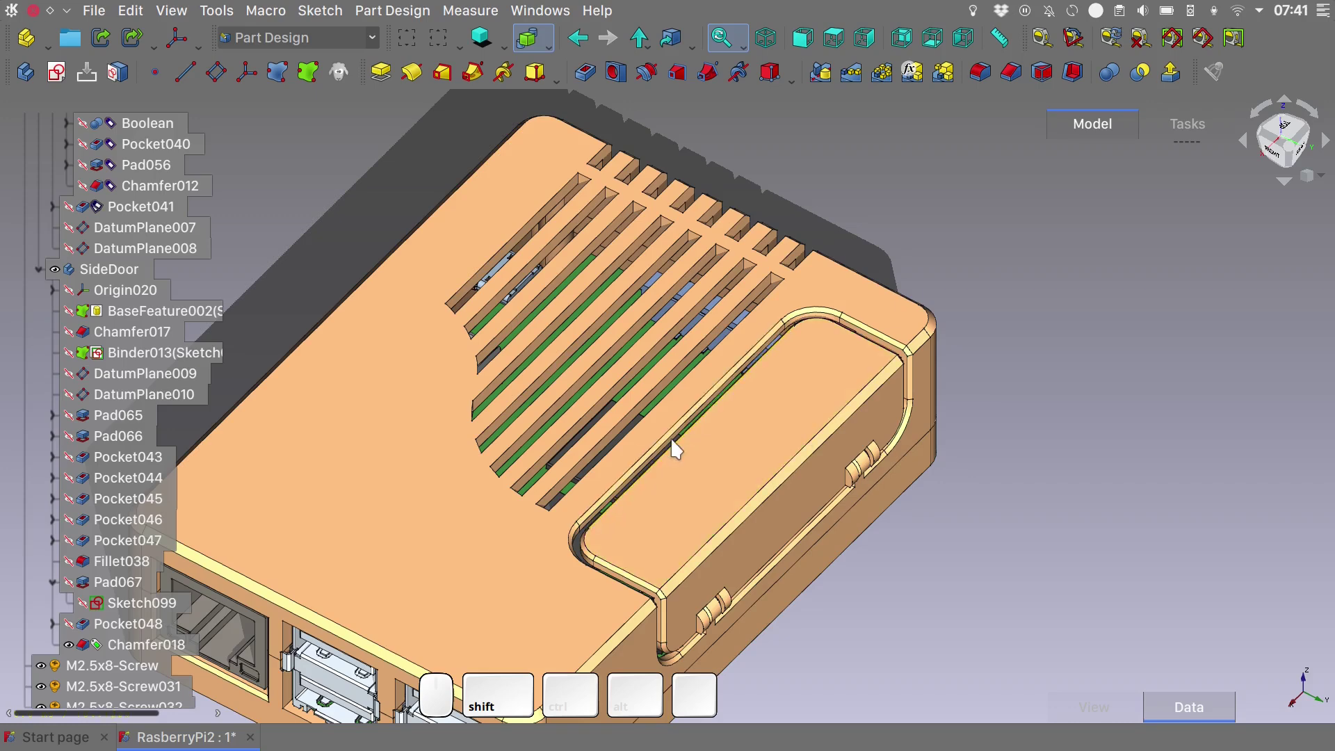
middle_click_drag(662, 477, 790, 387)
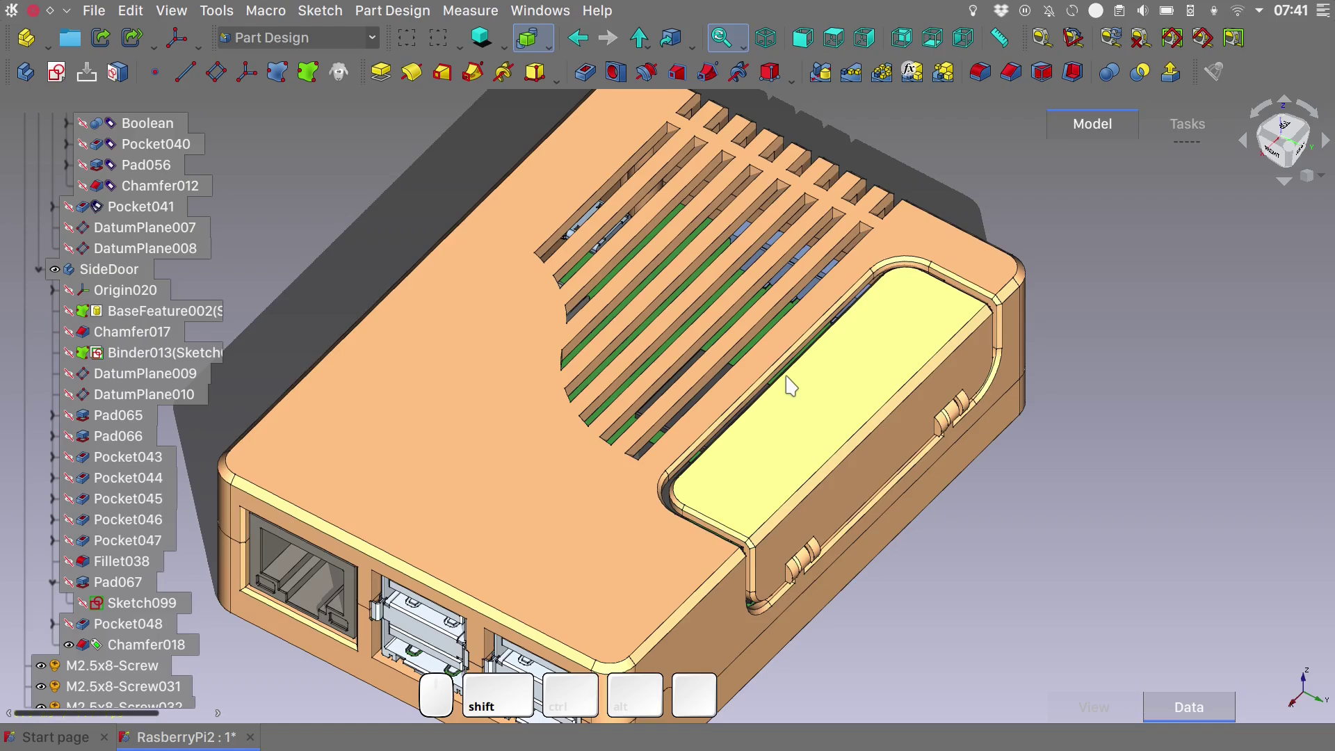
key("space")
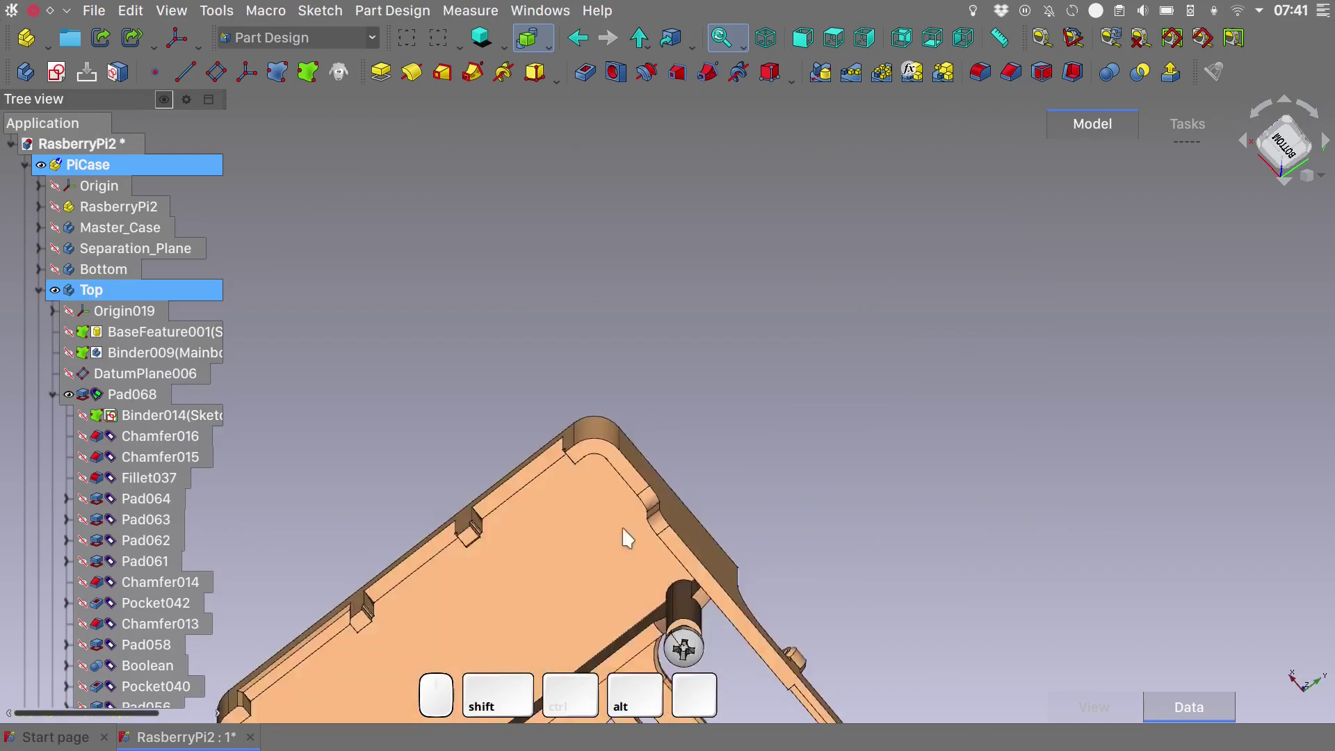
left_click(693, 415)
left_click(55, 71)
Bring the last slot's edge and the door opening's edge into the sketch as references and draw a rectangle between them.
left_click(702, 300)
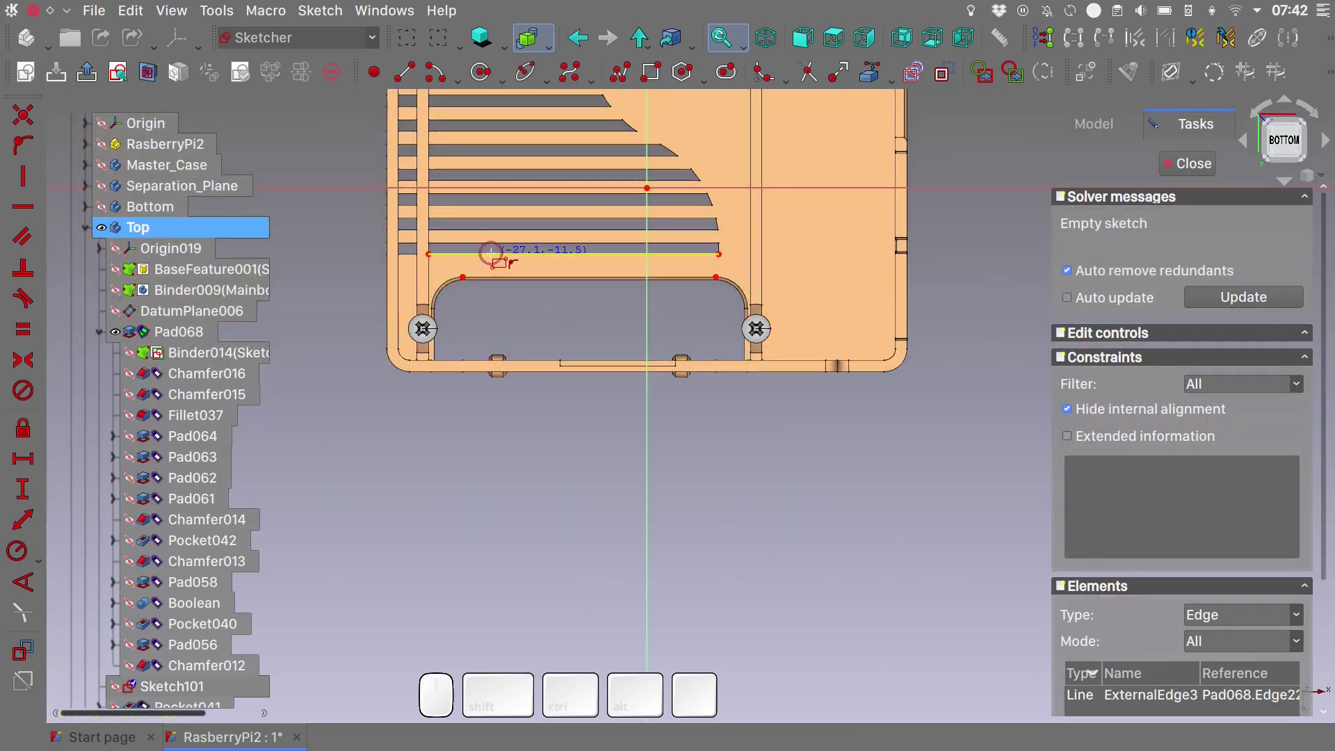
left_click(487, 254)
left_click(586, 255)
scroll(557, 306, "up", 4)
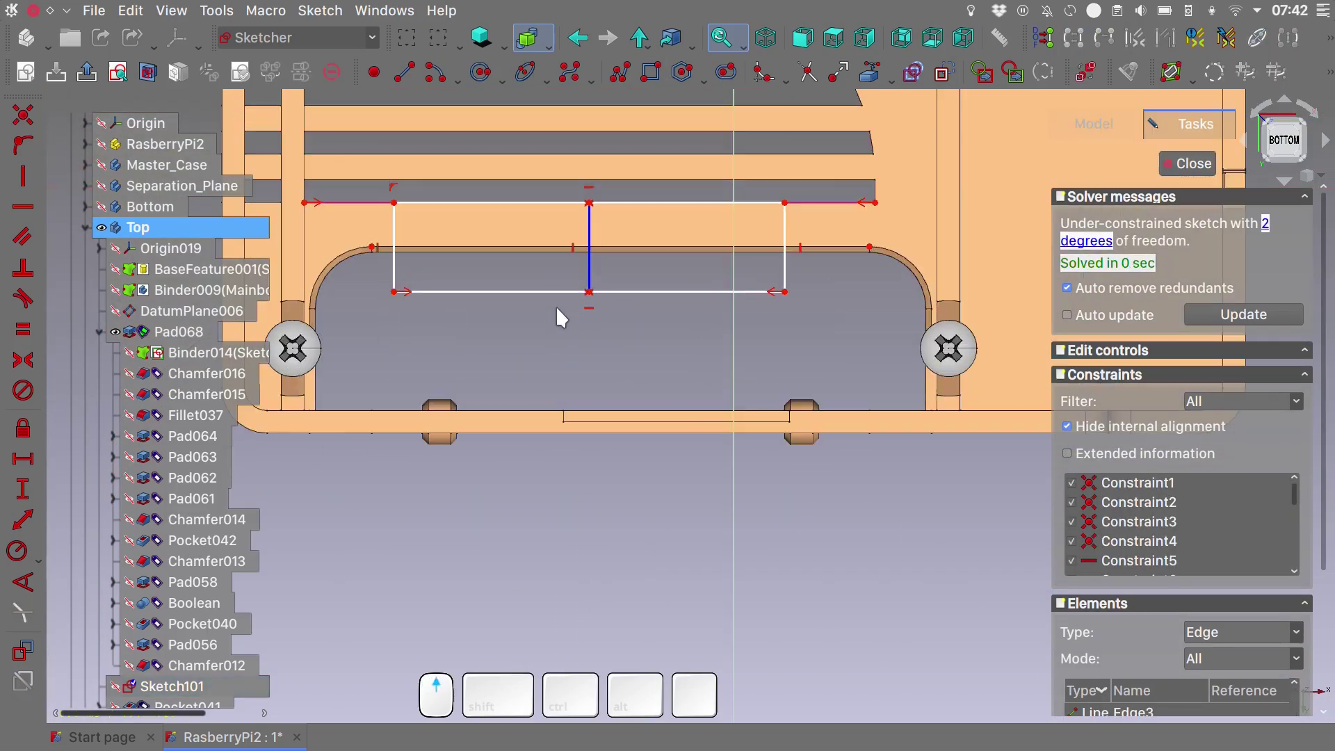
Constrain the rectangle to be centred on the door opening, 35 mm wide and projecting 3 mm beyond the opening's edge.
left_click(617, 291)
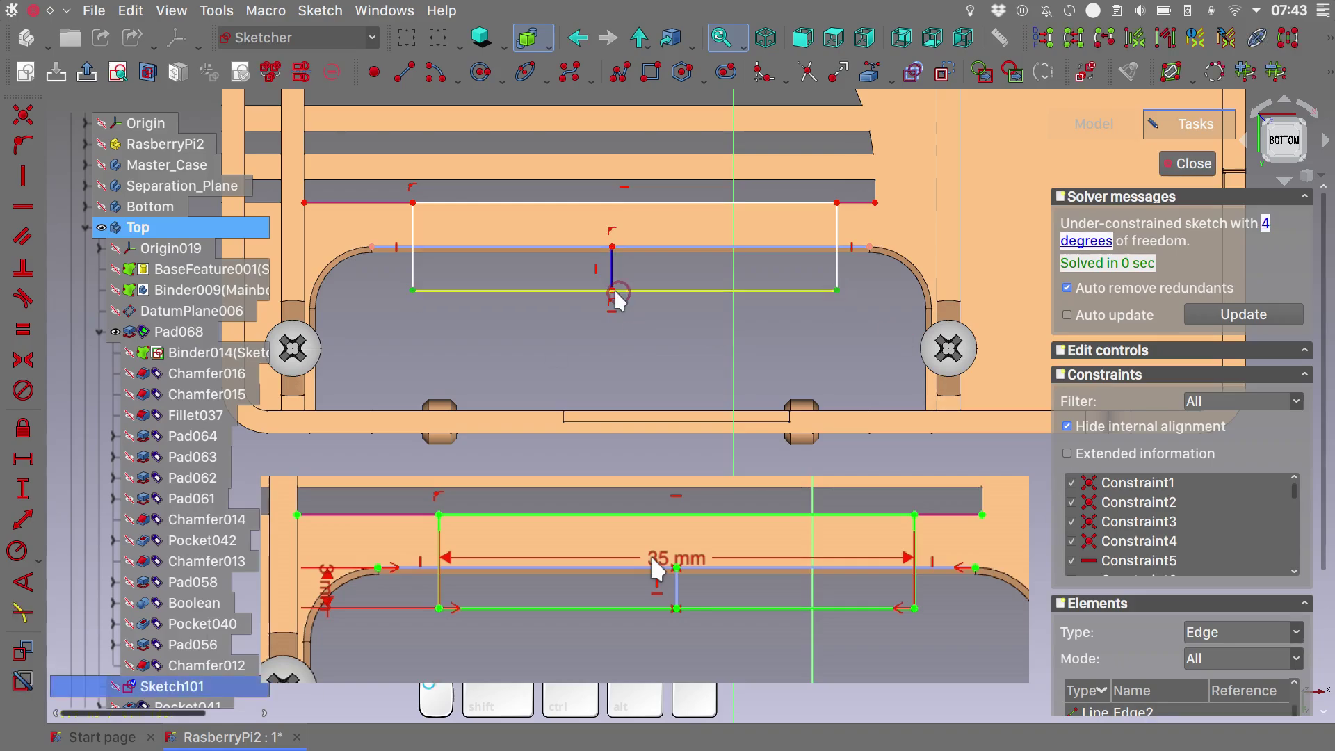
left_click(411, 291)
left_click(832, 292)
type("35")
key("Return")
key("Escape")
Pad the rectangle sketch 2 mm to form a ledge and fillet its two outer corner edges with a 2 mm radius.
key("Escape")
key("s")
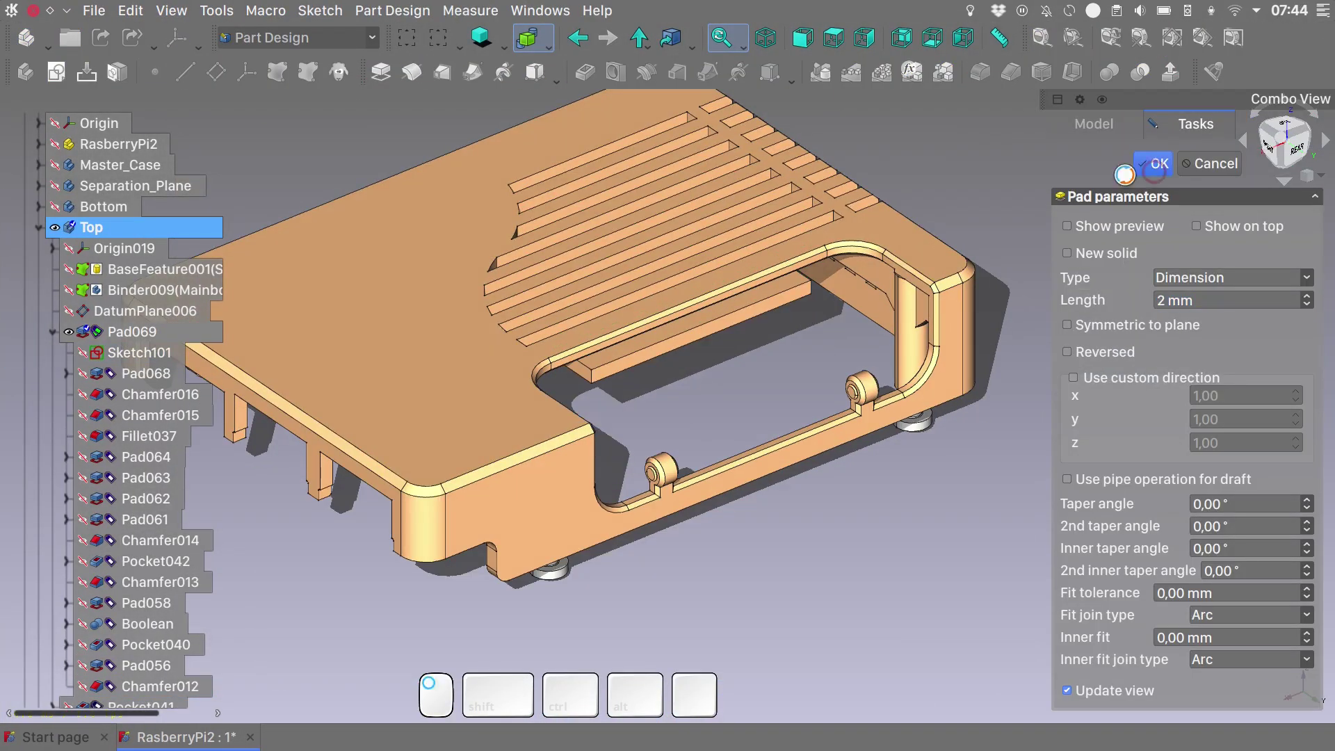
key("Return")
key("ctrl+z")
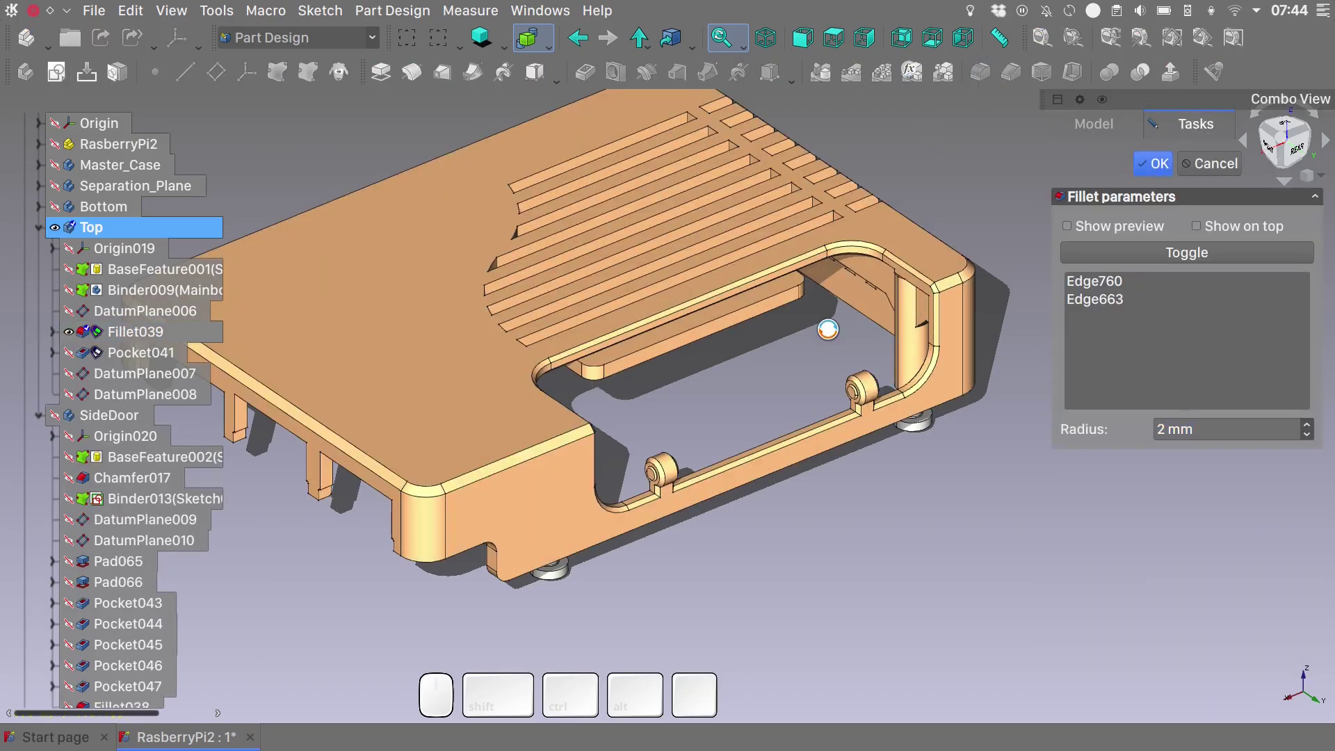
left_click_drag(720, 357, 812, 237, "alt")
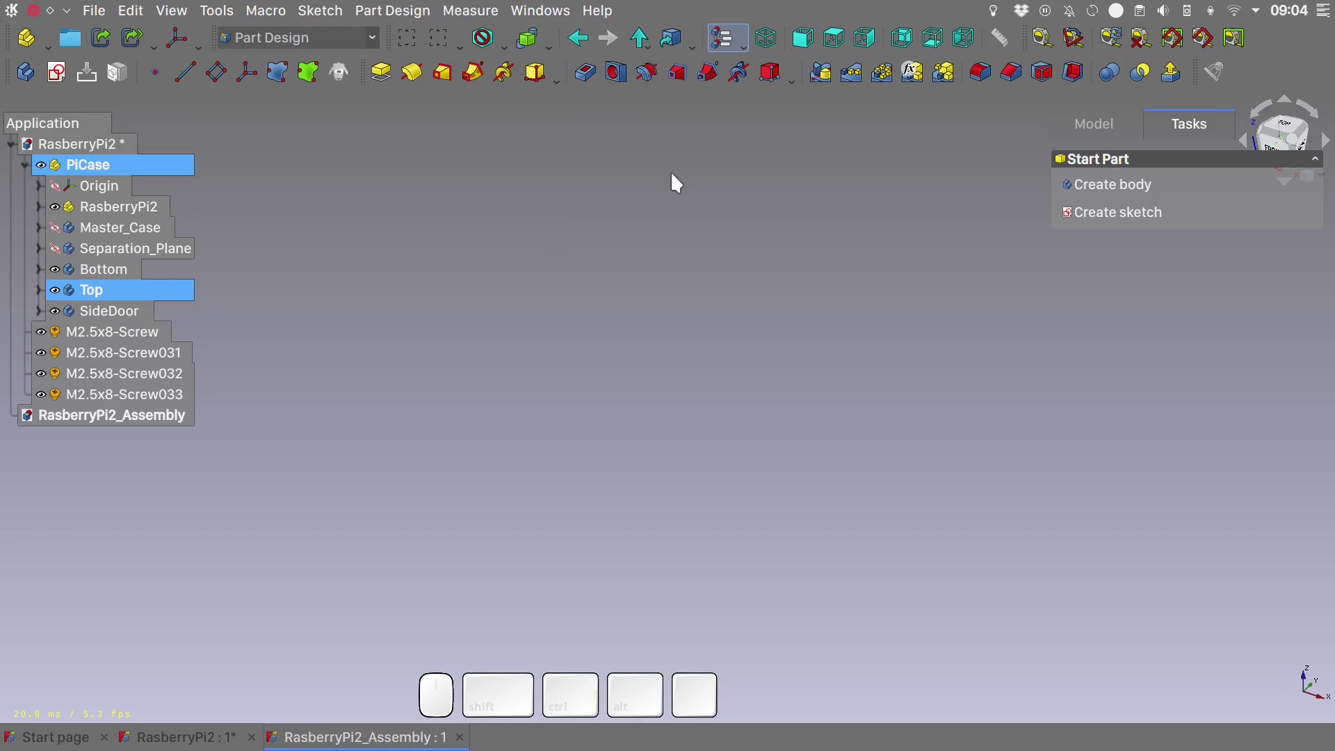
Try the Single document tree mode by switching between RasberryPi2 and RasberryPi2_Assembly, and restore Multi document mode.
left_click(745, 40)
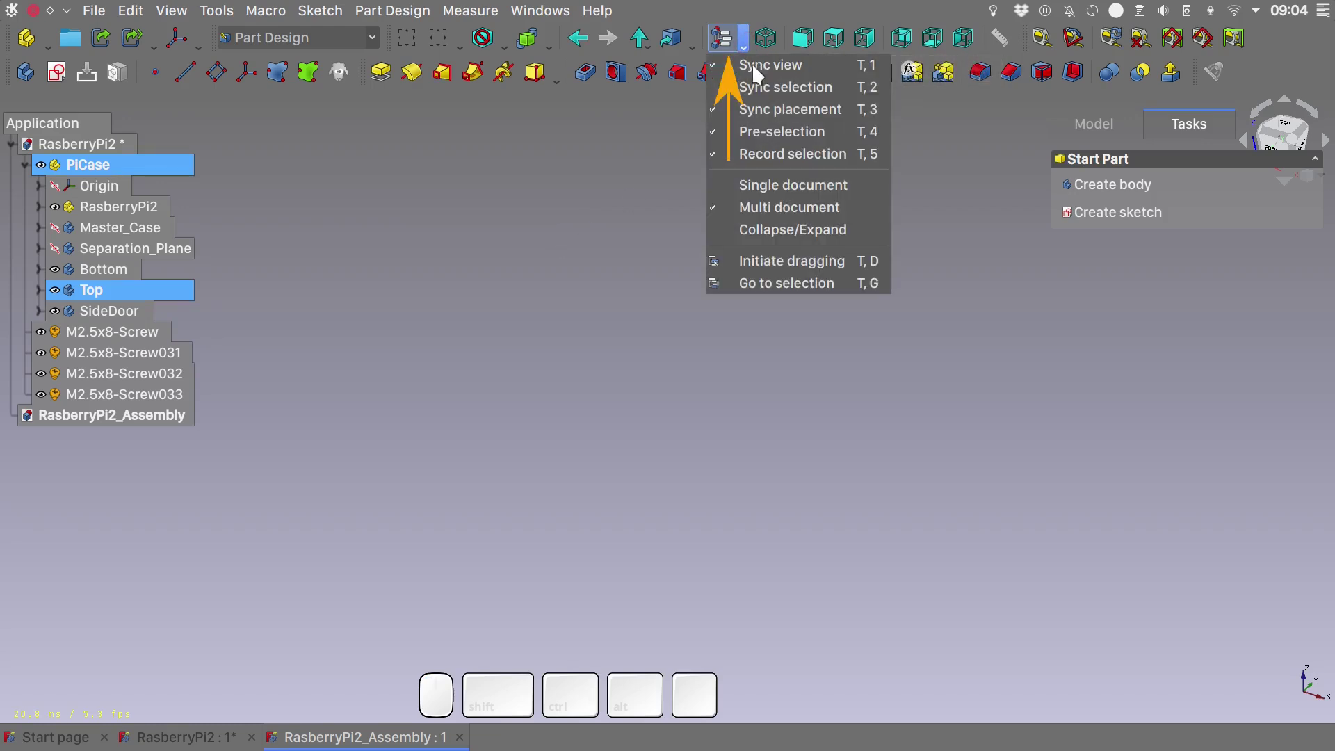
left_click(770, 186)
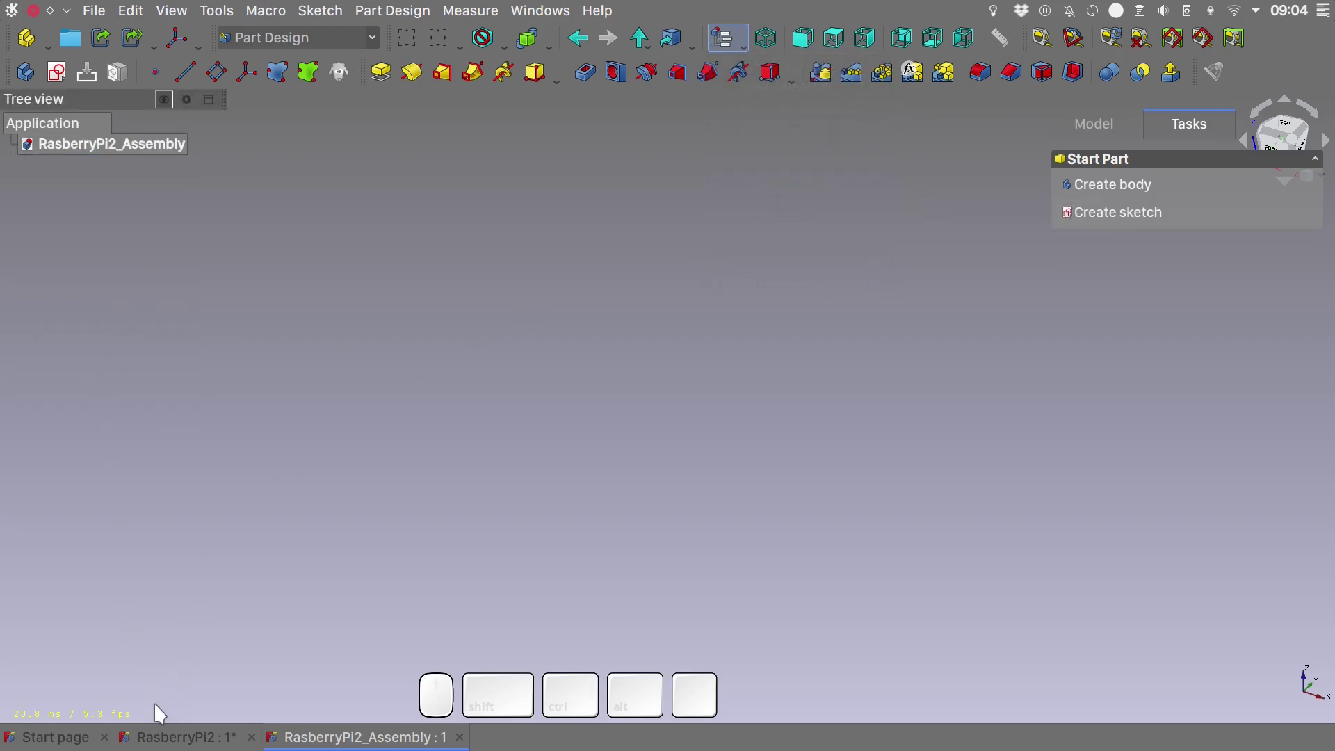
left_click(171, 739)
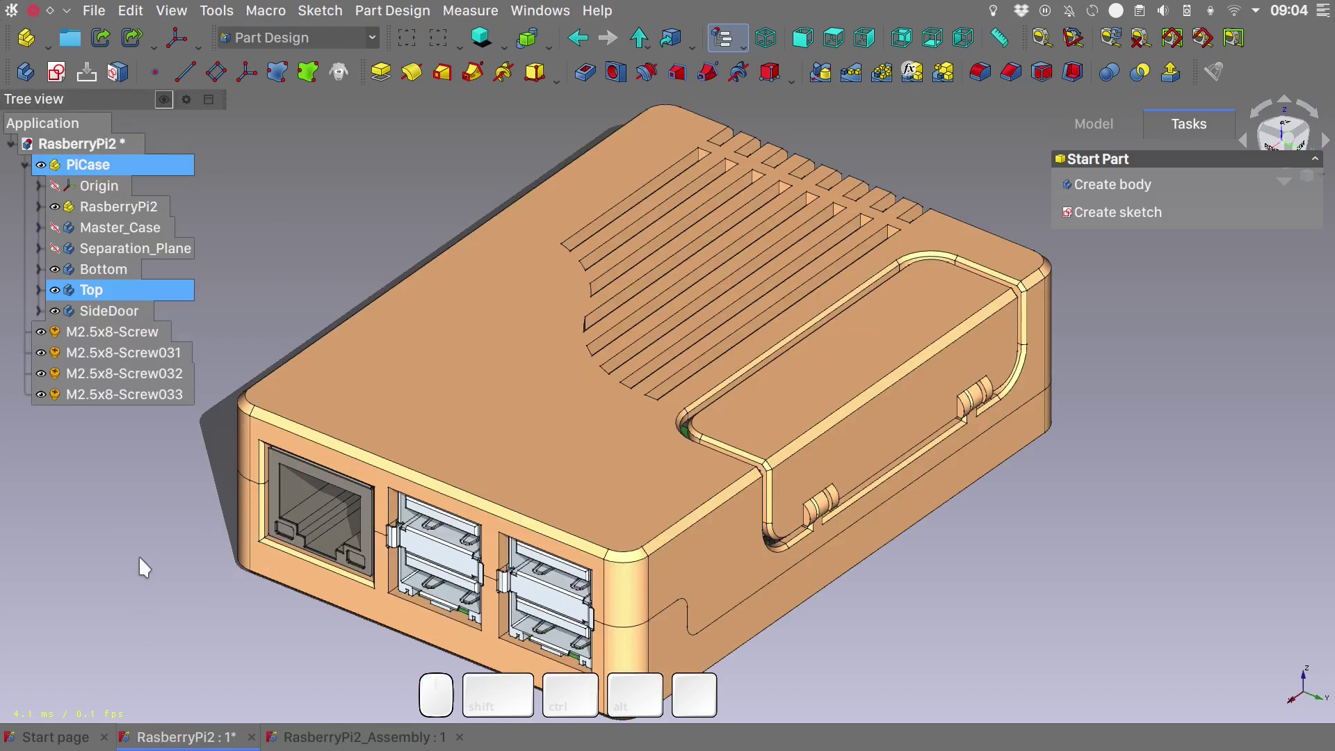
left_click(332, 735)
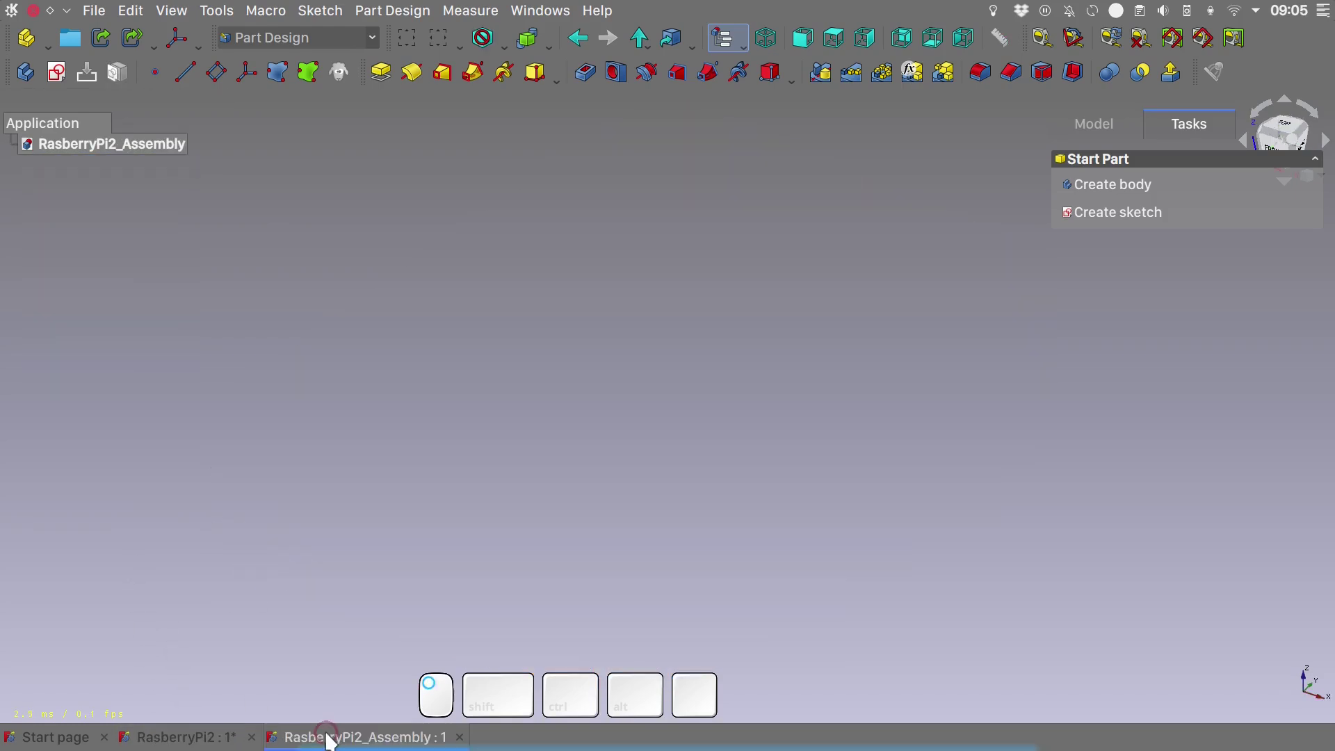
left_click(744, 41)
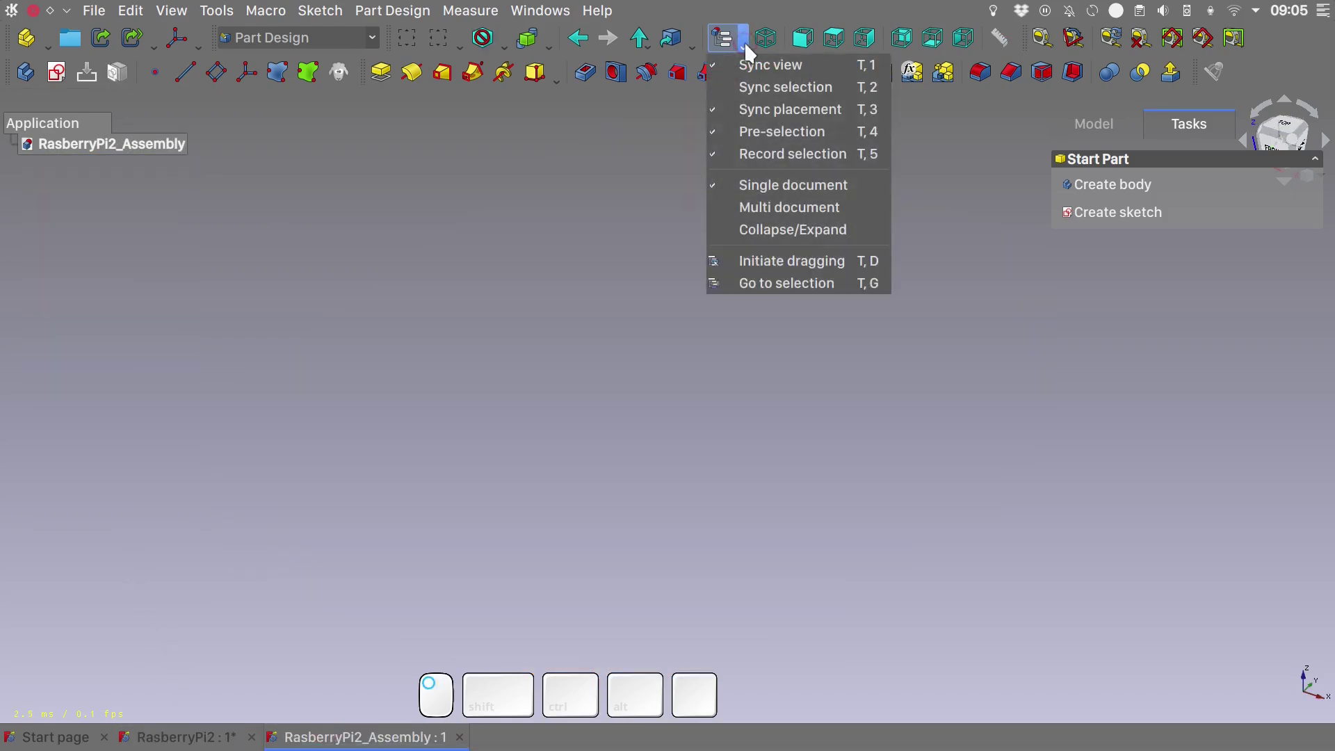
left_click(754, 212)
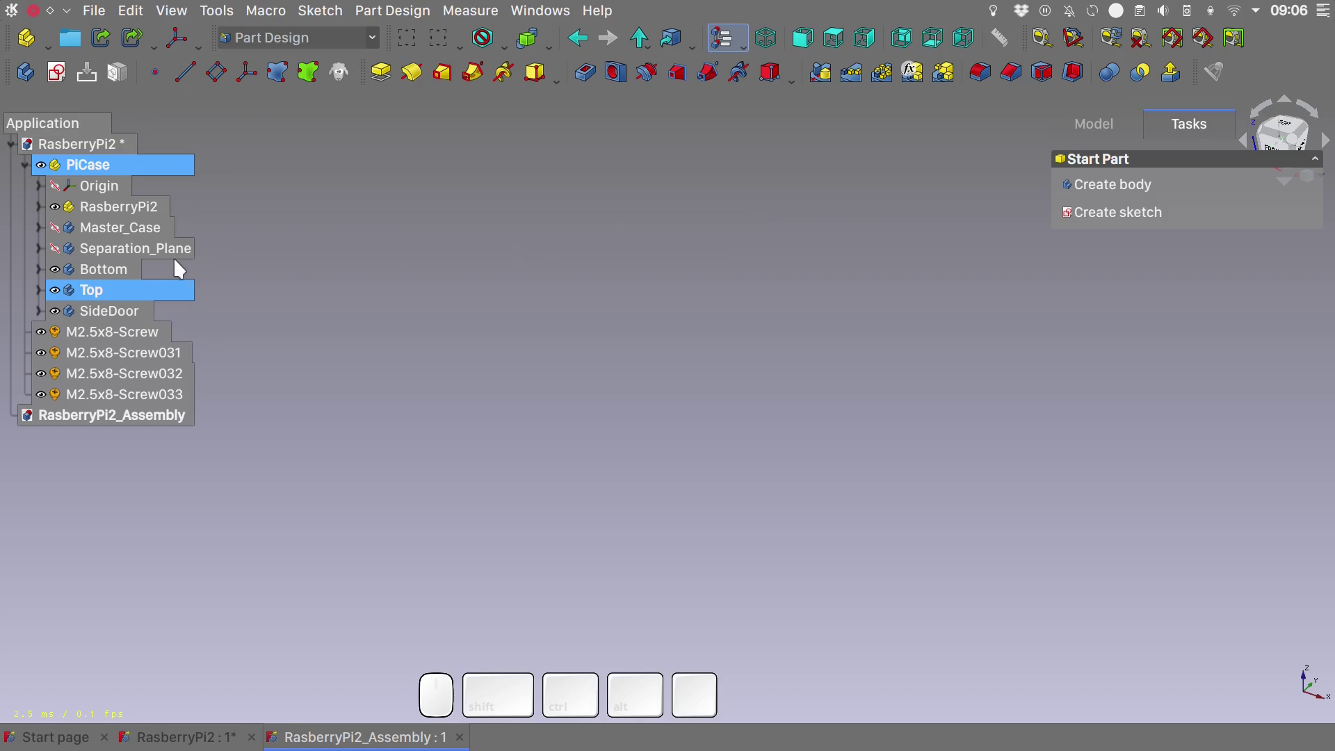
Make a link to the Bottom body inside the RasberryPi2_Assembly document.
left_click(105, 269)
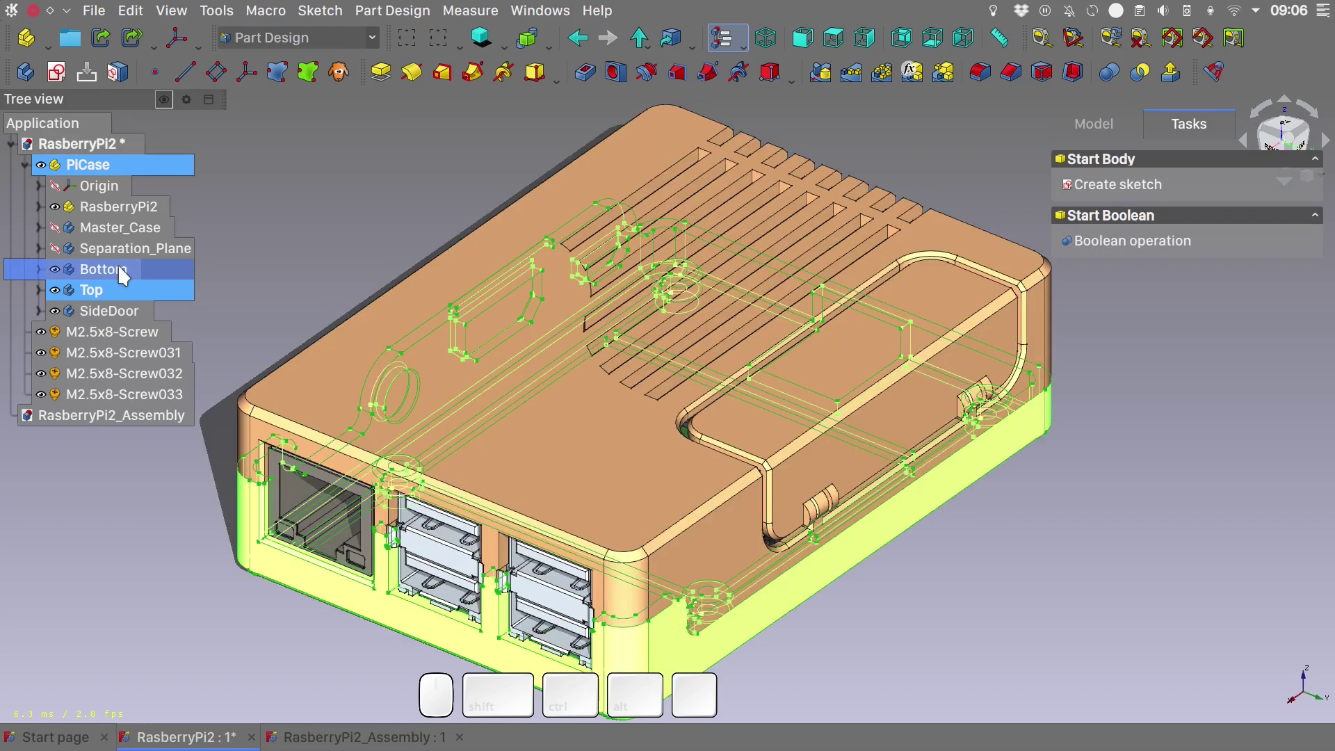
right_click(157, 416, "ctrl")
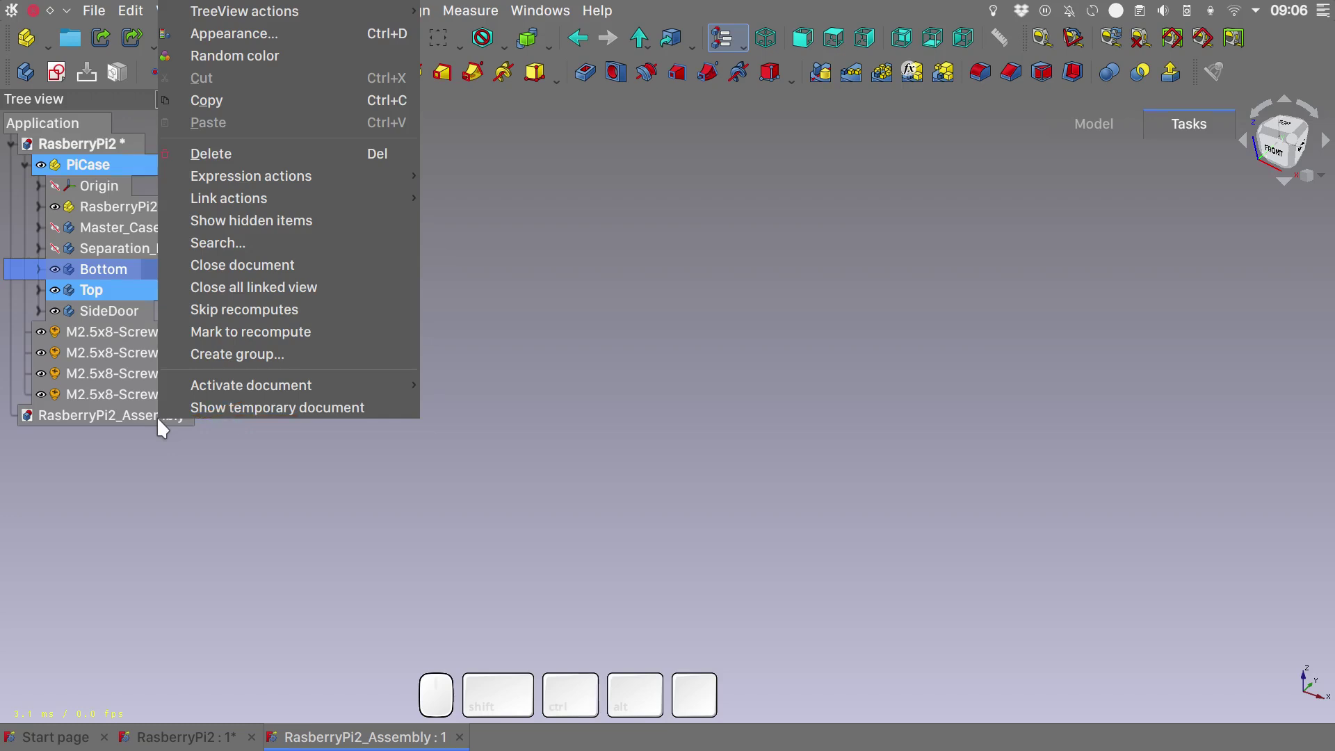
mouse_move(329, 198)
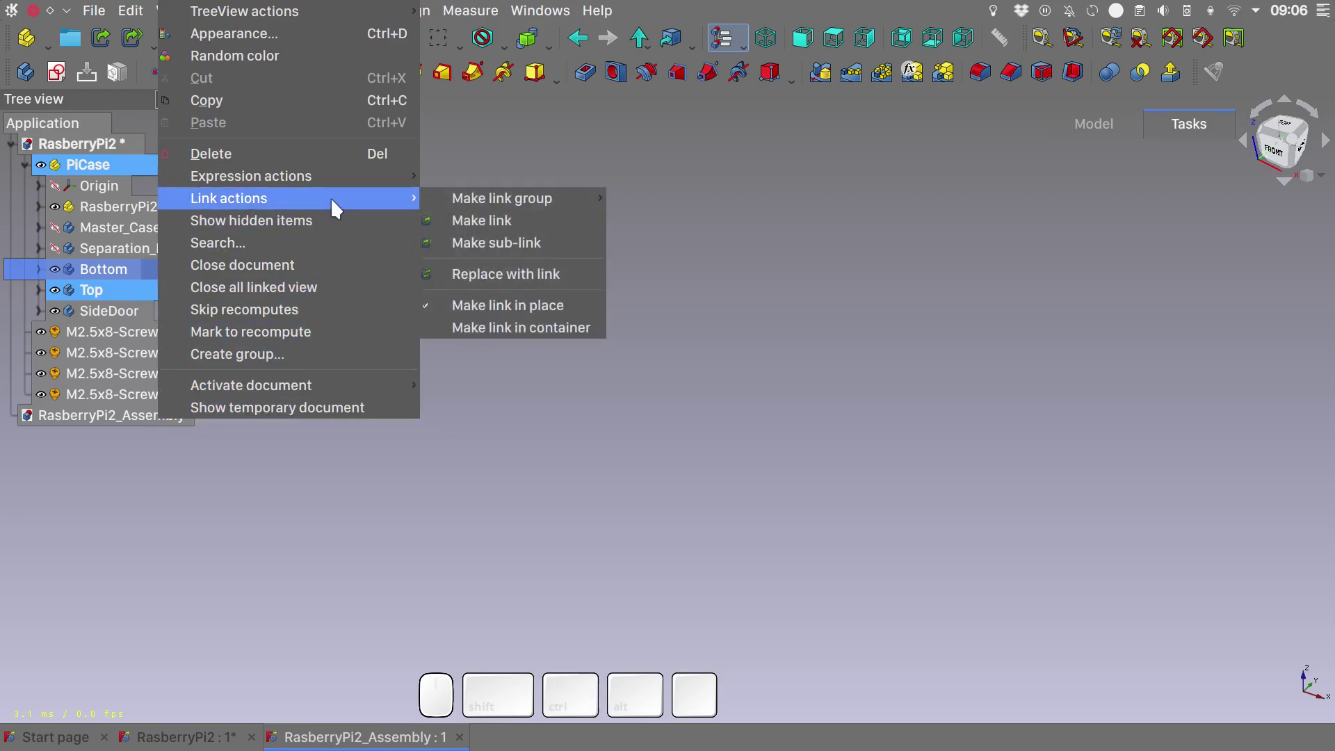
left_click(476, 222)
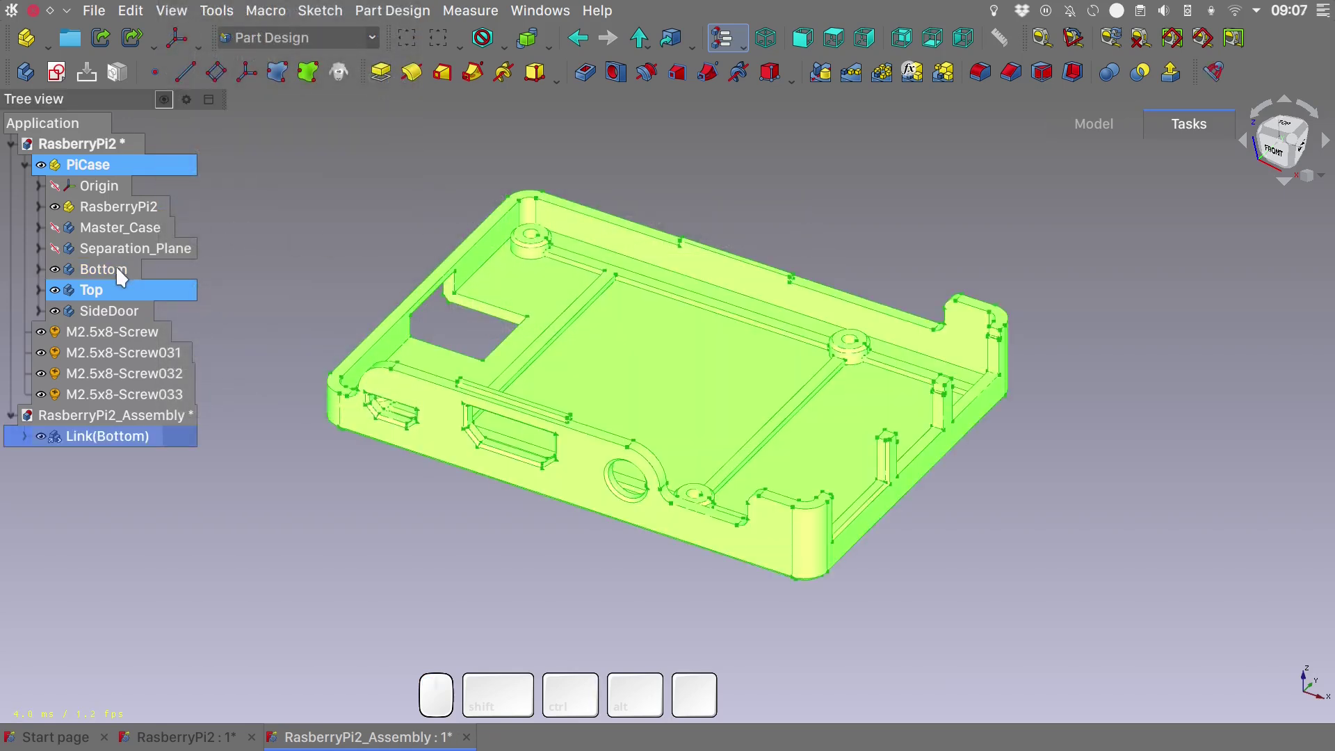
left_click(158, 418)
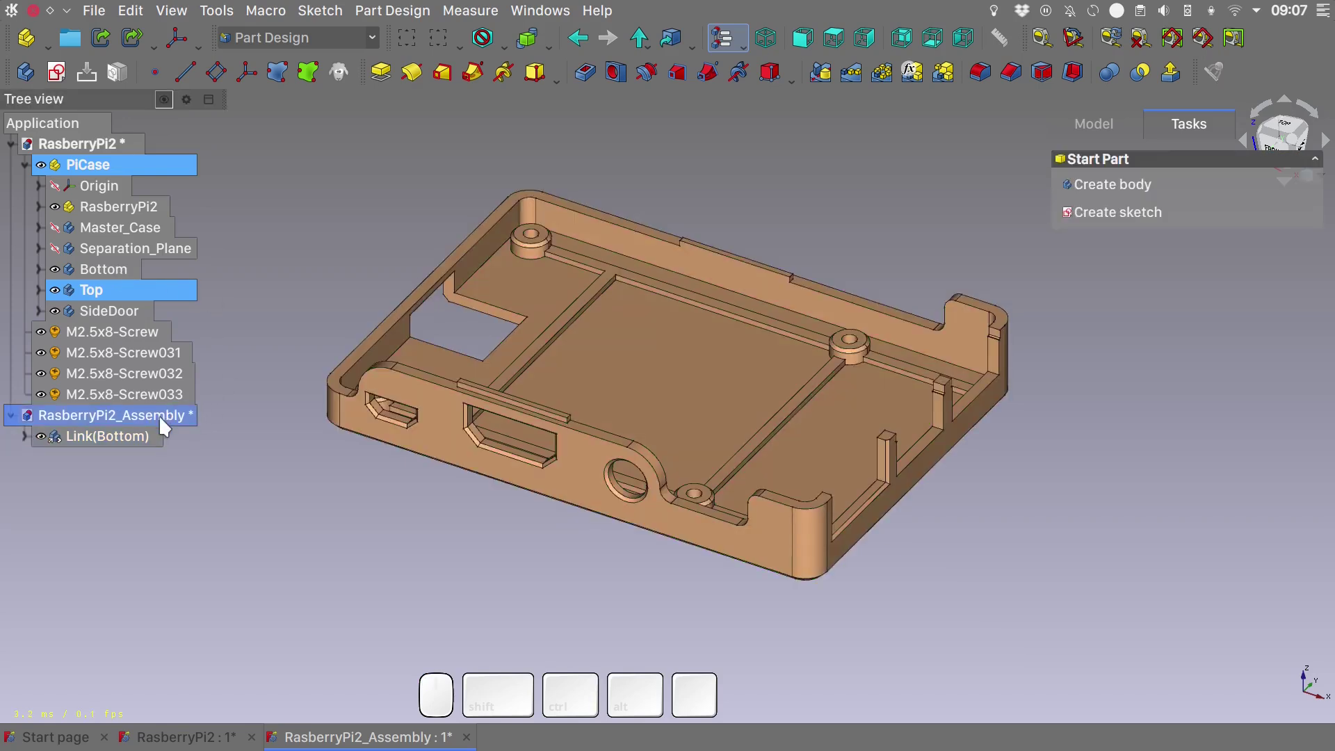
Make a link to the Top body inside the RasberryPi2_Assembly document.
left_click(90, 292)
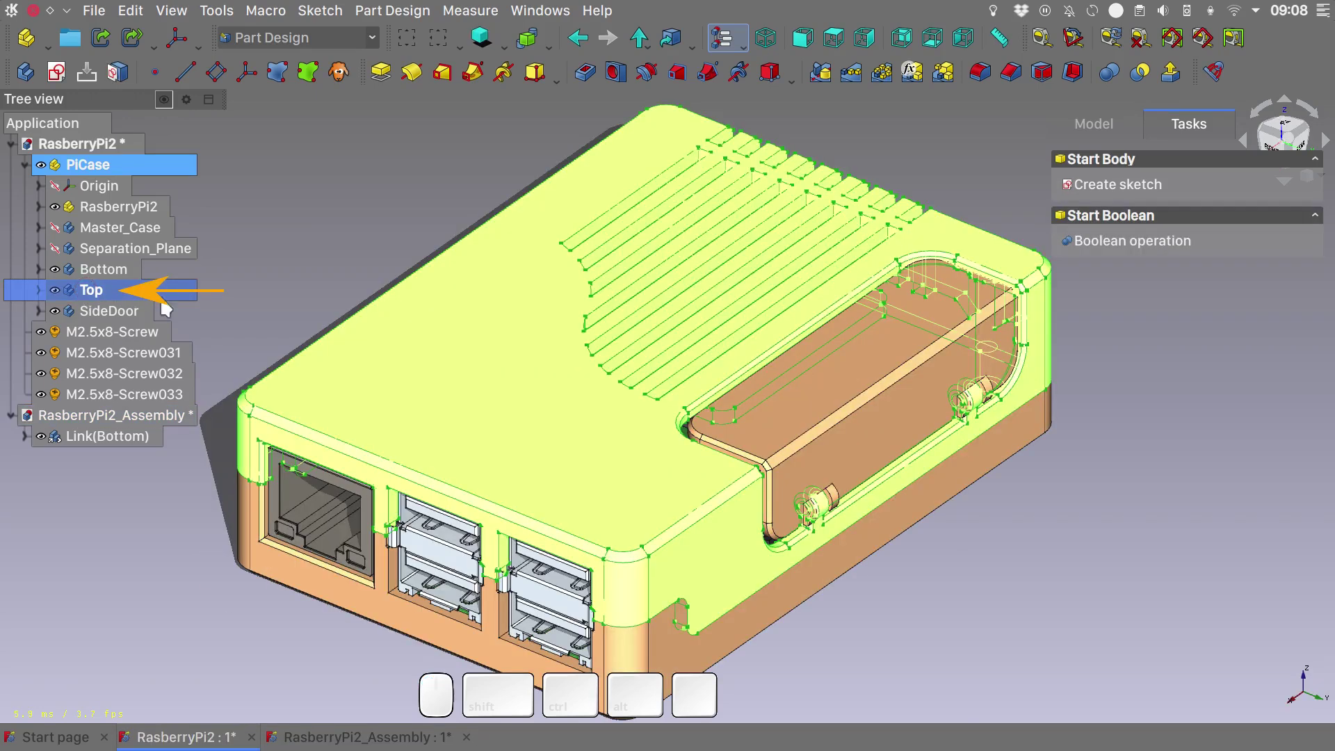
key("ctrl")
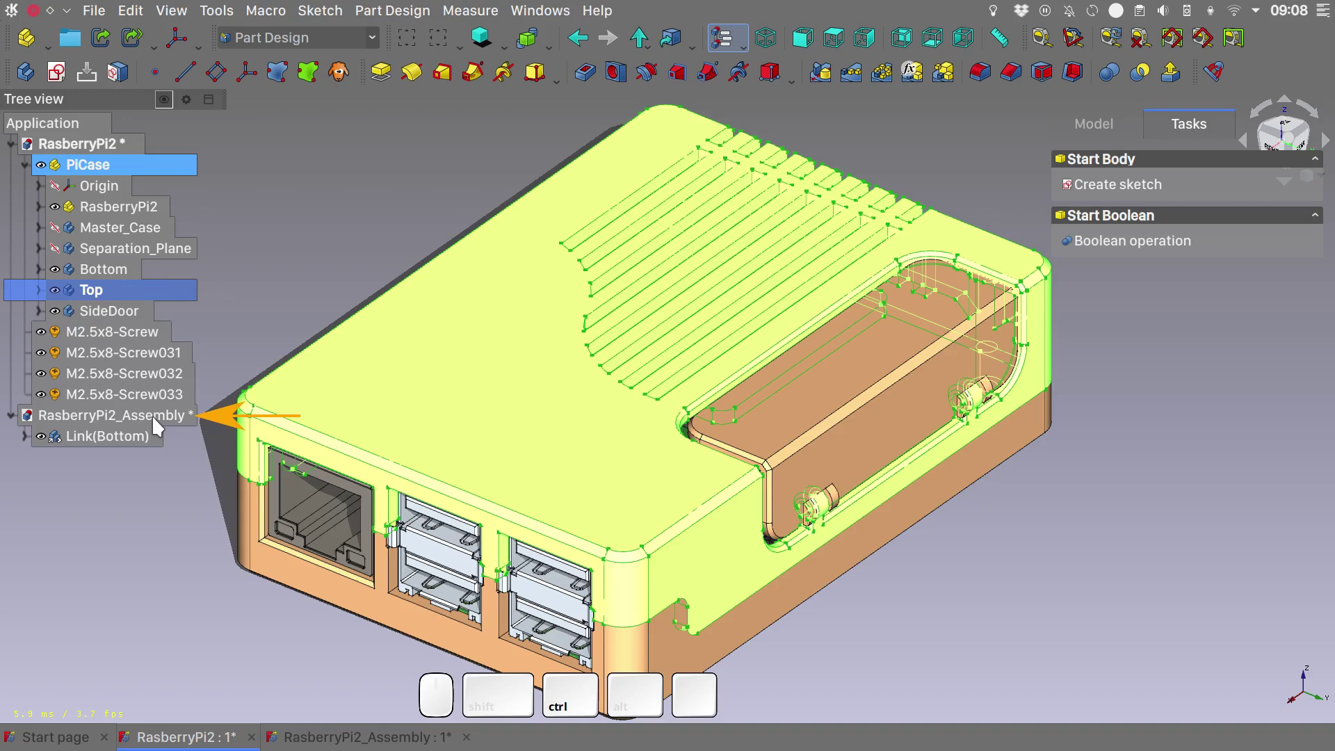
right_click(152, 414, "ctrl")
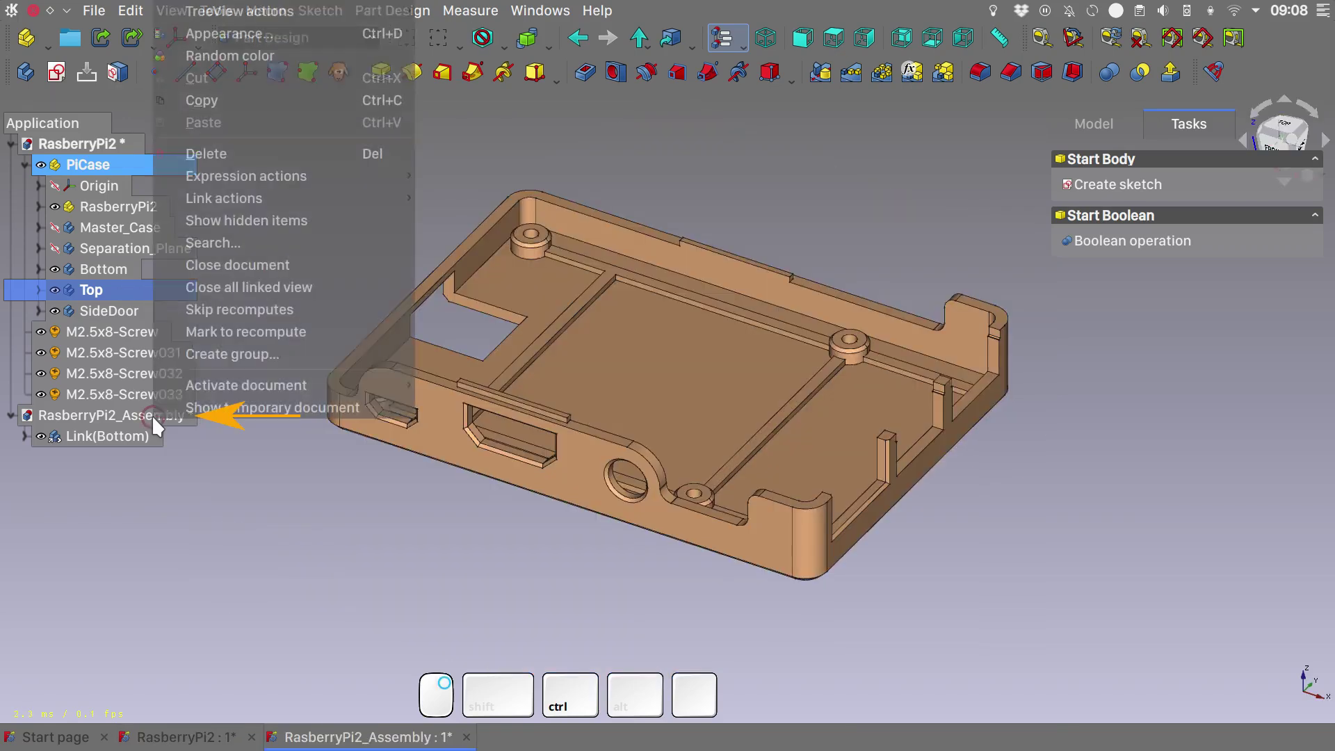
mouse_move(356, 197)
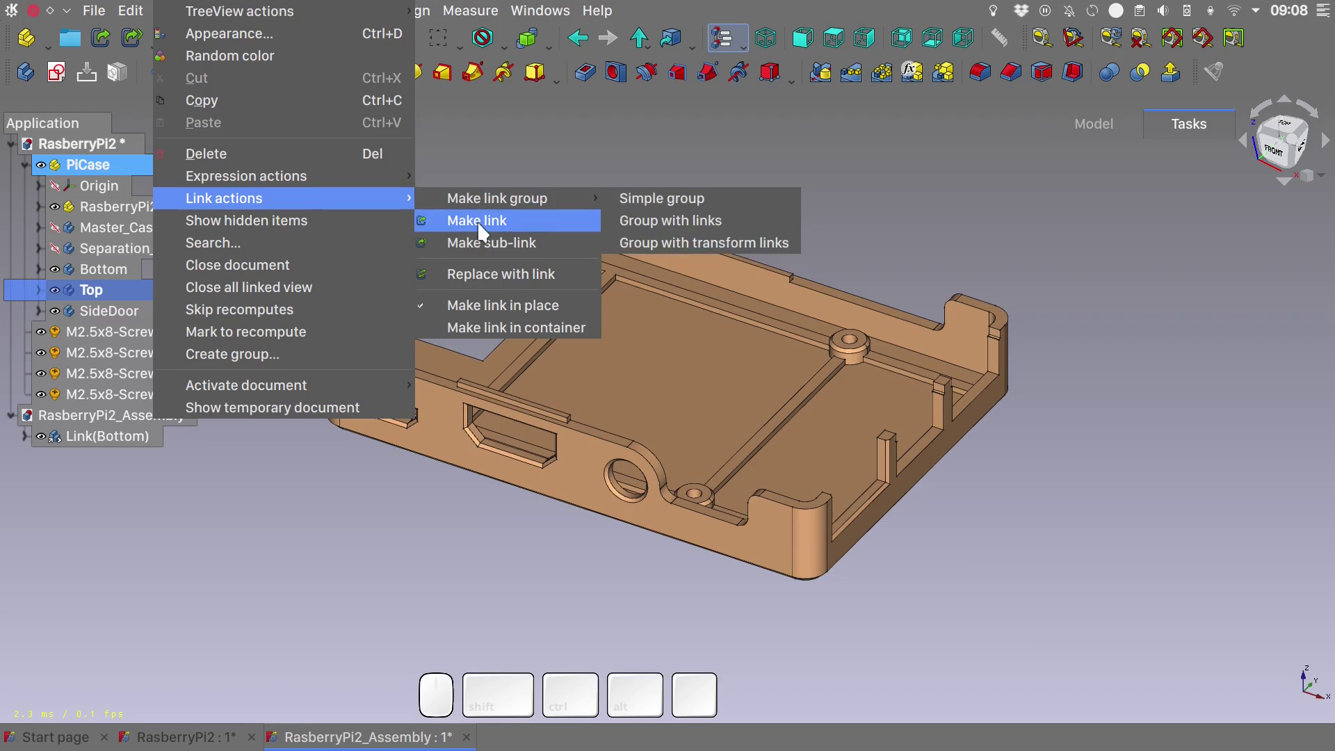
left_click(479, 217)
Make a link to the SideDoor body inside the RasberryPi2_Assembly document.
left_click(124, 312, "ctrl")
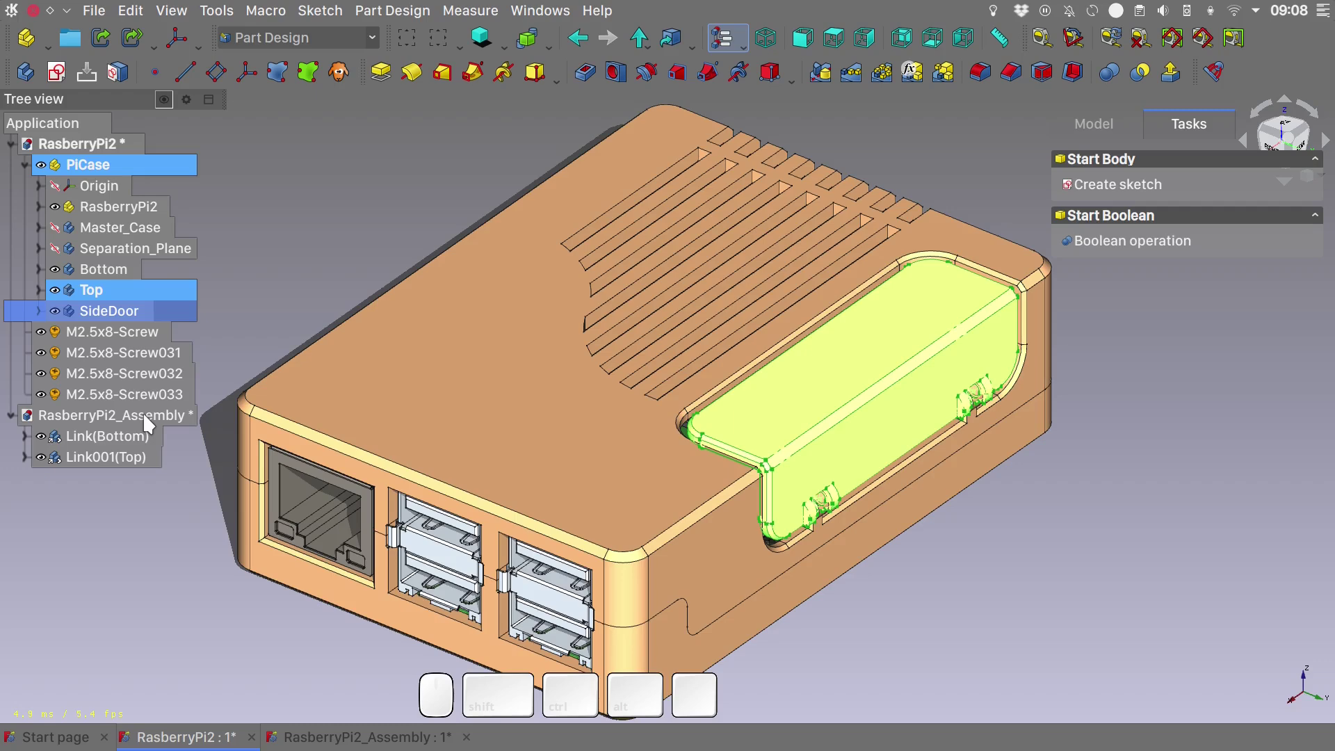
key("ctrl")
right_click(143, 411, "ctrl")
mouse_move(284, 196)
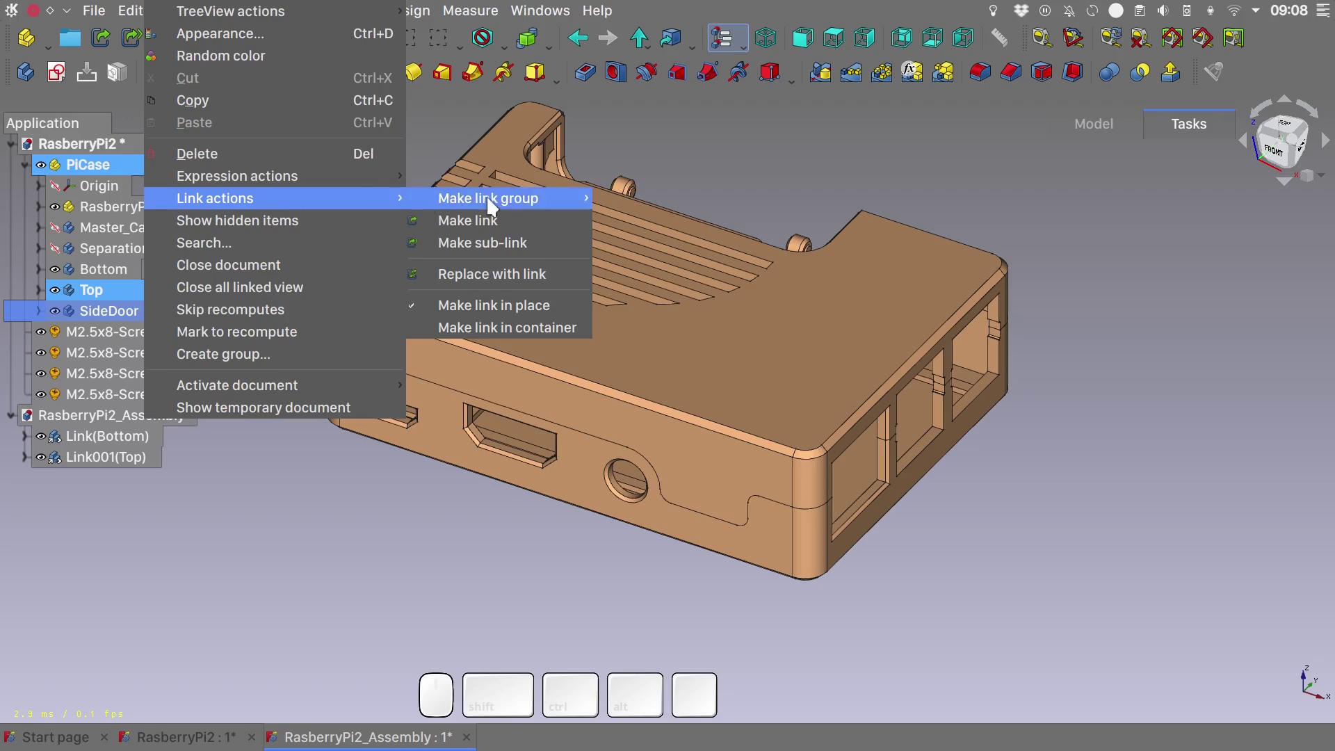
left_click(495, 219)
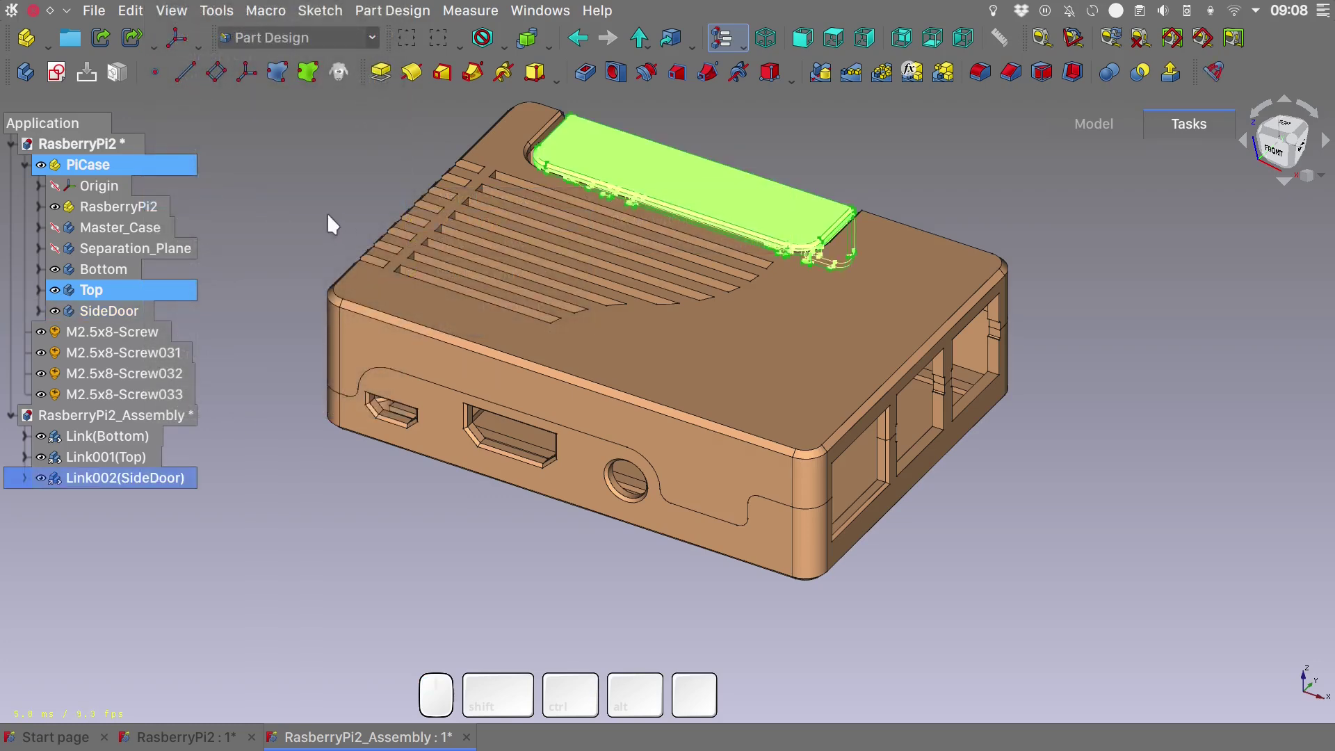
Make links to all four M2.5x8 screws inside the RasberryPi2_Assembly document.
left_click(148, 331)
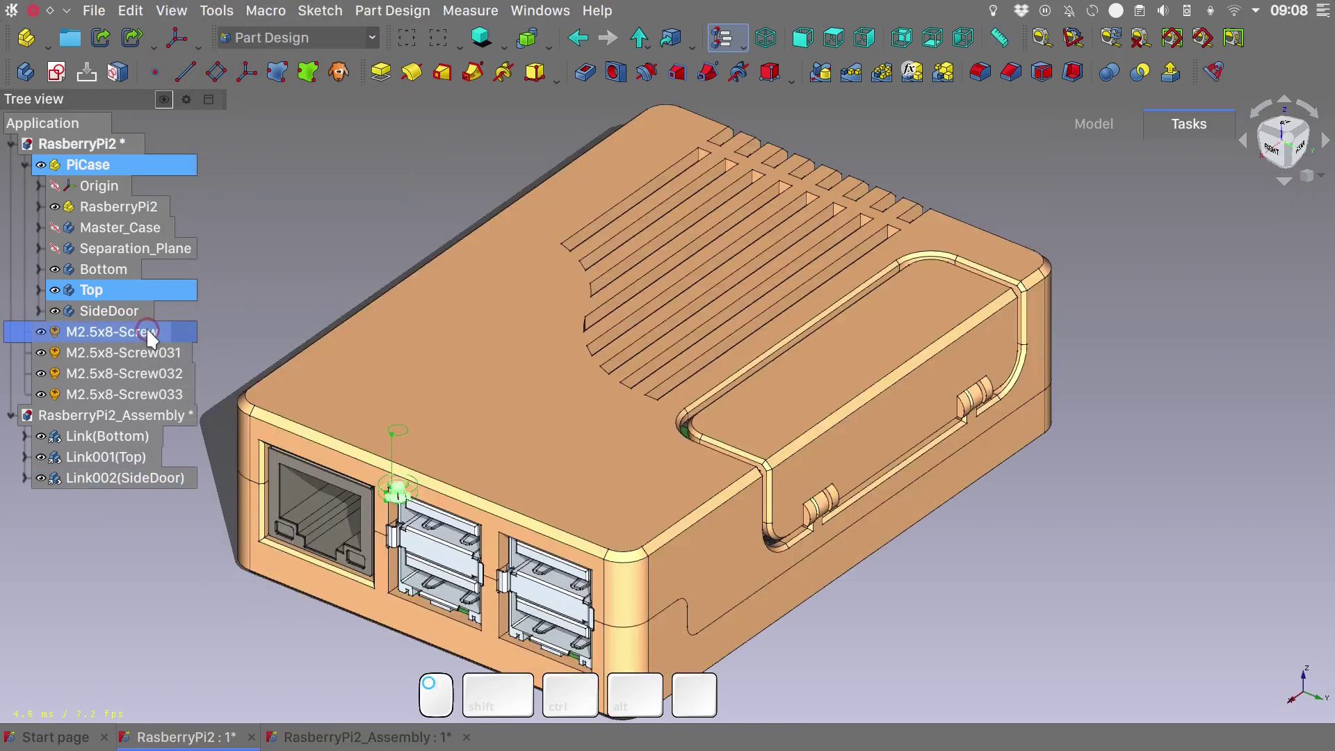
left_click(169, 395, "shift")
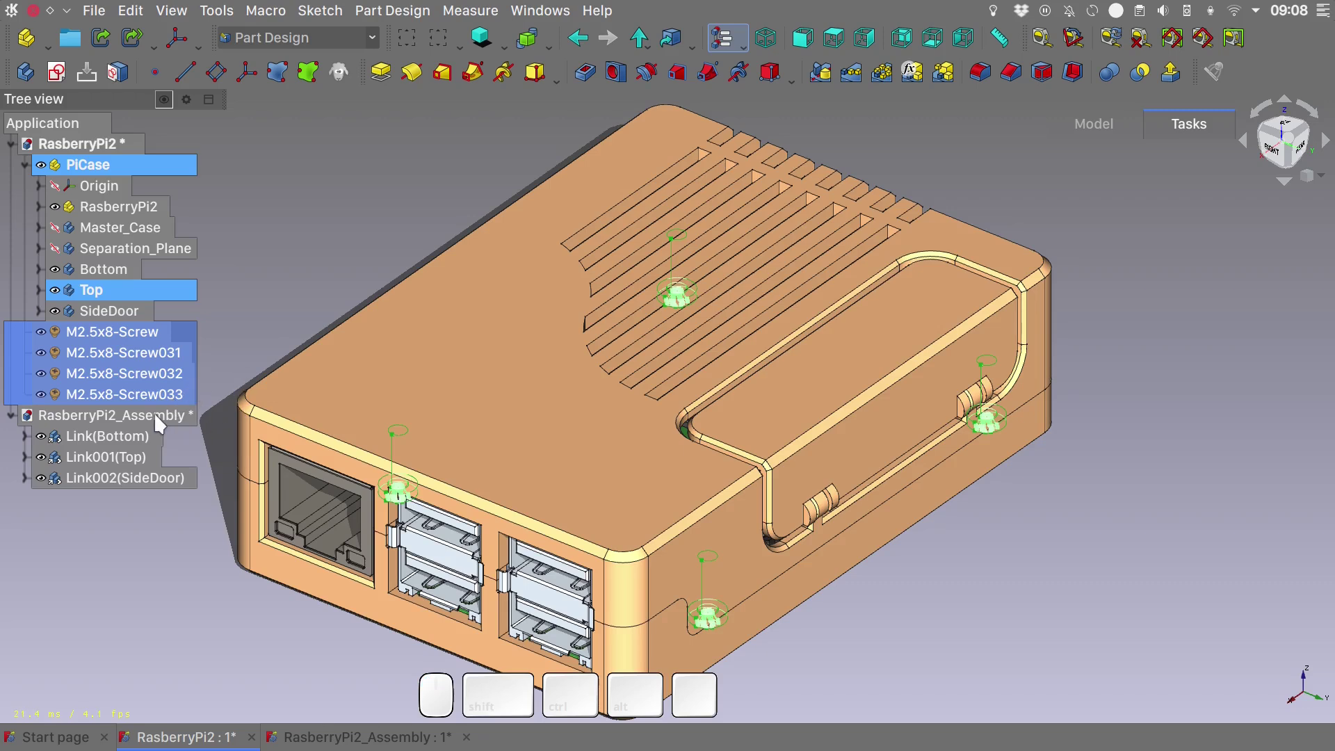
key("ctrl")
right_click(153, 411, "ctrl")
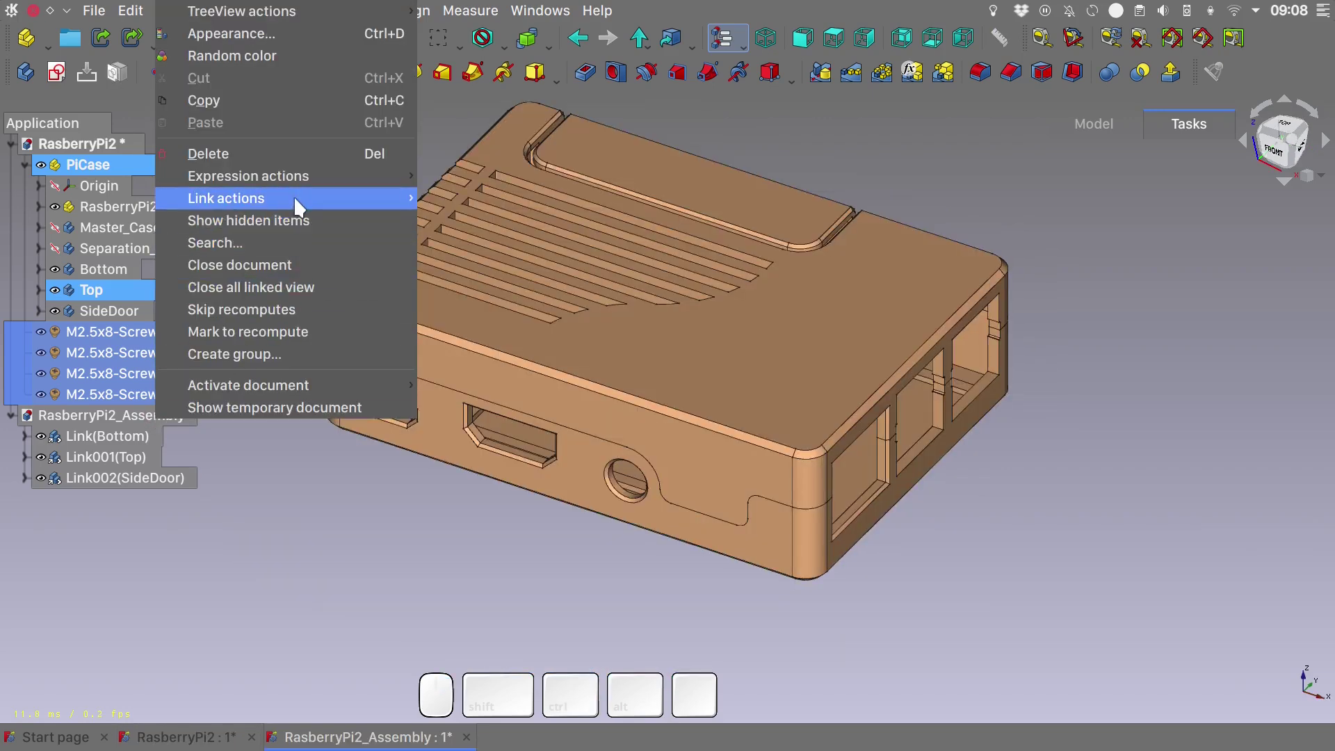
mouse_move(295, 198)
left_click(496, 221)
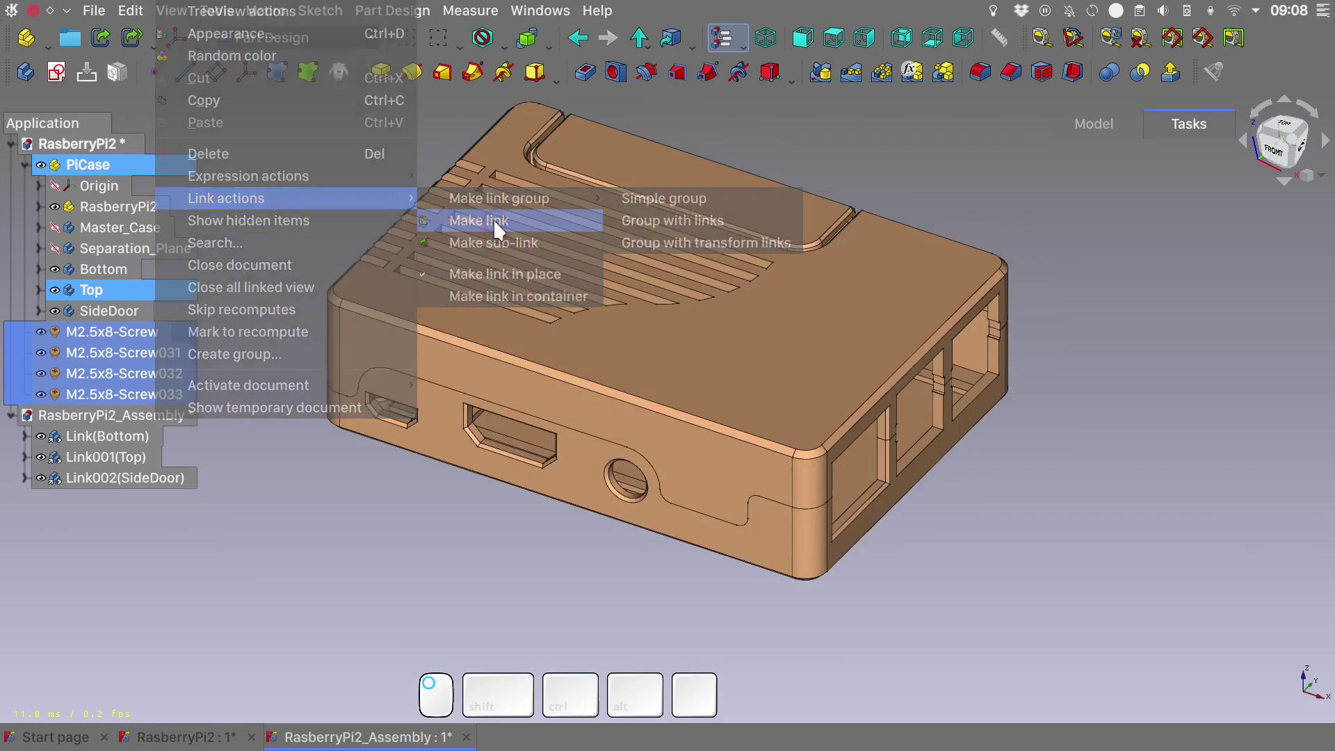
left_click(289, 327)
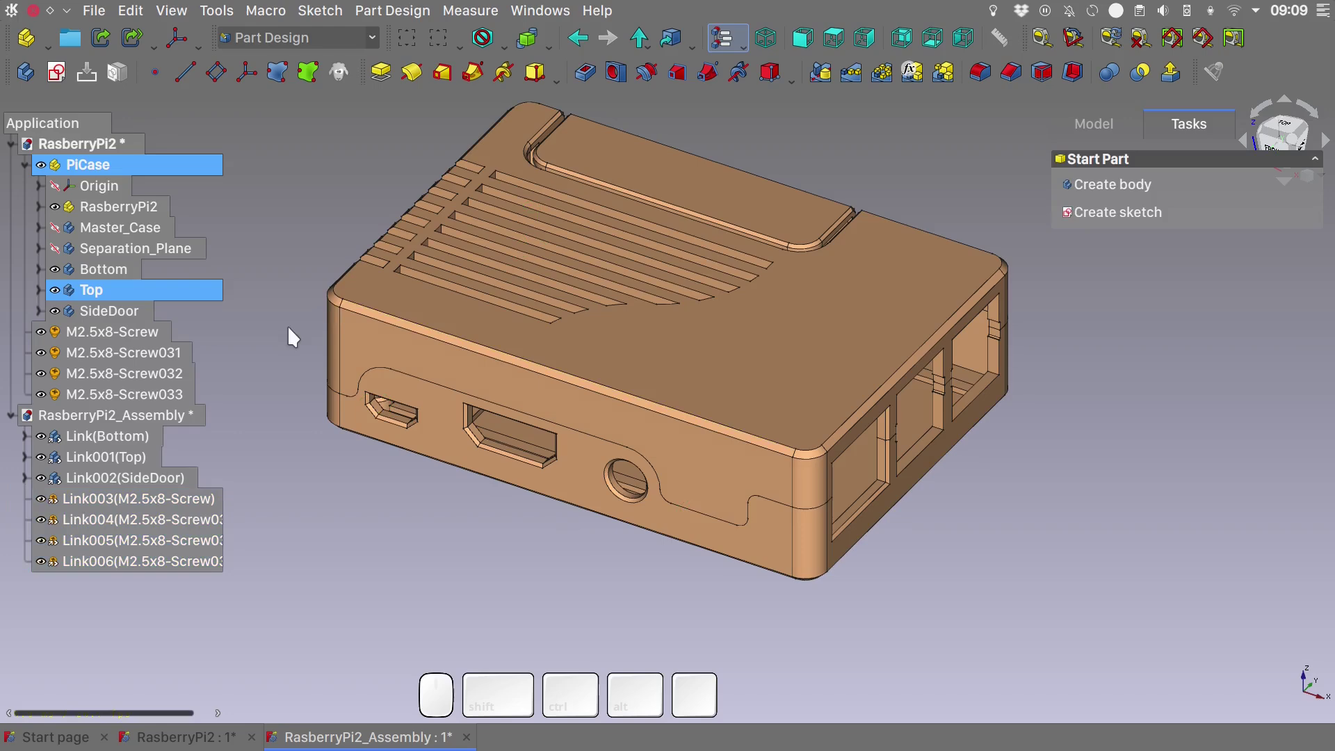
Make a link to the RasberryPi2 board part inside the RasberryPi2_Assembly document.
double_click(131, 202)
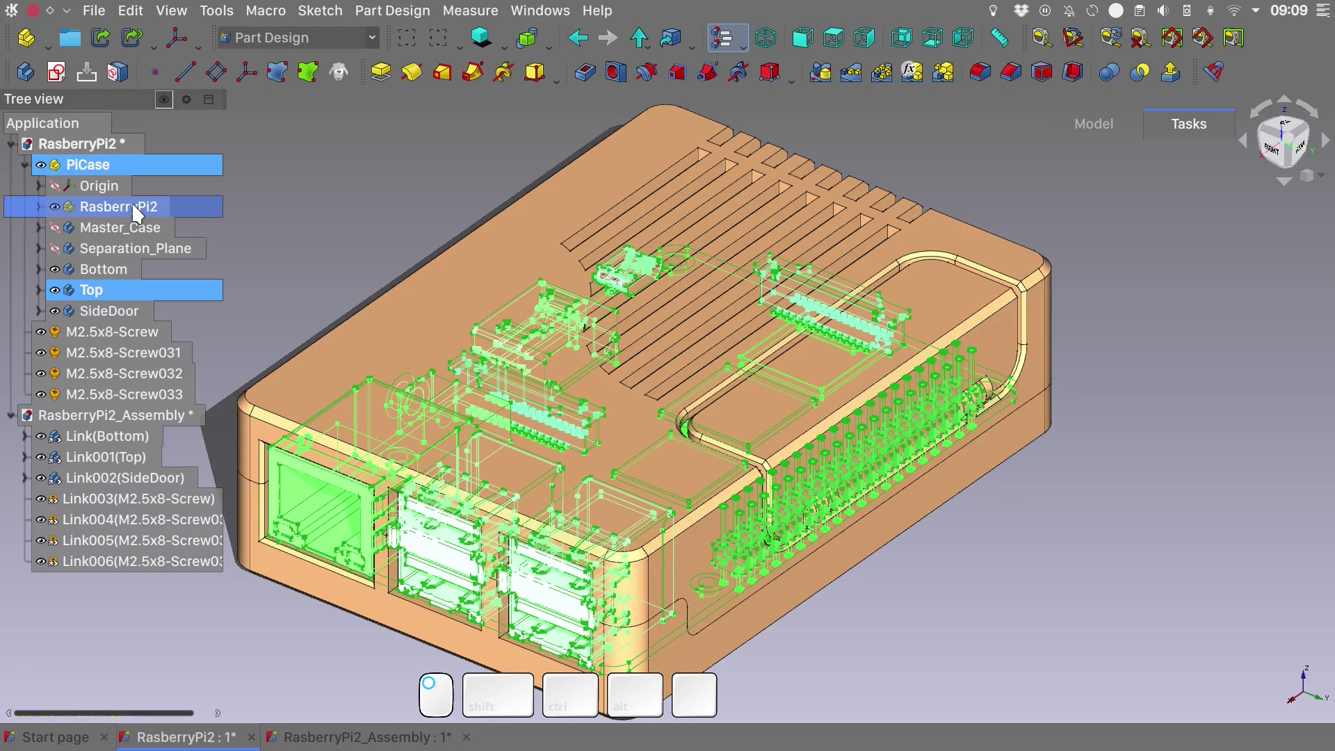
key("ctrl")
right_click(136, 412, "ctrl")
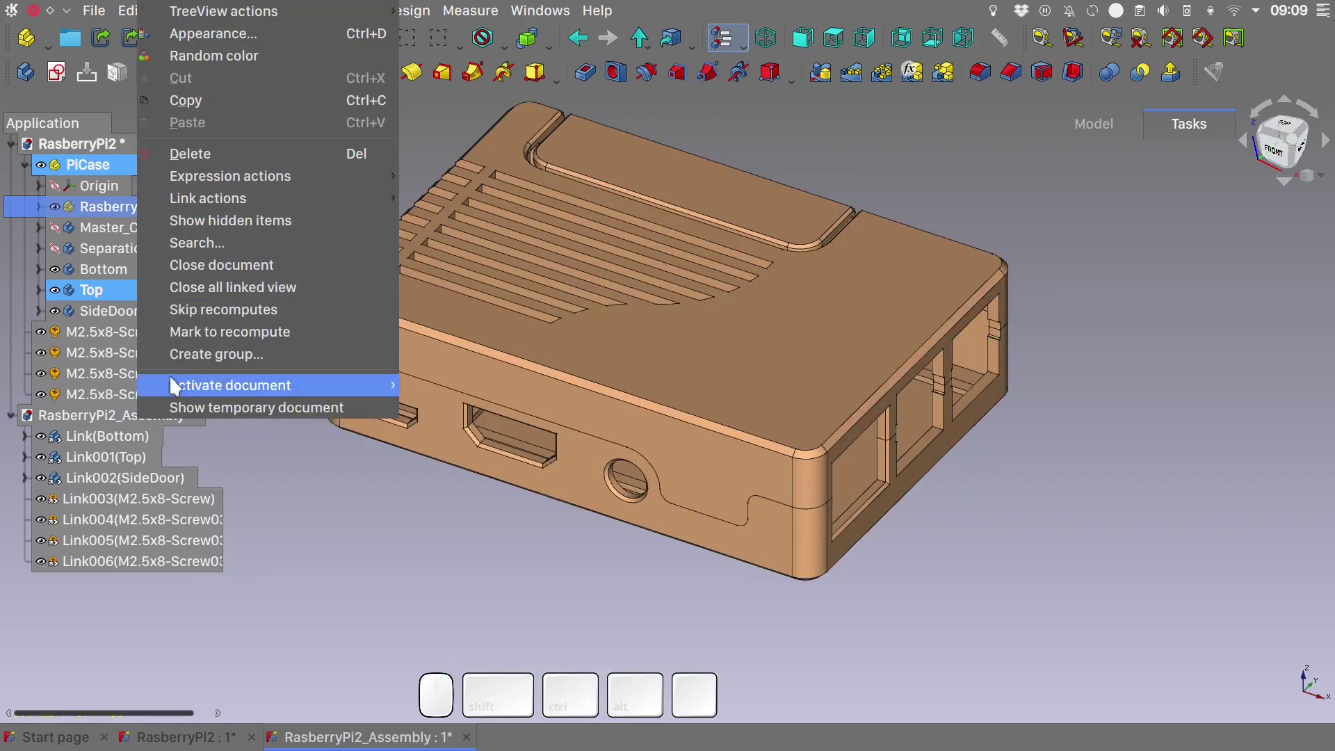
mouse_move(287, 197)
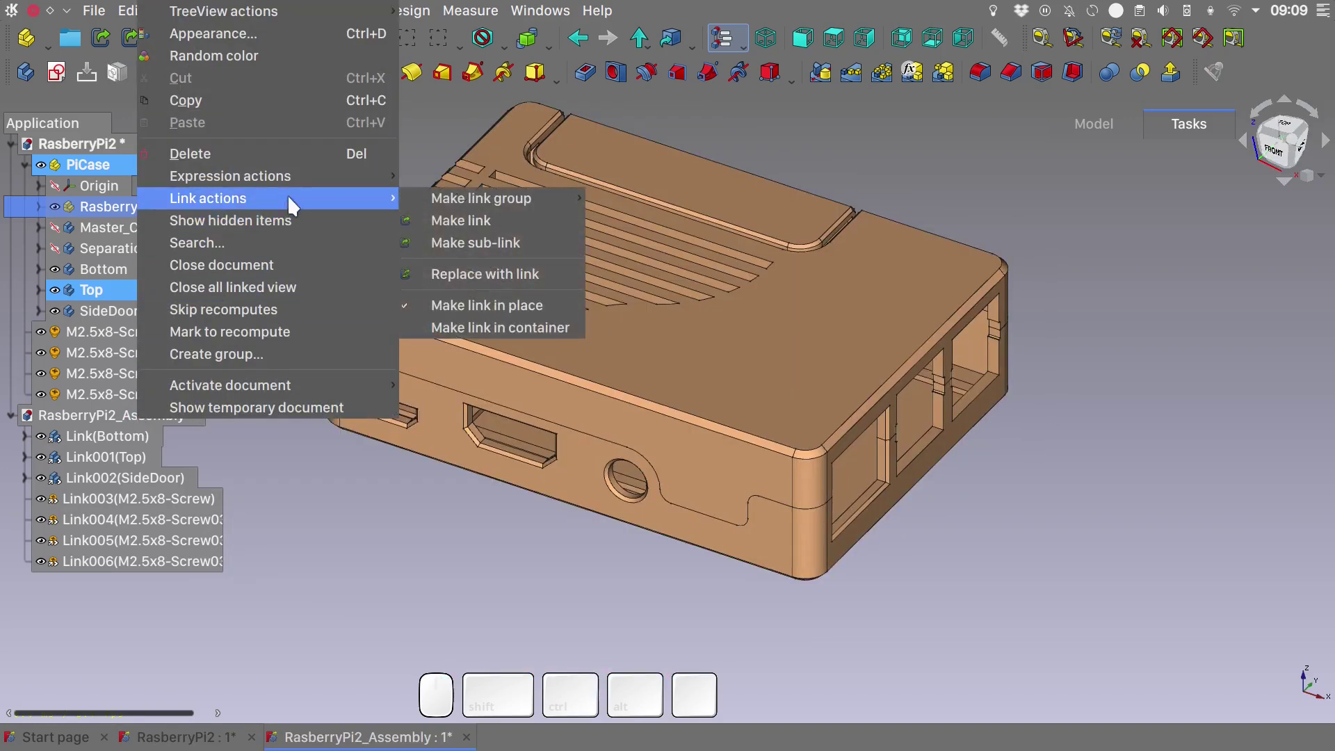
left_click(513, 221)
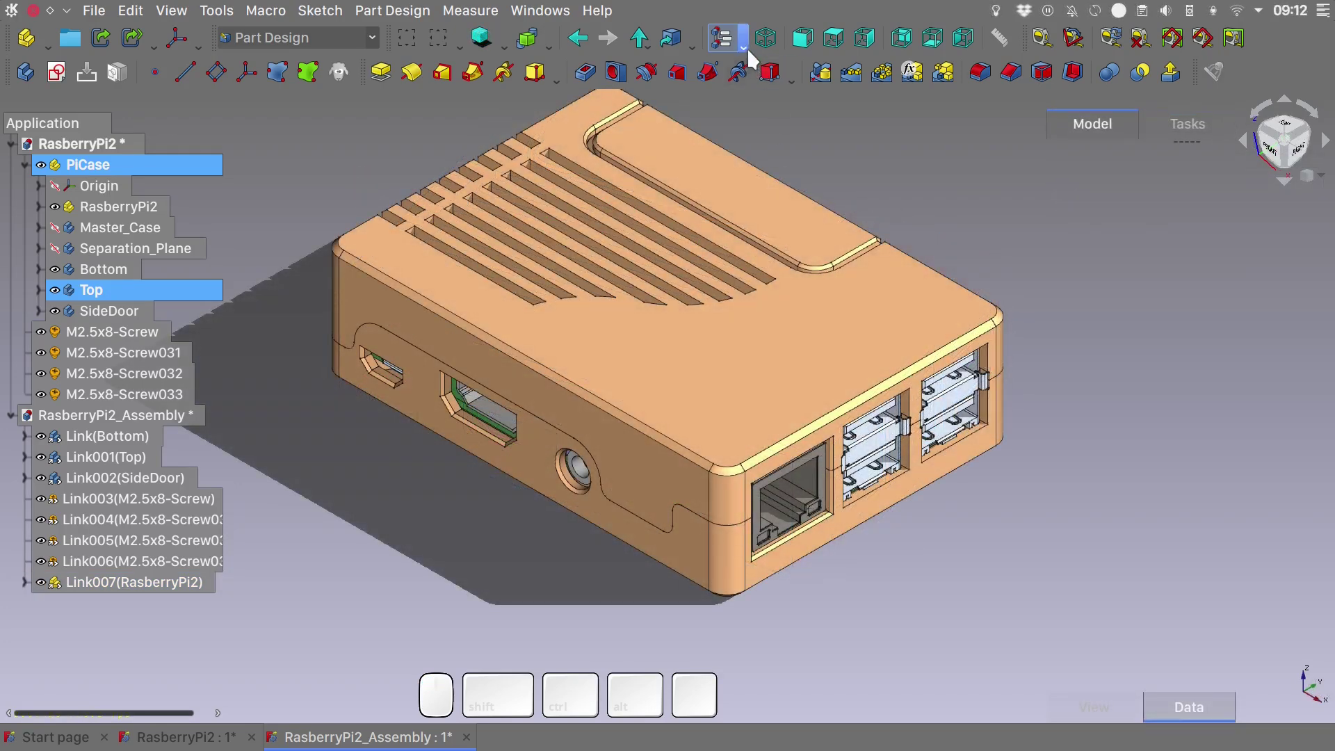
Set the tree view to Single document mode so only the RasberryPi2_Assembly document is listed.
left_click(744, 47)
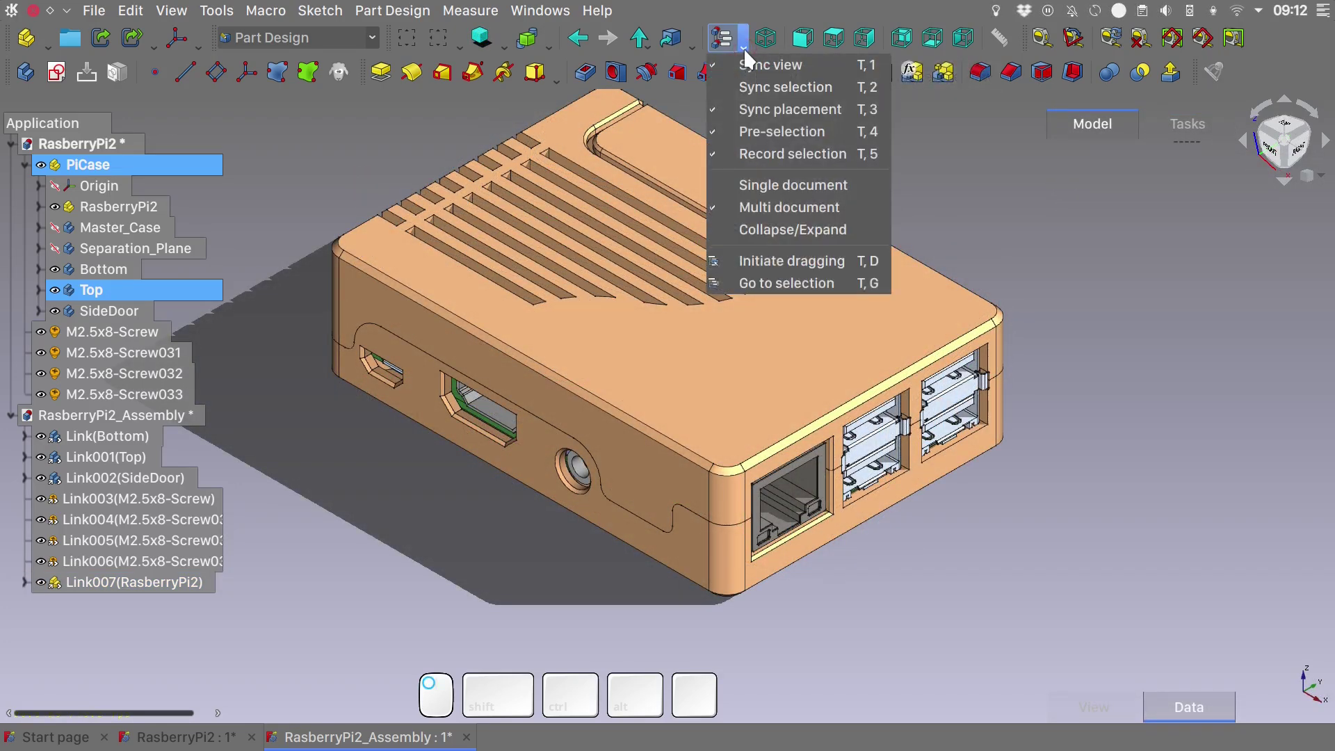
left_click(772, 188)
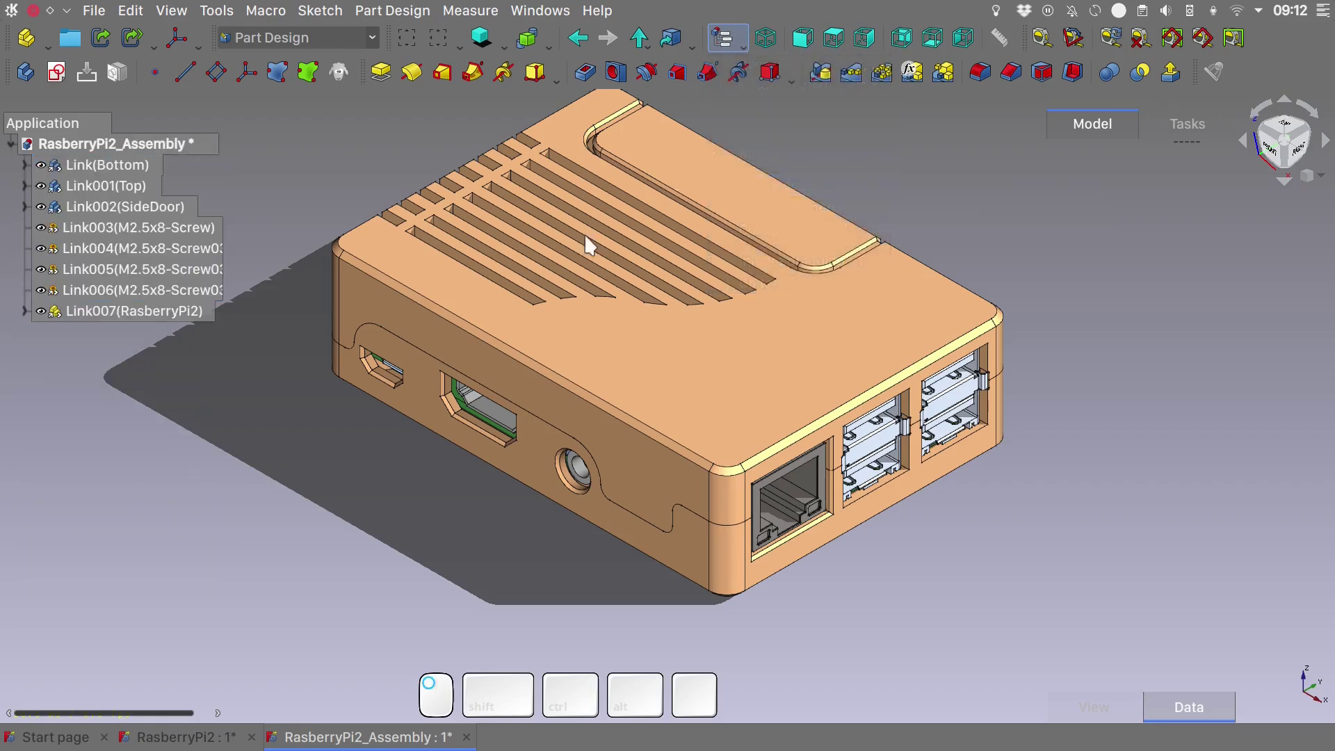
left_click(328, 202)
Create a new assembly container in the Assembly 3 workbench and rename it Pi2_Assembly.
left_click(370, 36)
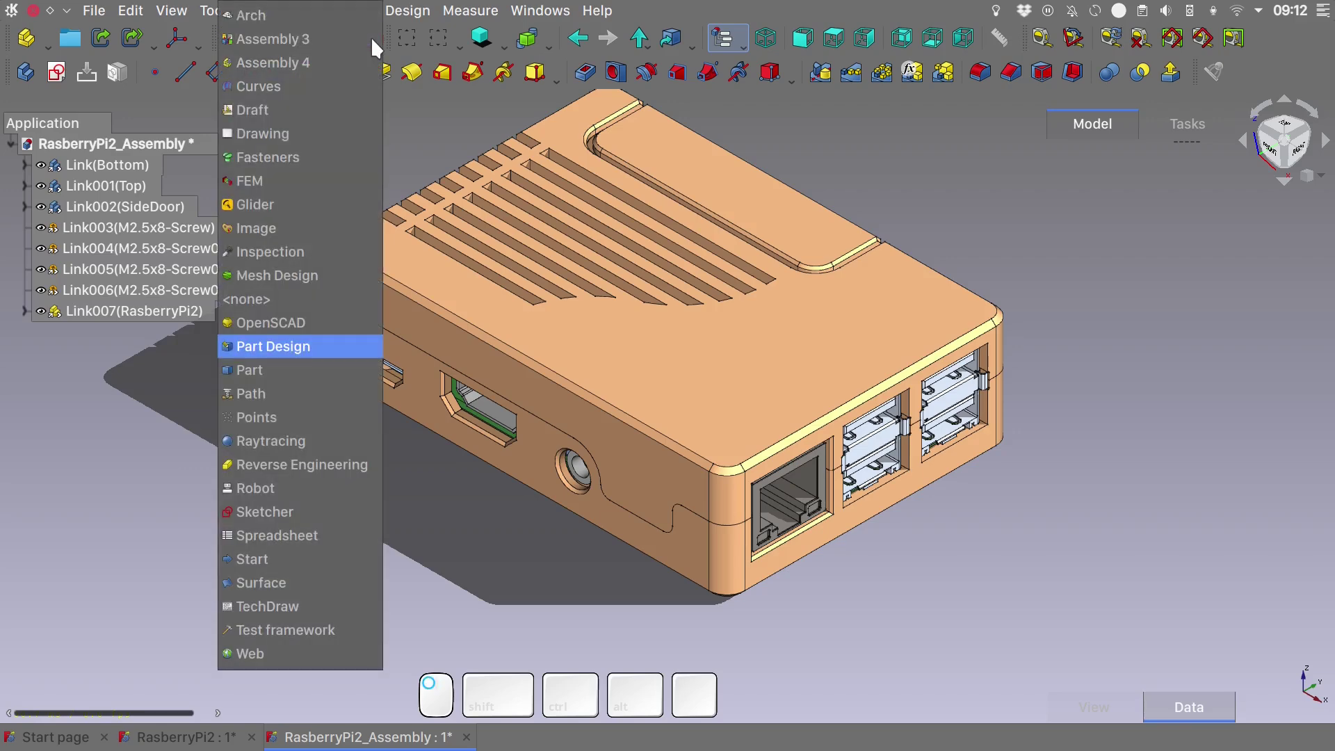
left_click(319, 39)
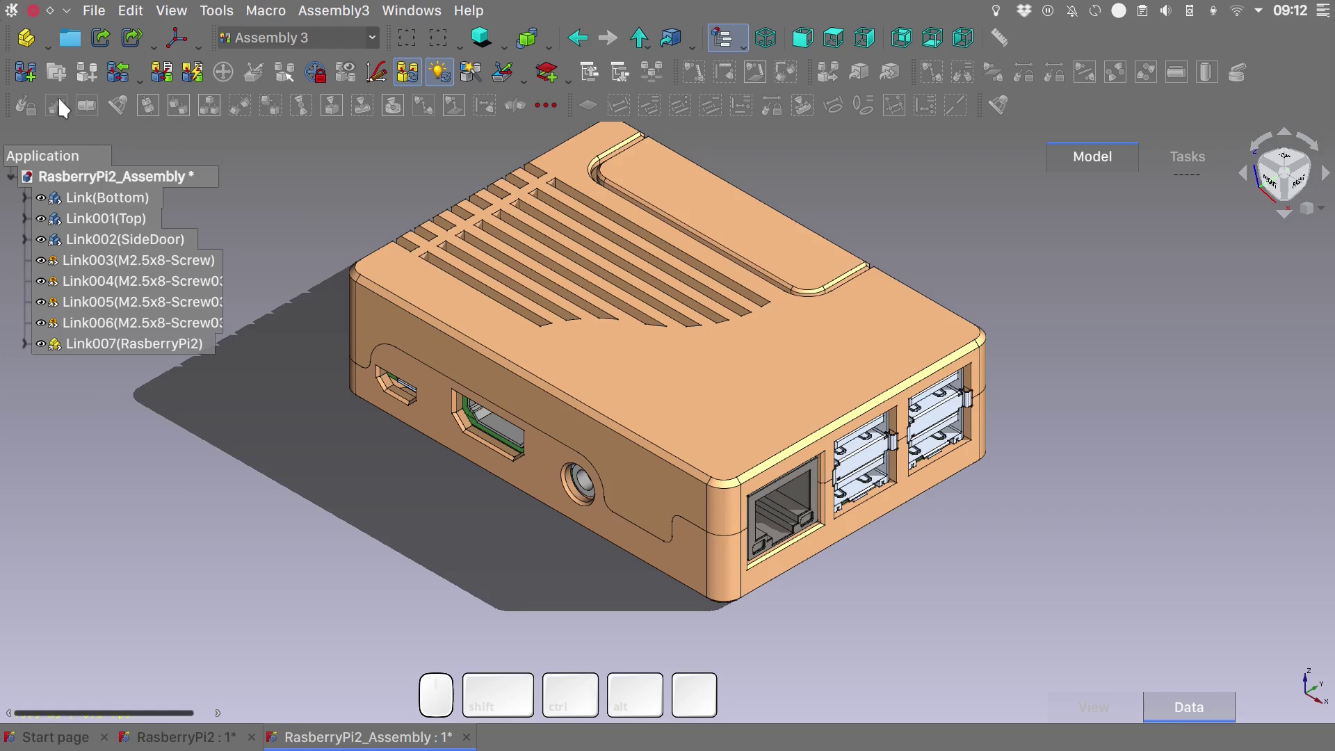
left_click(22, 64)
left_click(108, 370)
key("F2")
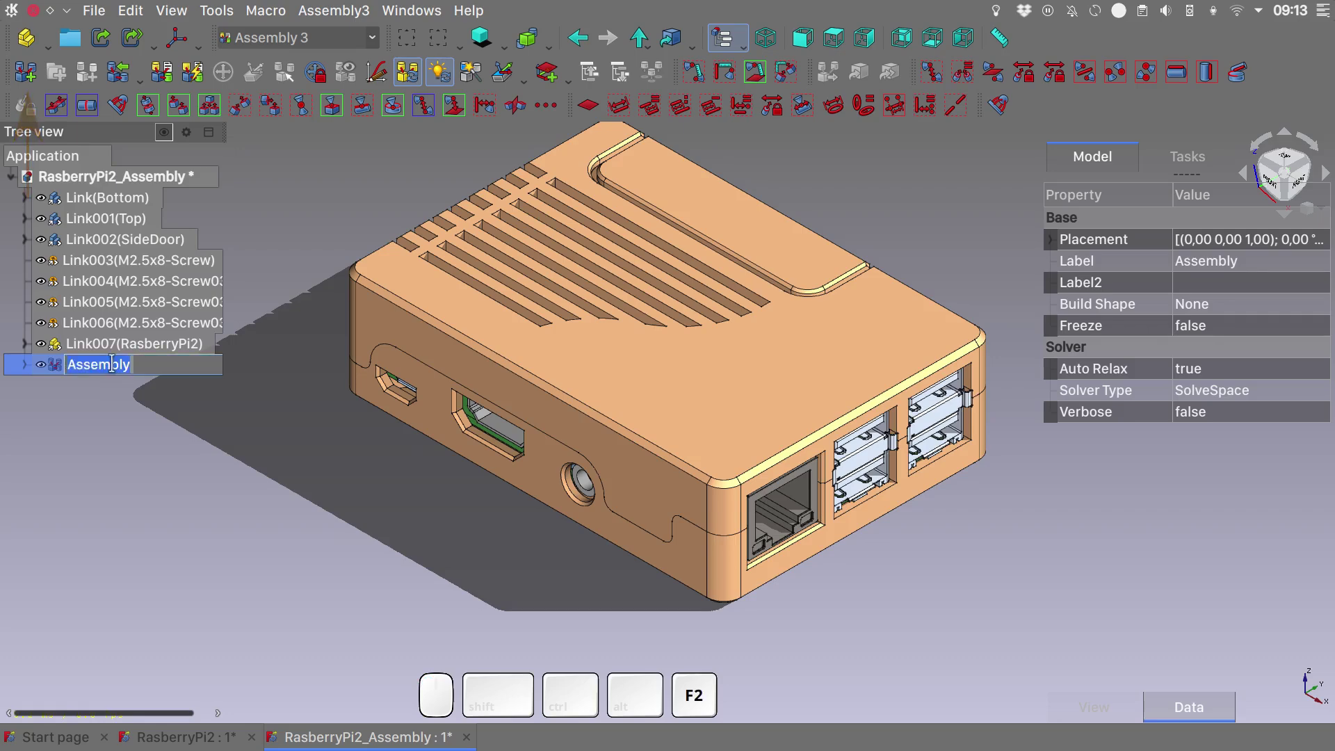
type("Pi2_Assembly")
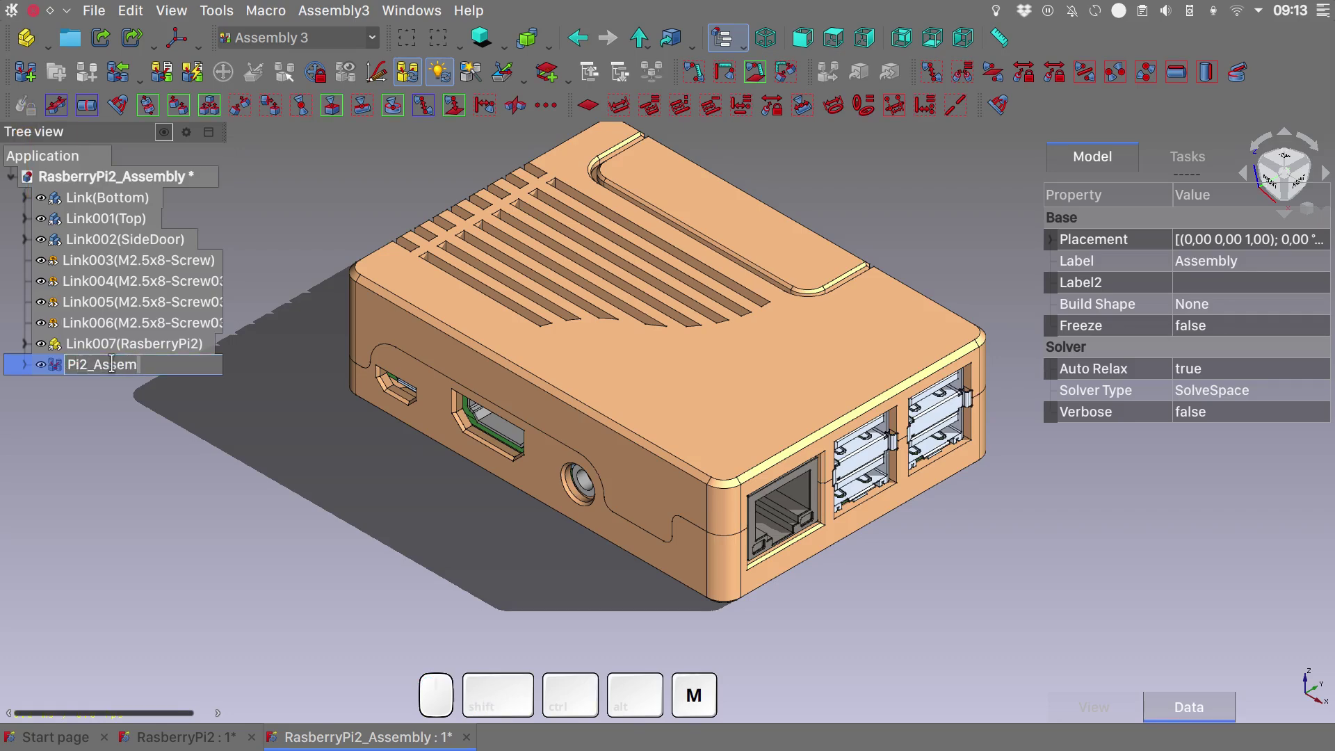
key("Return")
Move all eight links, from Bottom through RasberryPi2, into Pi2_Assembly and expand its Parts group.
left_click(132, 198)
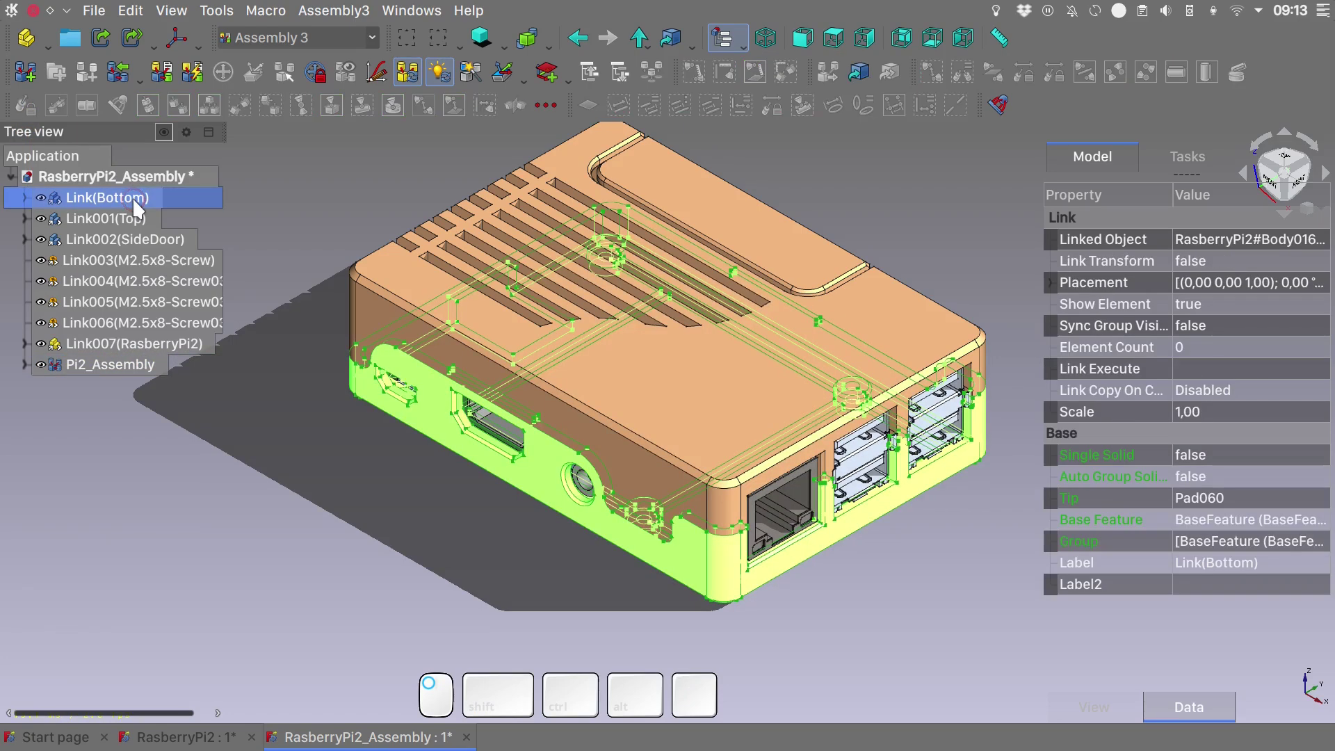
left_click(178, 340, "shift")
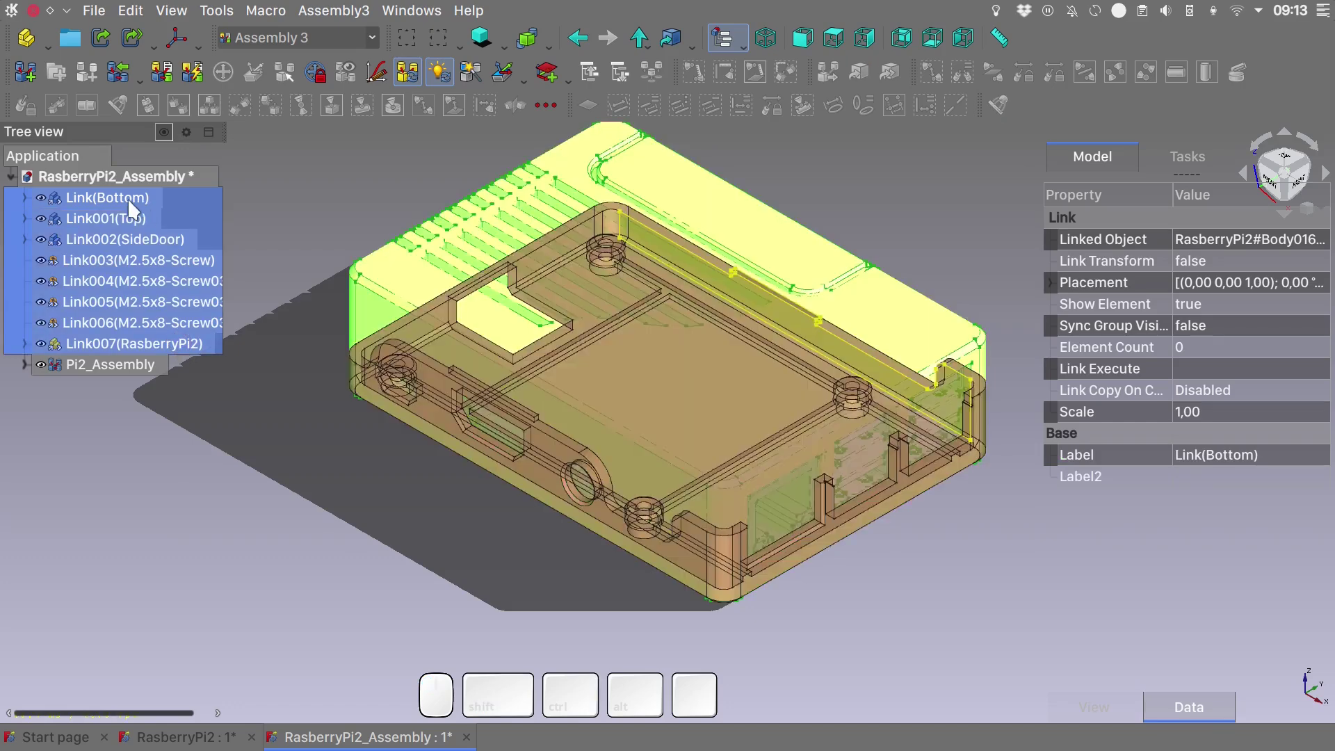
left_click_drag(130, 206, 129, 377)
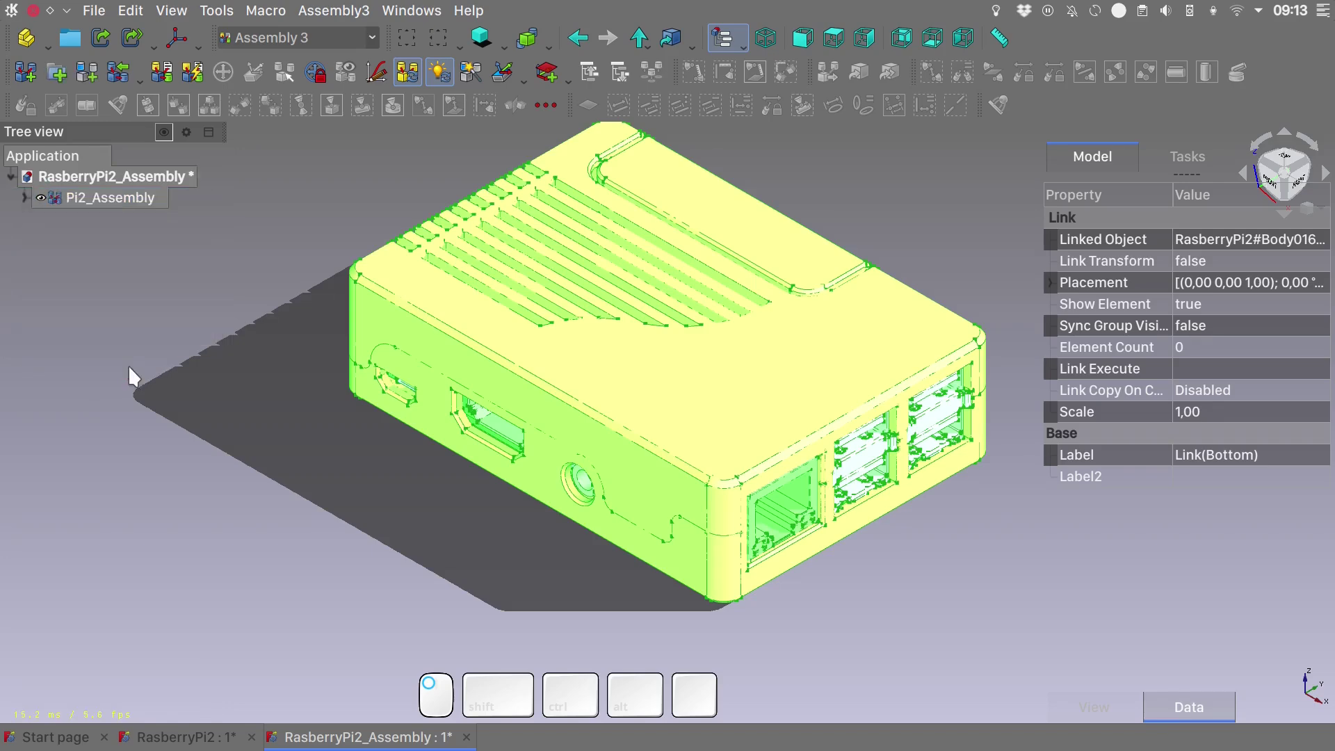
left_click(23, 198)
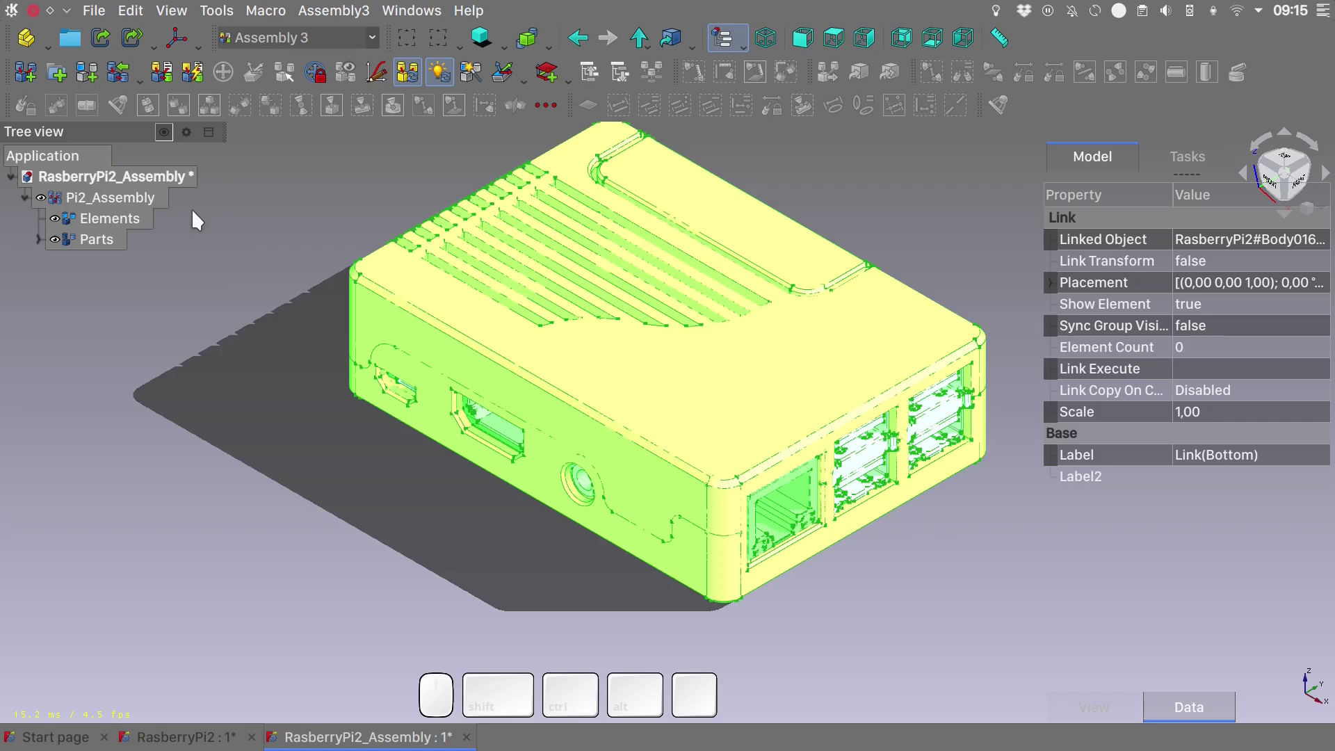
left_click(39, 240)
left_click(303, 232)
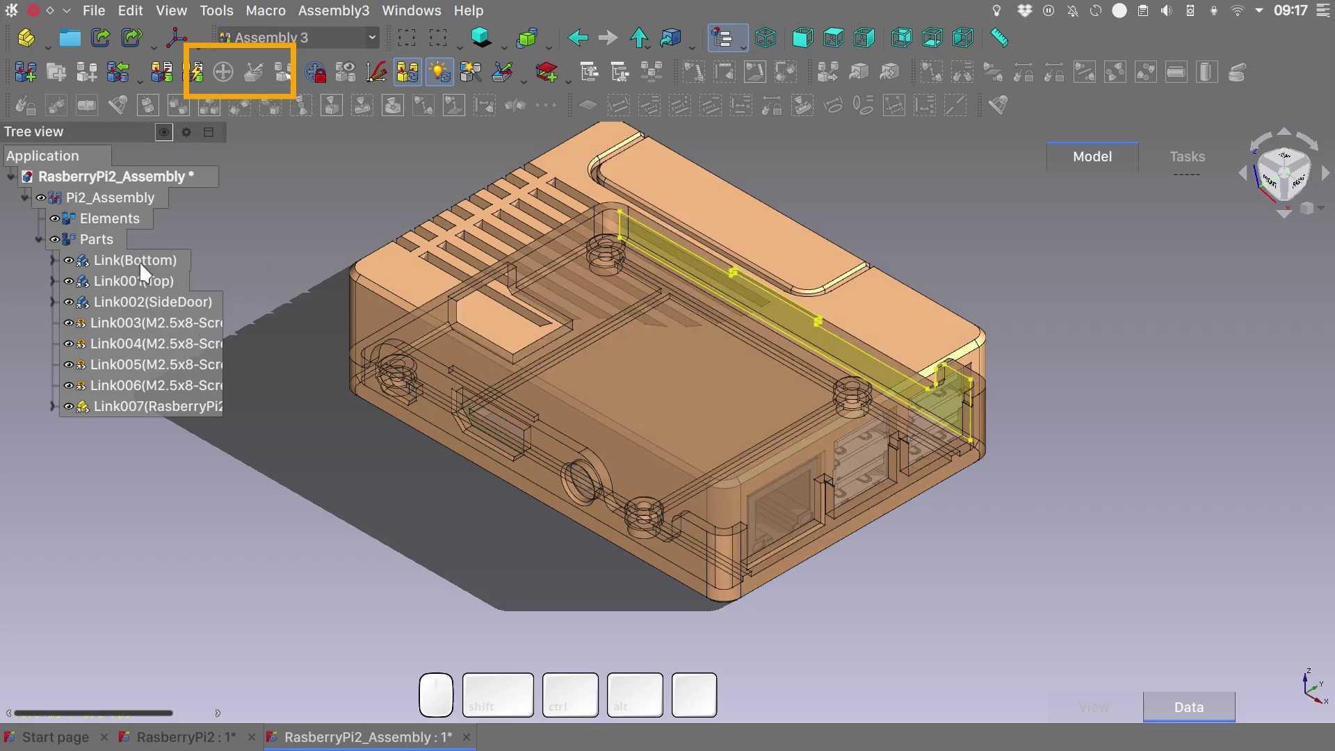
Move the Top part upward along Z and then along negative Y, off the case bottom.
left_click(138, 280)
key("v")
key("t")
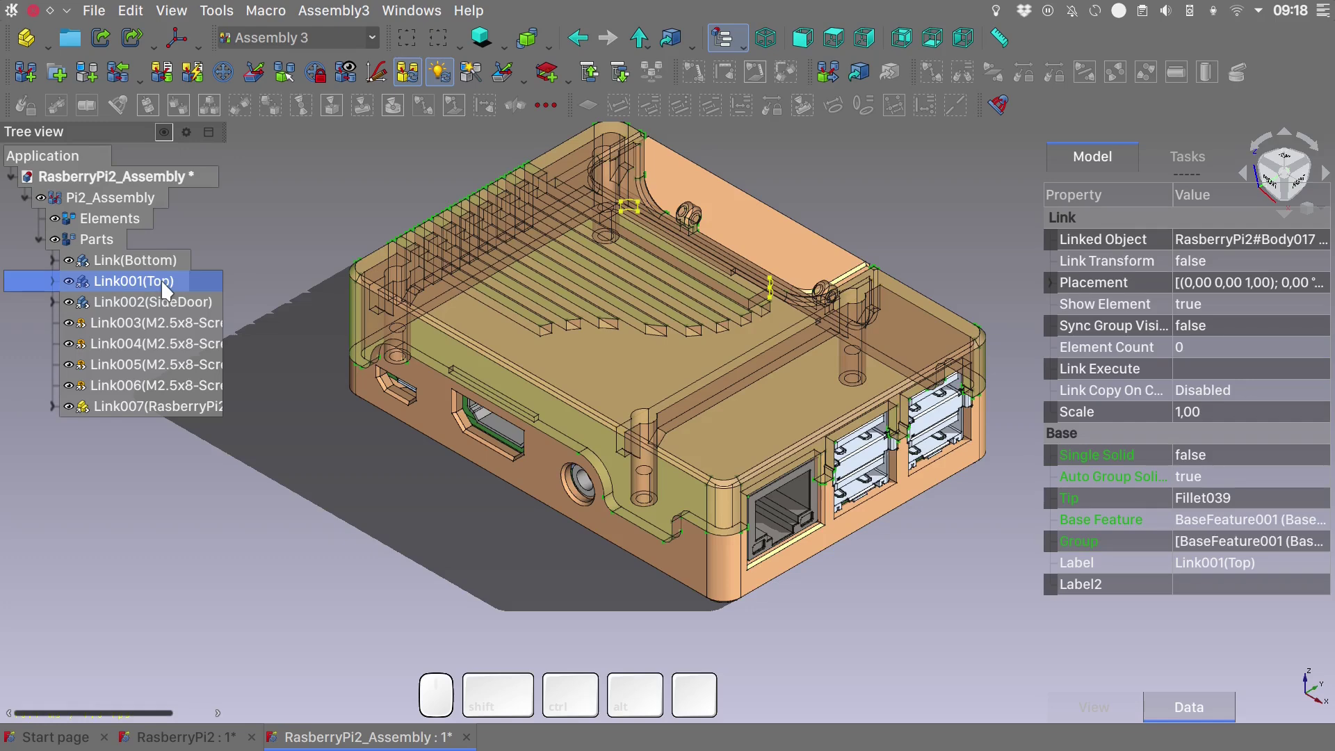
key("v")
key("t")
key("v")
key("t")
left_click(254, 73)
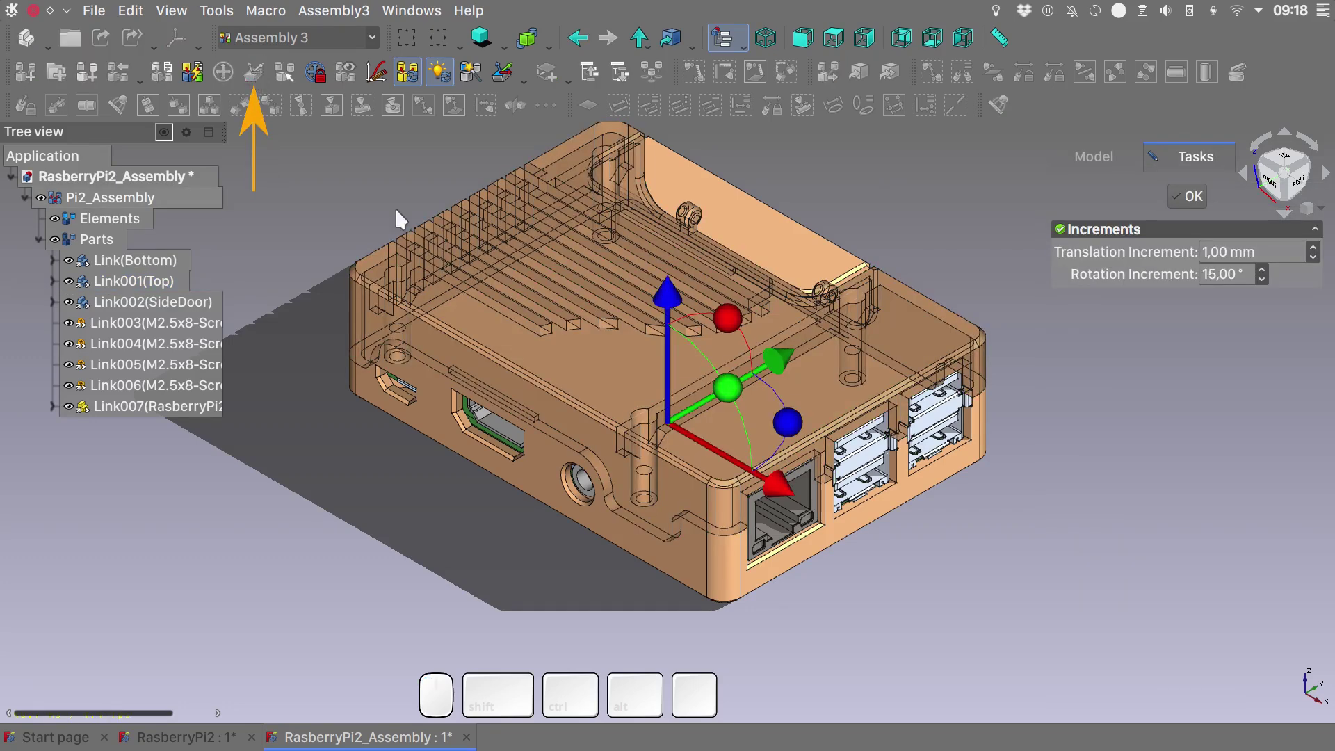
left_click_drag(669, 289, 678, 210)
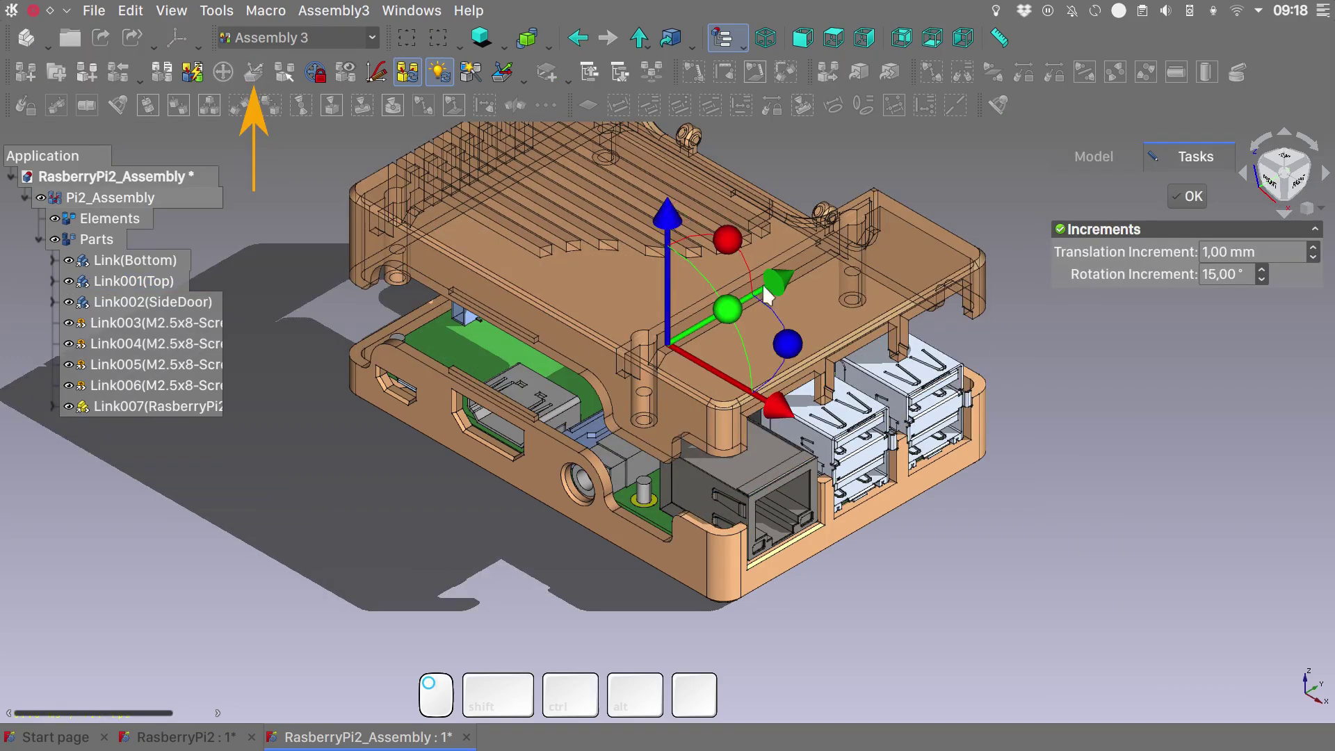
left_click_drag(769, 287, 628, 404)
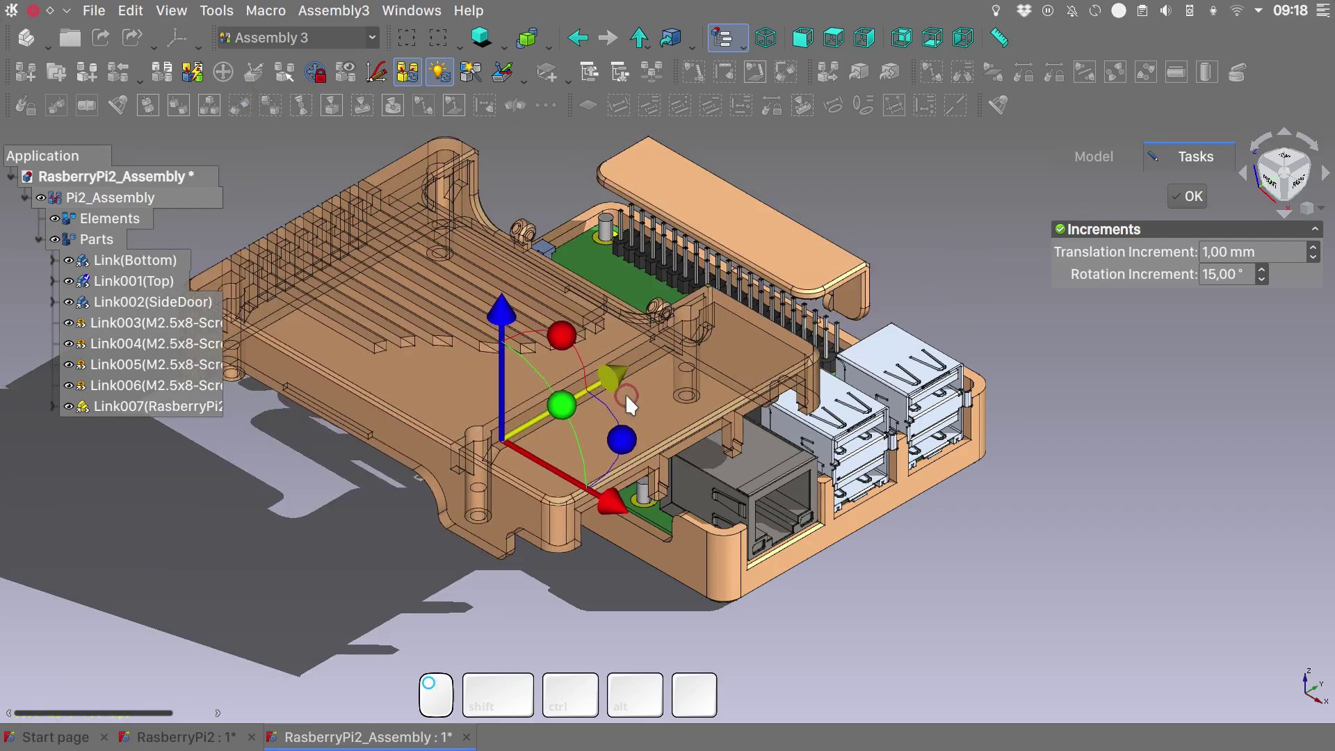
left_click(190, 299)
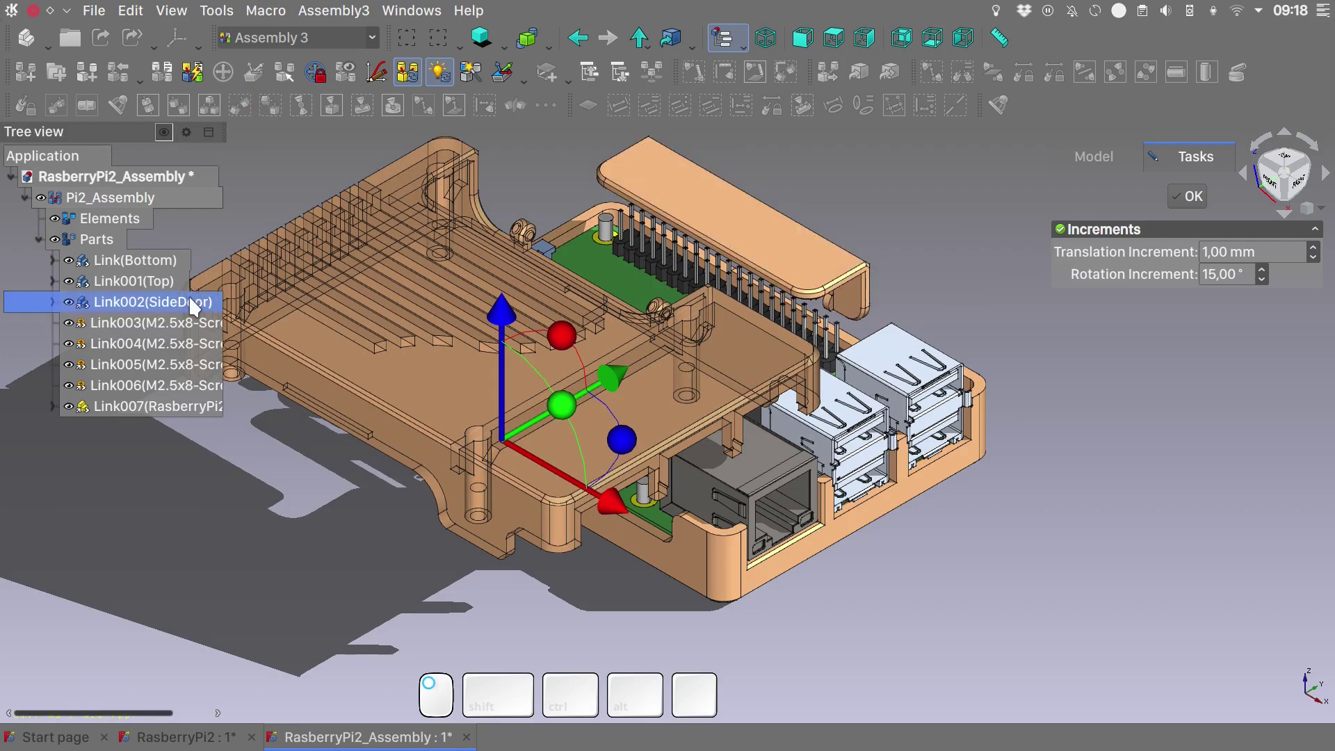
key("Escape")
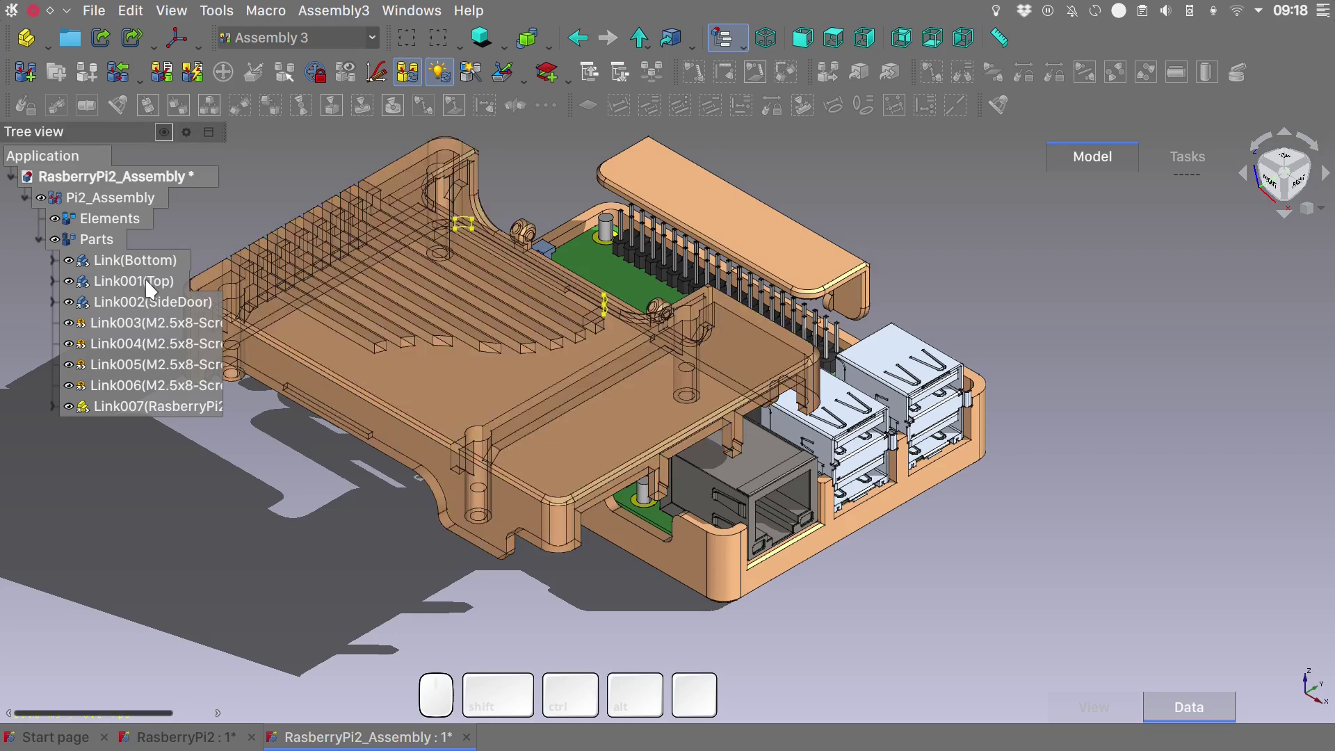
Move the SideDoor part upward and outward, away from the GPIO header side of the case.
left_click(162, 302)
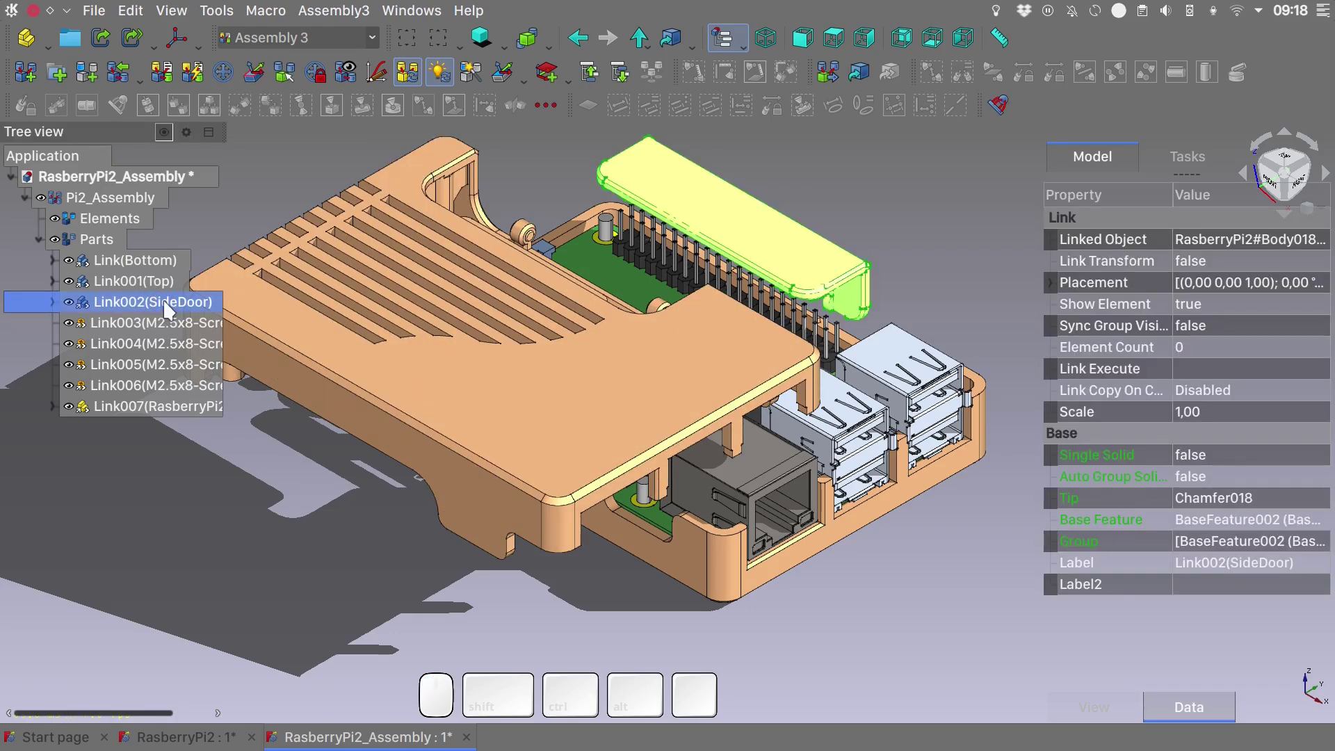
left_click(251, 73)
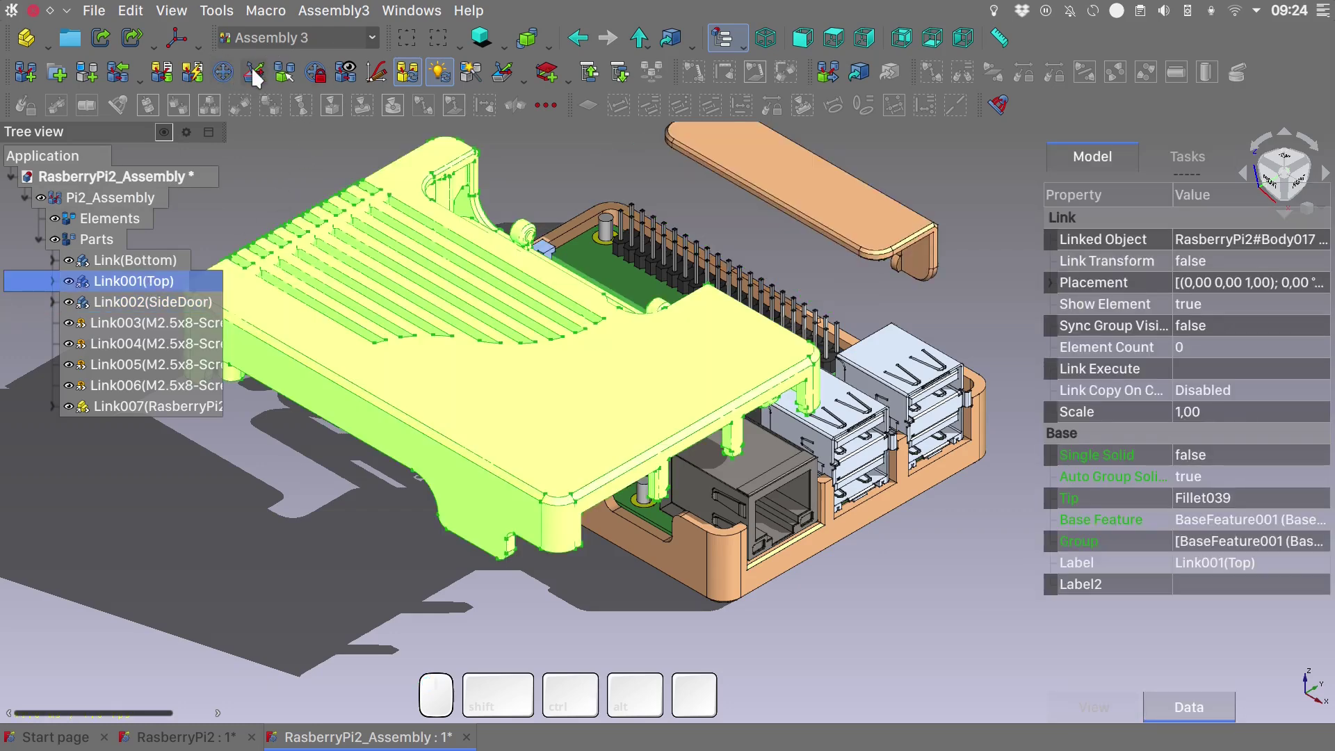
right_click(143, 288)
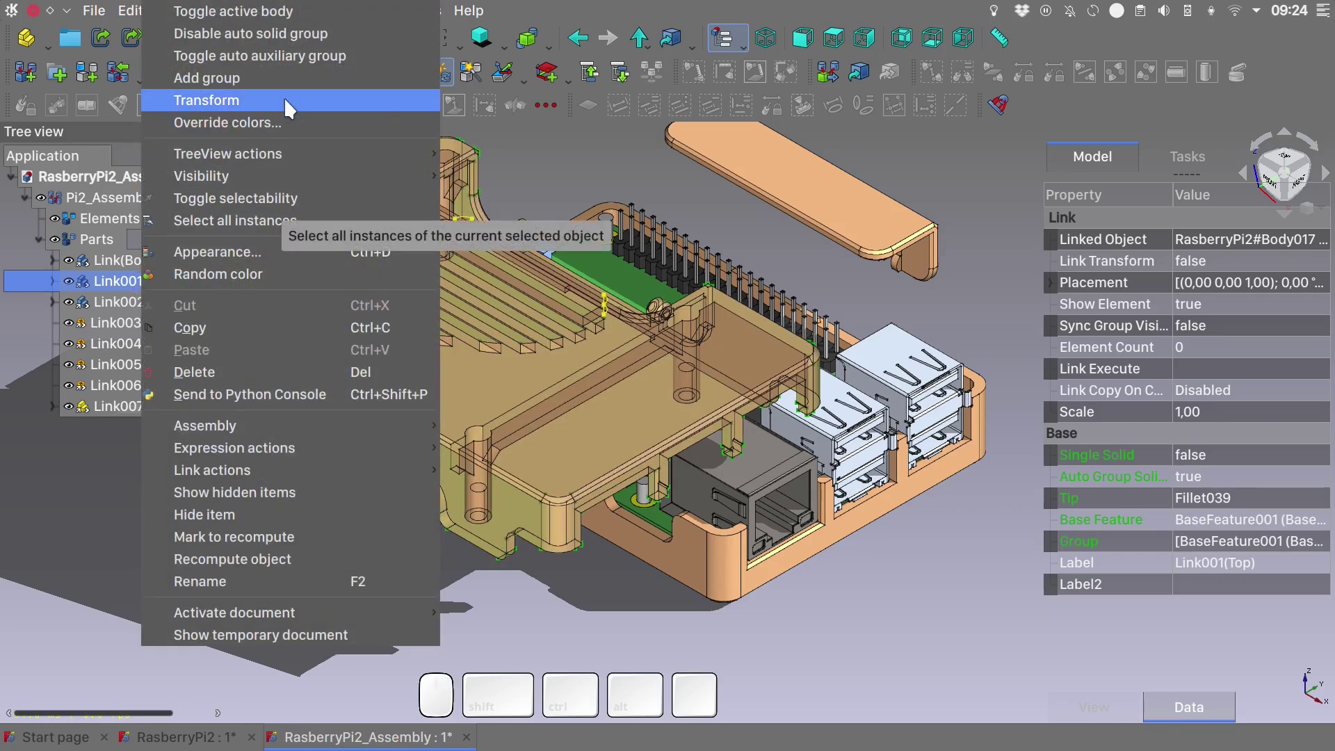
left_click(555, 144)
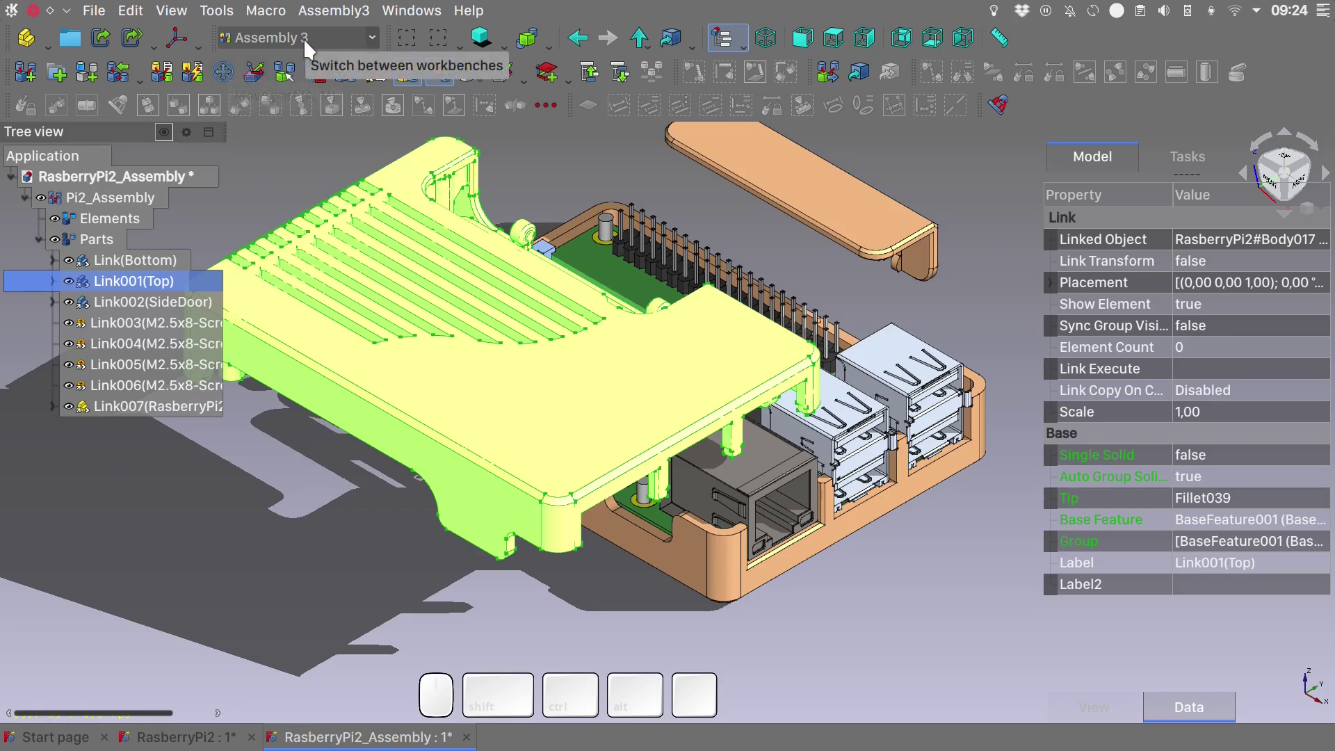
left_click(574, 163)
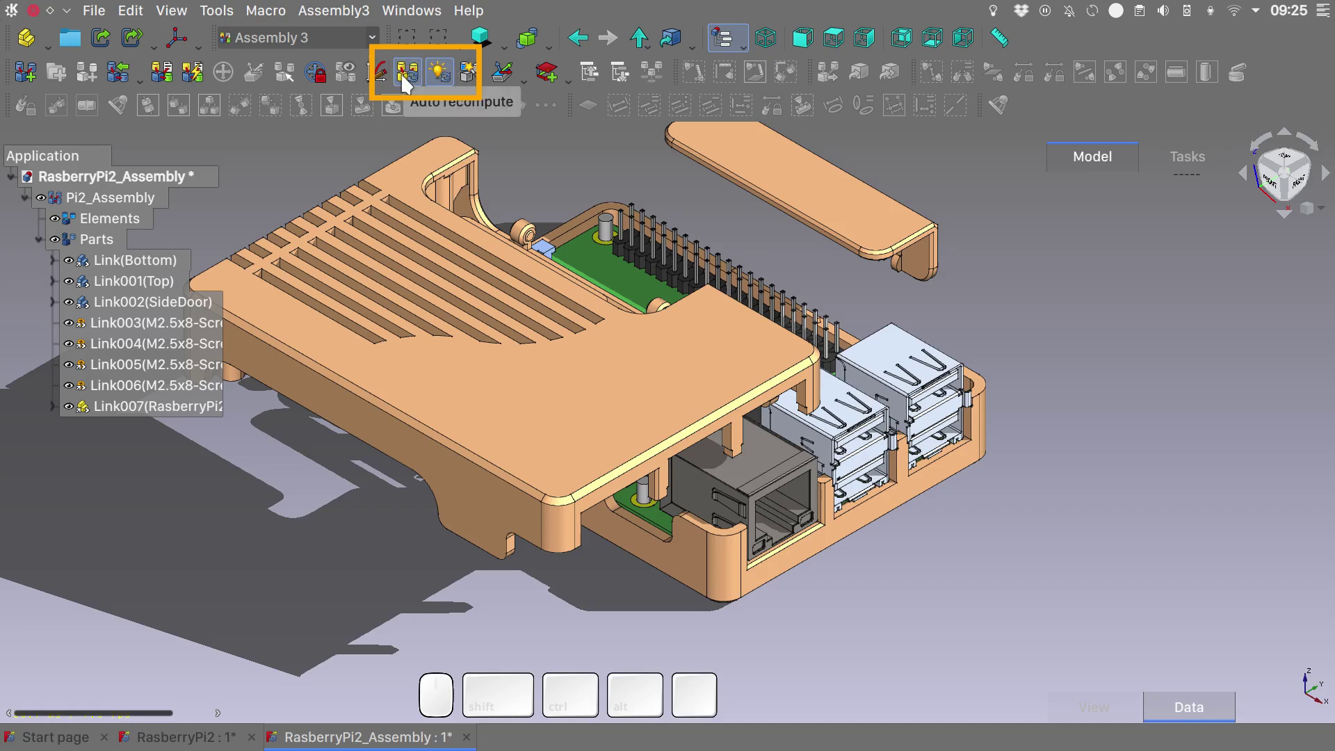
left_click(439, 74)
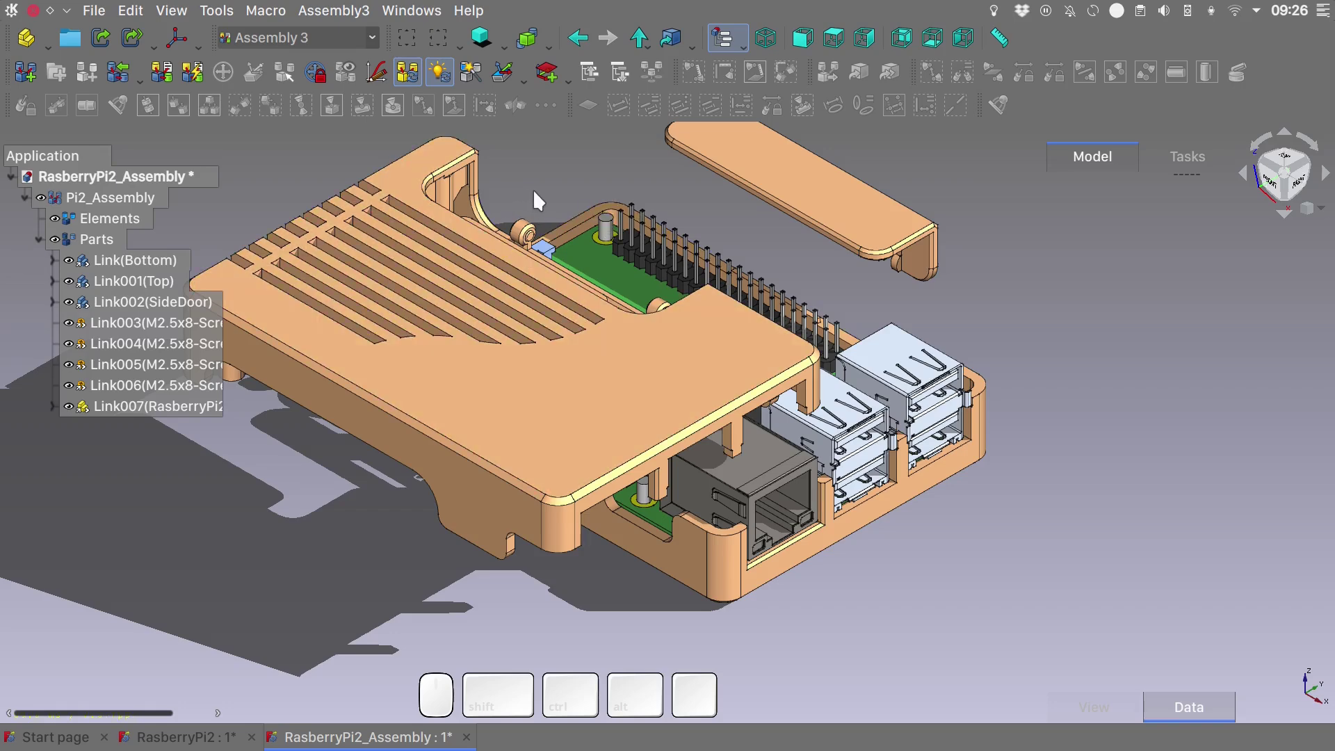
Fix the case bottom in place by adding a Locked constraint to its flat underside face.
key("alt")
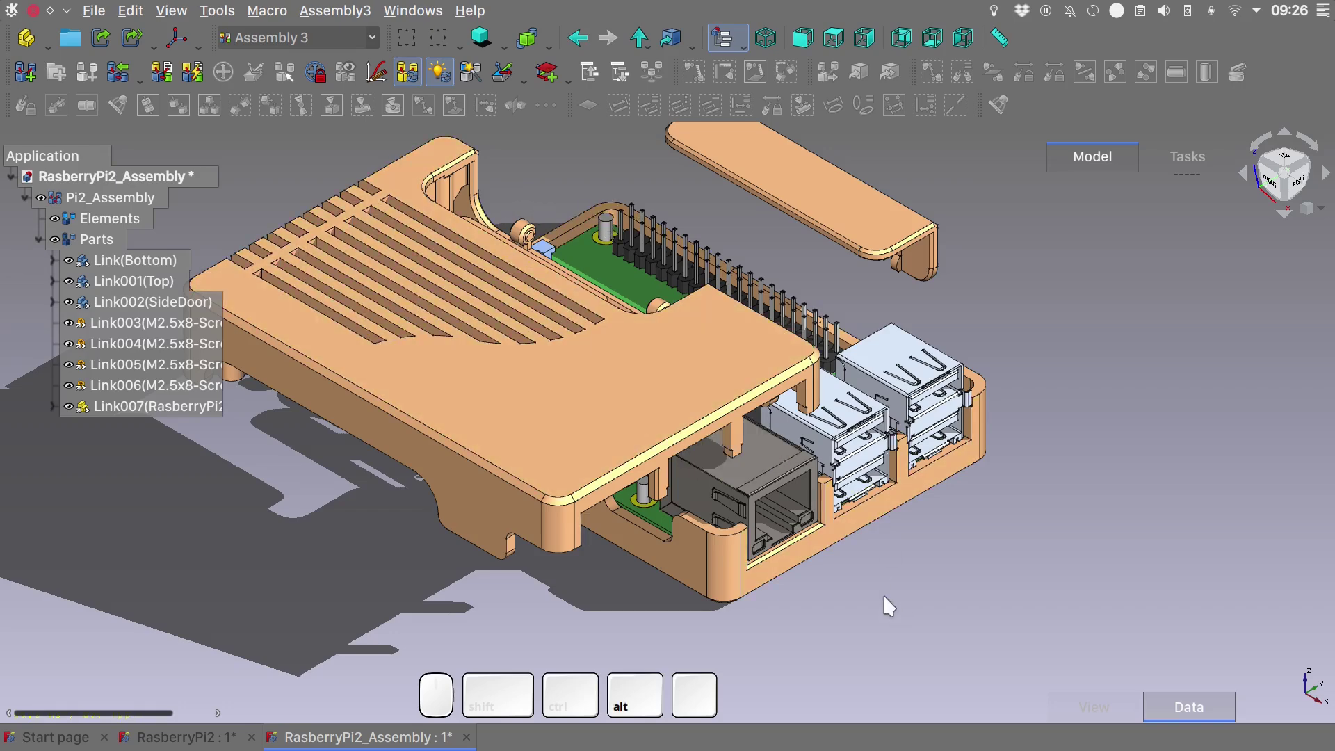
left_click_drag(883, 594, 790, 507, "alt")
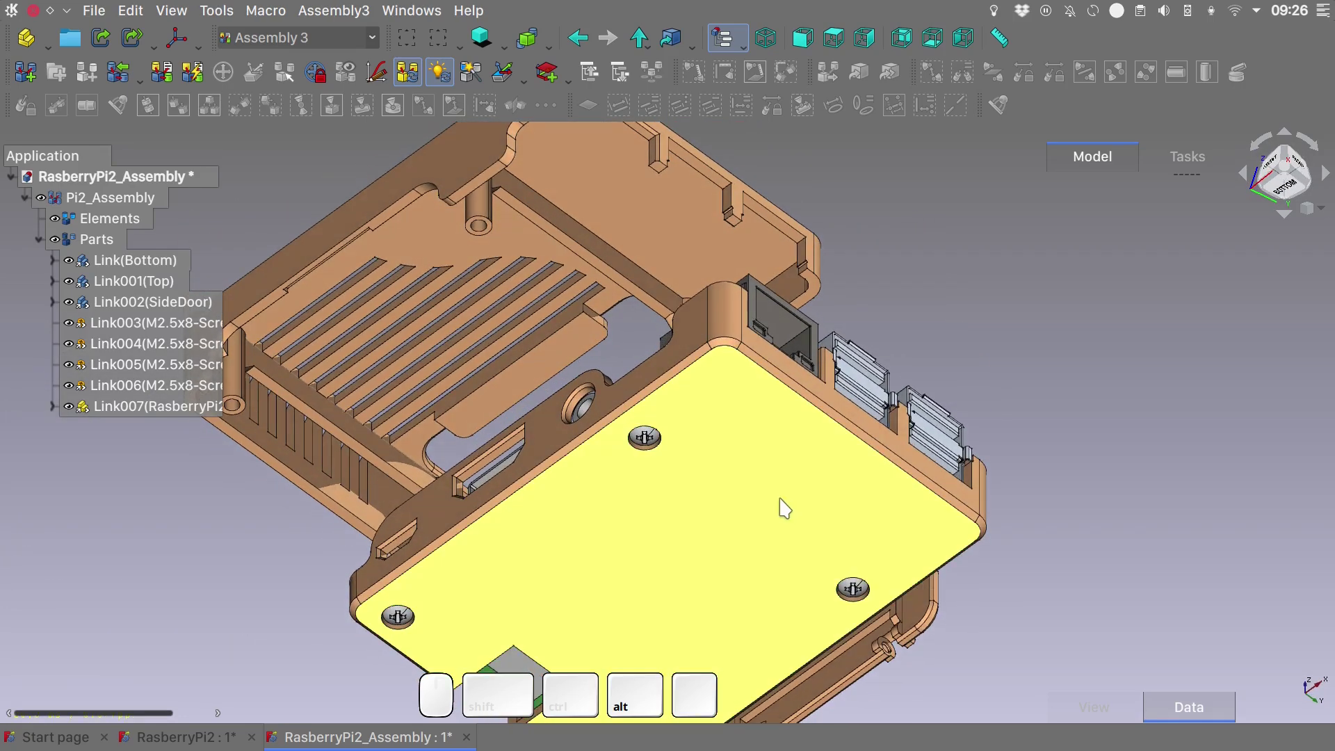
left_click(783, 509)
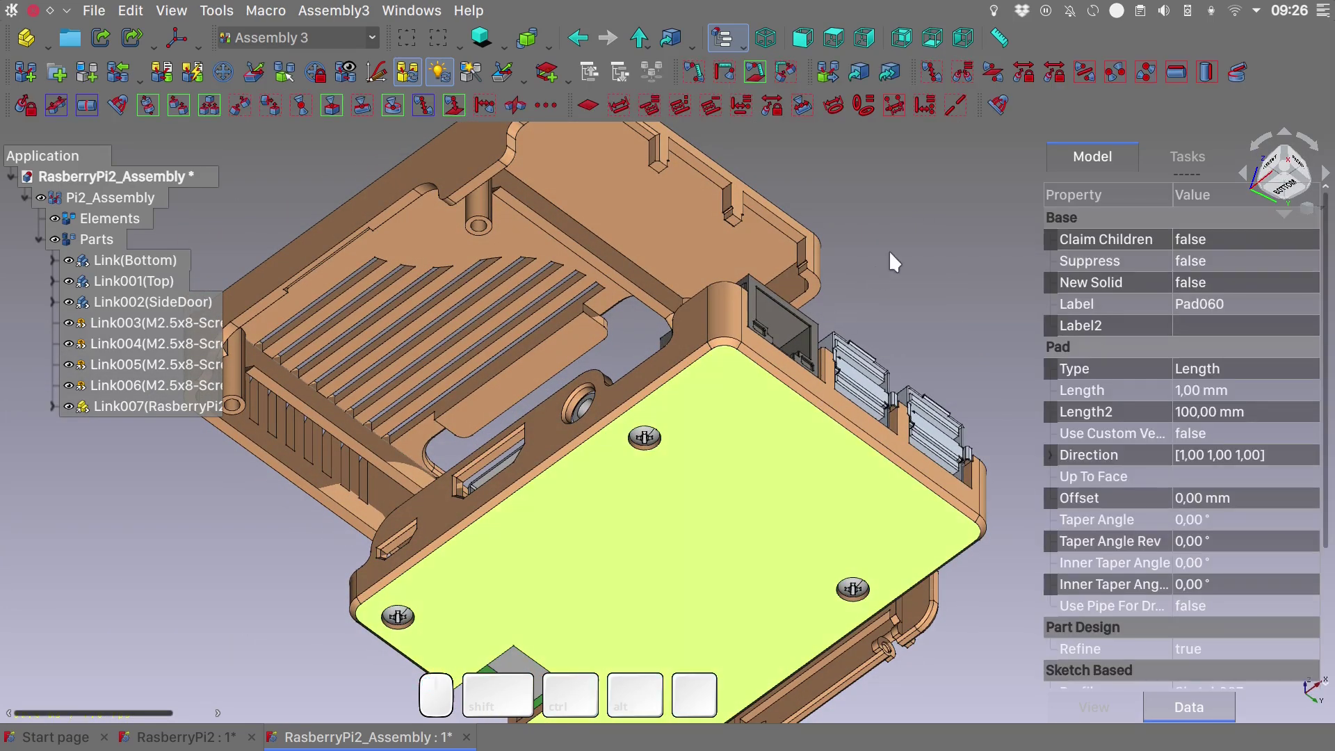
left_click(24, 103)
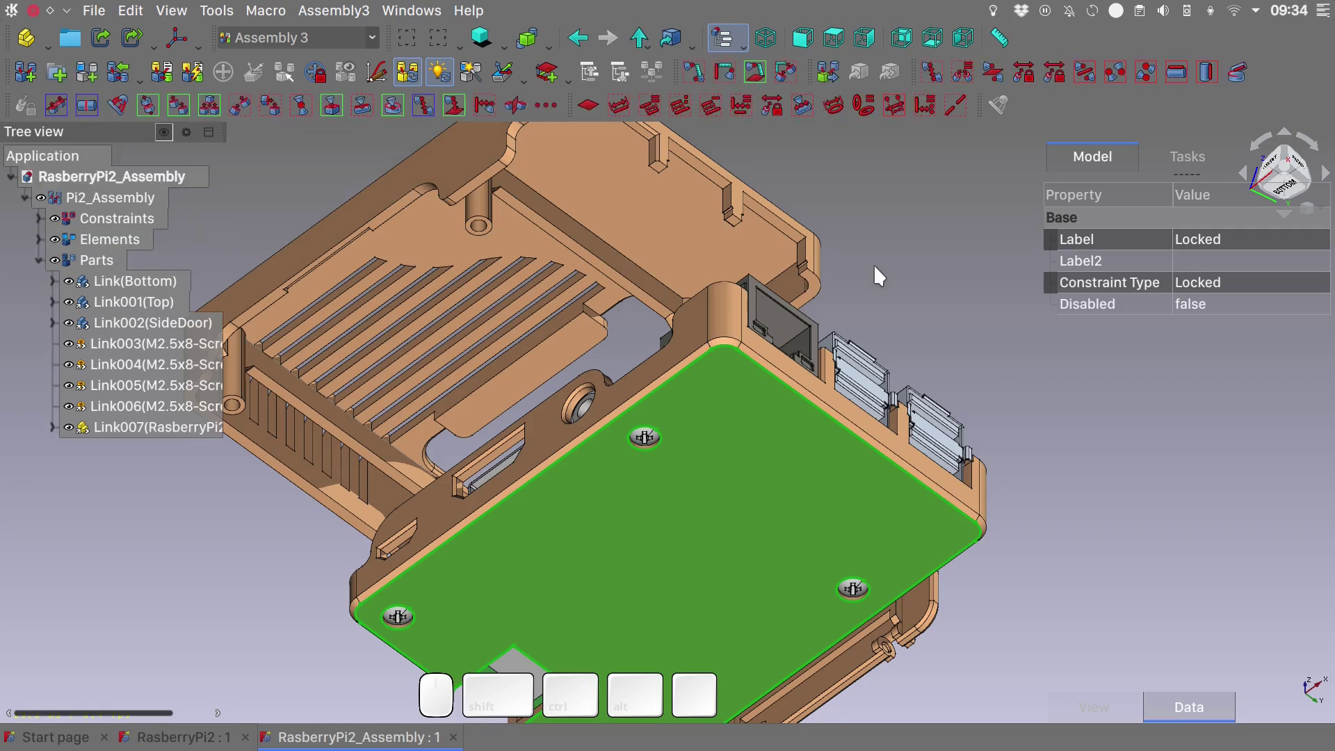
left_click(873, 264)
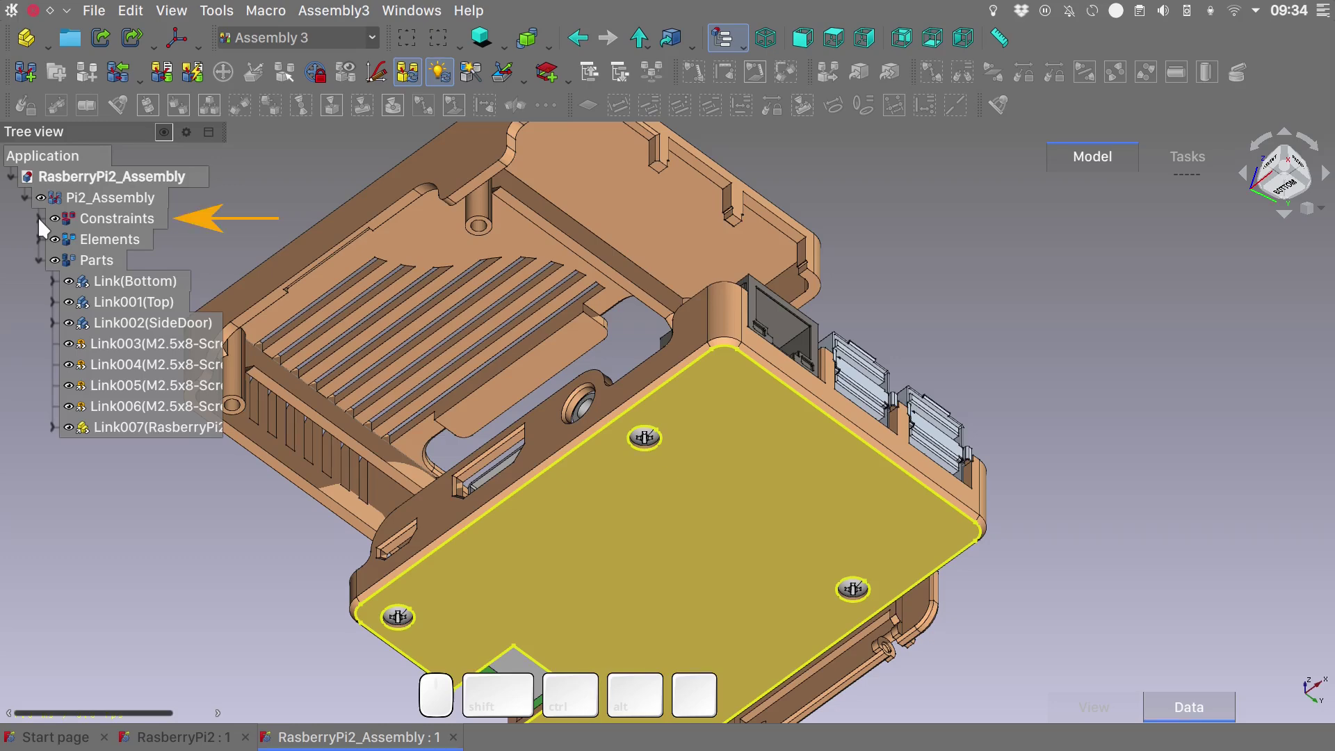
Expand the Locked constraint under Constraints, inspect the properties of its _Element, and hide that element.
left_click(39, 218)
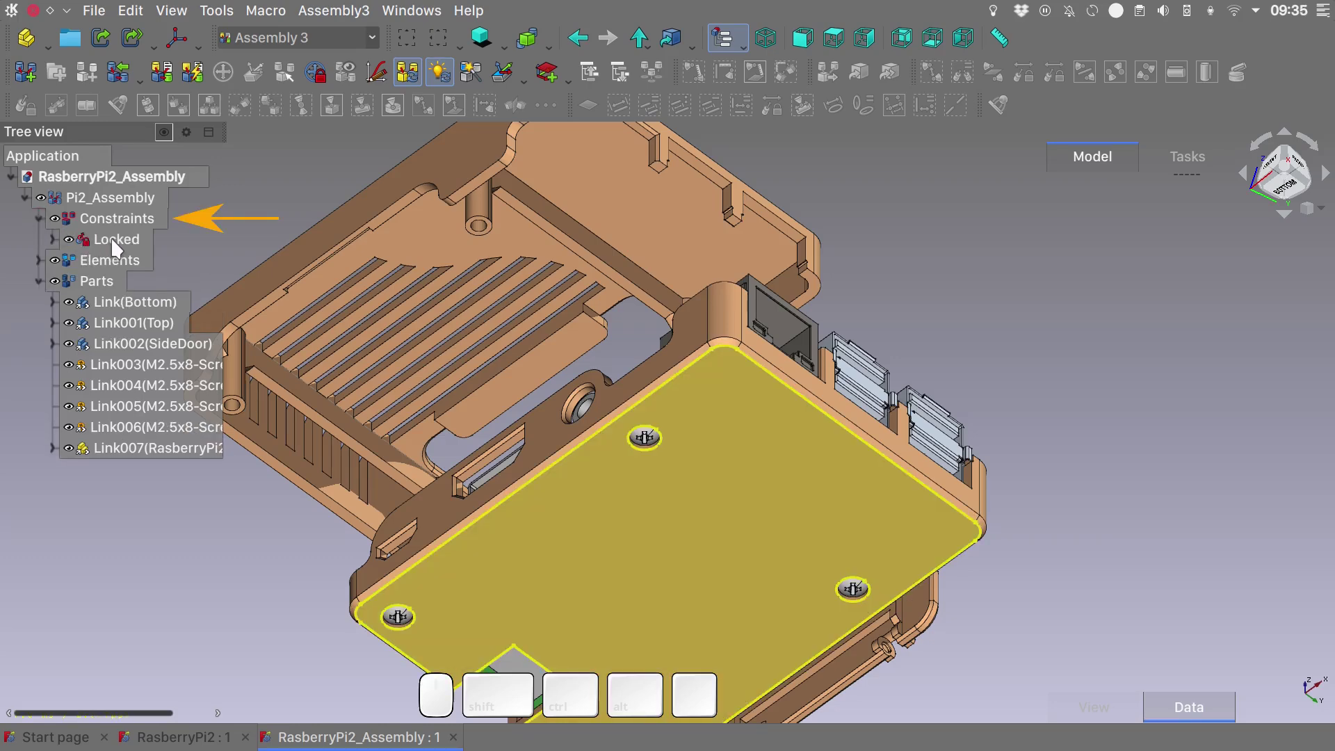
left_click(53, 239)
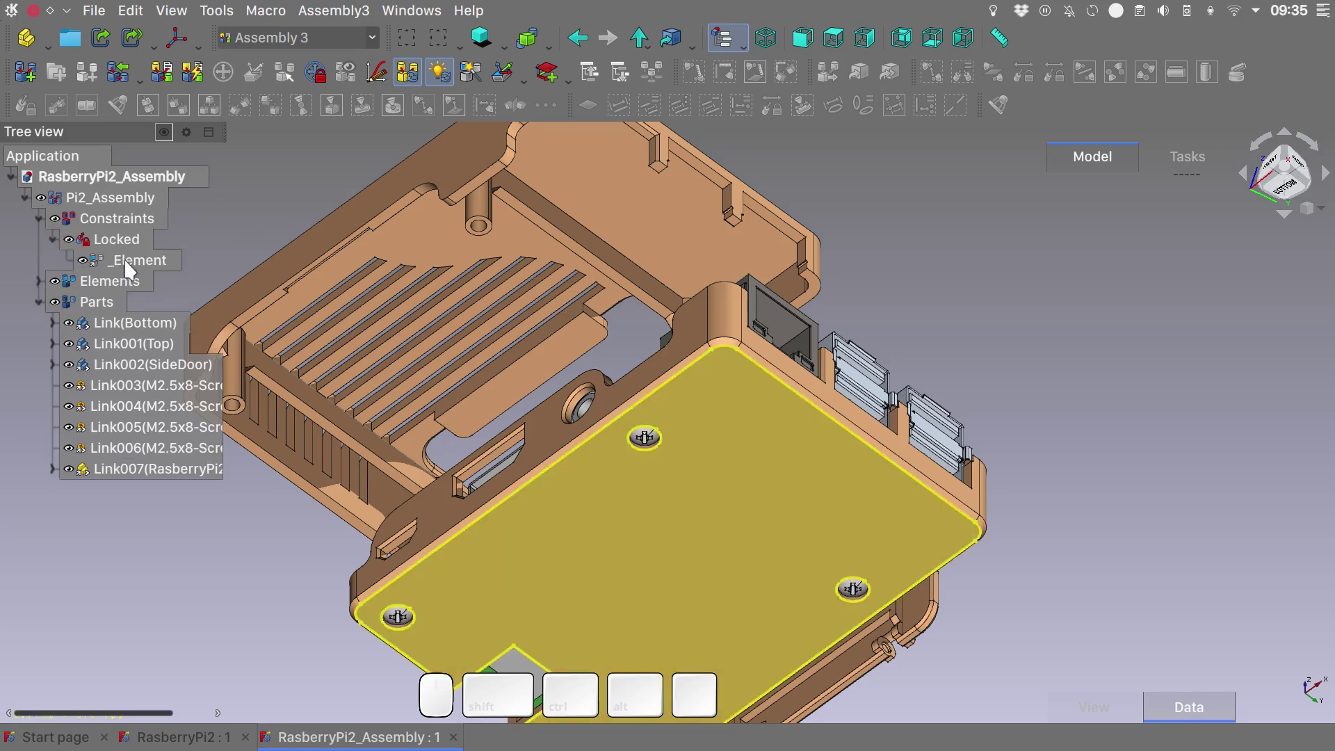
left_click(124, 236)
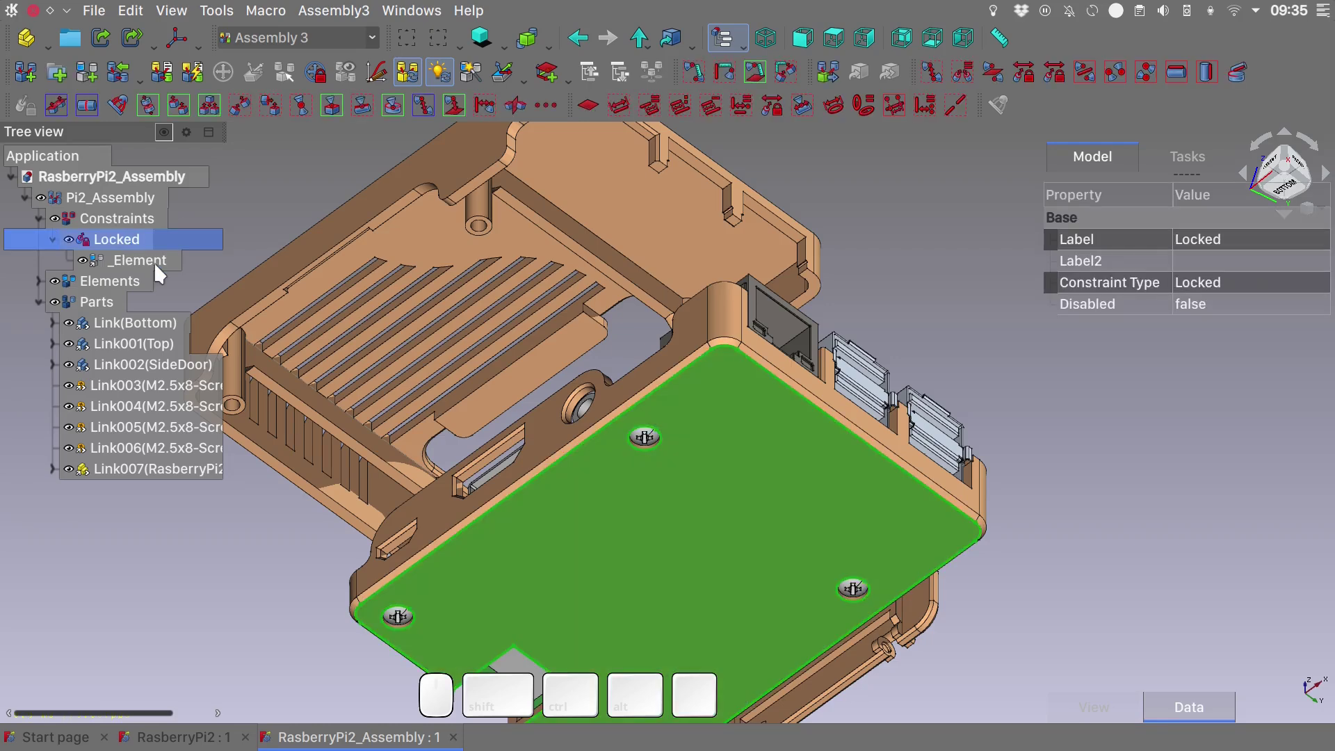
left_click(153, 261)
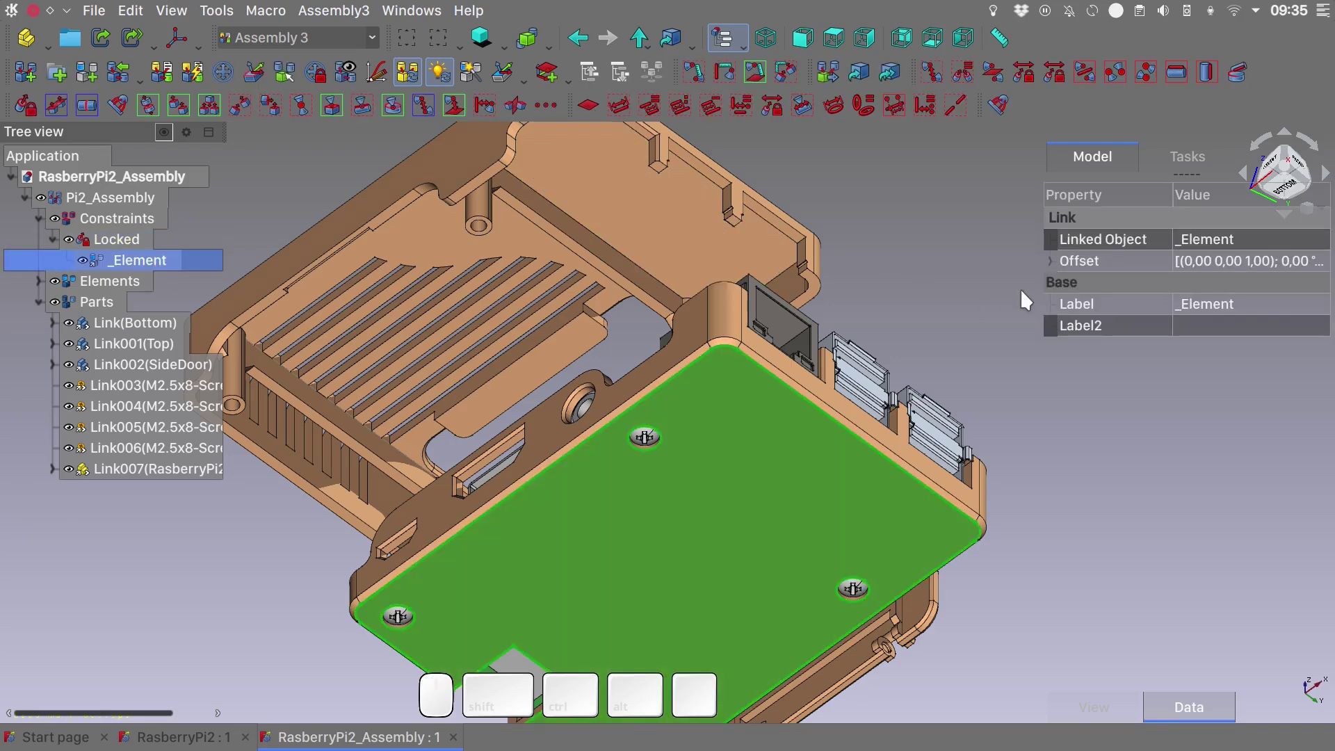
left_click(1049, 261)
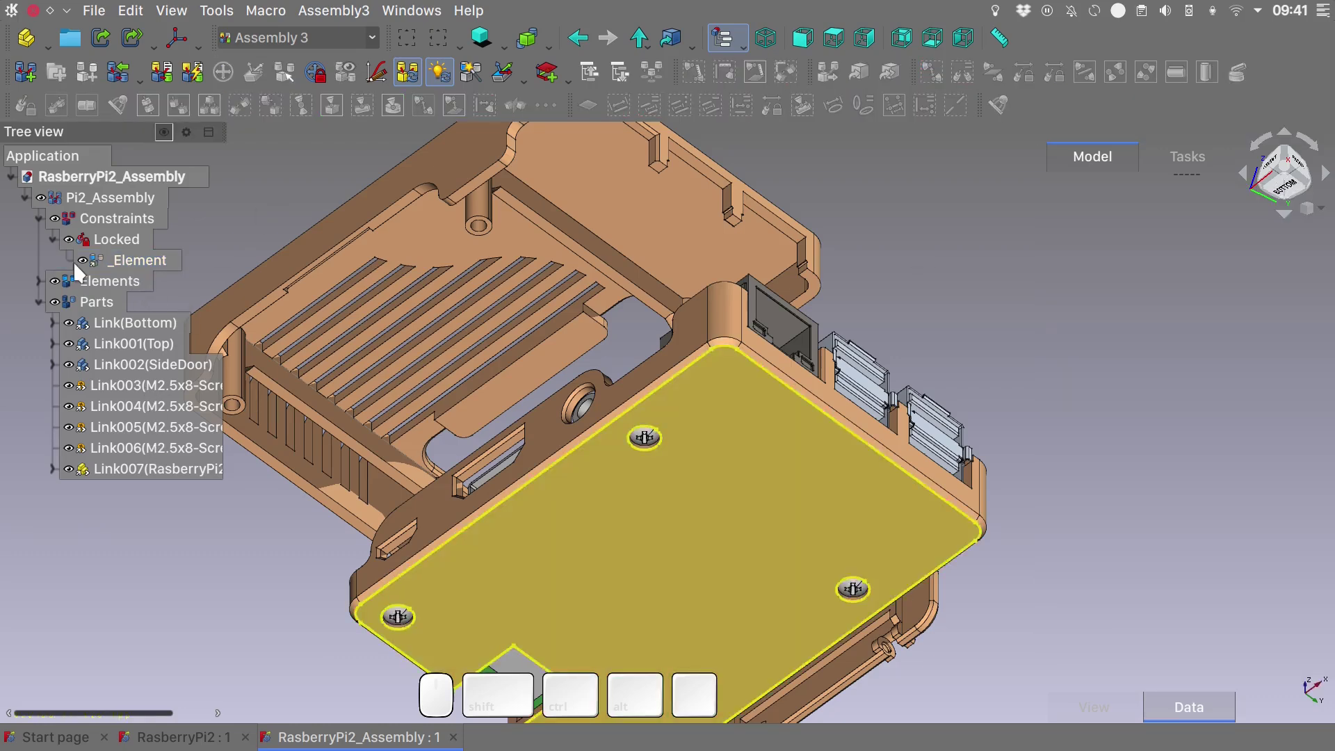
left_click(81, 261)
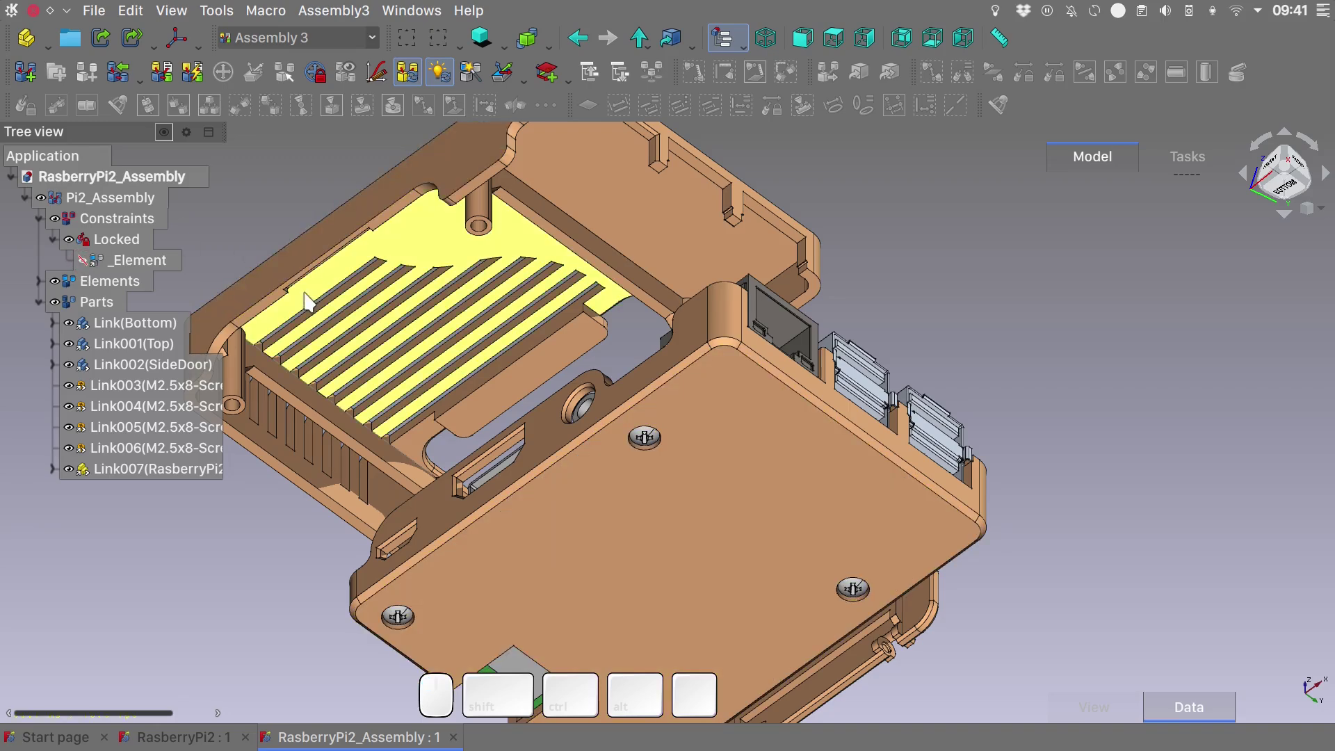
Move the first M2.5x8 screw, Link003, out of its hole along its Z axis, away from the case underside.
left_click(160, 385)
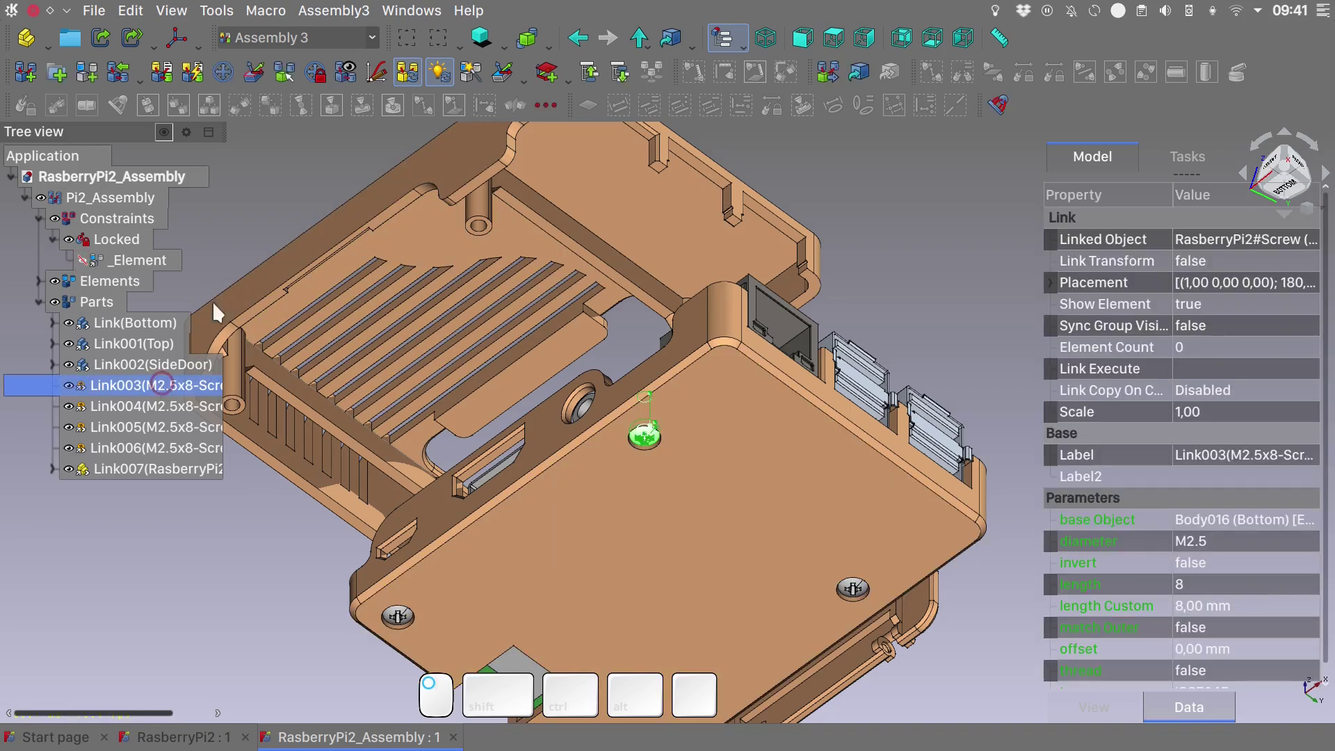
left_click(253, 71)
left_click_drag(644, 536, 639, 646)
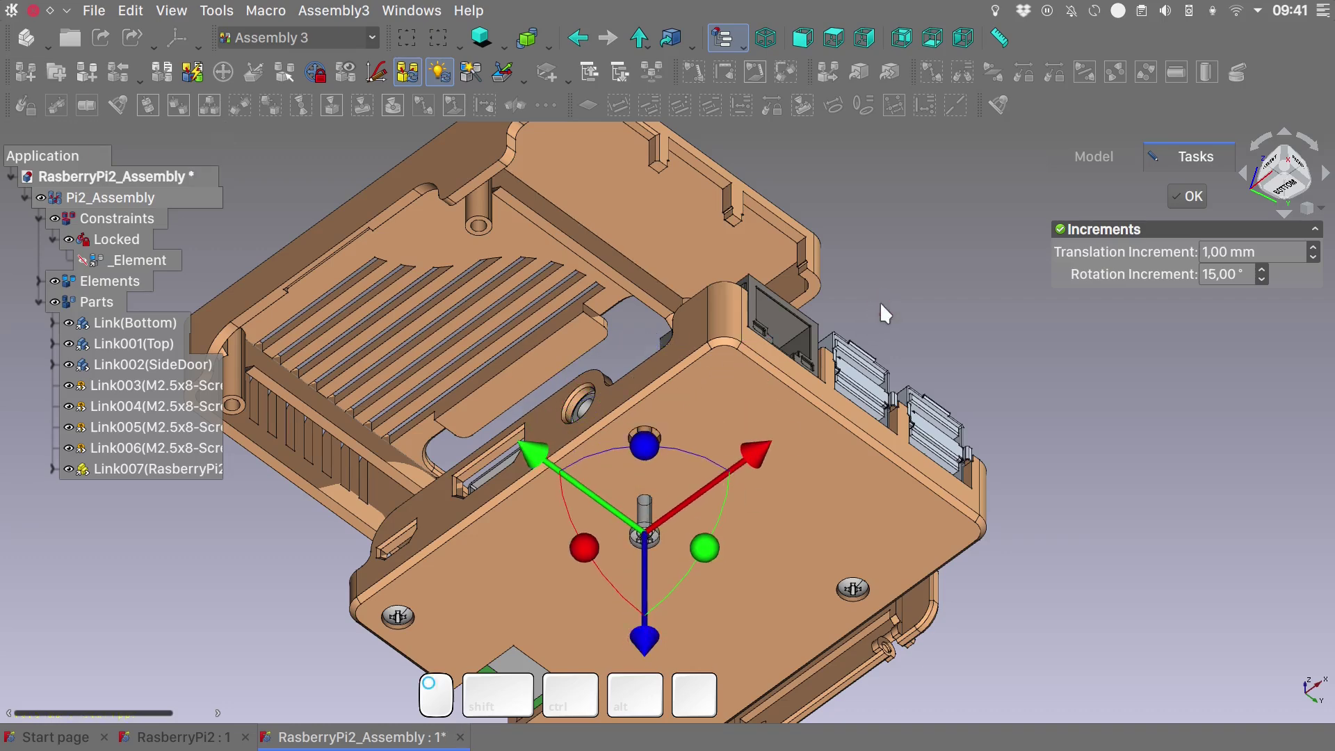
key("Escape")
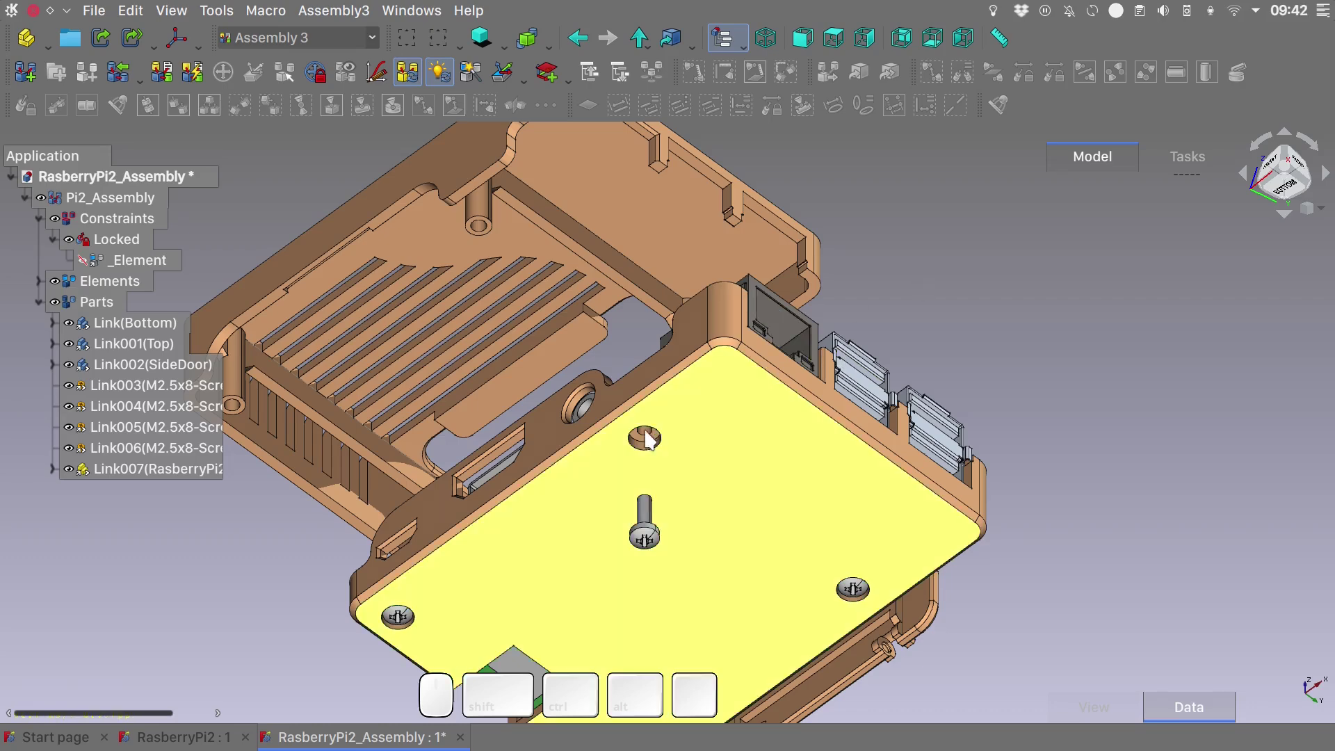
Add an Attachment constraint between the screw hole's inner circular edge in the case bottom and the circular edge beneath Link003's head.
scroll(645, 440, "up", 5)
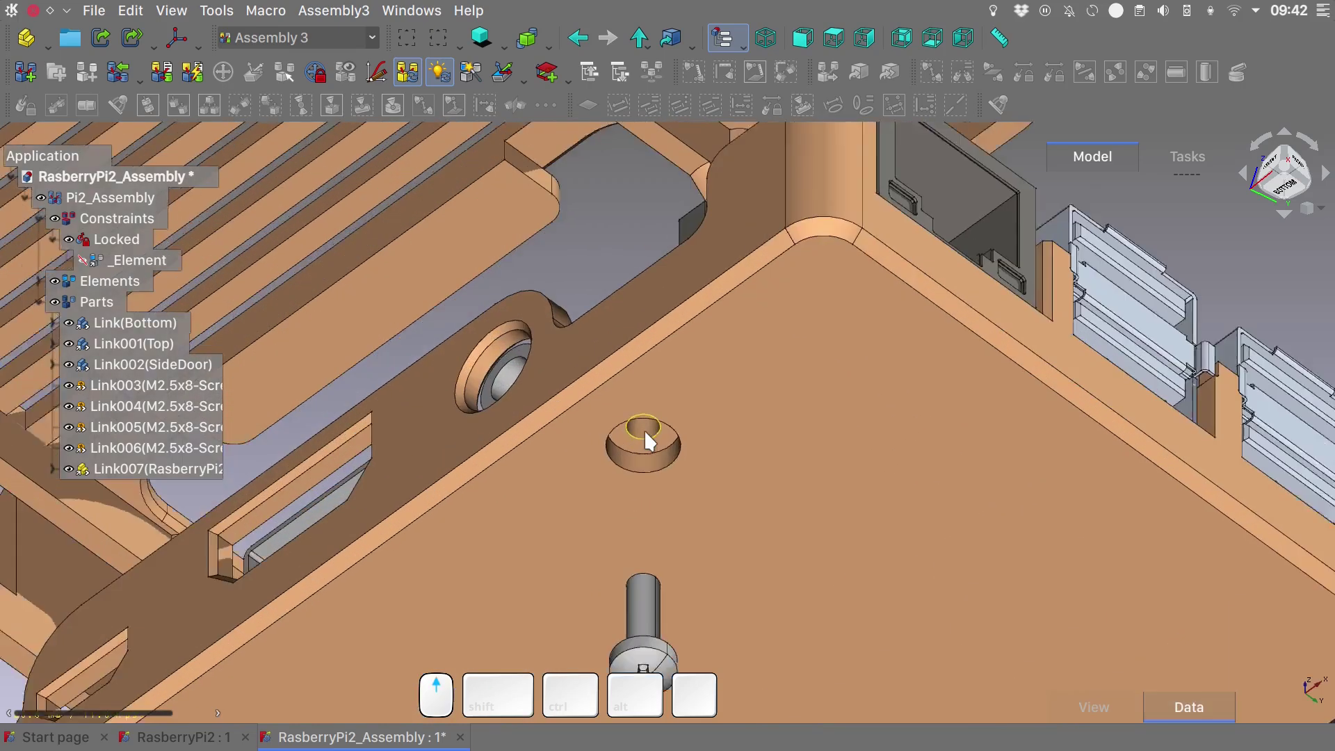
left_click(647, 438)
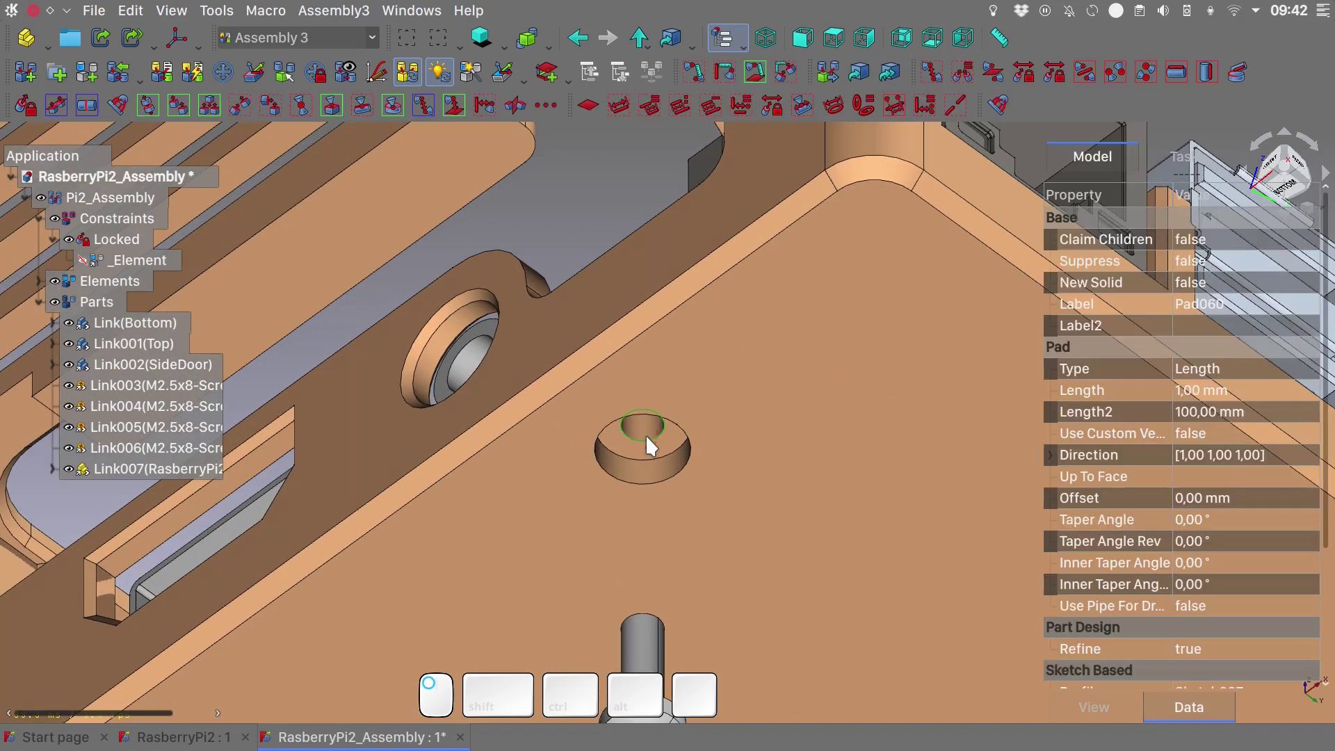
scroll(647, 438, "down", 5)
left_click_drag(646, 438, 648, 573, "alt")
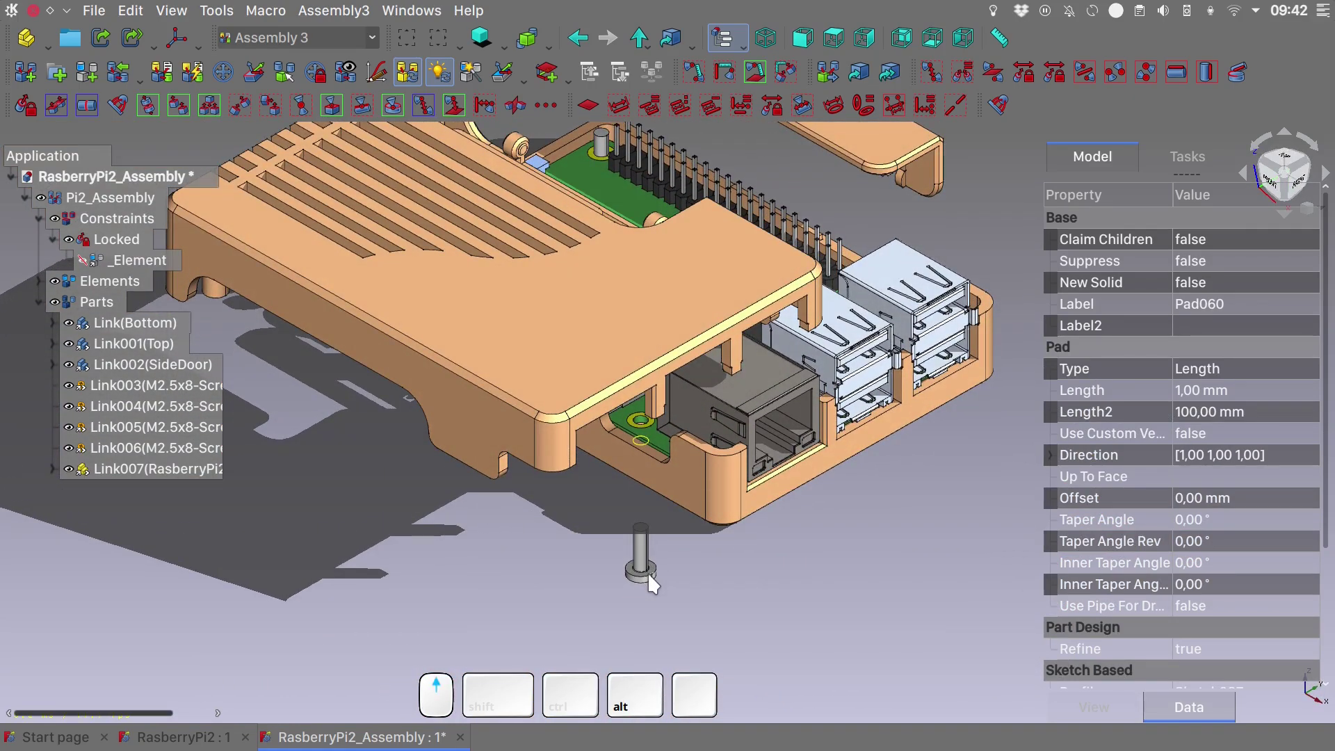
scroll(648, 572, "up", 5)
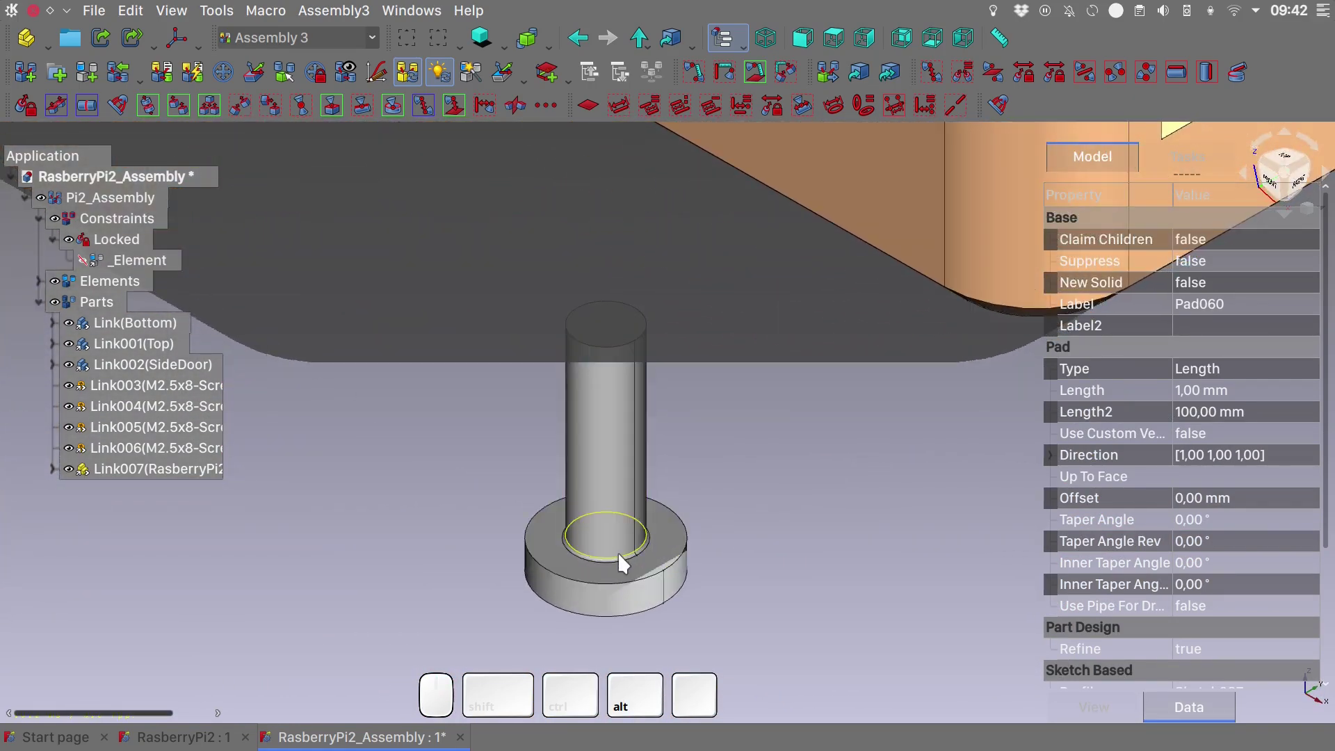
left_click(619, 553)
scroll(618, 552, "down", 5)
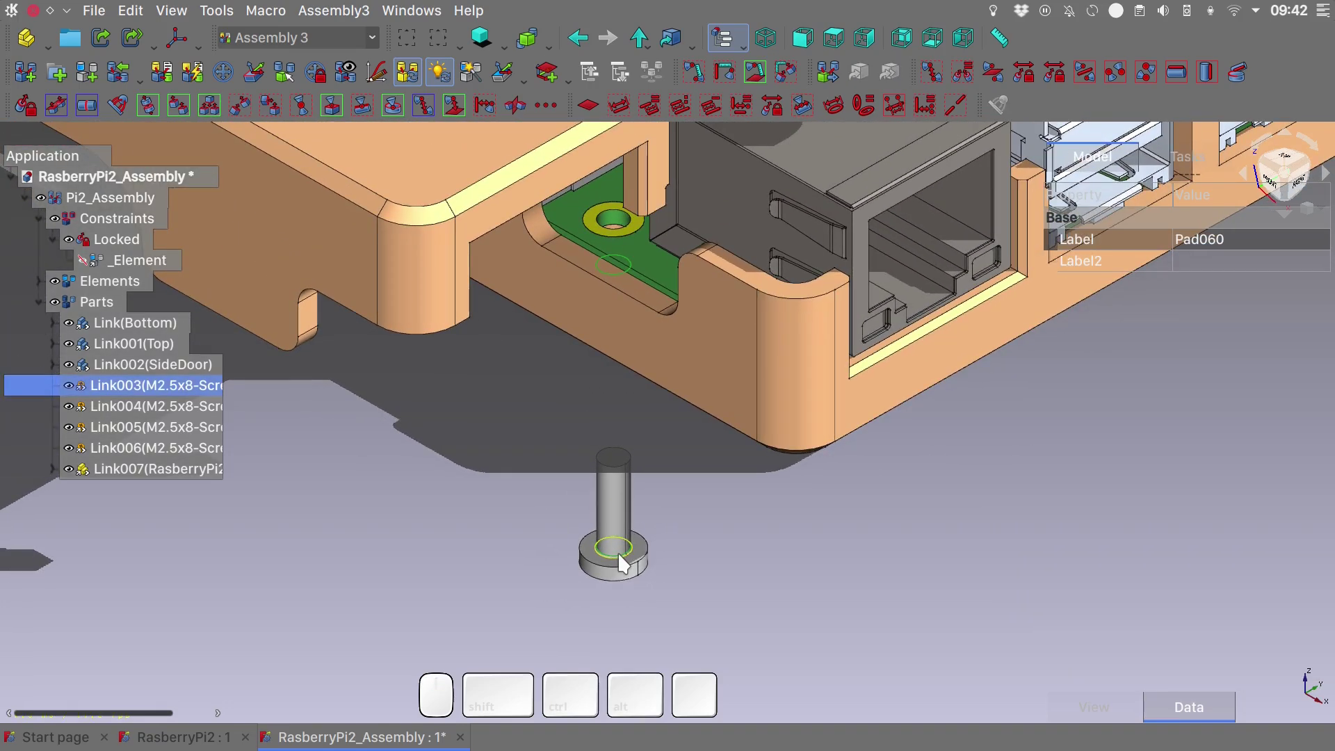
key("ctrl")
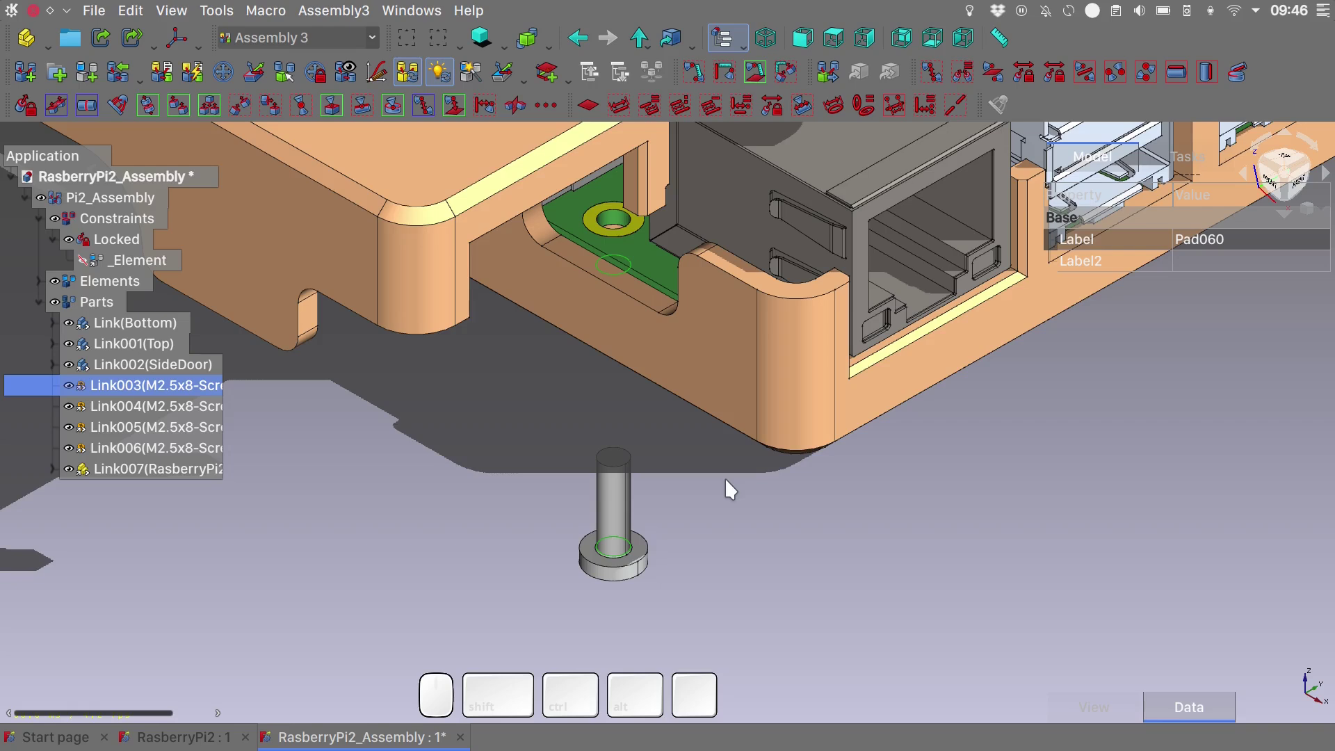
left_click(118, 104)
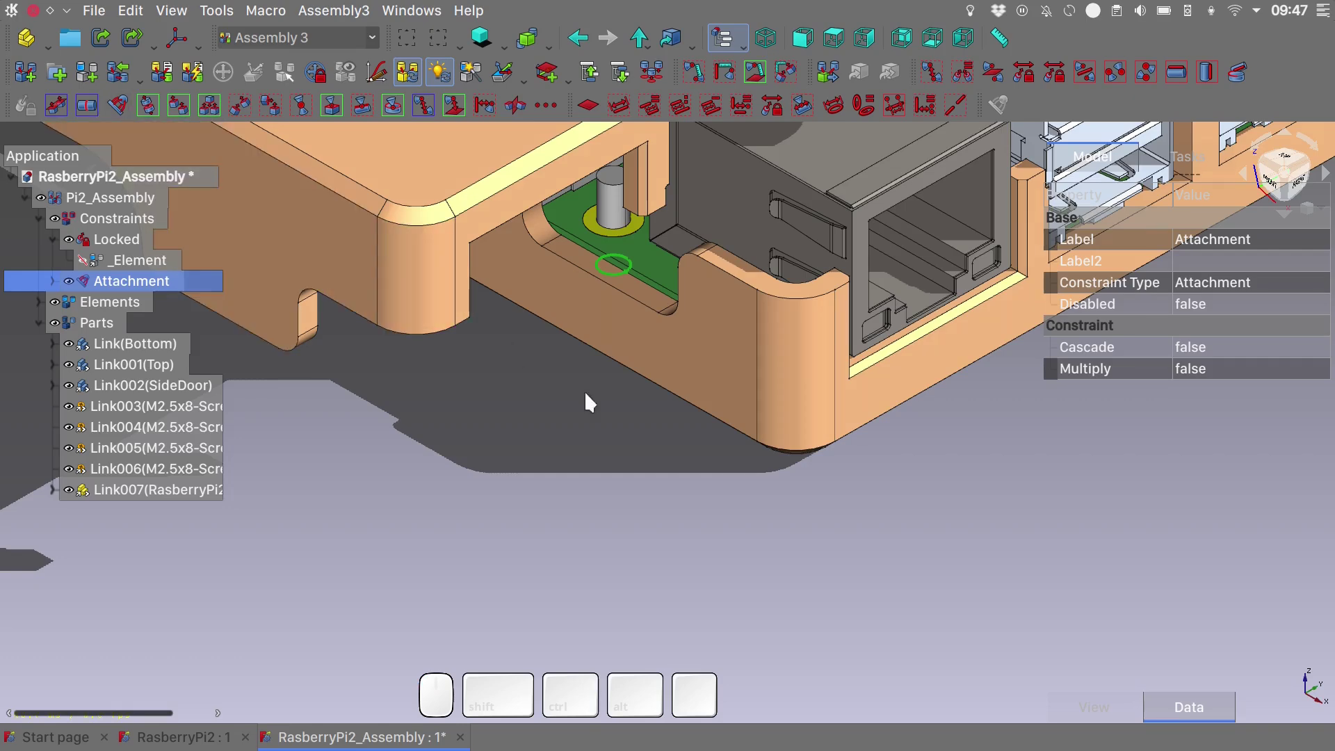
Try to move the attached screw Link003 out of its hole along its Z axis to test the Attachment constraint.
middle_click_drag(584, 390, 565, 190)
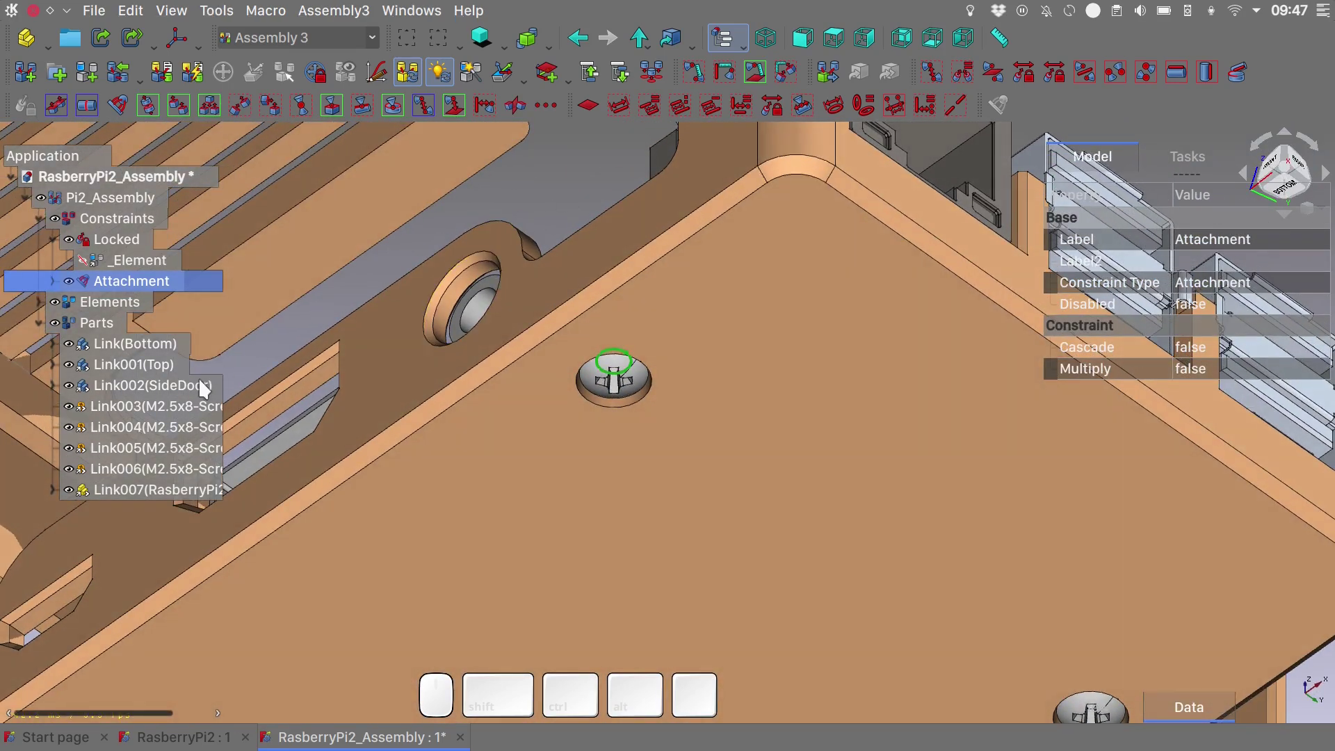
left_click(182, 406)
left_click(252, 73)
left_click_drag(617, 475, 615, 550)
left_click_drag(616, 578, 619, 577)
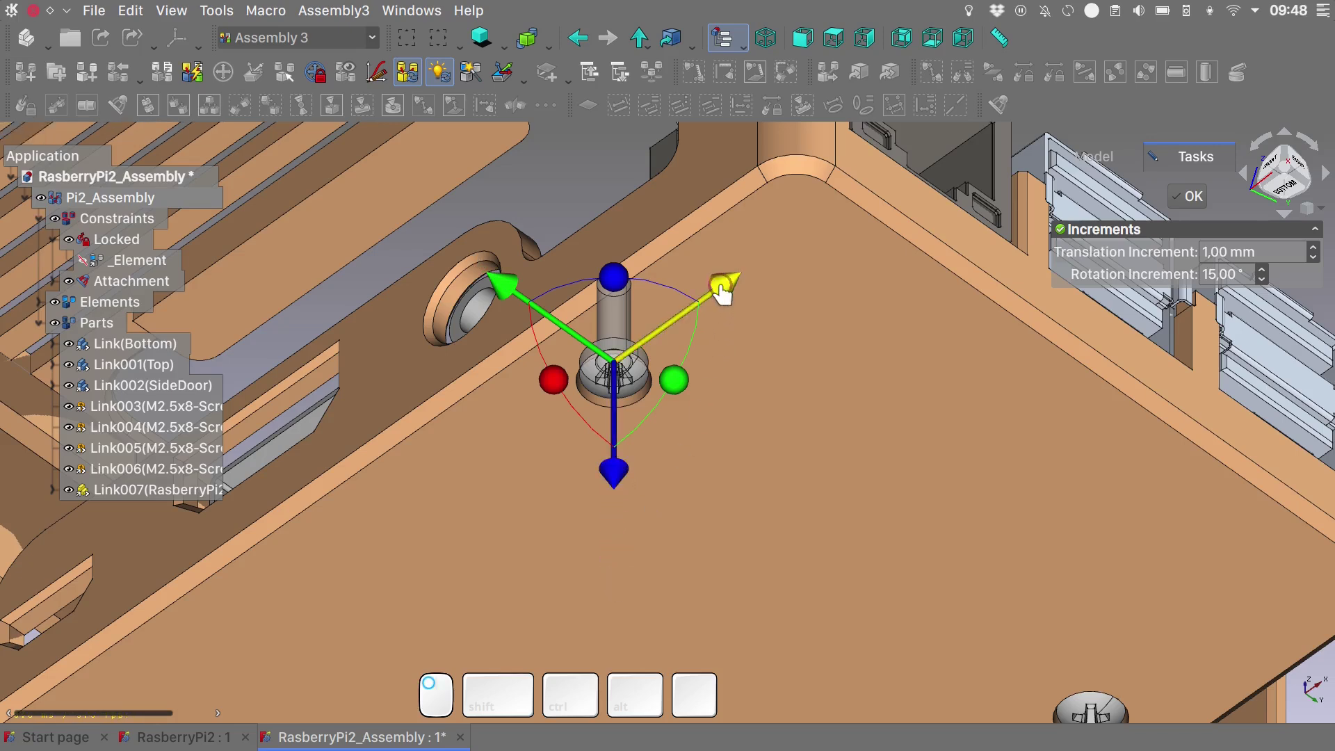
key("Escape")
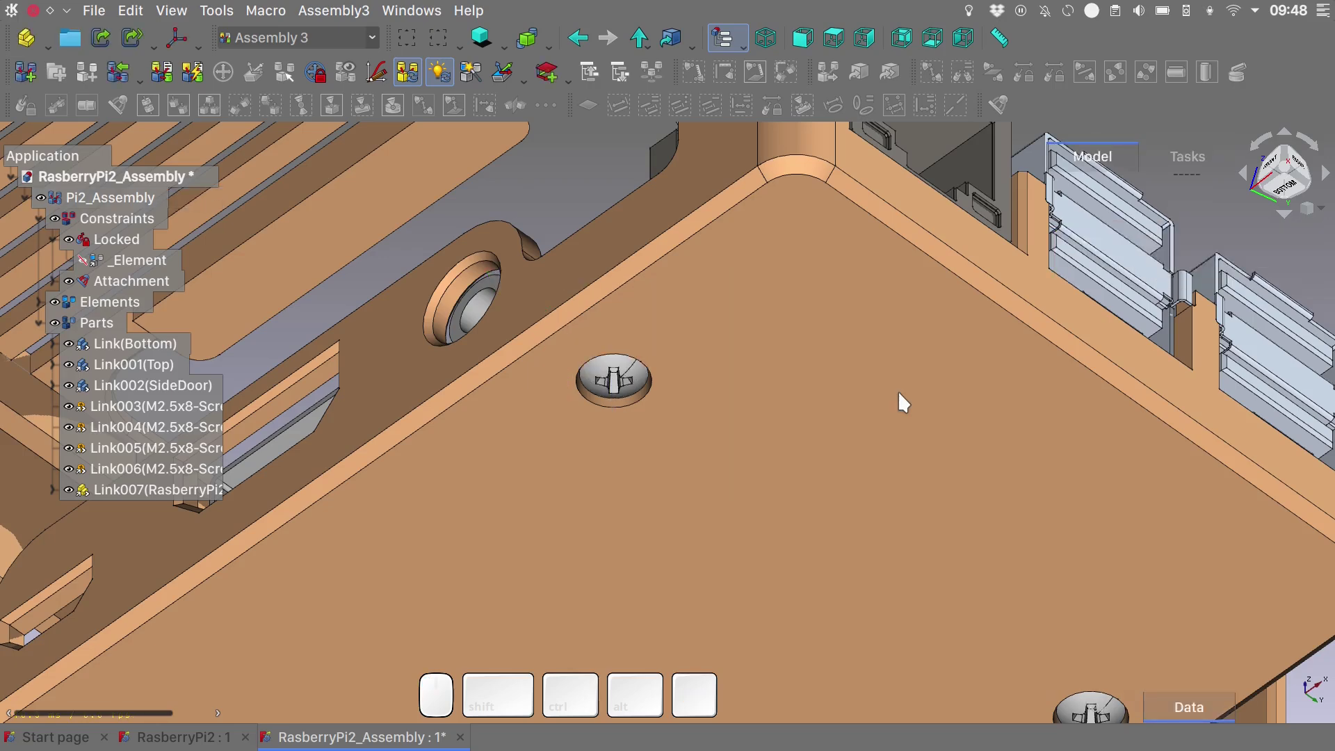
Move the second screw, Link004, out of its hole in the case bottom along its Z axis.
scroll(898, 390, "down", 3)
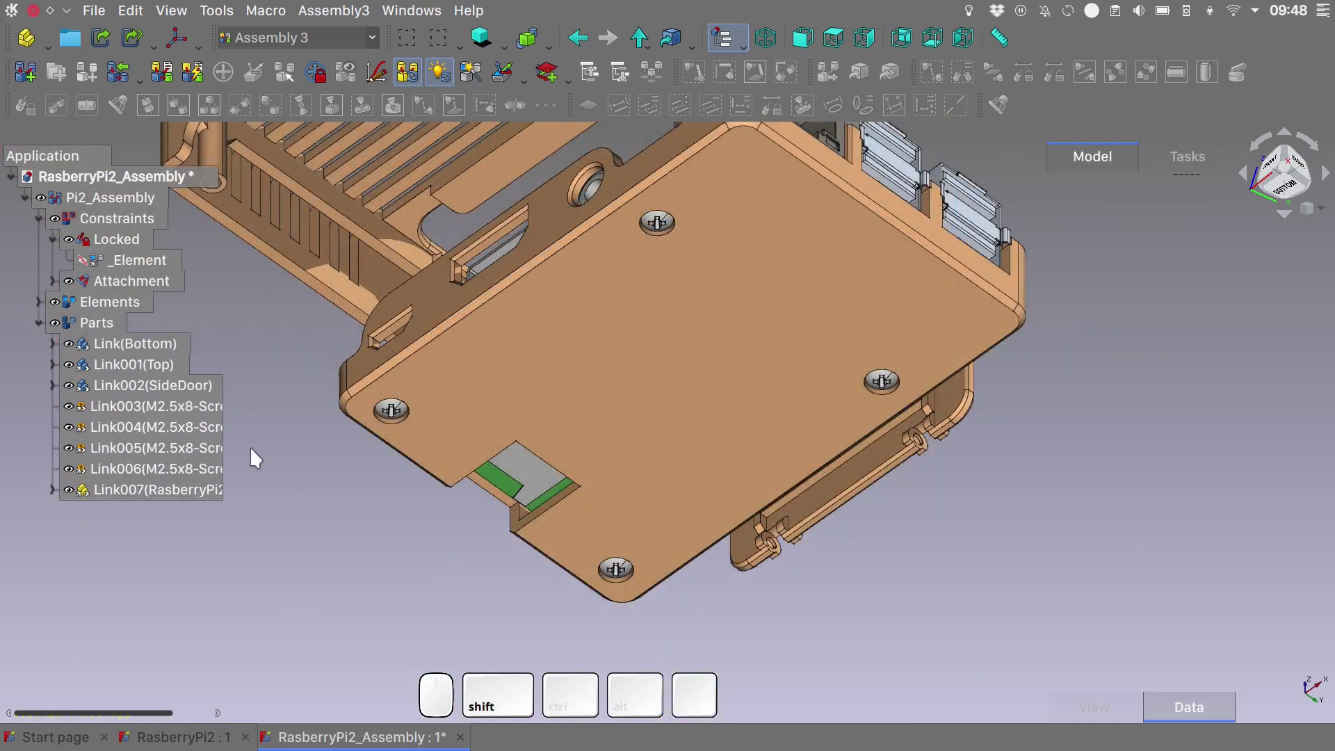
left_click(169, 427)
left_click(254, 72)
Attach the second screw to the case bottom by its under-head circular edge and the matching hole edge with an Attachment constraint.
left_click(887, 382)
left_click(882, 378)
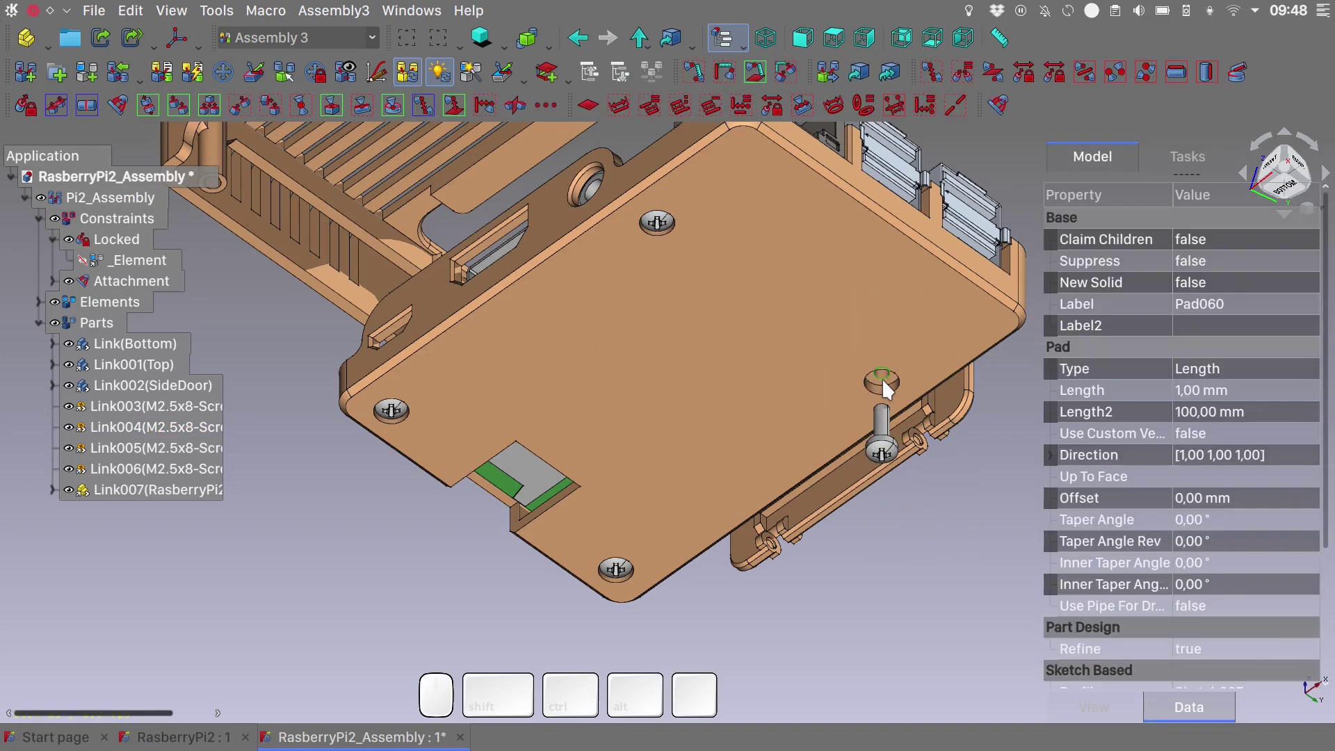
double_click(882, 378)
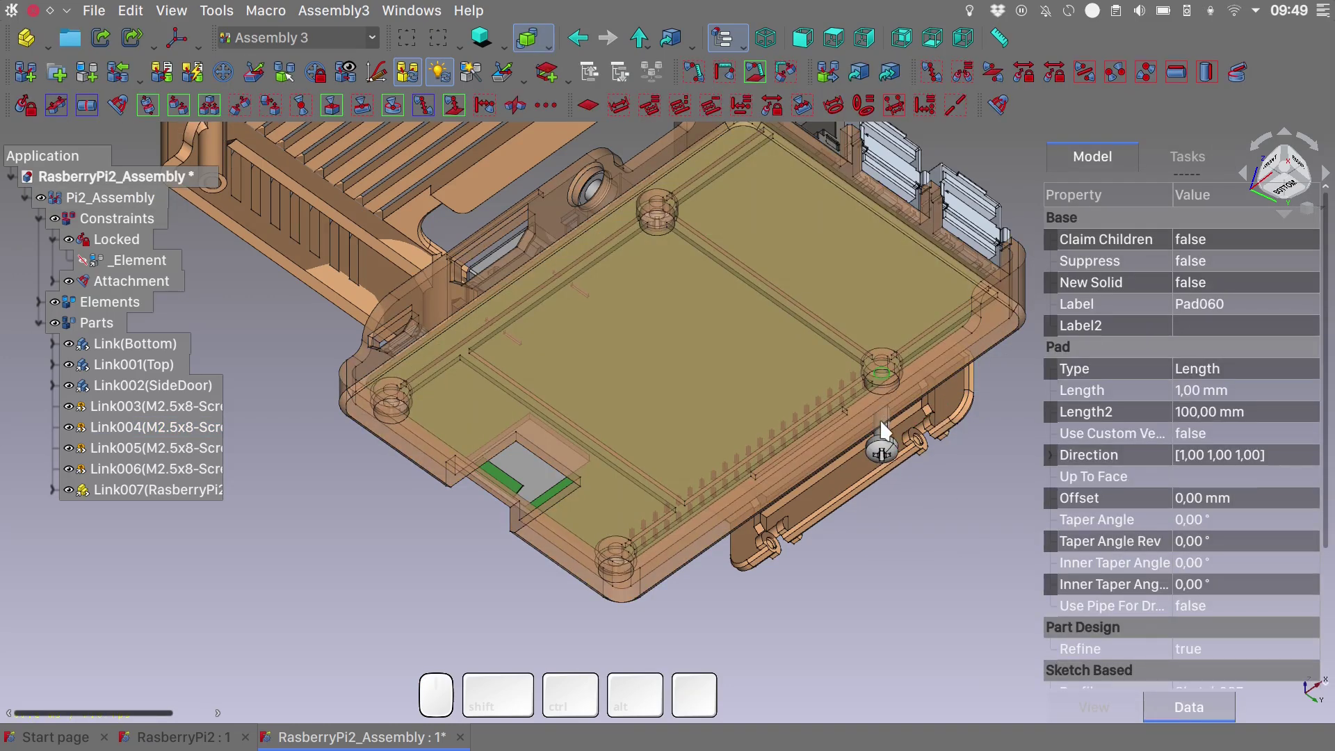
key("0")
scroll(904, 445, "up", 10)
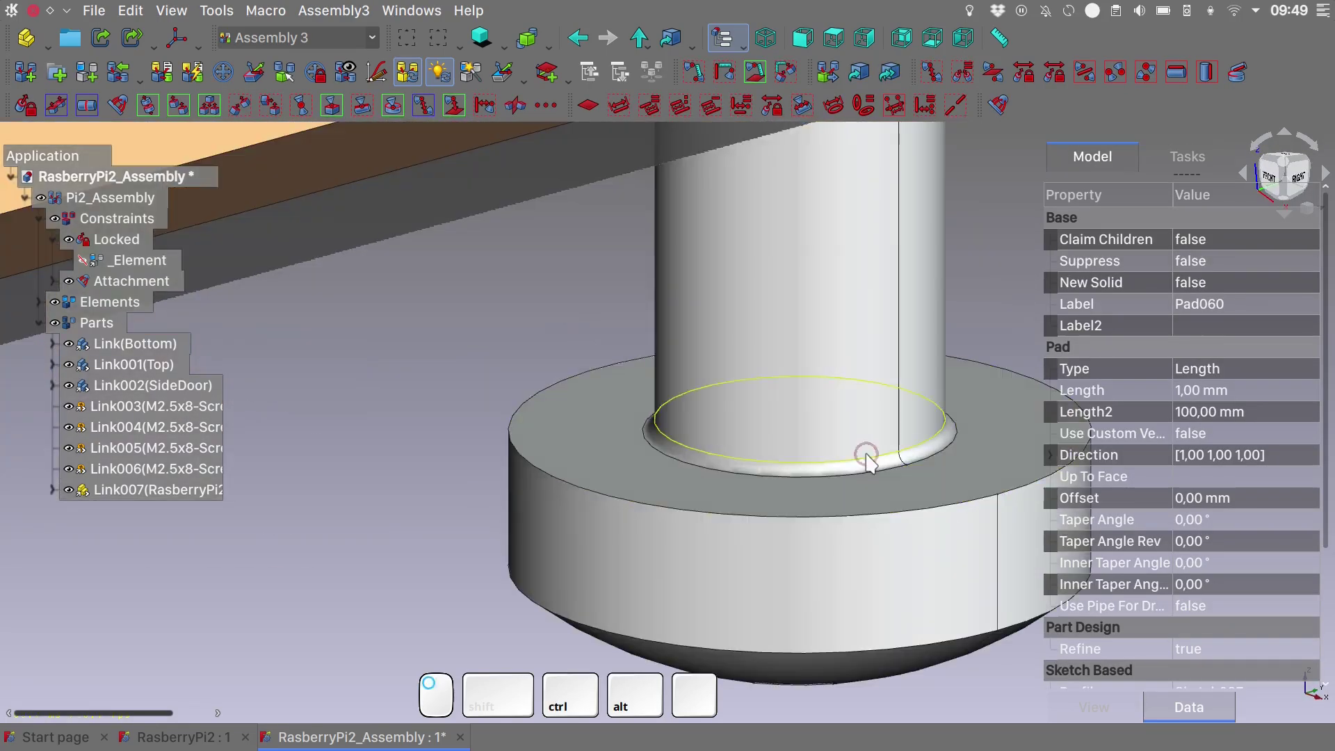
key("ctrl+alt+a")
Move the third screw, at the case corner beside the card-slot cutout and side door, out of its hole along Z.
scroll(705, 390, "down", 8)
left_click(620, 531)
key("shift+m")
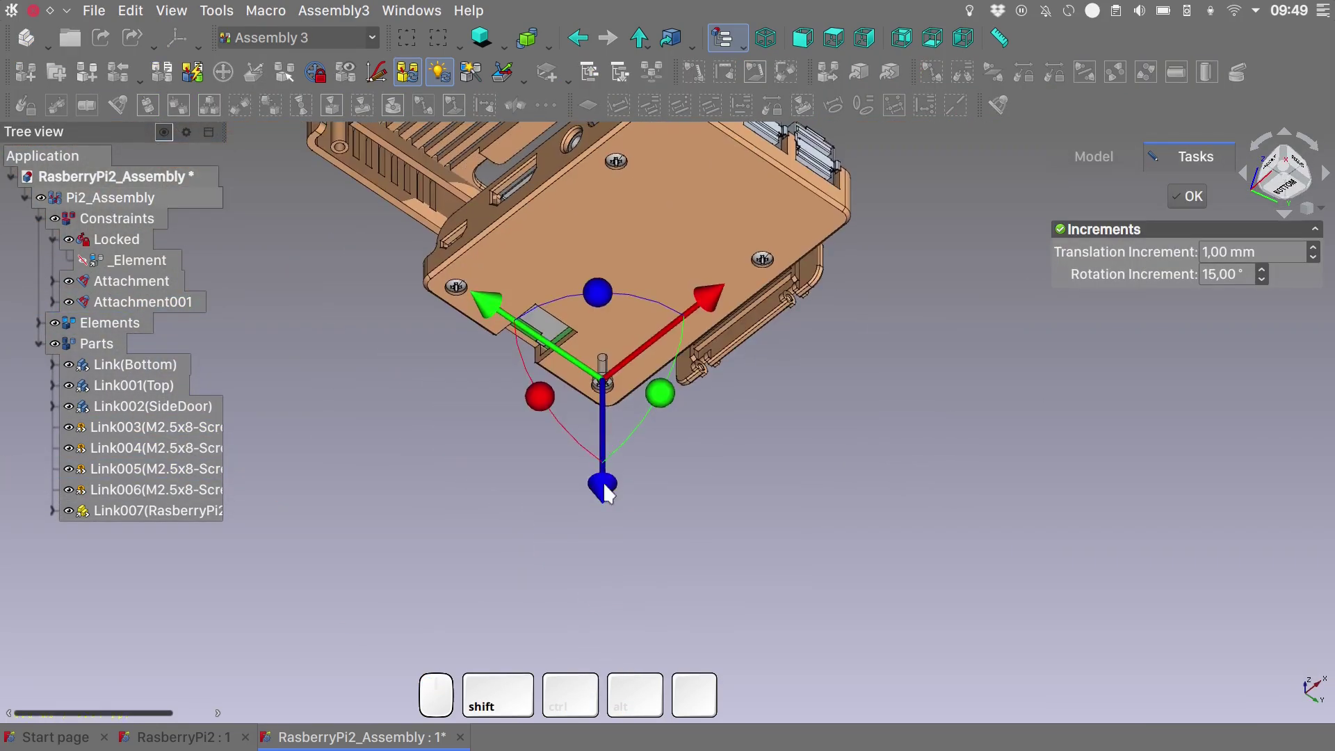
key("Escape")
Add an Attachment constraint joining the third screw's under-head circular edge to its hole edge in the case bottom.
key("0")
scroll(600, 347, "up", 10)
left_click(601, 348)
scroll(611, 469, "down", 5)
scroll(611, 469, "up", 10)
key("ctrl+alt+a")
Move the fourth screw, Link006, out of its hole in the case bottom along its Z axis.
scroll(489, 331, "down", 8)
left_click(367, 290)
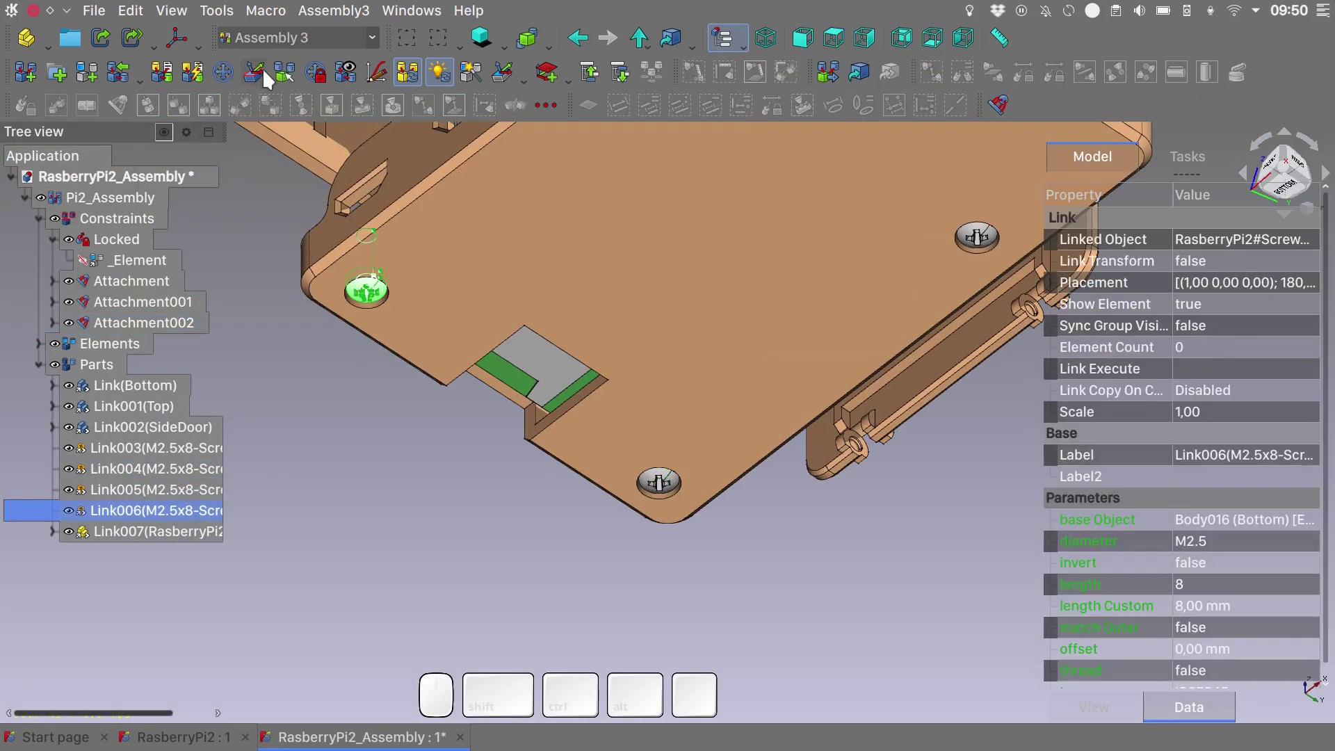
key("shift+m")
key("Escape")
Attach the fourth screw, Link006, to its hole edge in the case bottom with an Attachment constraint.
left_click(364, 288)
scroll(364, 288, "up", 10)
key("ctrl+alt+a")
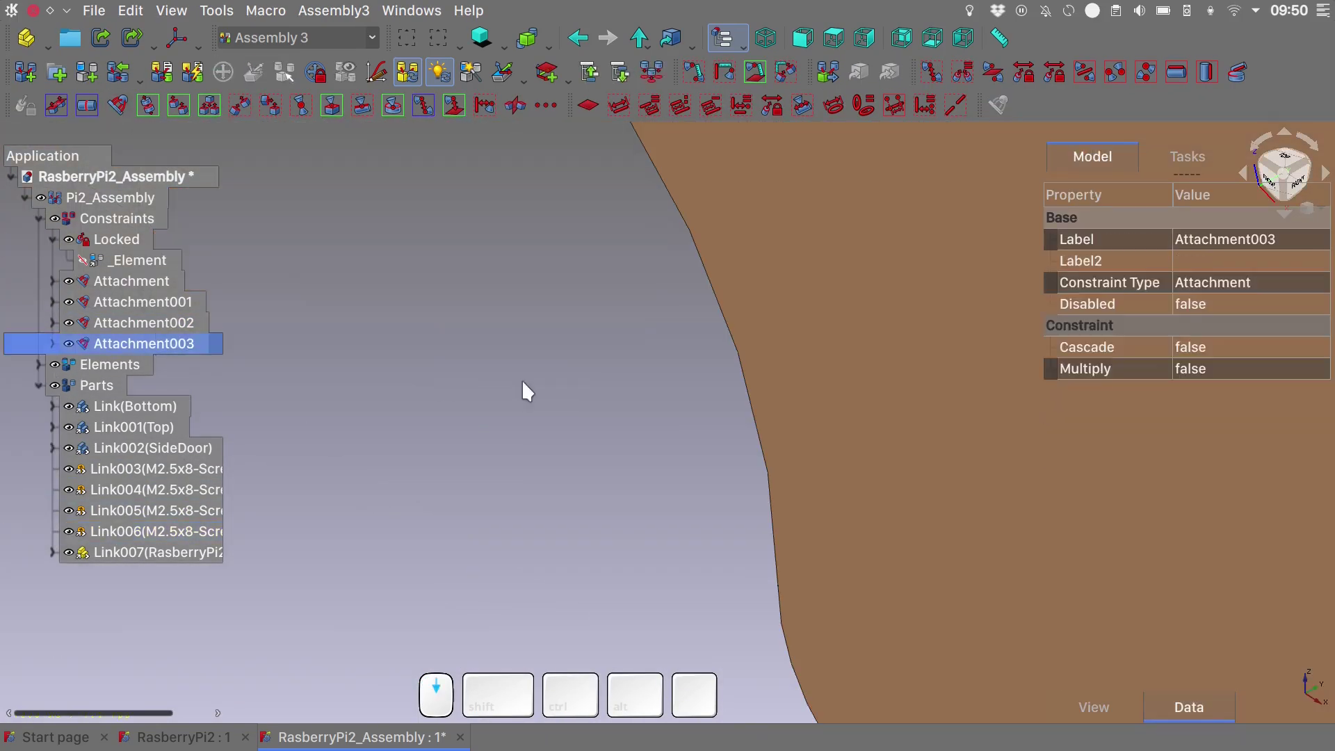
scroll(522, 384, "down", 10)
key("ctrl+r")
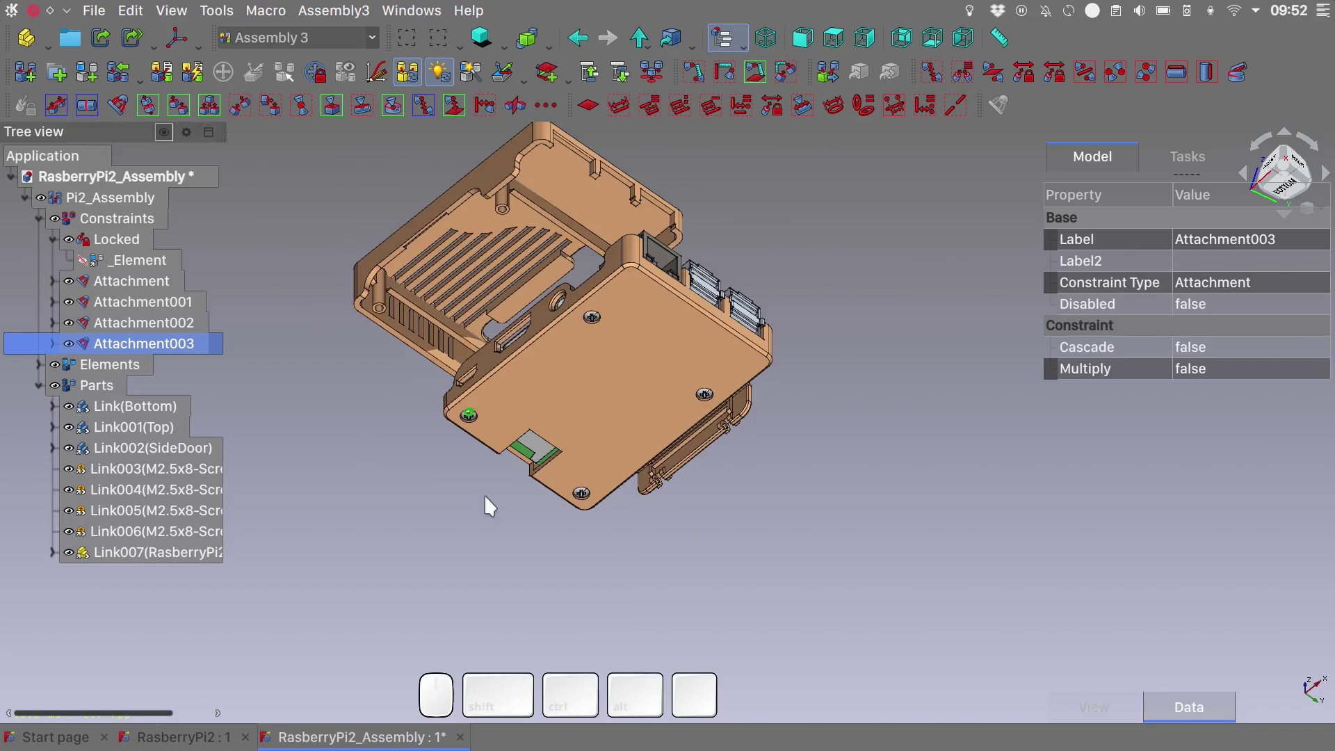
Expand the first Attachment constraint and examine its two linked elements, _Element001 and _Element002.
left_click(52, 281)
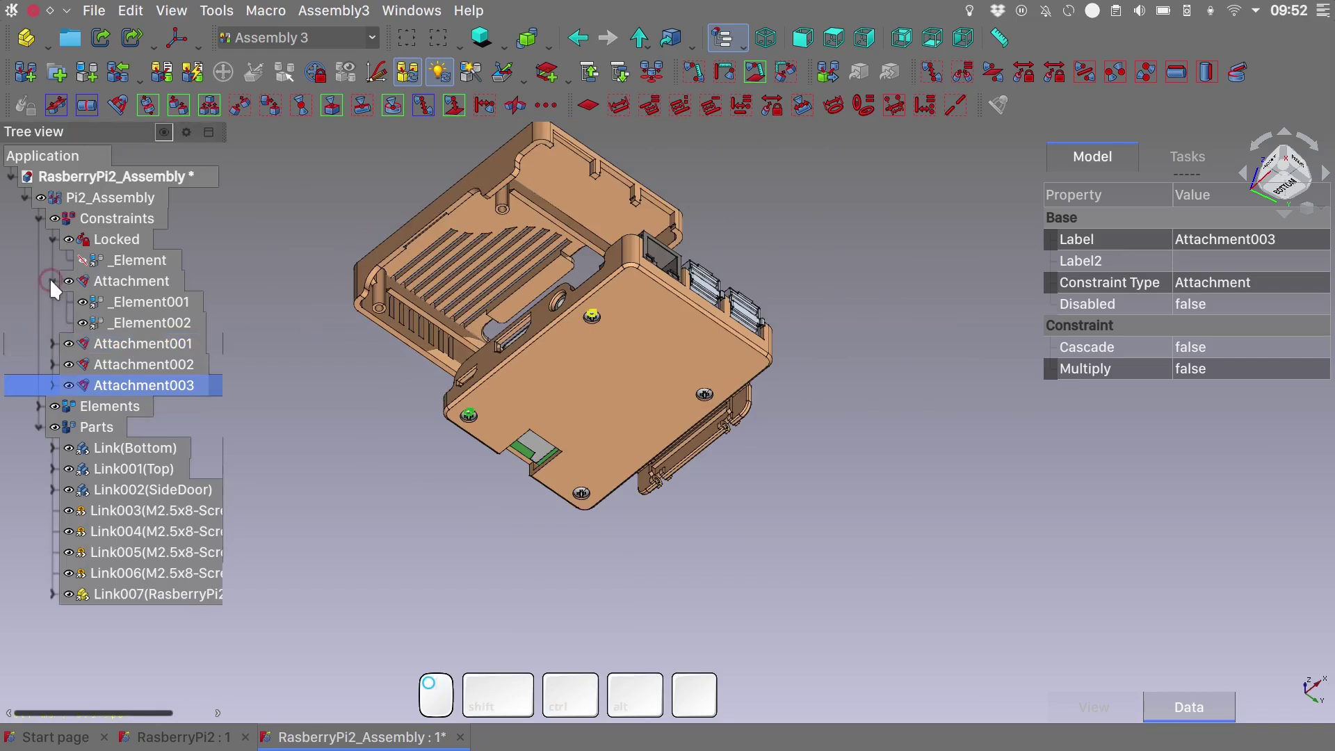
left_click(166, 303)
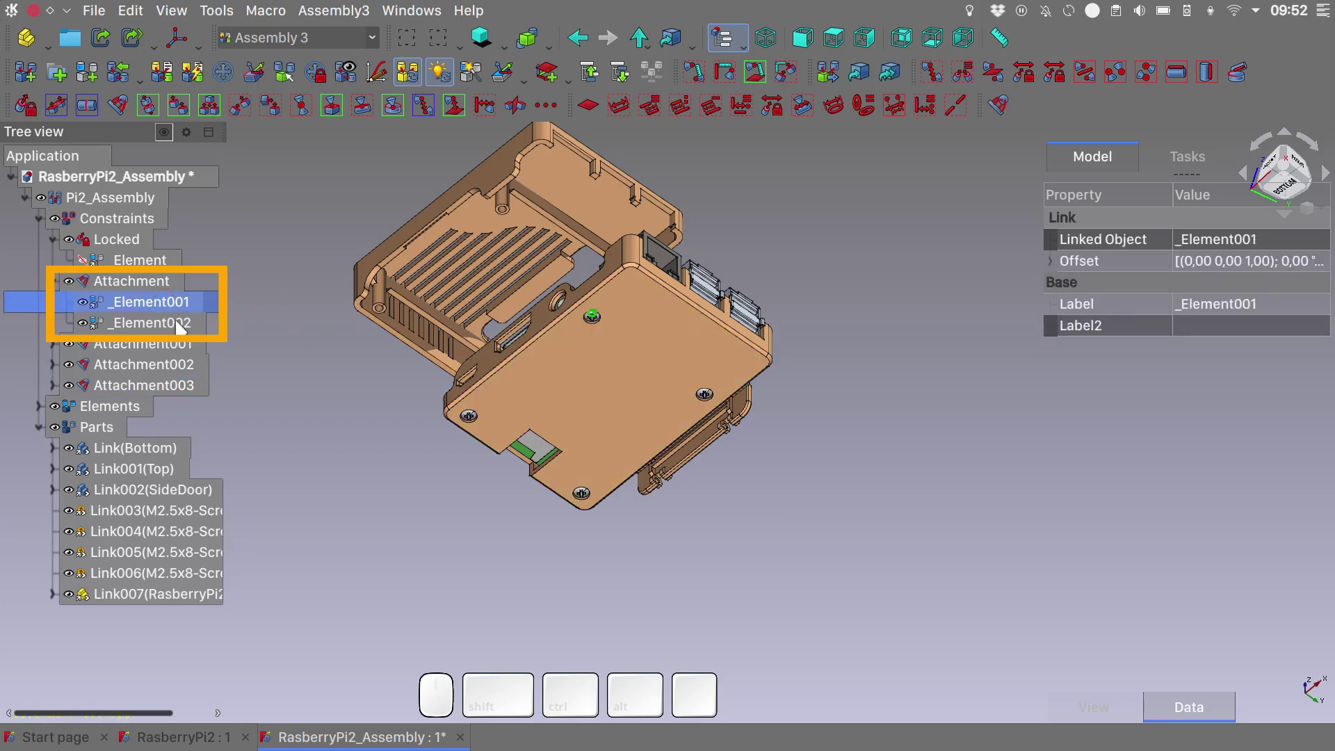
left_click(174, 322)
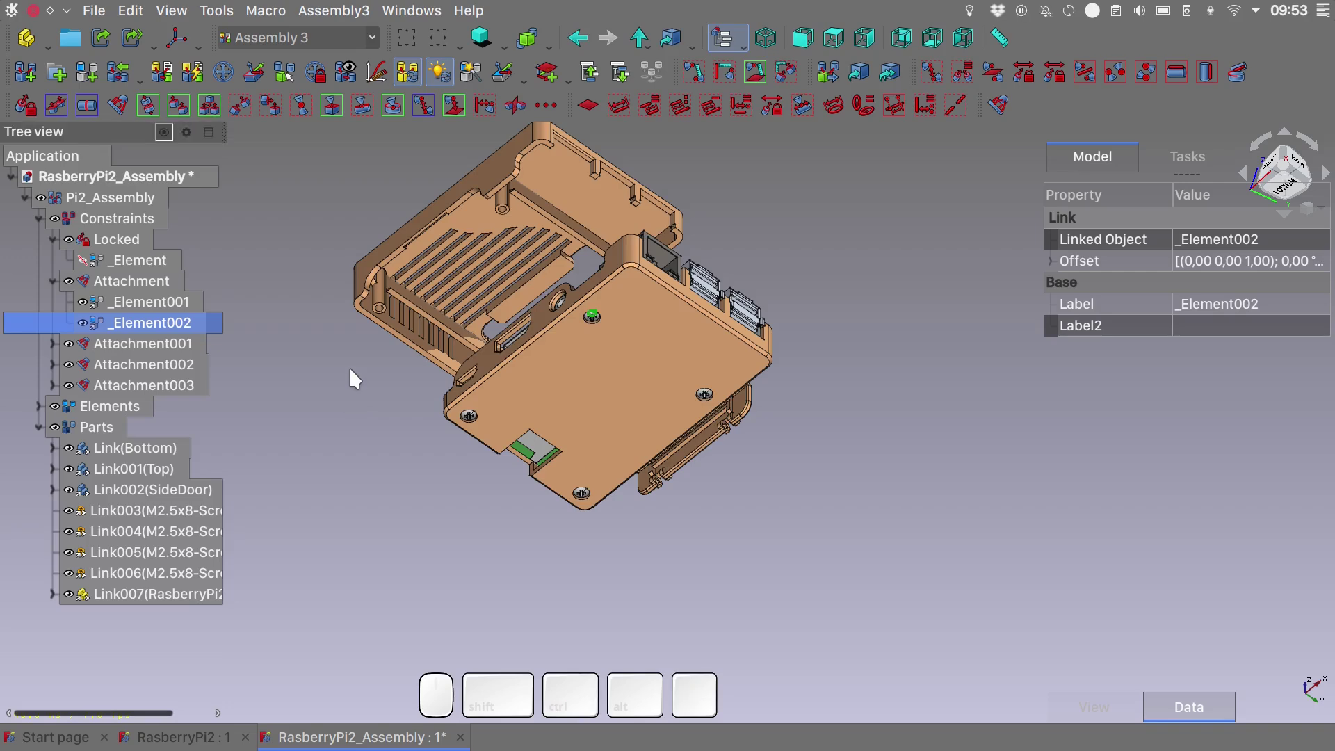
Hide the case top, Link001, and the side door, Link002, to expose the board in the case bottom.
left_click_drag(349, 366, 370, 556, "alt")
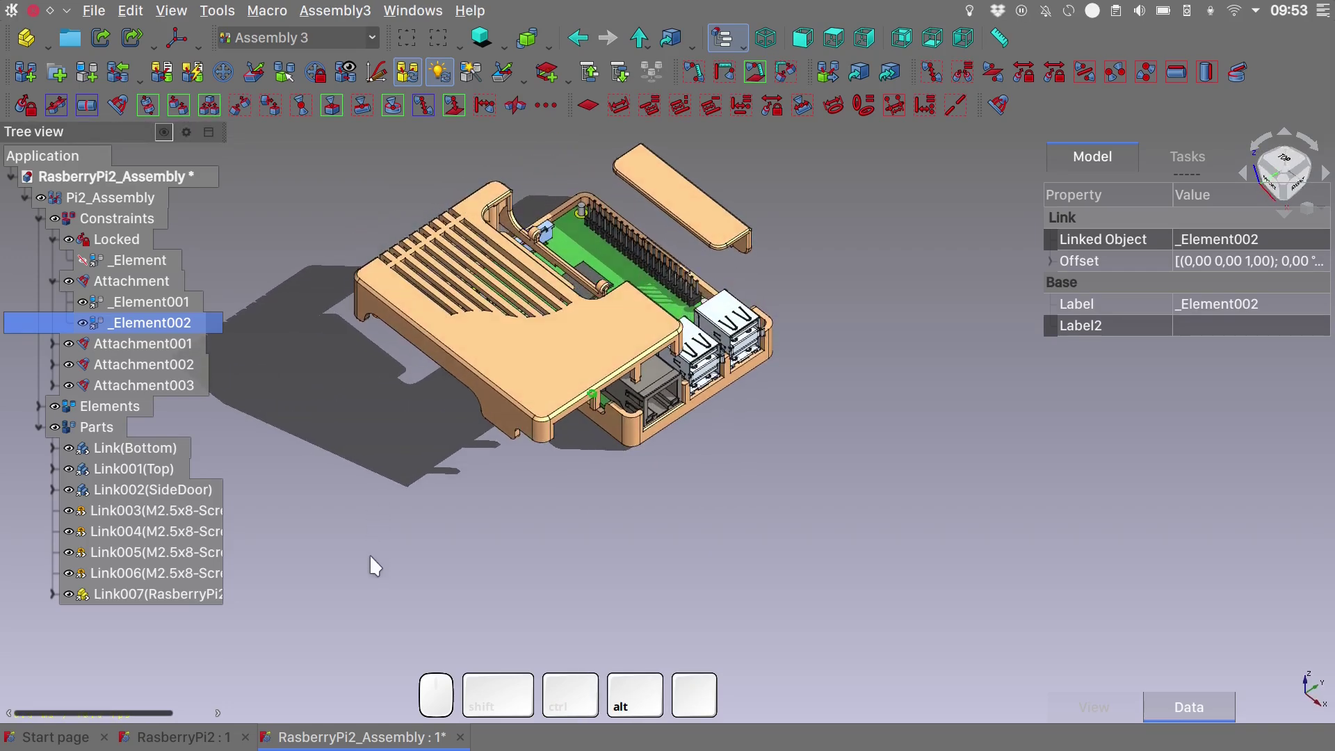
left_click(69, 468)
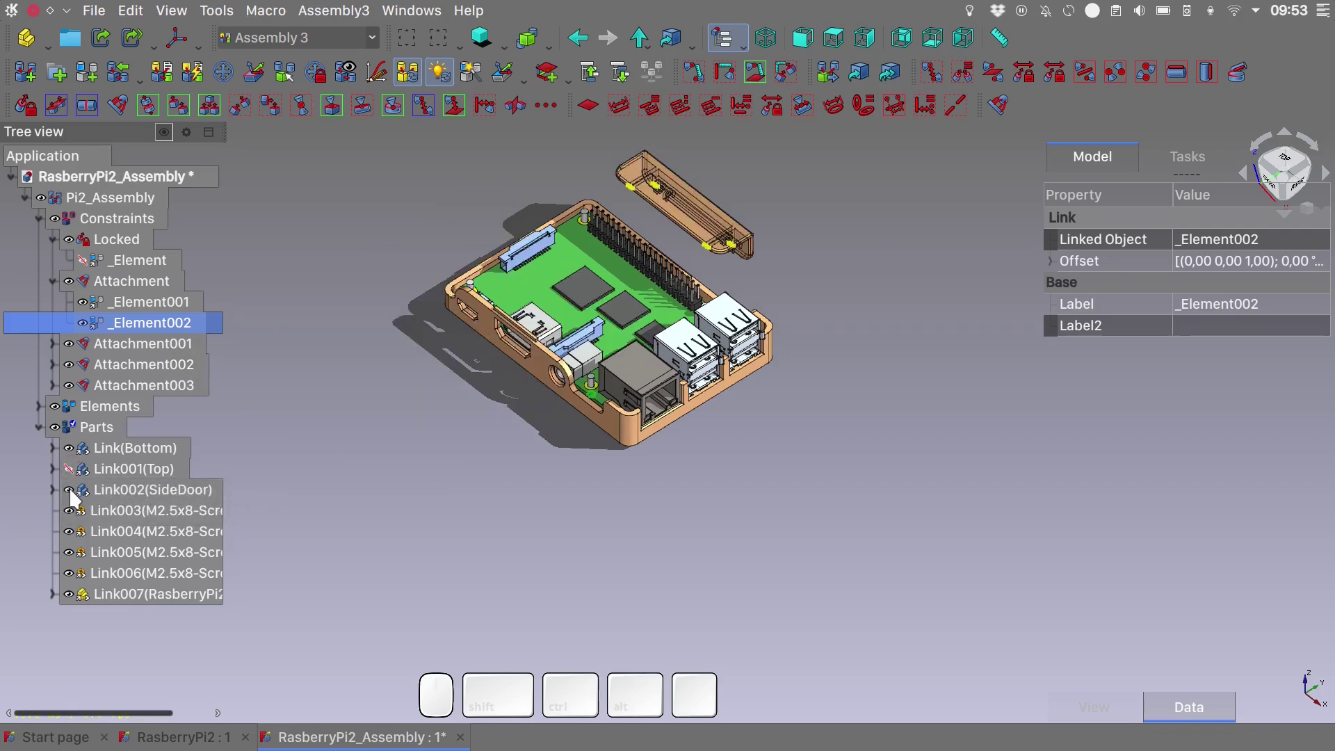
left_click(69, 490)
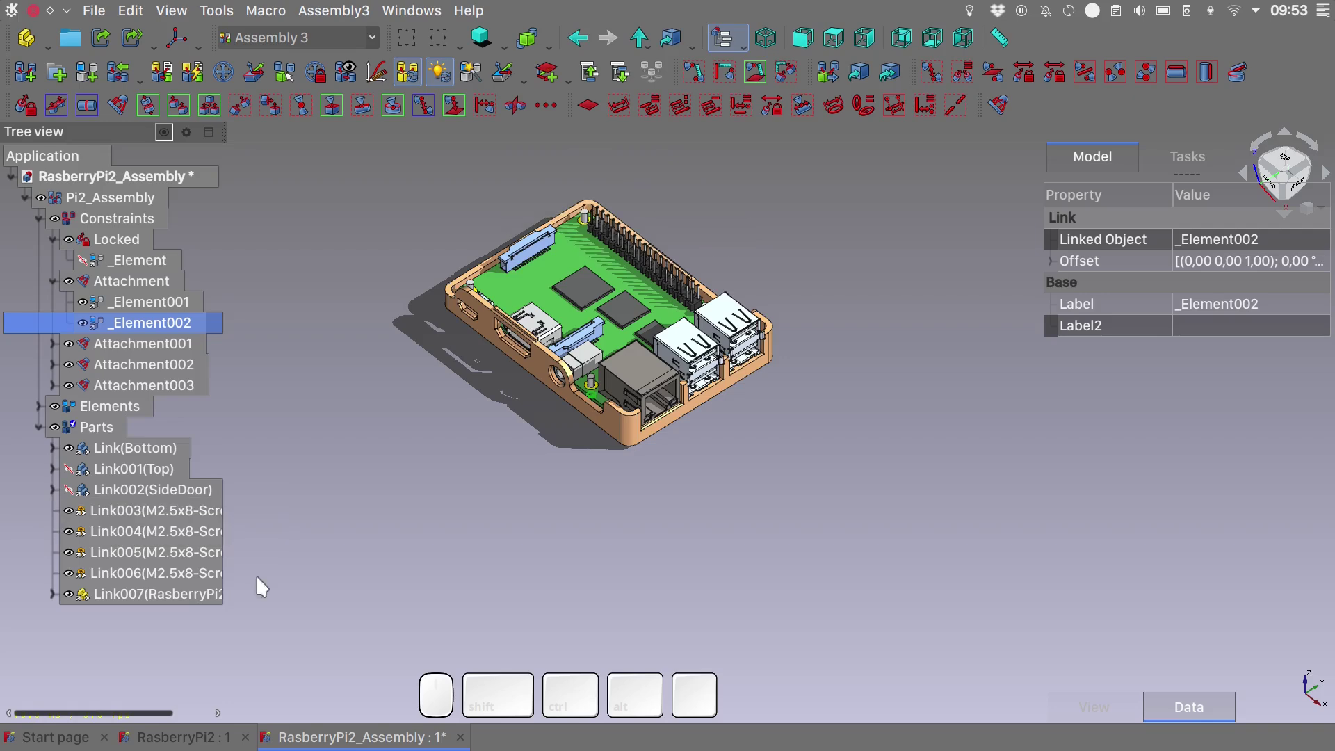
Move the Raspberry Pi board, Link007, up along its Z axis out of the case bottom.
left_click(187, 592)
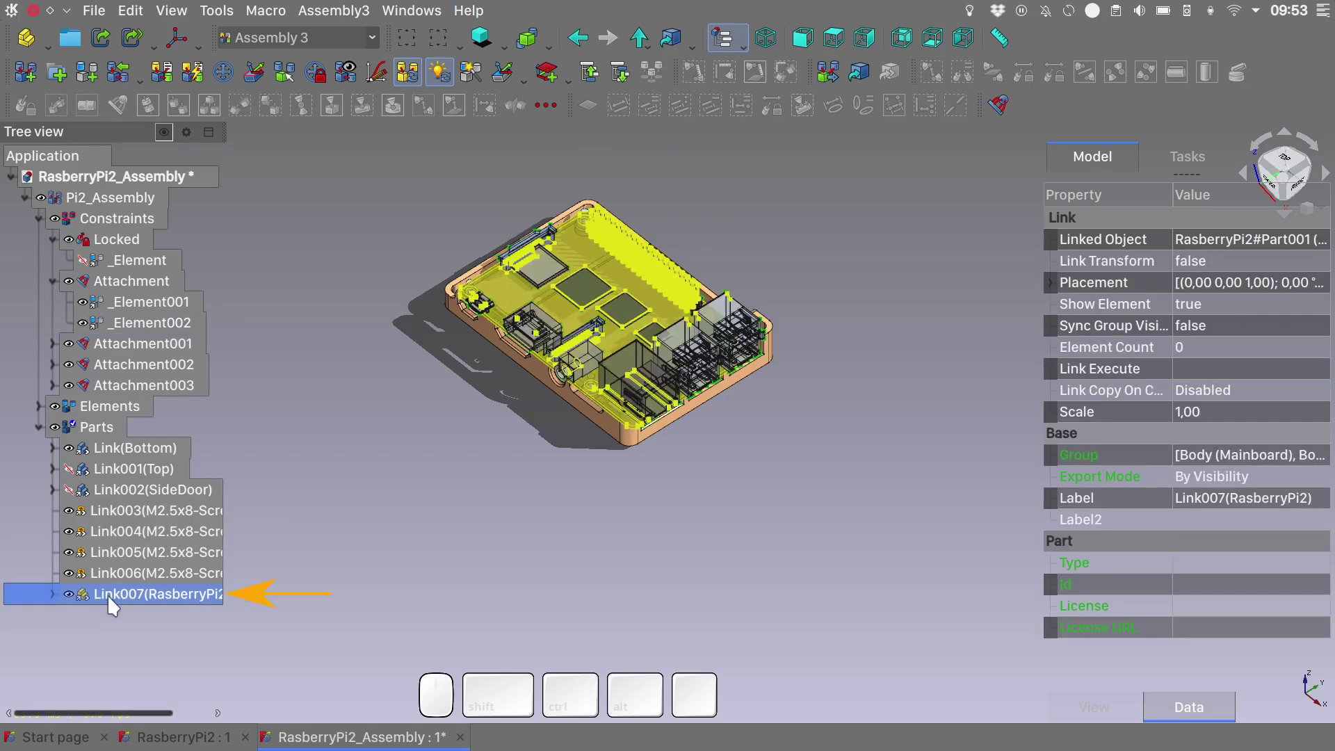
left_click(256, 71)
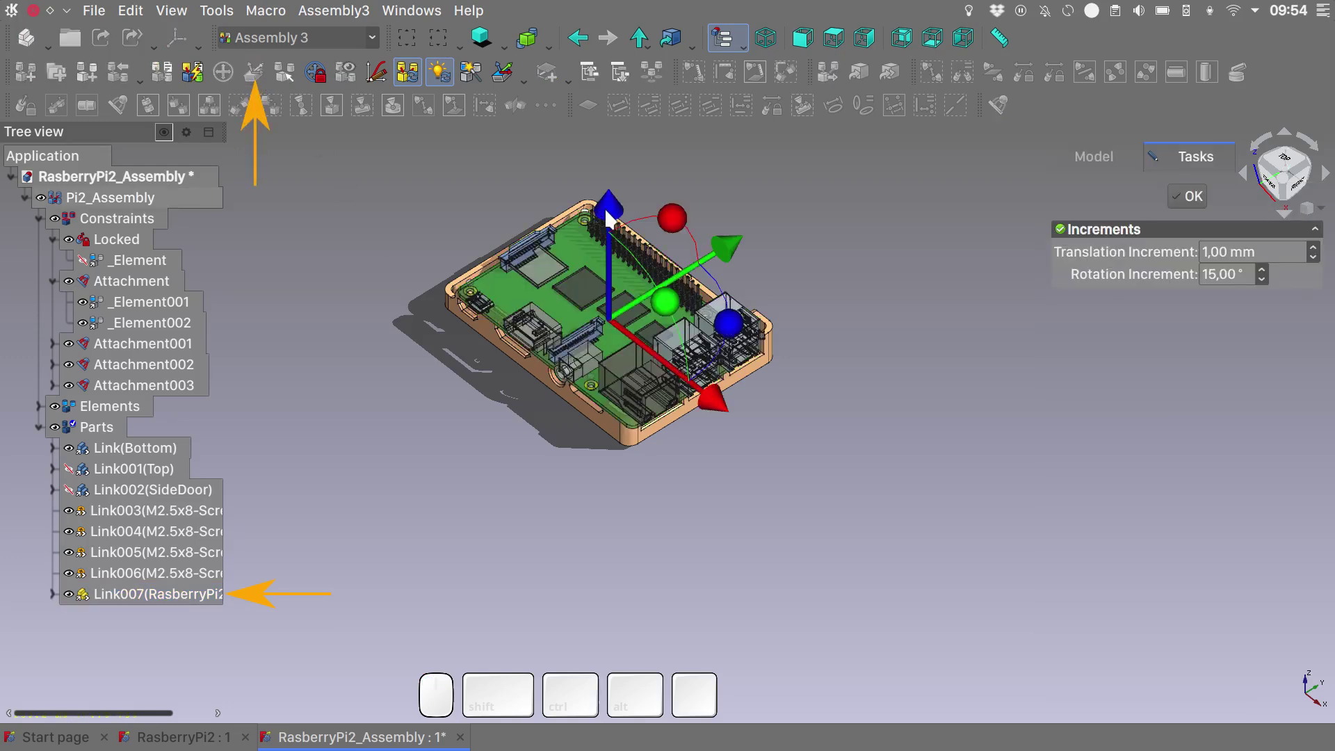
left_click_drag(607, 215, 610, 150)
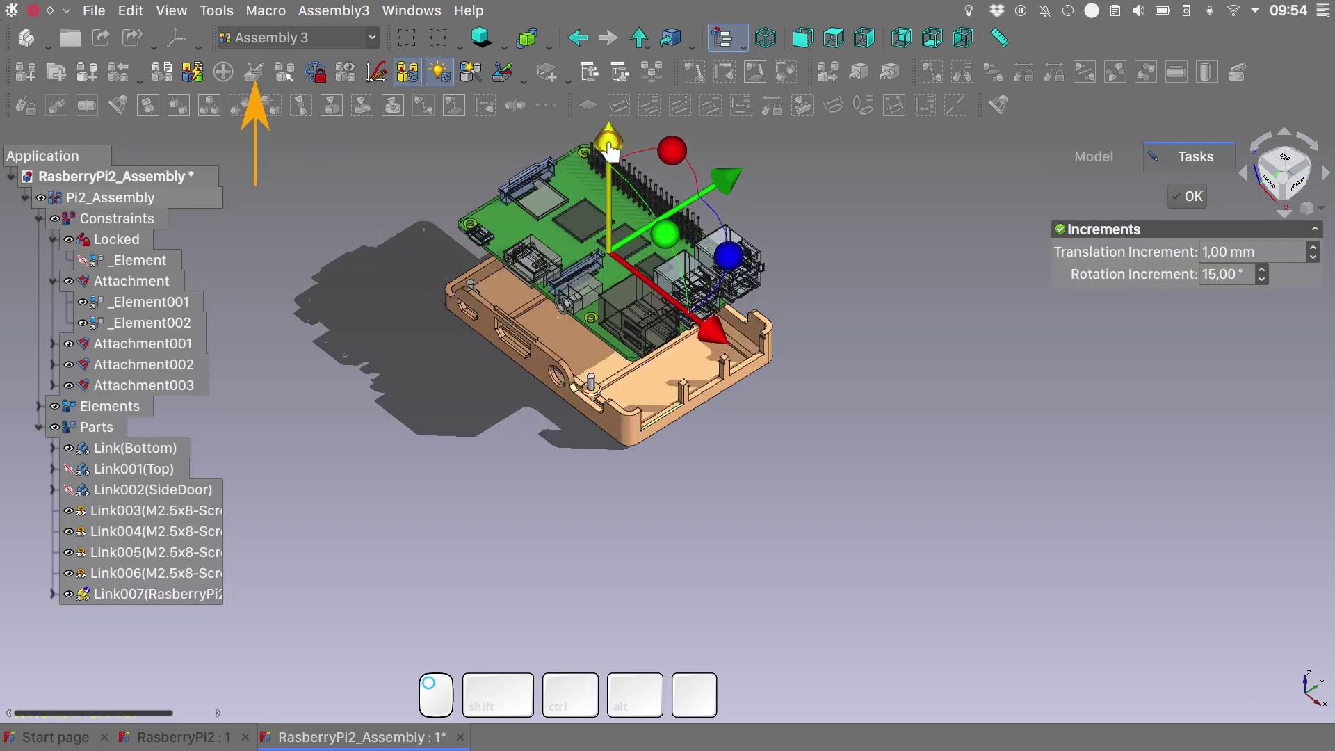
key("Escape")
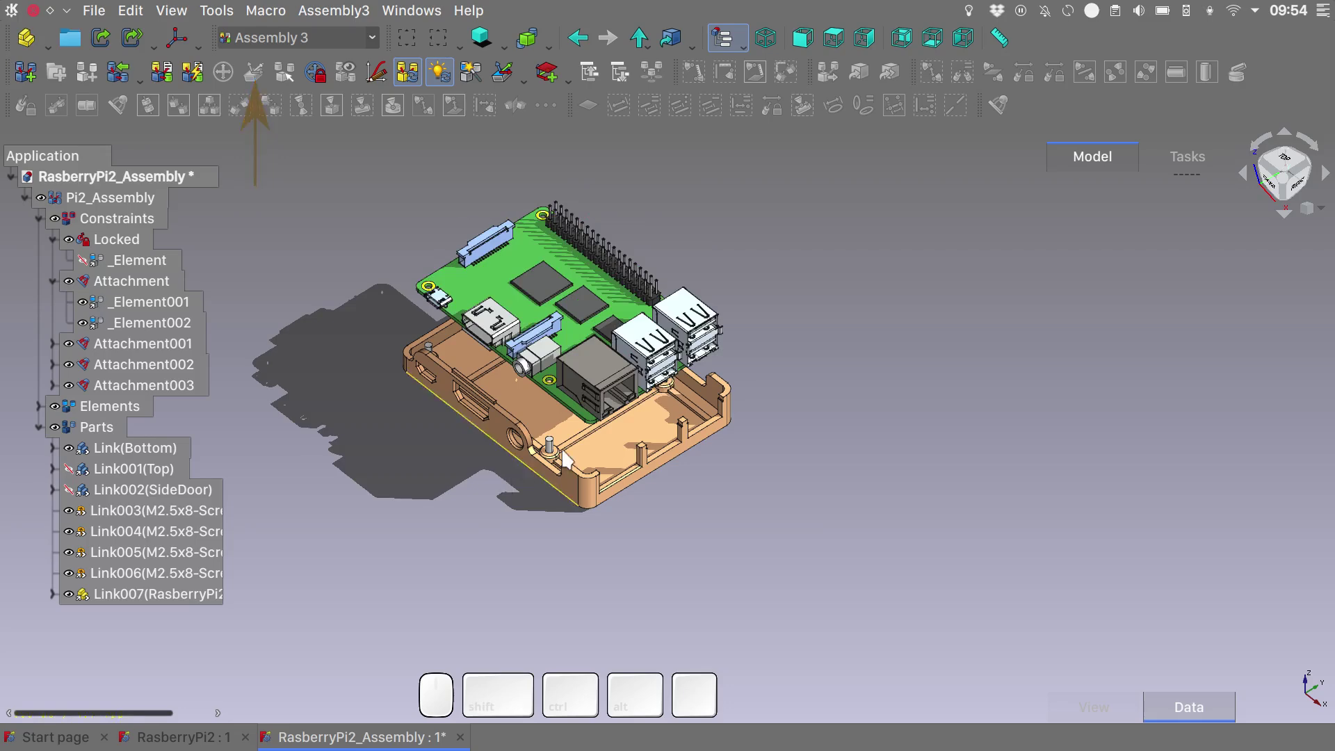
Add an Attachment constraint joining the standoff hole edge near the case bottom's round audio opening to the board's matching underside hole edge.
scroll(559, 461, "up", 5)
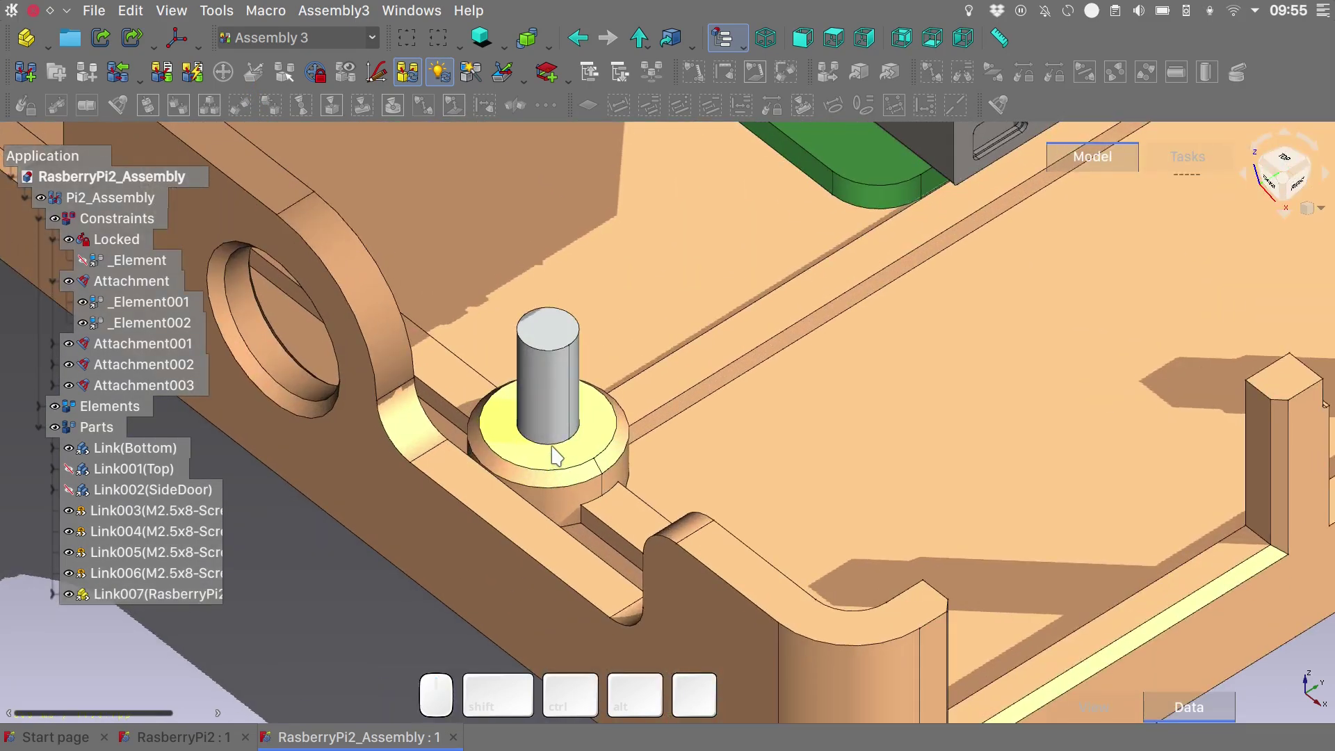
left_click(557, 448)
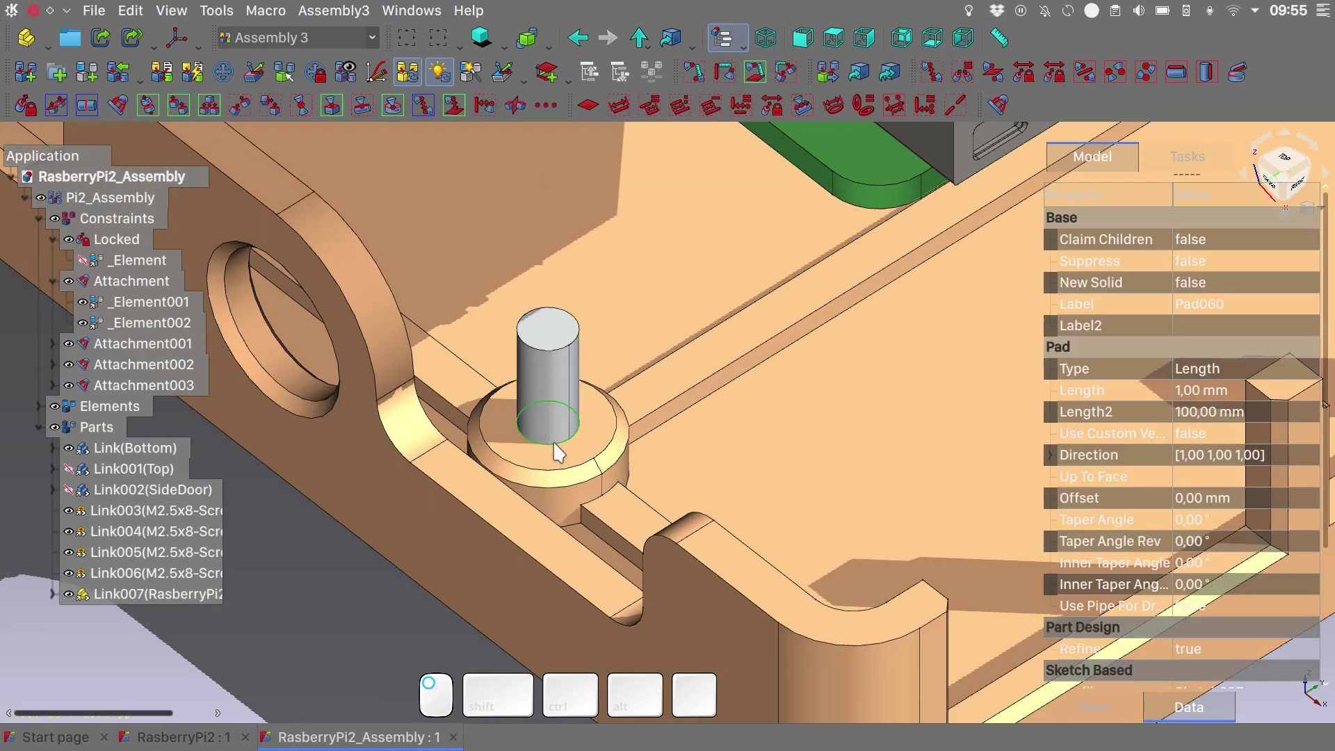
scroll(558, 453, "down", 5)
scroll(560, 373, "down", 1)
middle_click_drag(560, 373, 553, 282)
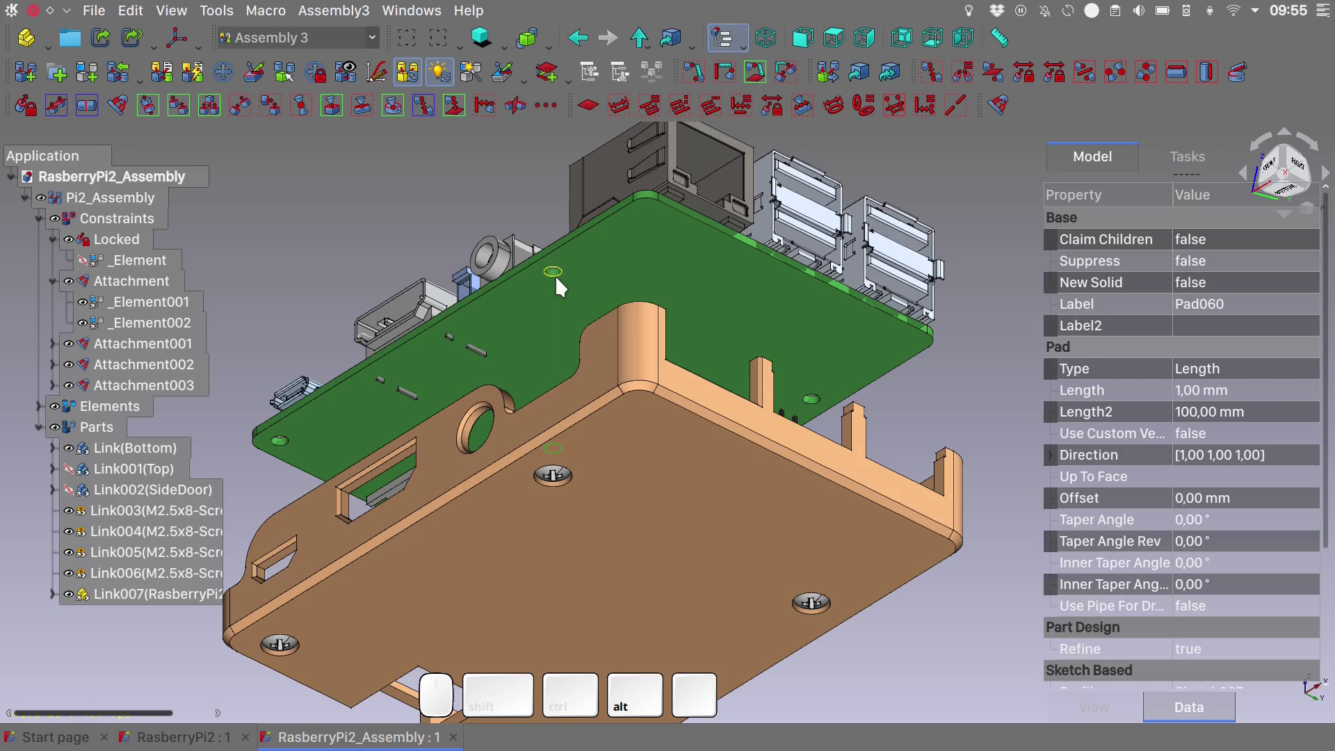
left_click(555, 274)
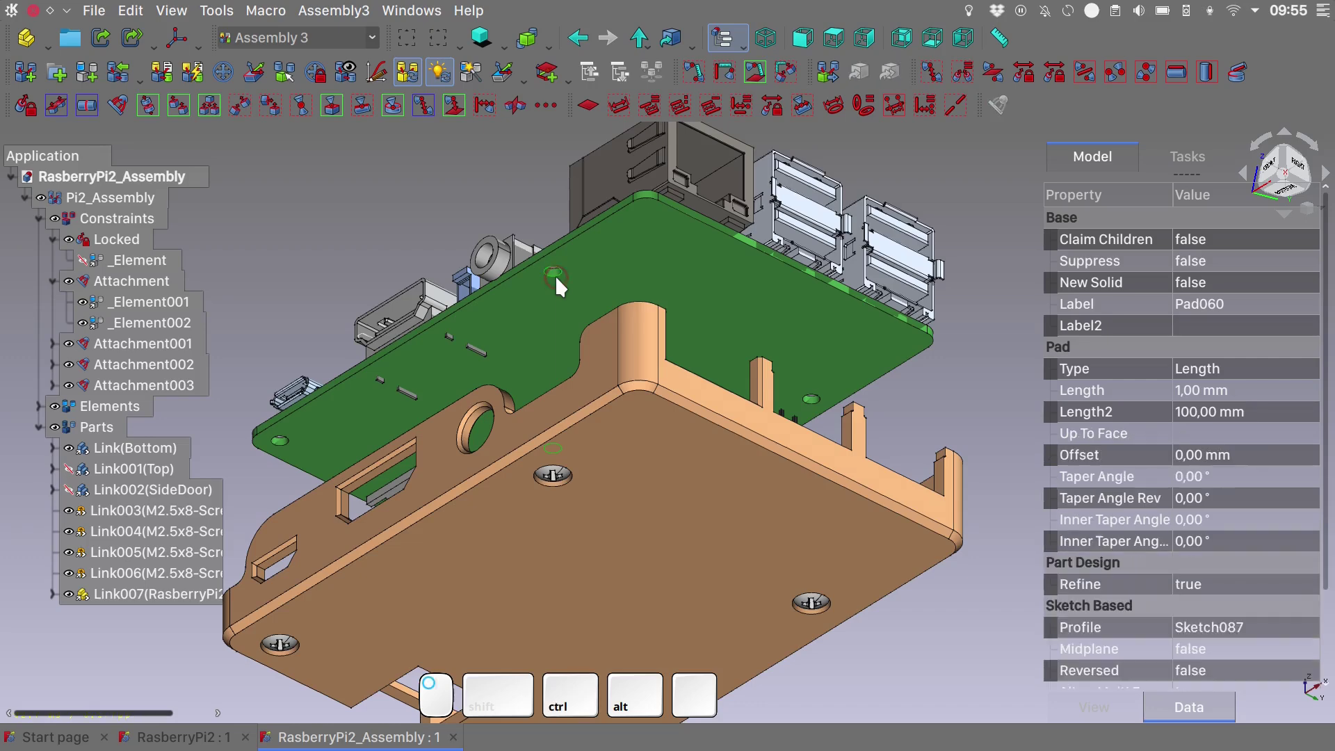
left_click(117, 104)
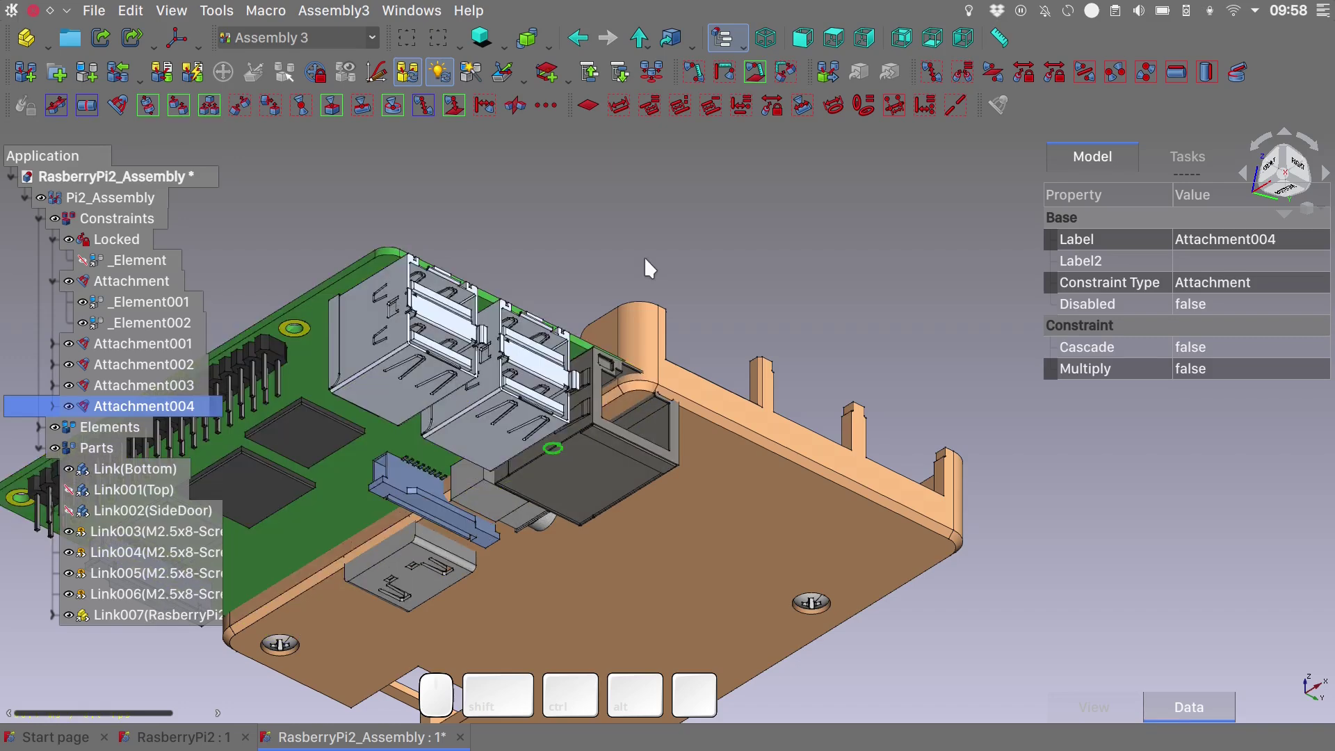
Expand the board link, Link007, and examine the component bodies it contains.
left_click(52, 615)
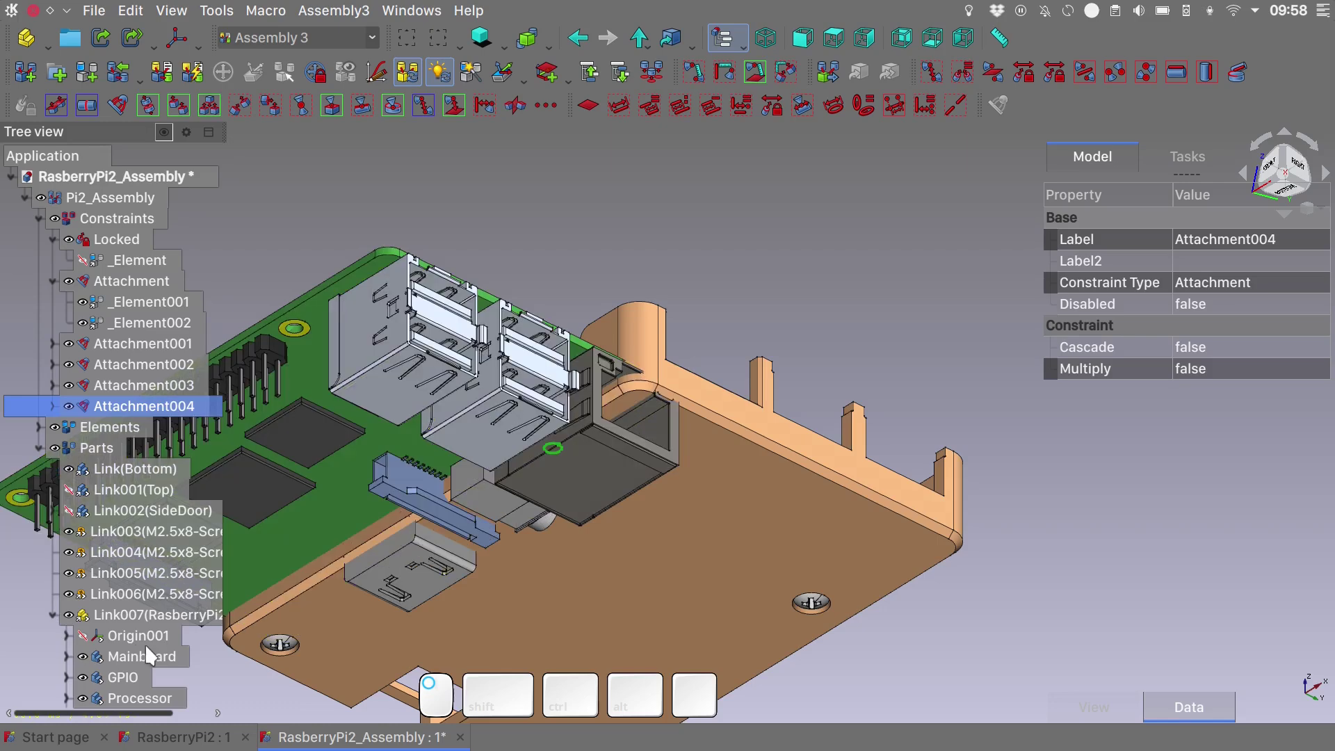
scroll(136, 647, "down", 4)
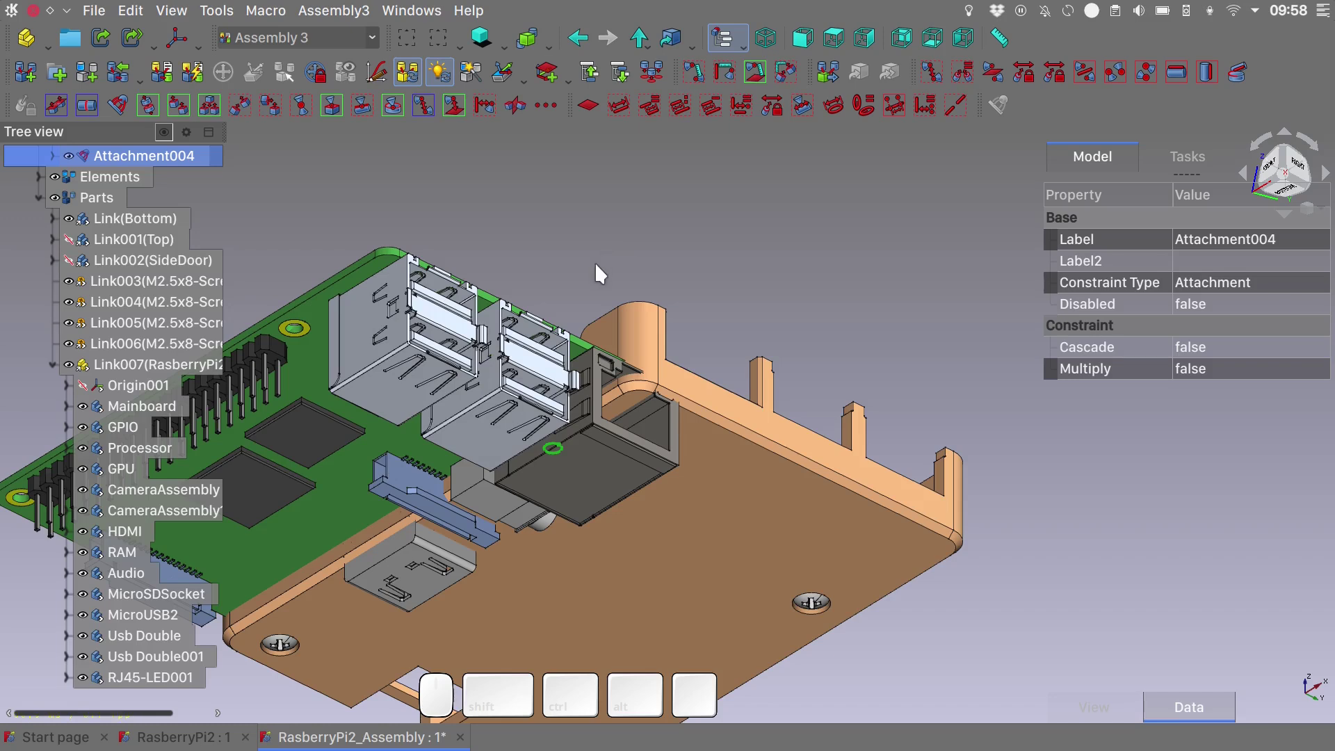
scroll(51, 360, "up", 4)
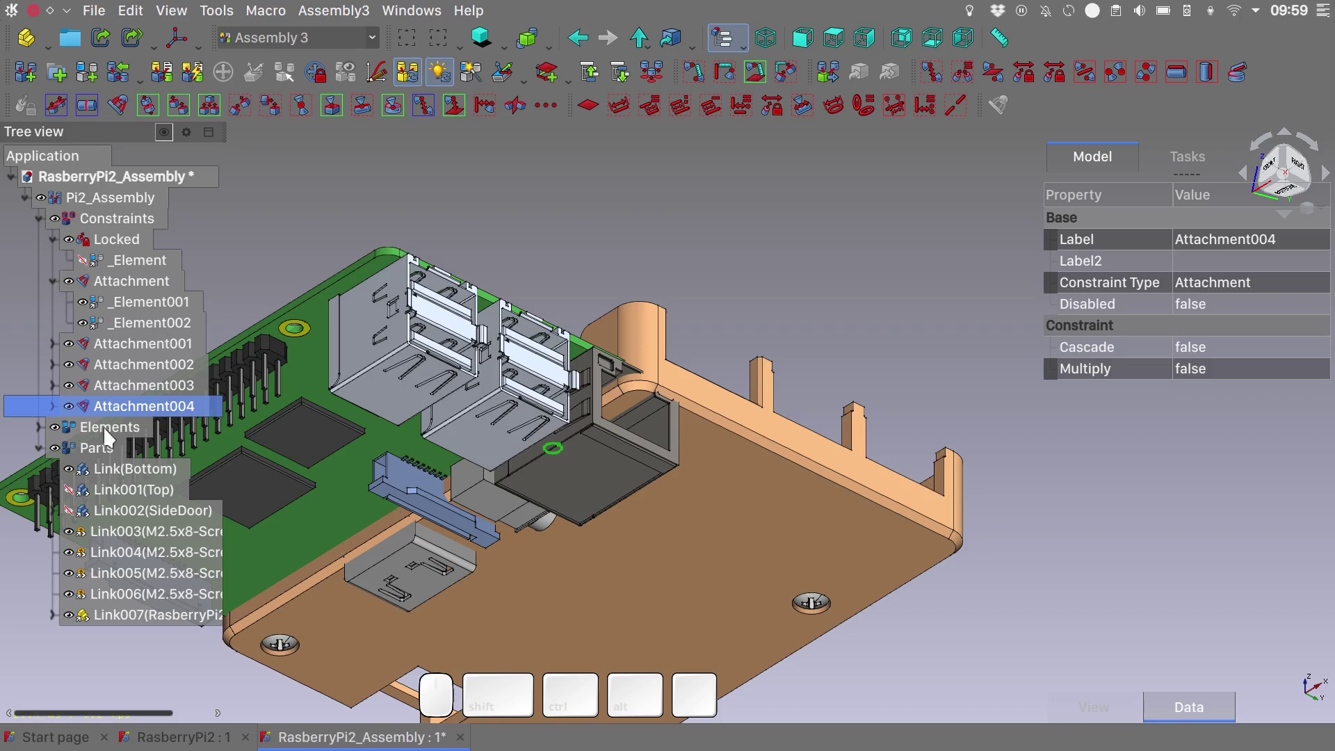
Flip the board's element, _Element010, in the Attachment004 constraint to turn the board upright in the case bottom.
left_click(51, 404)
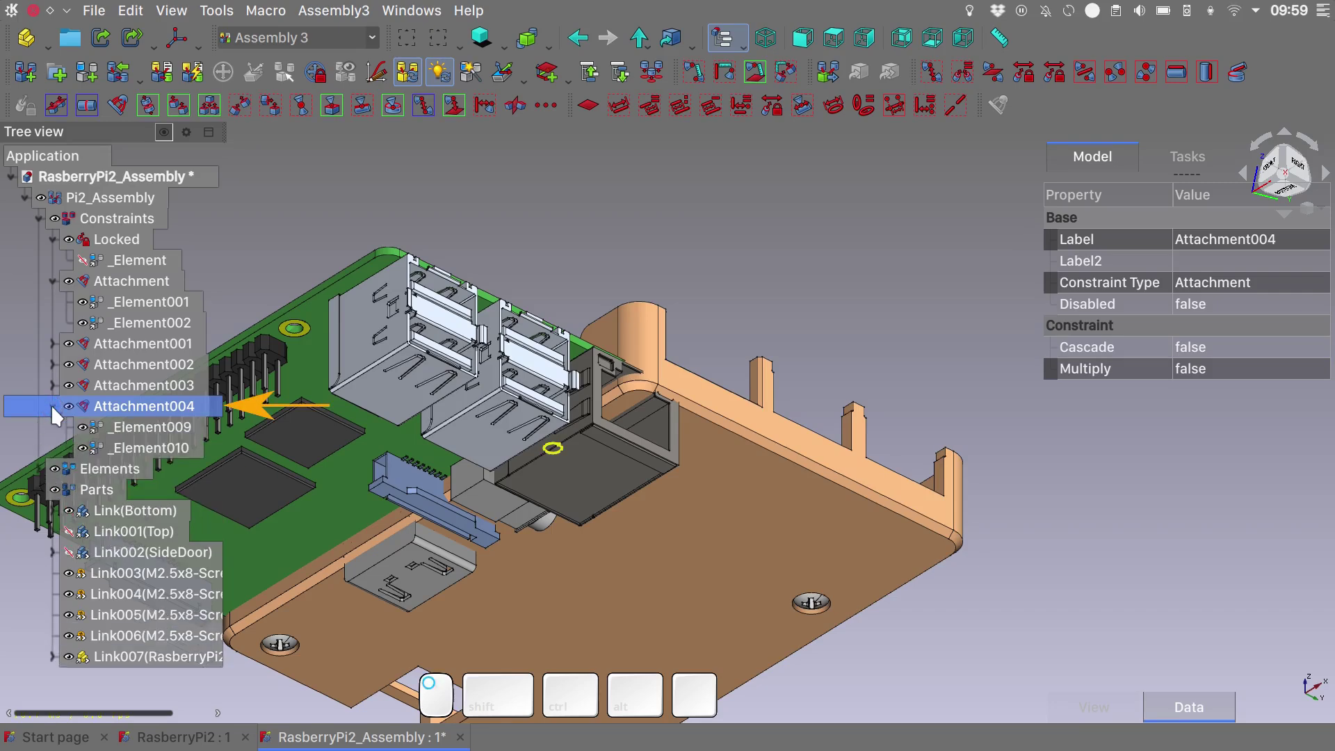
left_click(161, 448)
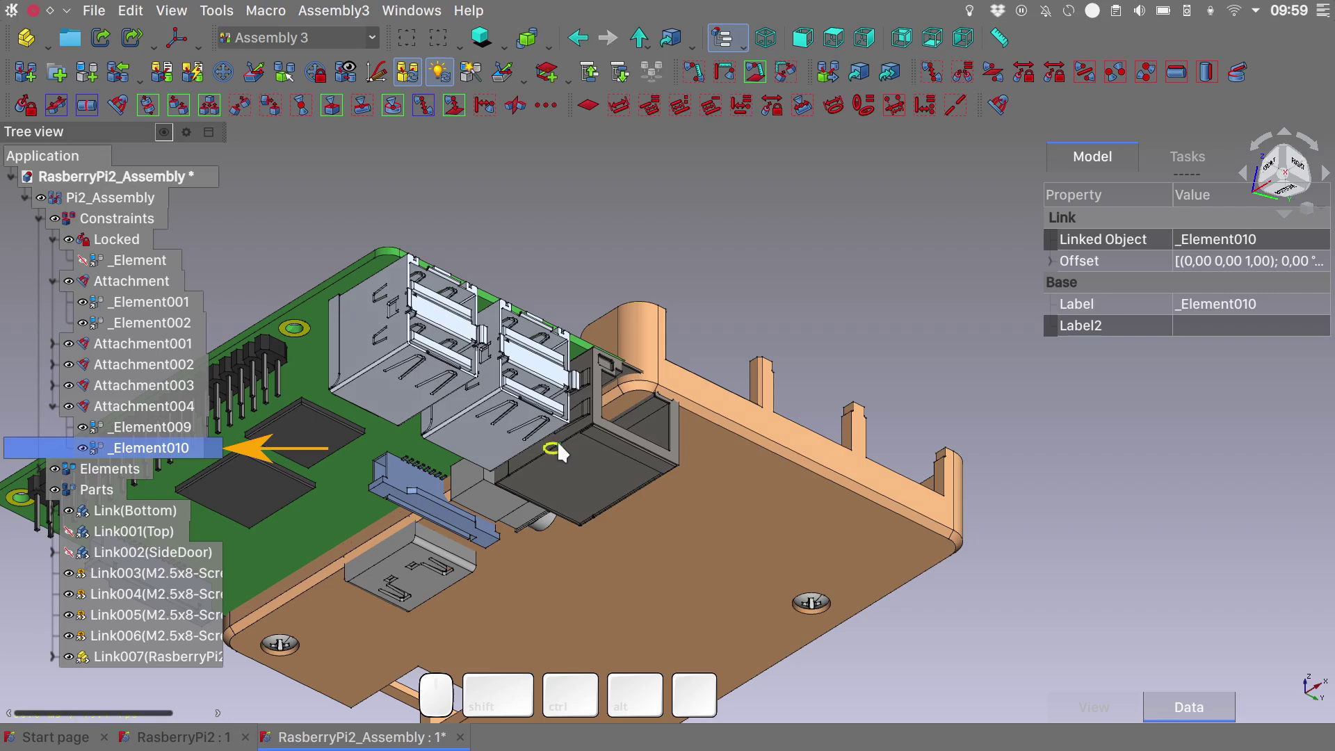
right_click(135, 446)
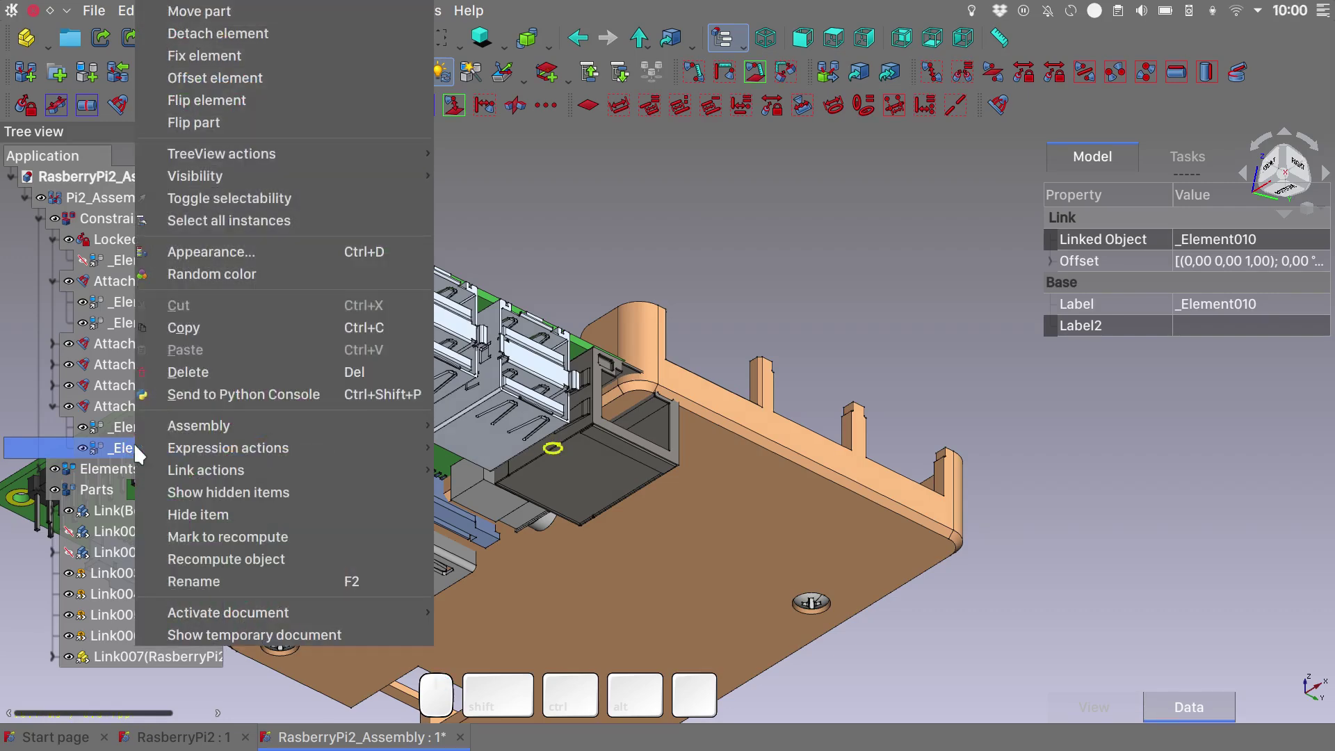
left_click(261, 99)
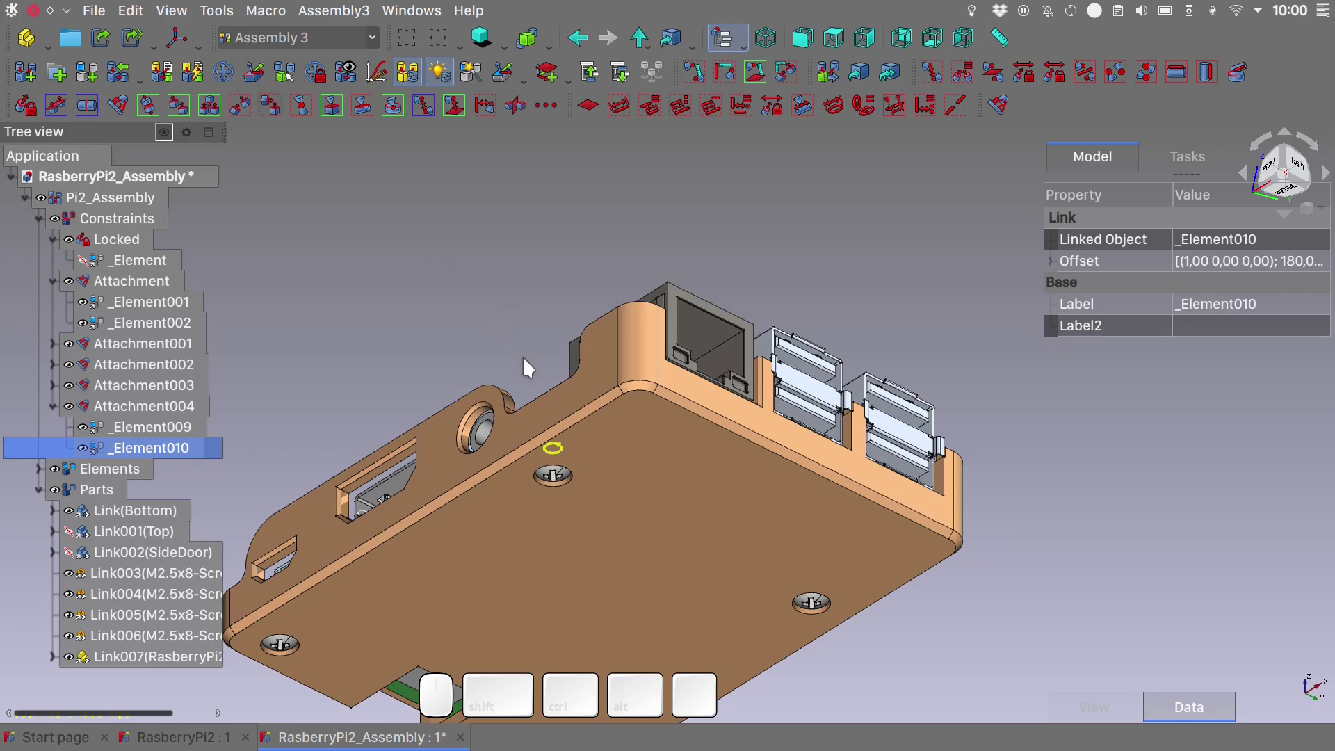
key("alt")
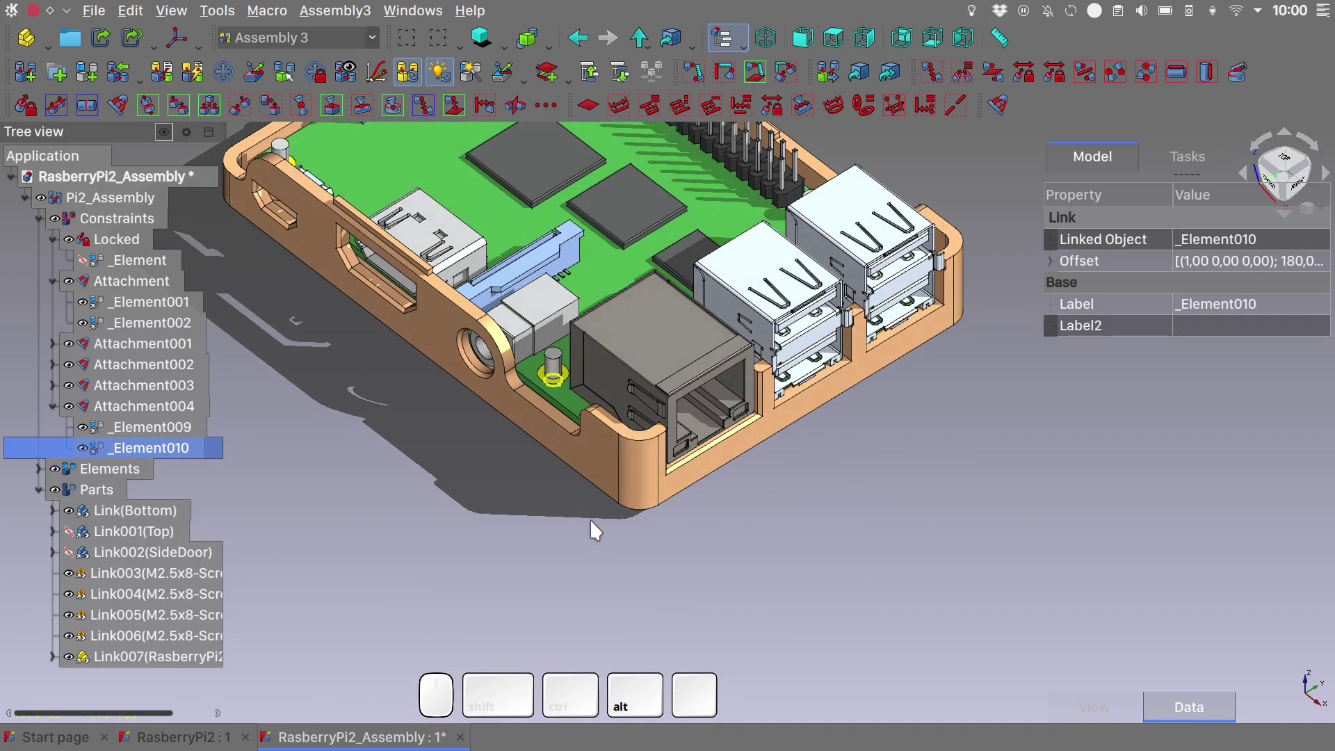
scroll(571, 388, "up", 4)
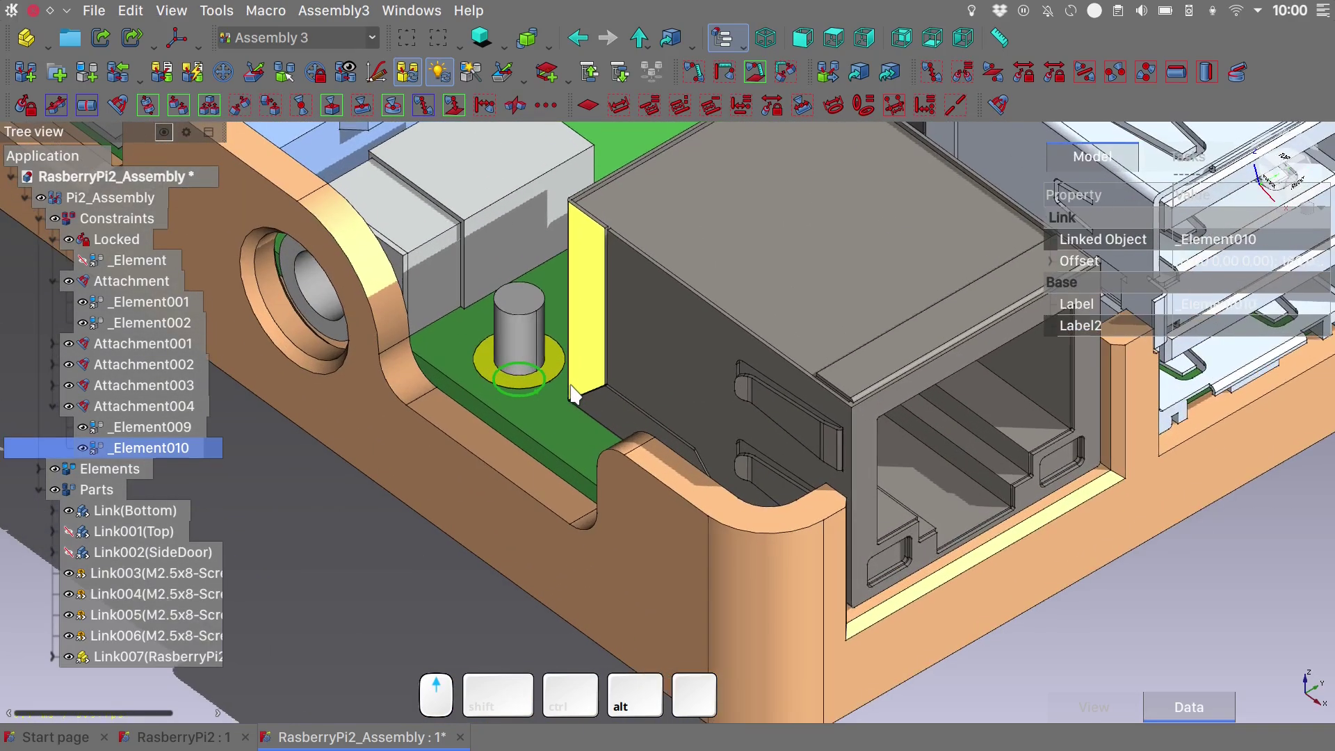
scroll(571, 389, "down", 3)
scroll(569, 383, "down", 3)
key("shift")
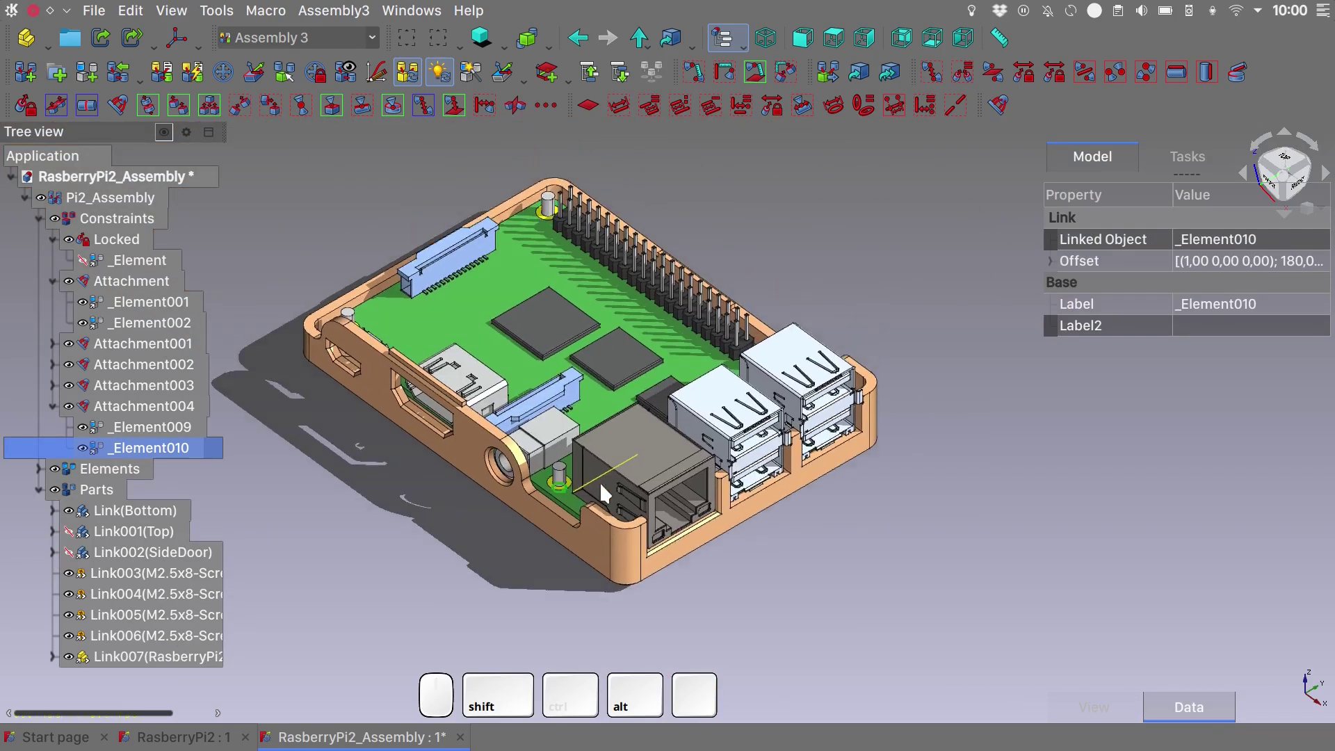
key("shift")
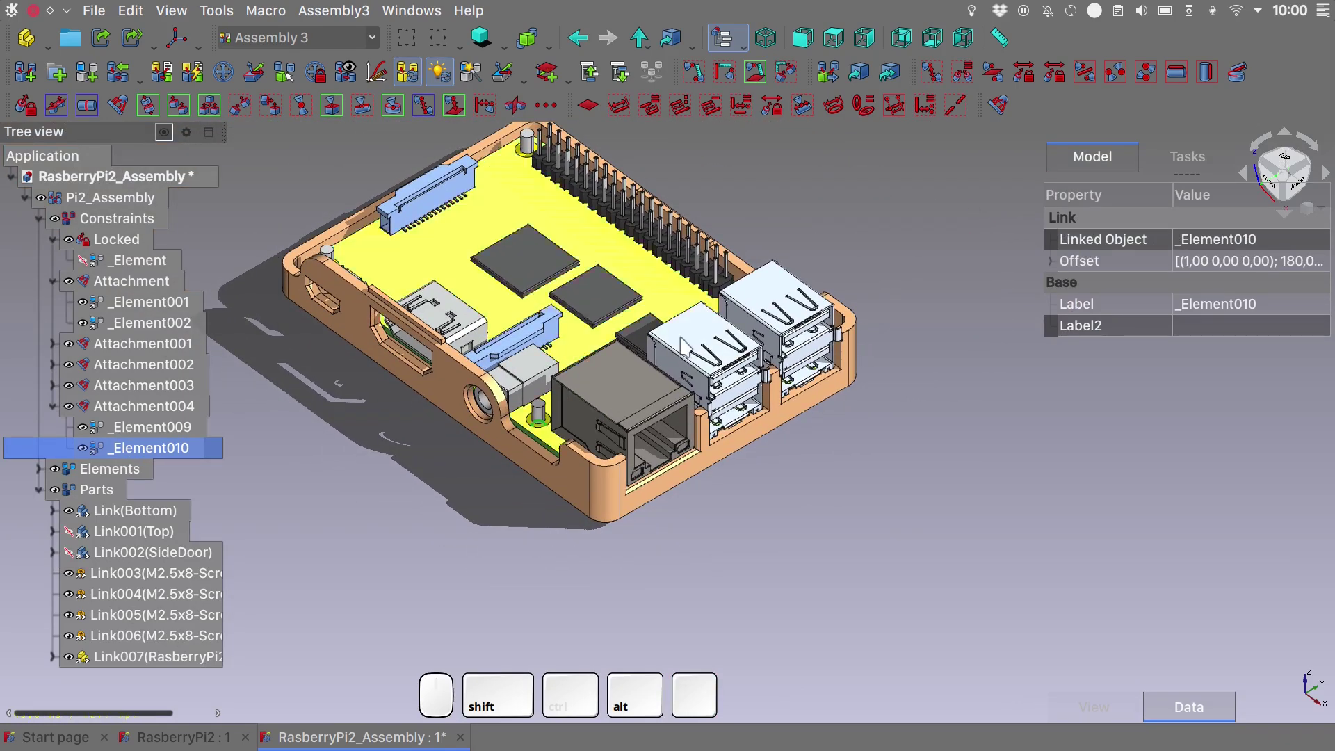
Try to move the board, Link007, along its Z, Y and X axes to test the constraint.
left_click(309, 487)
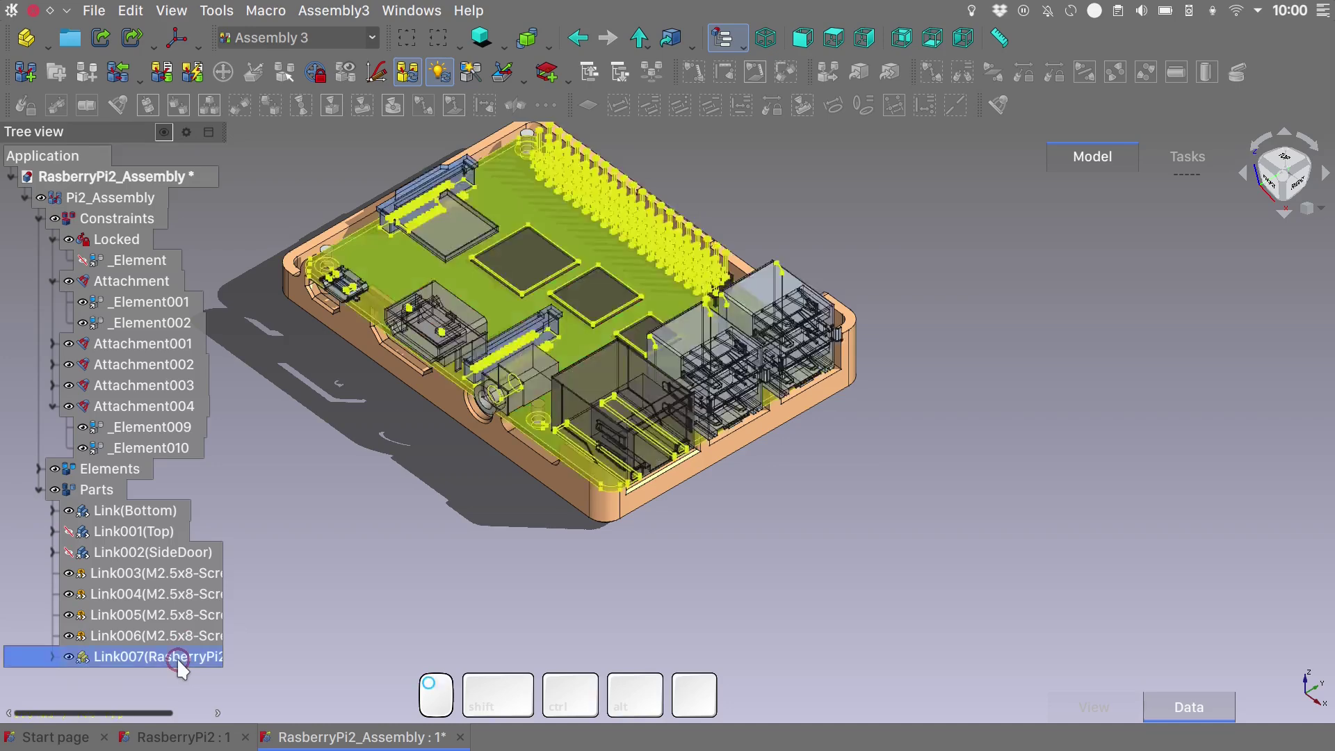
left_click(177, 658)
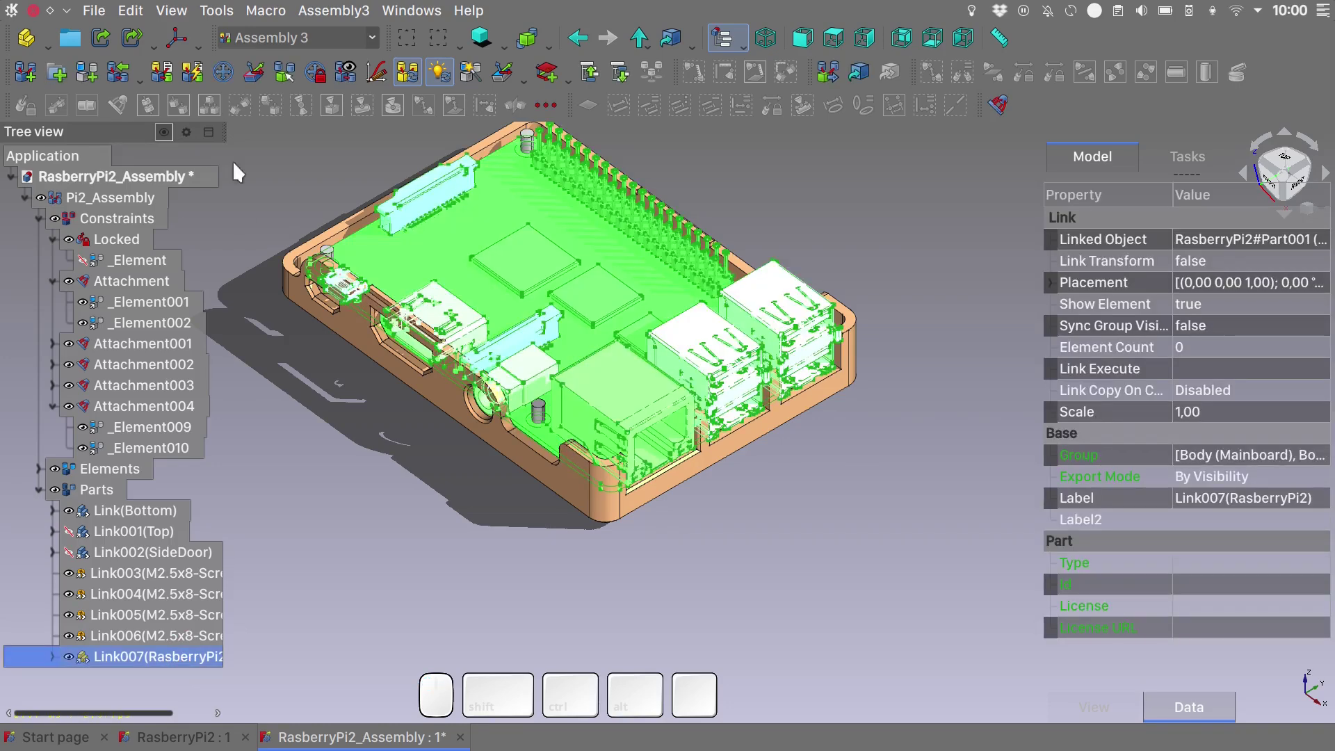
left_click(253, 69)
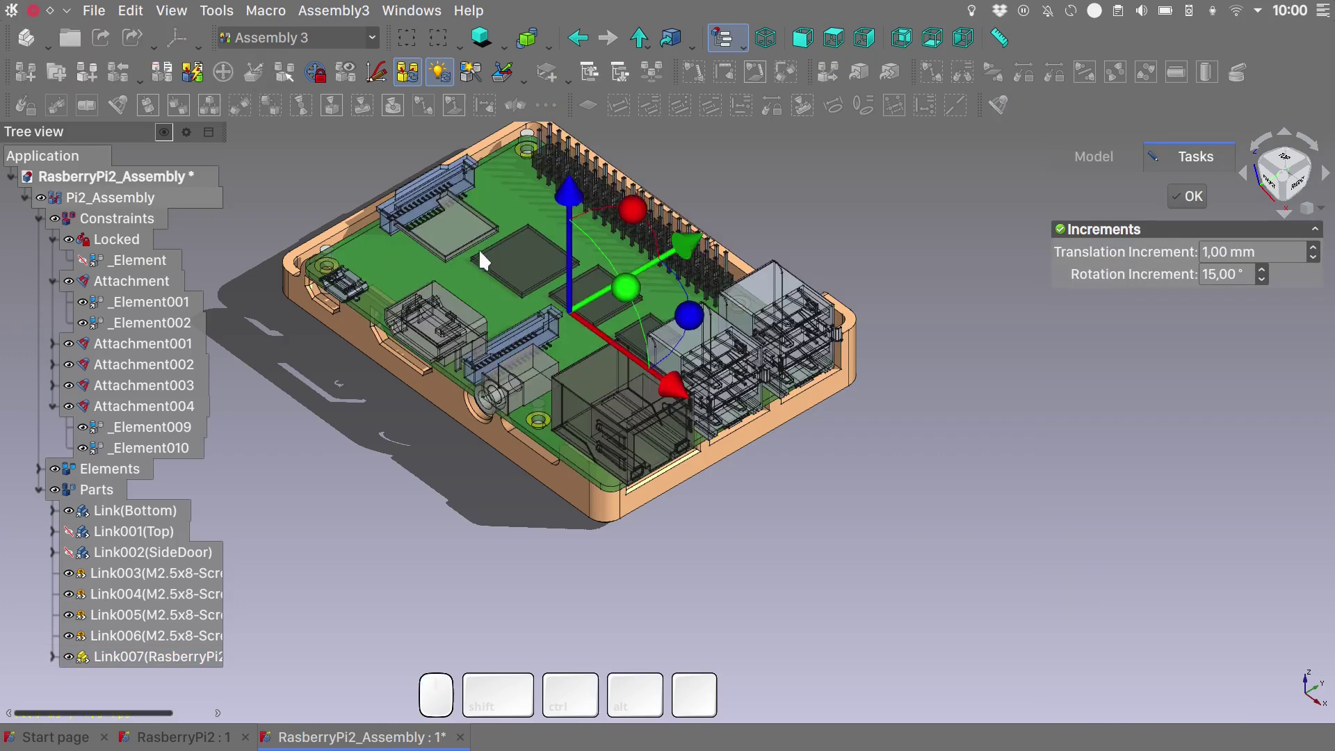
left_click(566, 194)
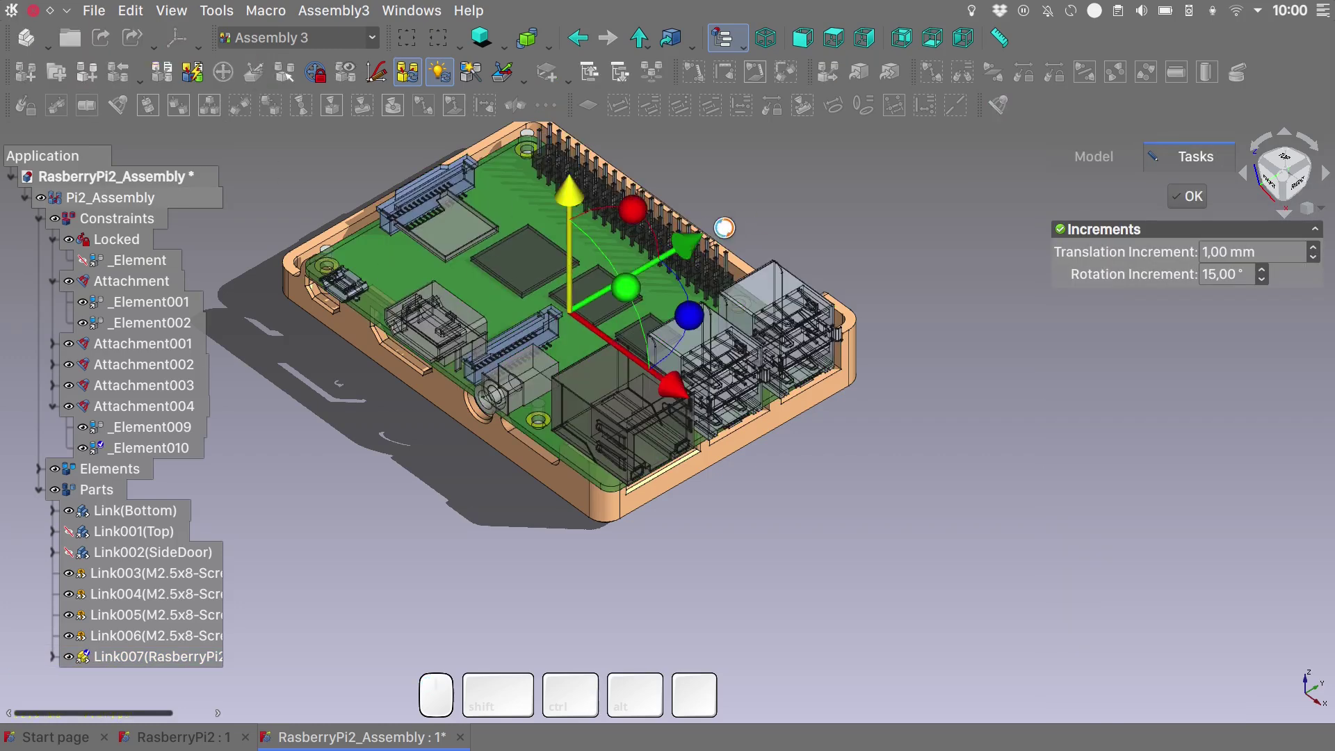
left_click(687, 242)
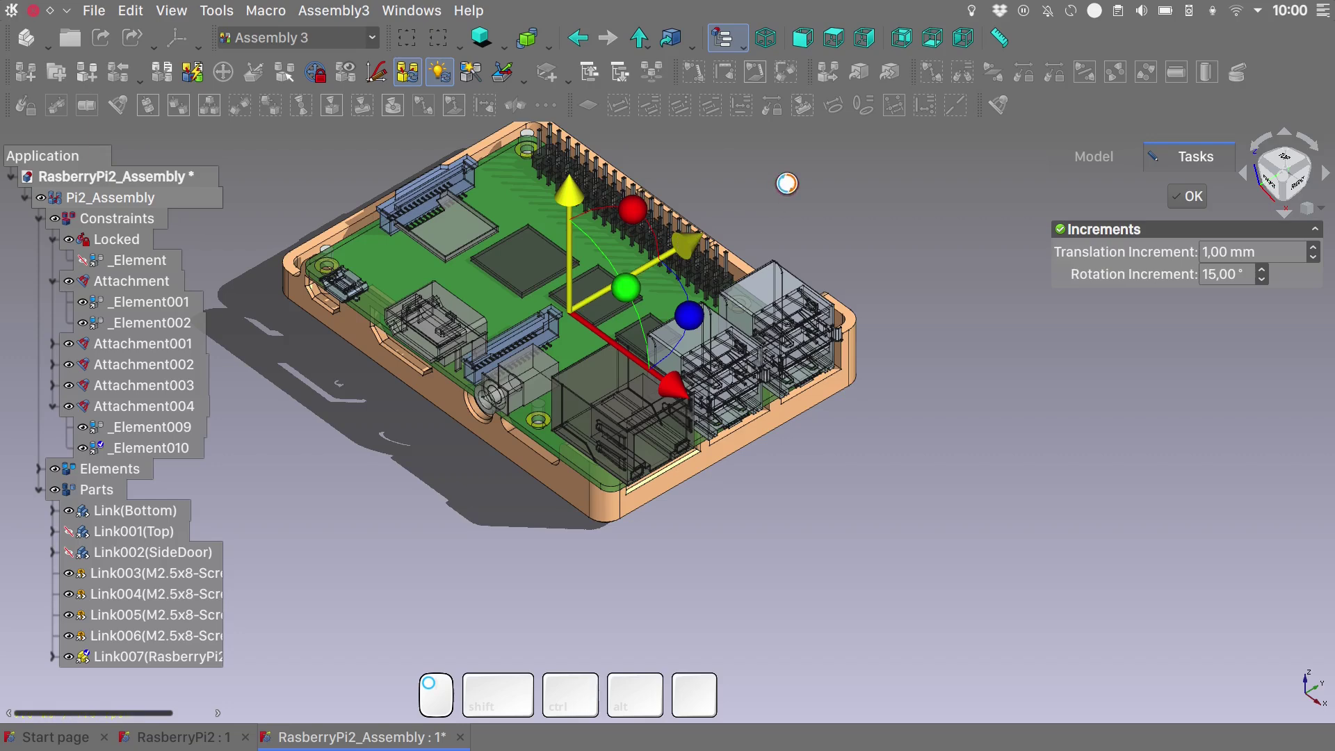
left_click(671, 386)
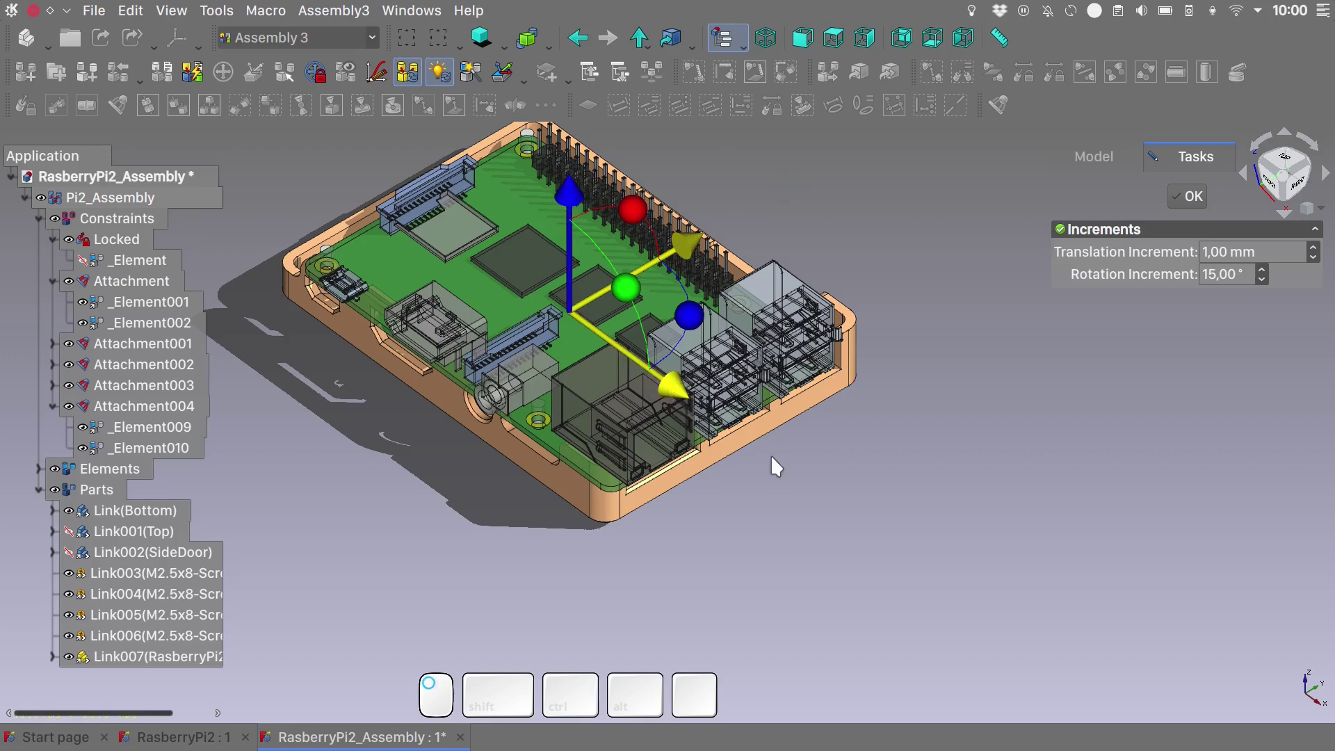
key("Escape")
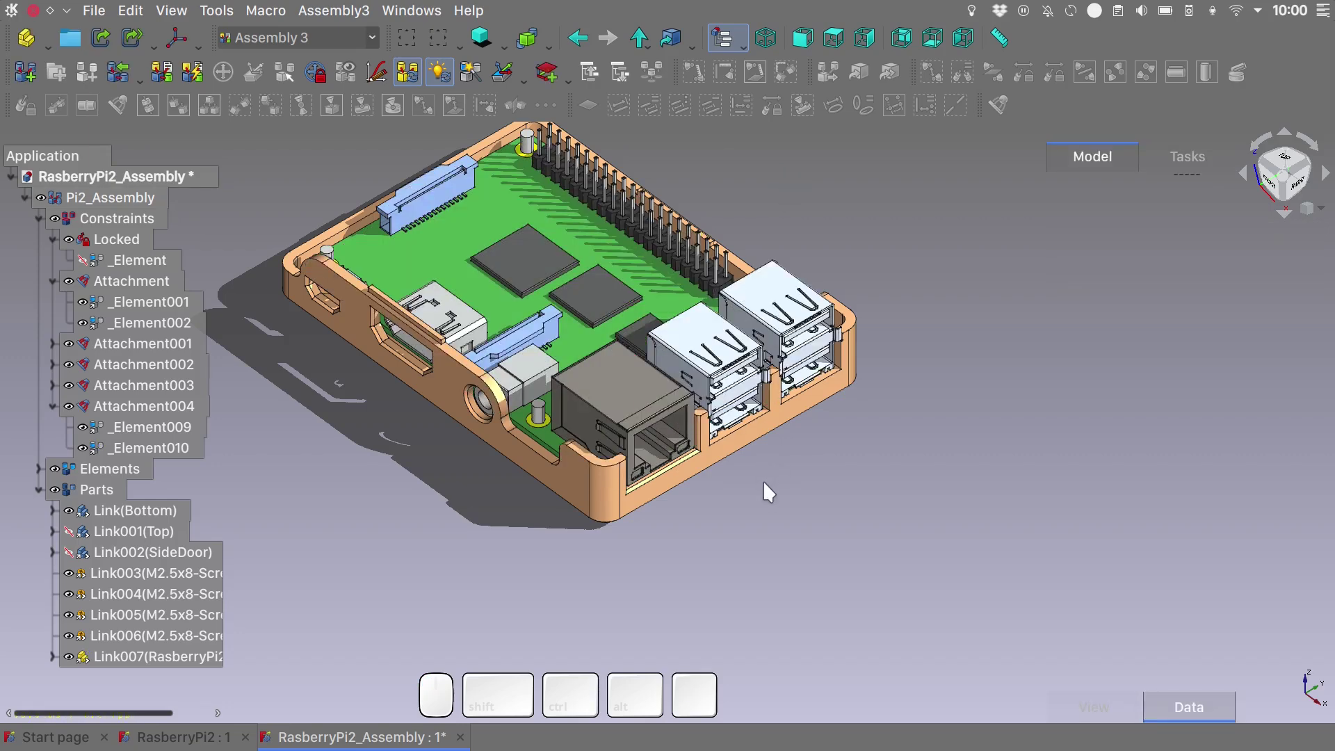
Show the case top, Link001, in the assembly.
middle_click_drag(764, 487, 766, 520, "shift")
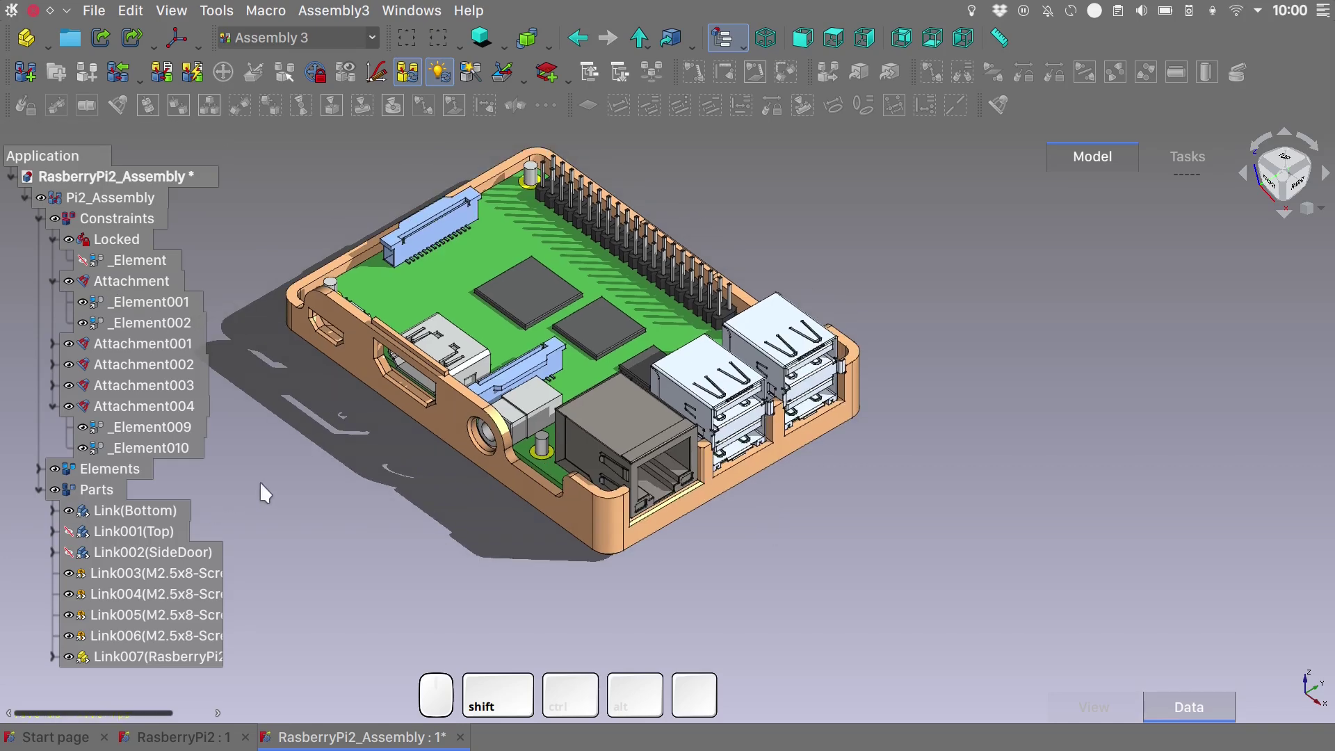
mouse_move(154, 532)
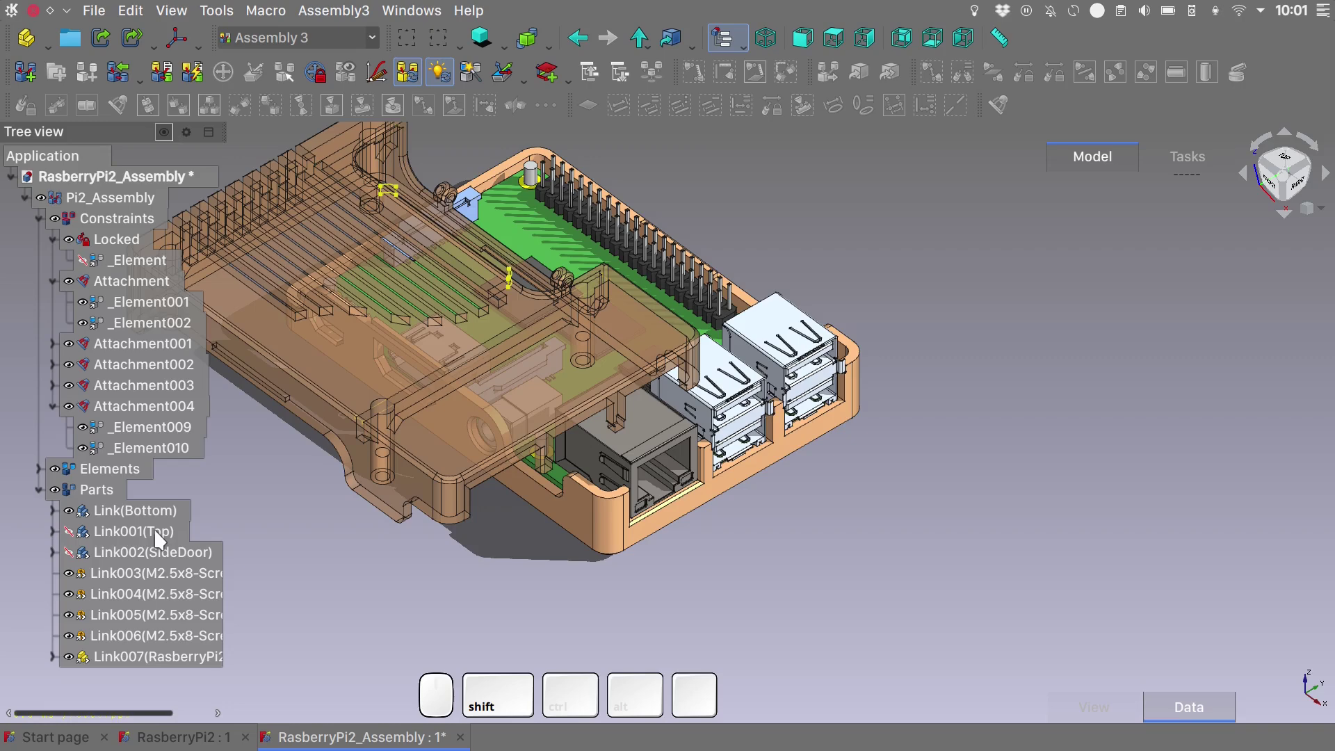
left_click(68, 531)
Add an Attachment constraint joining the board's mounting hole edge beside the Ethernet port to the hole edge on the case top's matching standoff.
middle_click_drag(278, 515, 537, 477, "alt")
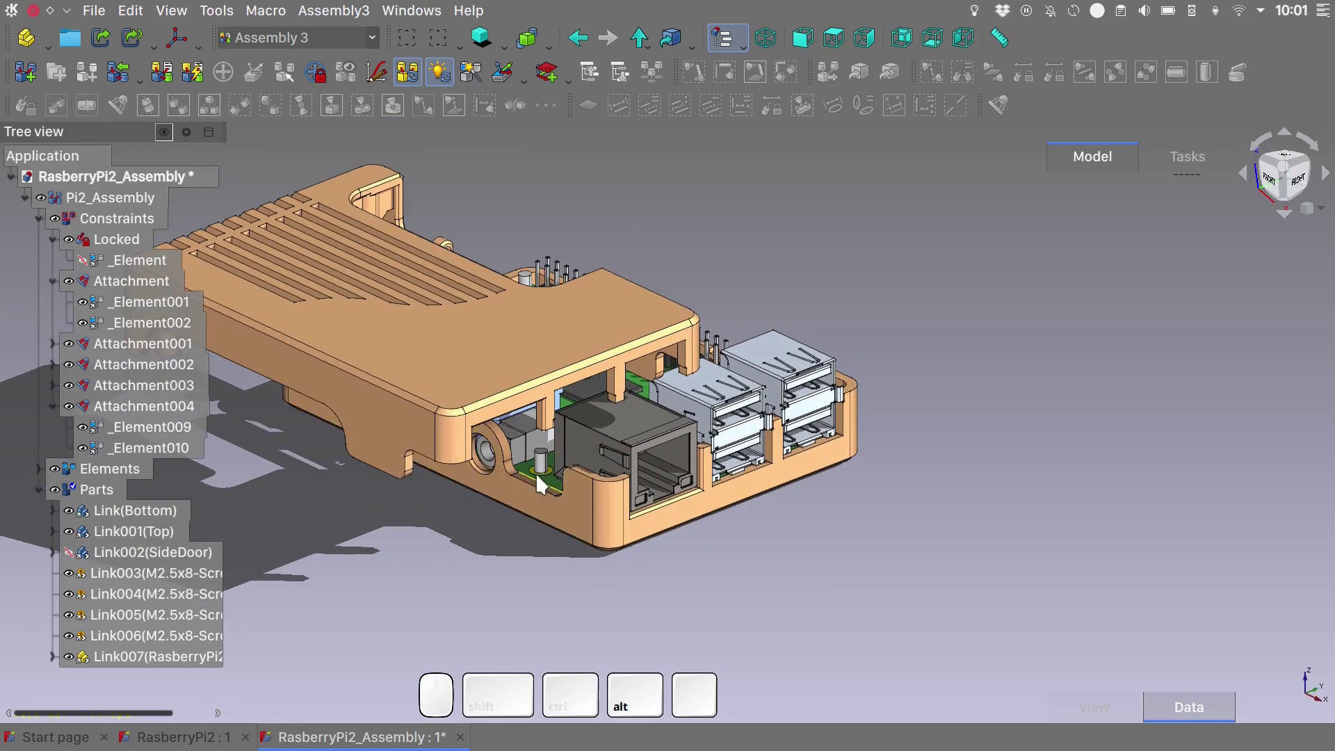
scroll(539, 469, "up", 5)
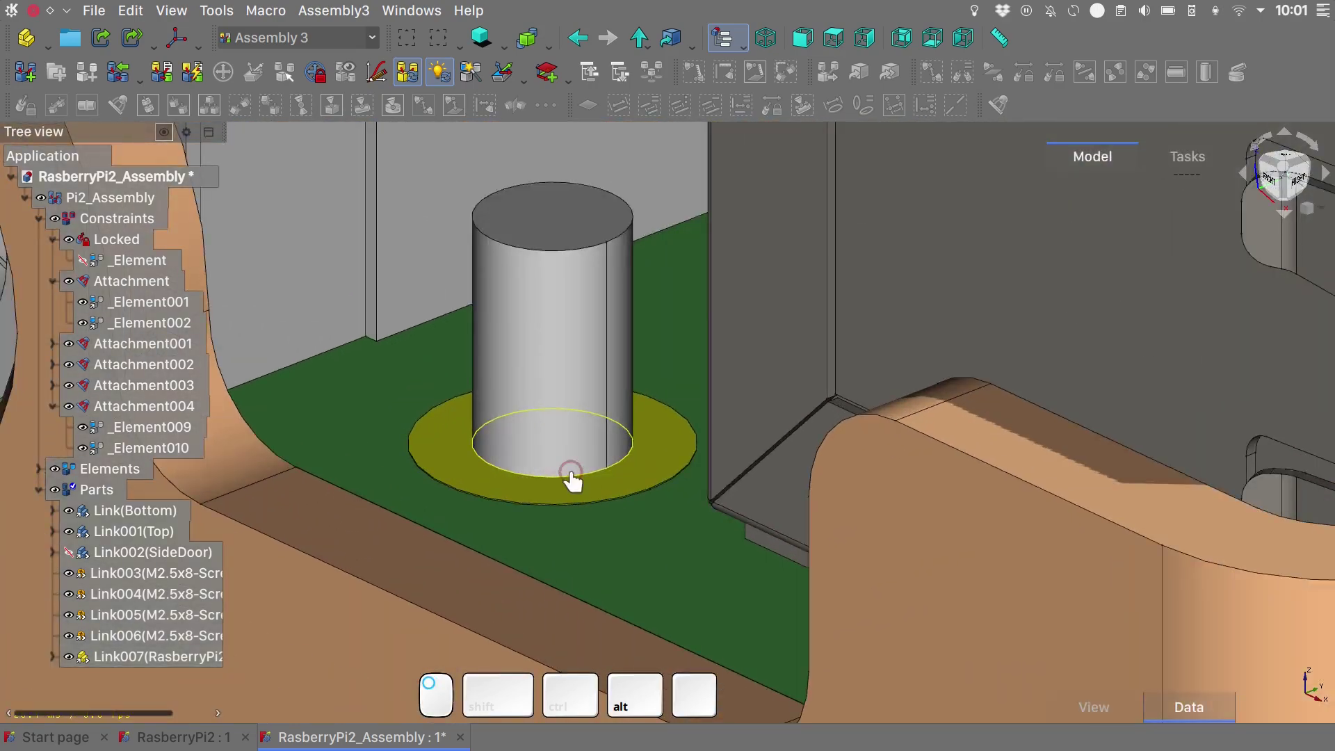
left_click(570, 474)
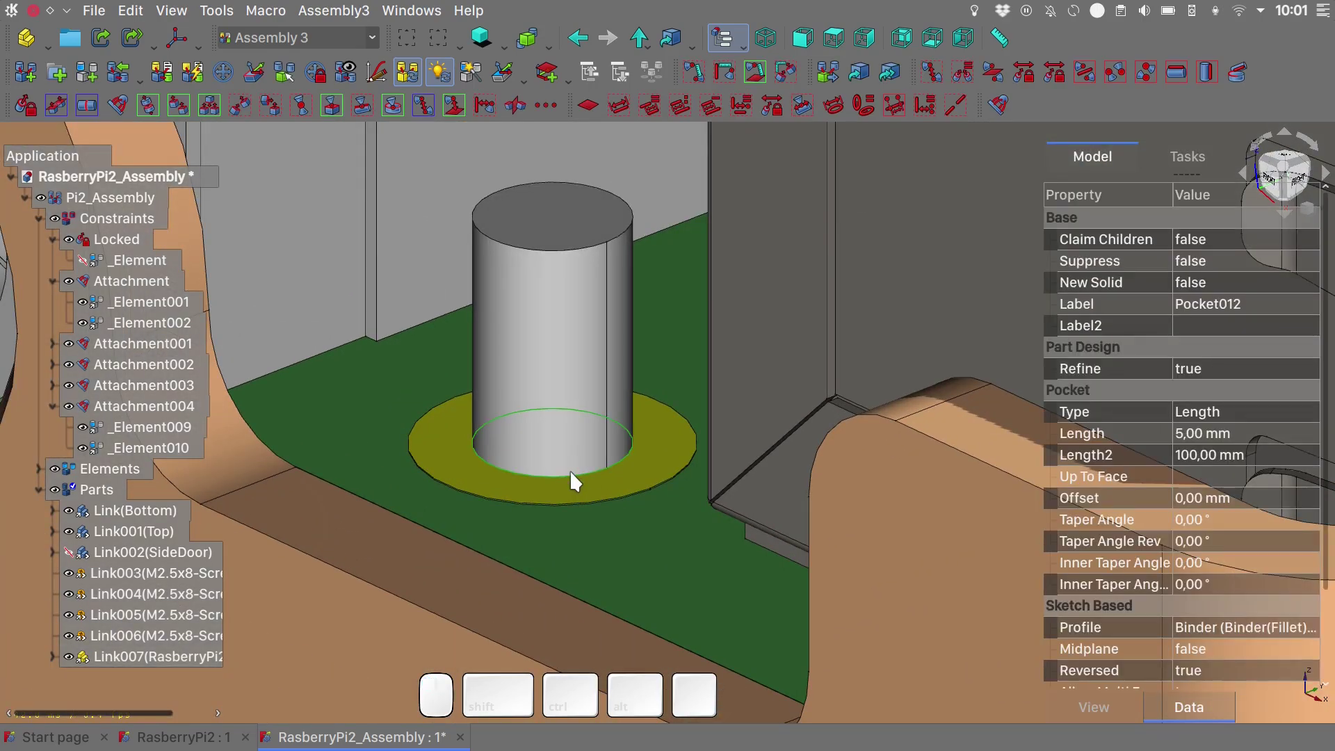
scroll(569, 470, "down", 5)
middle_click_drag(569, 470, 385, 456, "alt")
left_click(274, 418)
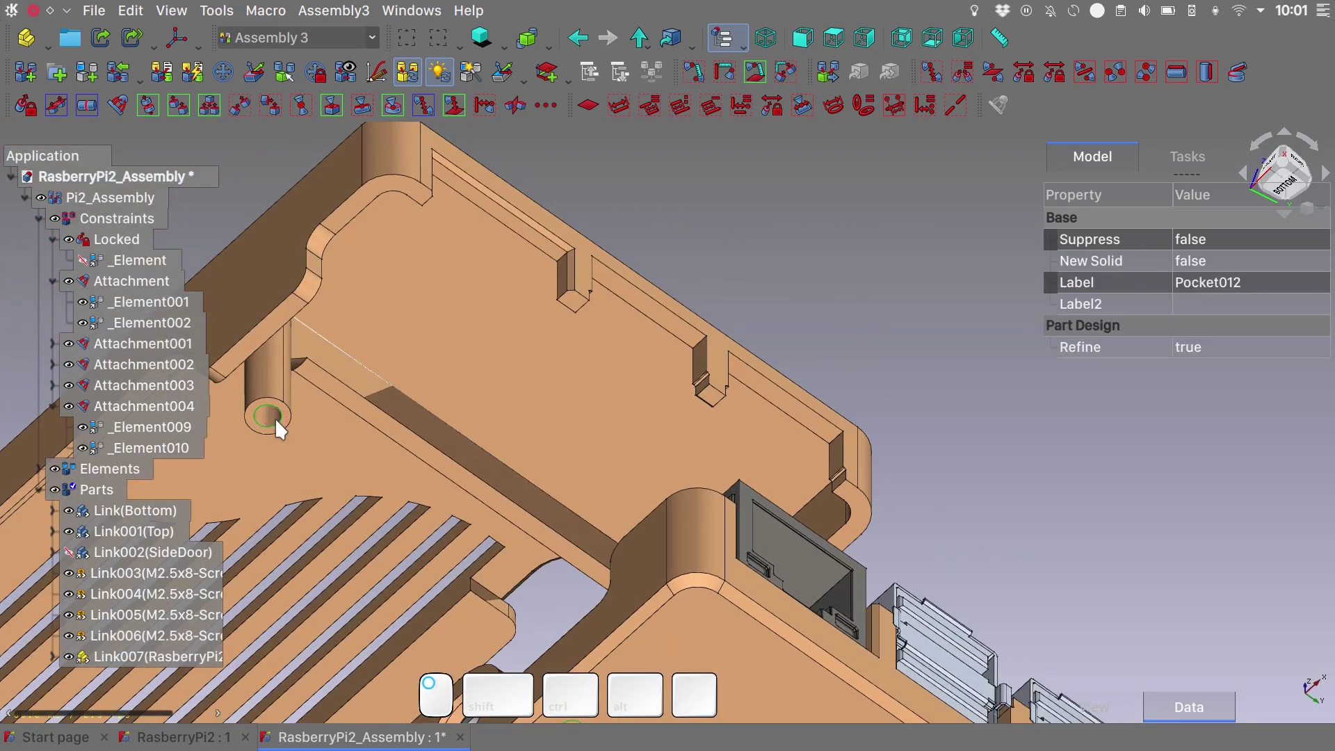
left_click(116, 99)
Examine the seam between the case top and bottom around the port openings and ventilation slots.
middle_click_drag(441, 256, 865, 438, "alt")
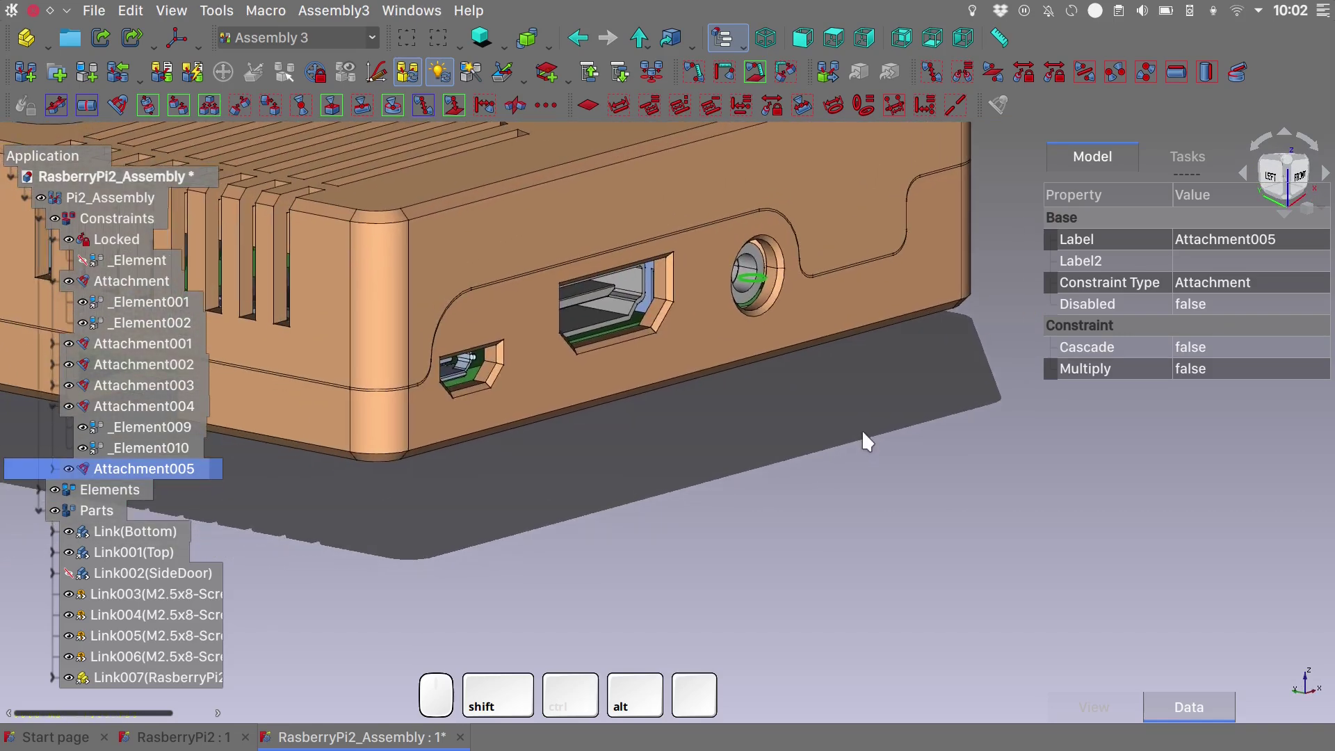
scroll(399, 408, "up", 5)
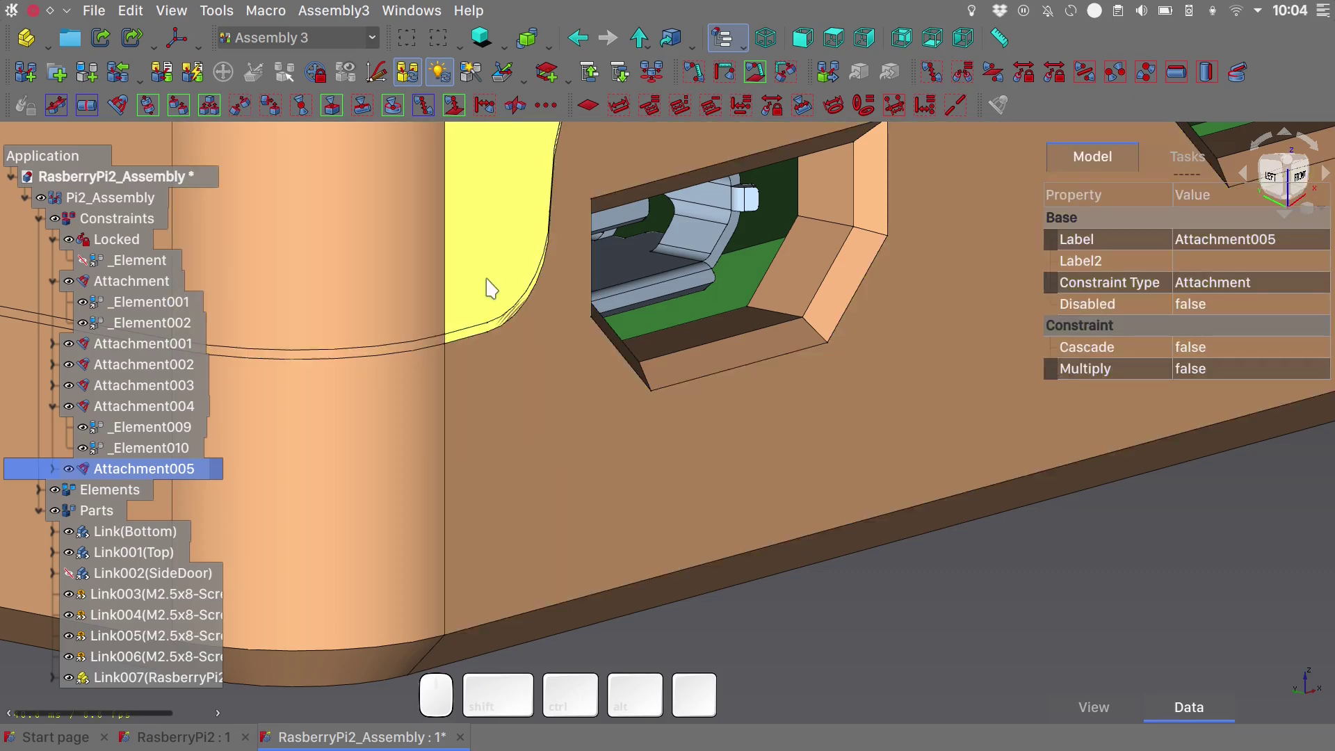
scroll(491, 288, "down", 10)
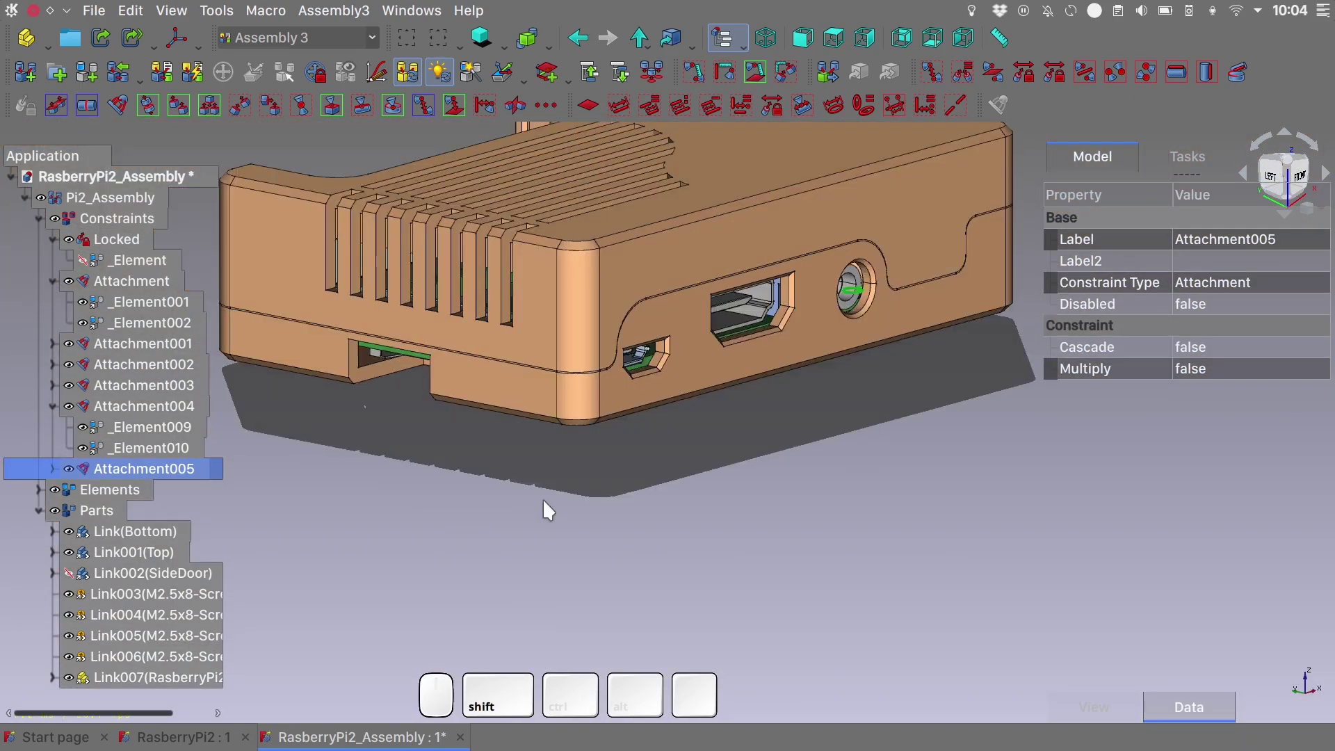
middle_click_drag(499, 481, 782, 412, "alt")
middle_click_drag(397, 410, 875, 387)
scroll(834, 389, "up", 3)
Examine through the pin header opening how the case top's standoff meets the board's surface.
left_click(271, 300)
middle_click_drag(271, 301, 285, 333, "alt")
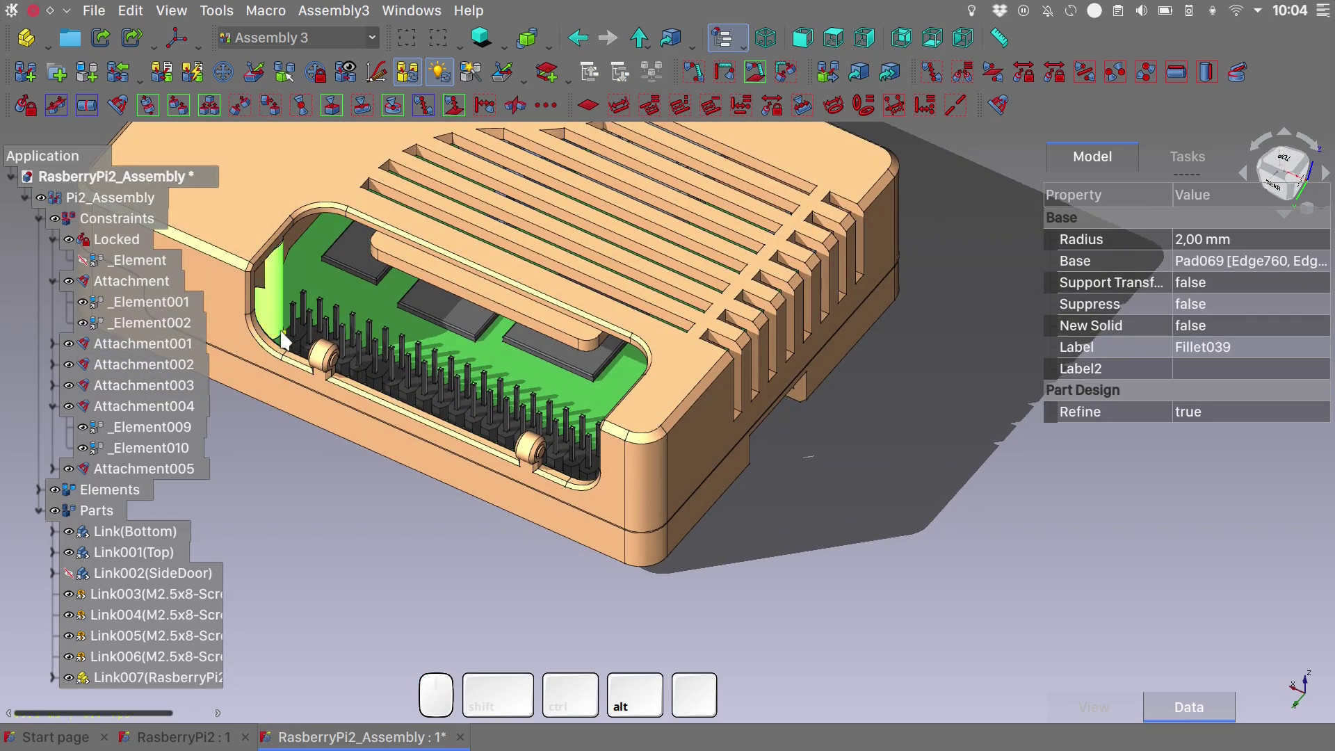
scroll(285, 337, "up", 5)
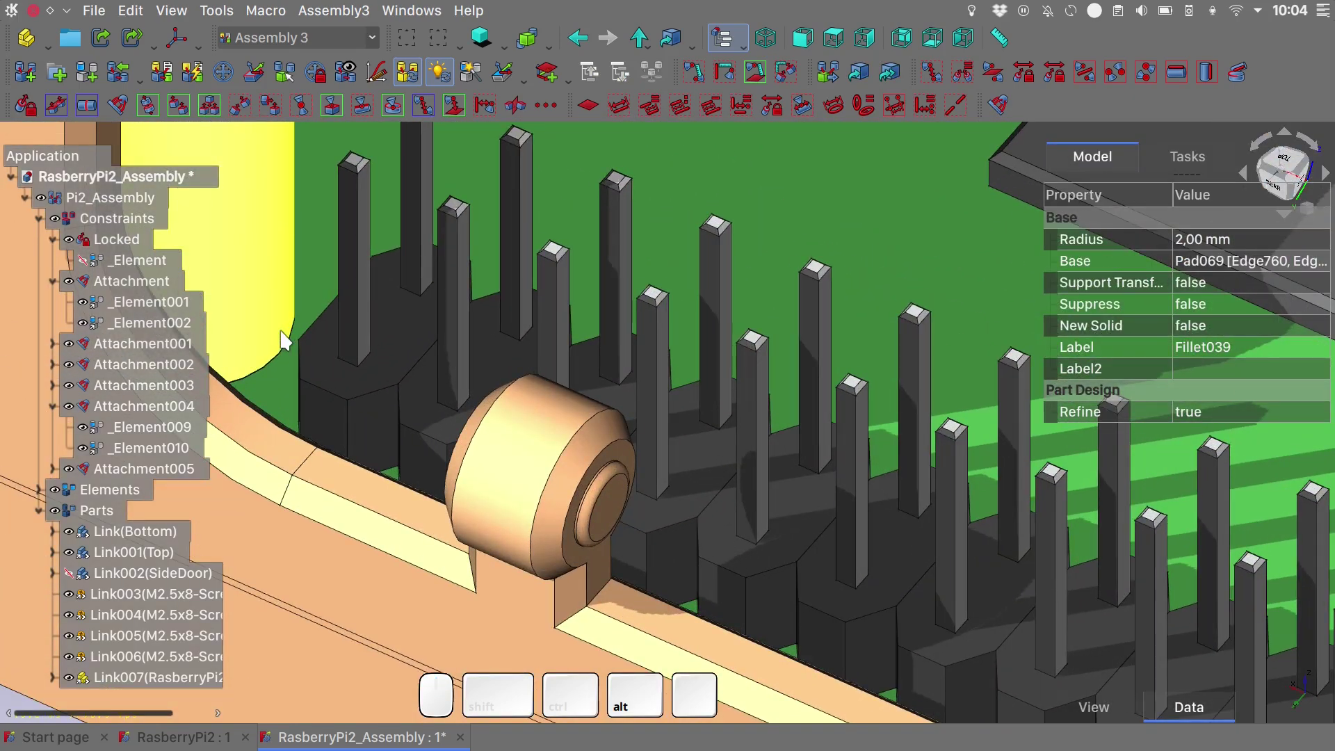
scroll(285, 341, "down", 6)
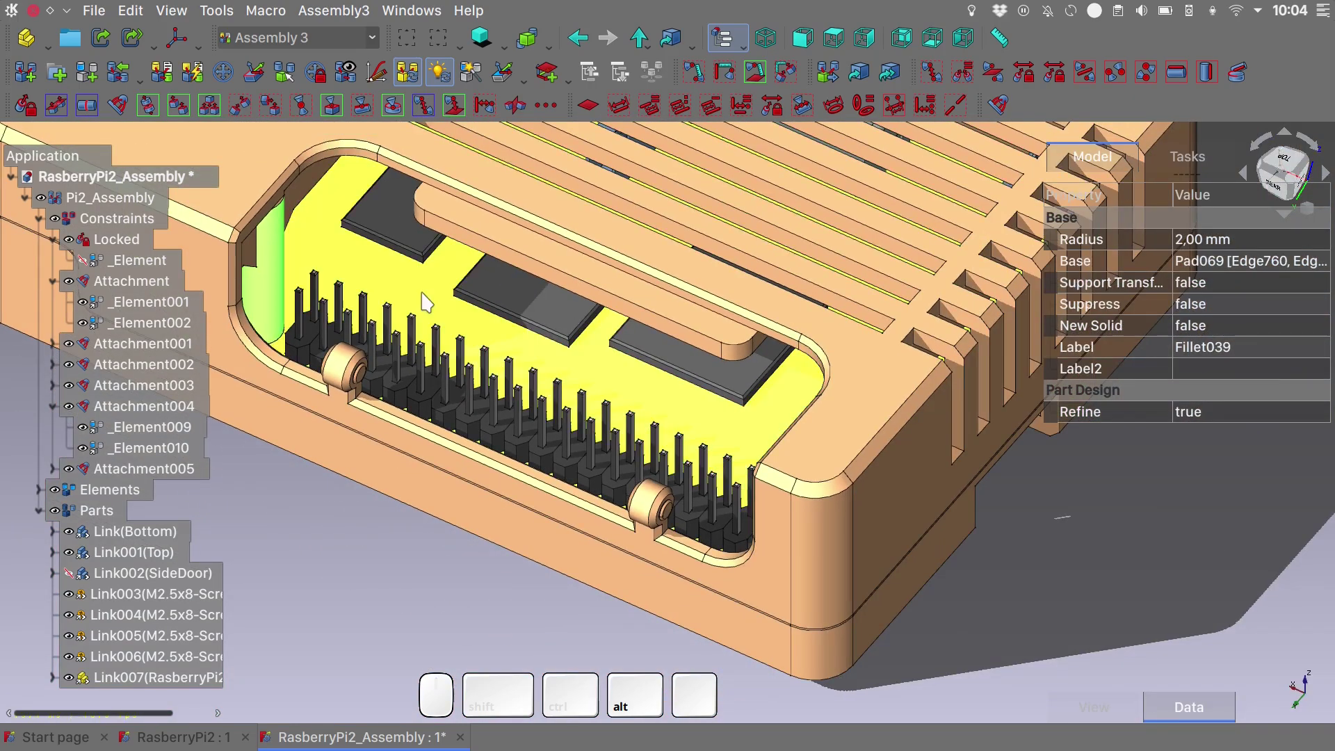
scroll(427, 303, "down", 5)
left_click_drag(427, 303, 469, 387, "alt")
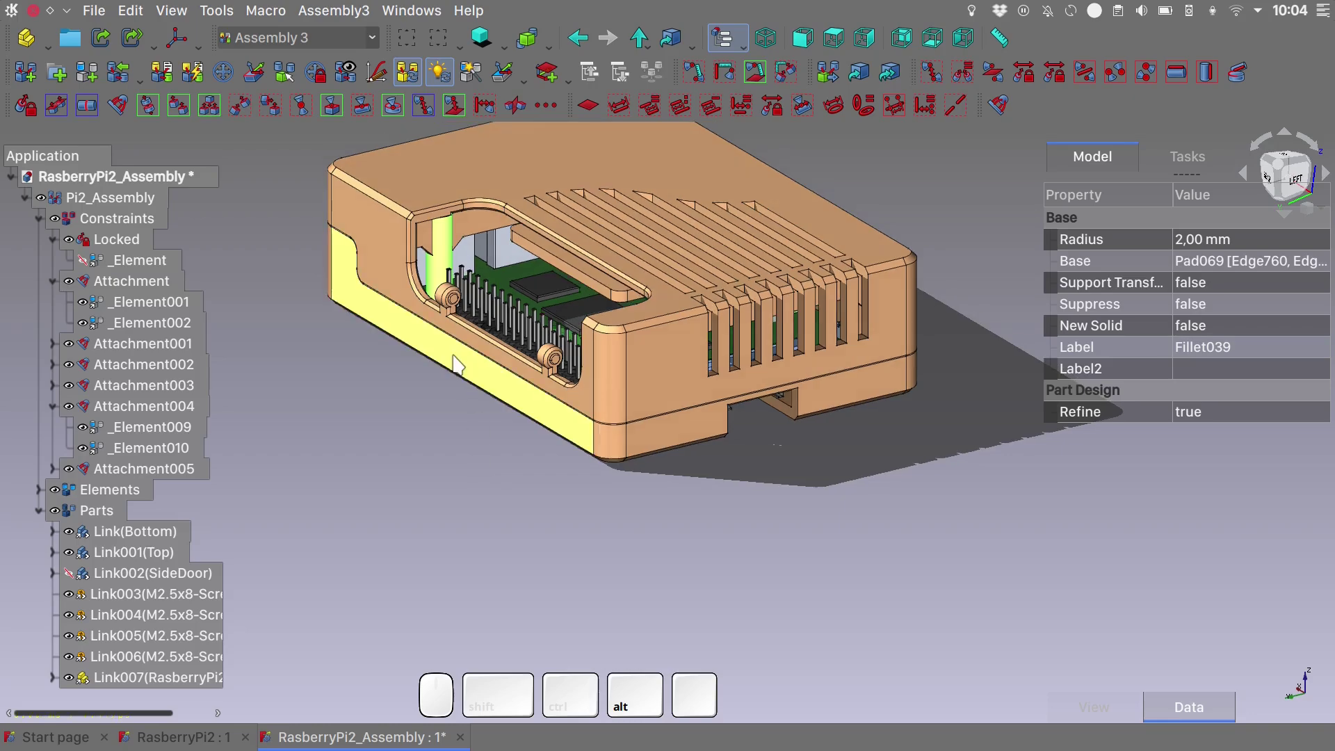
scroll(438, 311, "up", 8)
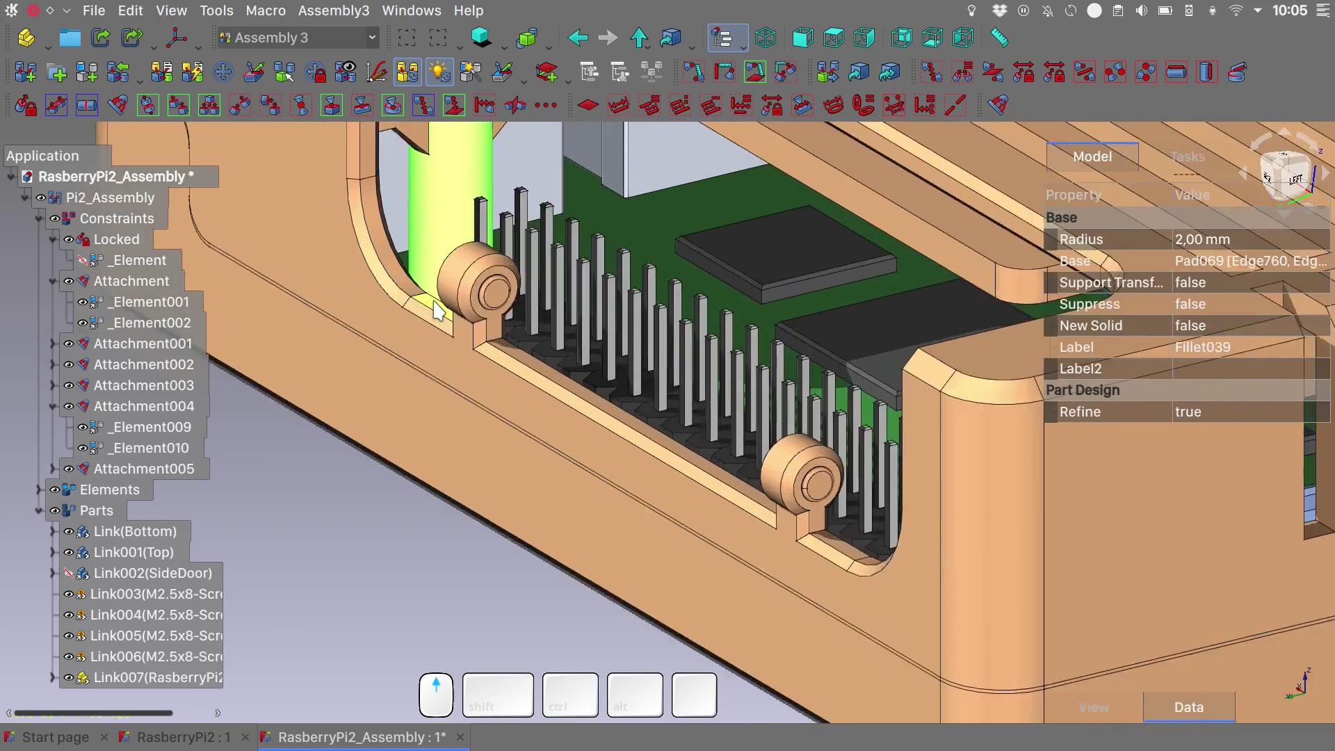
left_click_drag(428, 416, 461, 395, "alt")
left_click(459, 393)
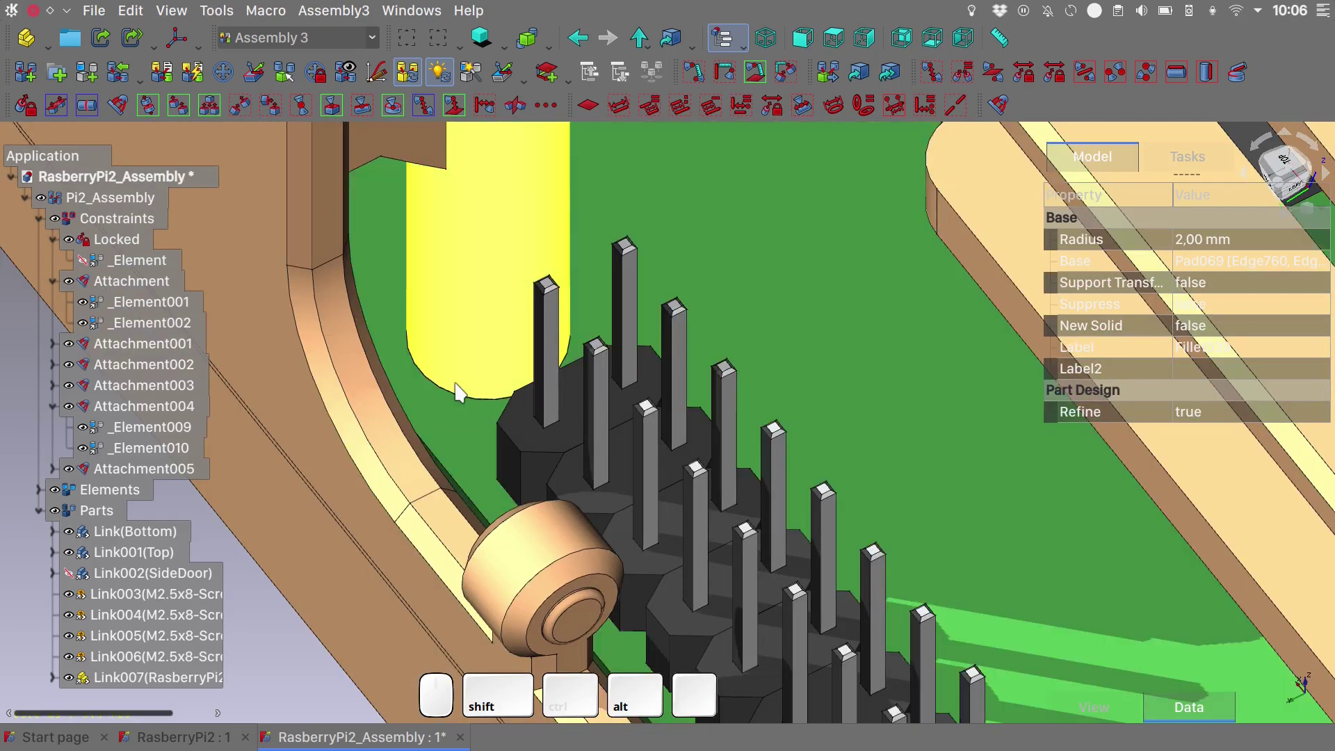
scroll(459, 394, "down", 5)
left_click_drag(459, 393, 56, 477, "alt")
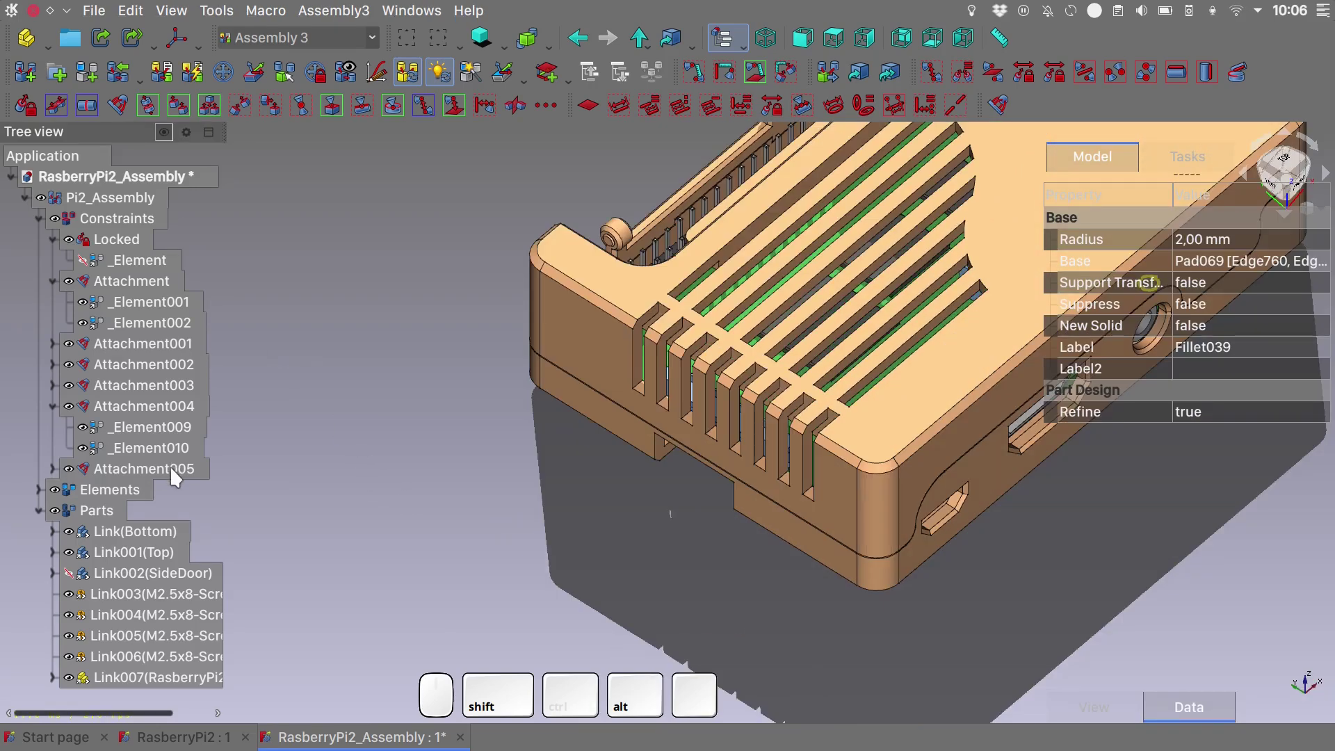
Set the Z position offset of _Element012 in the Attachment005 constraint to 0.2 mm.
left_click(169, 465)
left_click(50, 469)
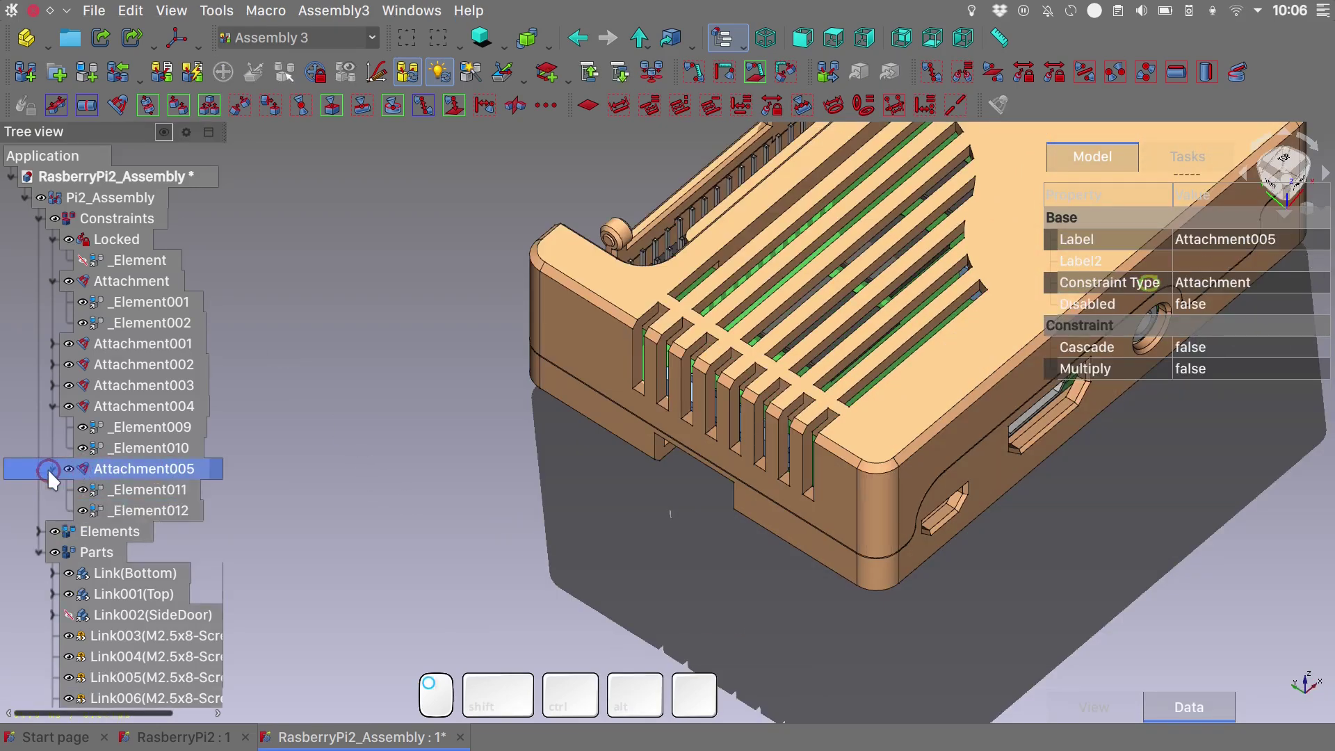
left_click(158, 509)
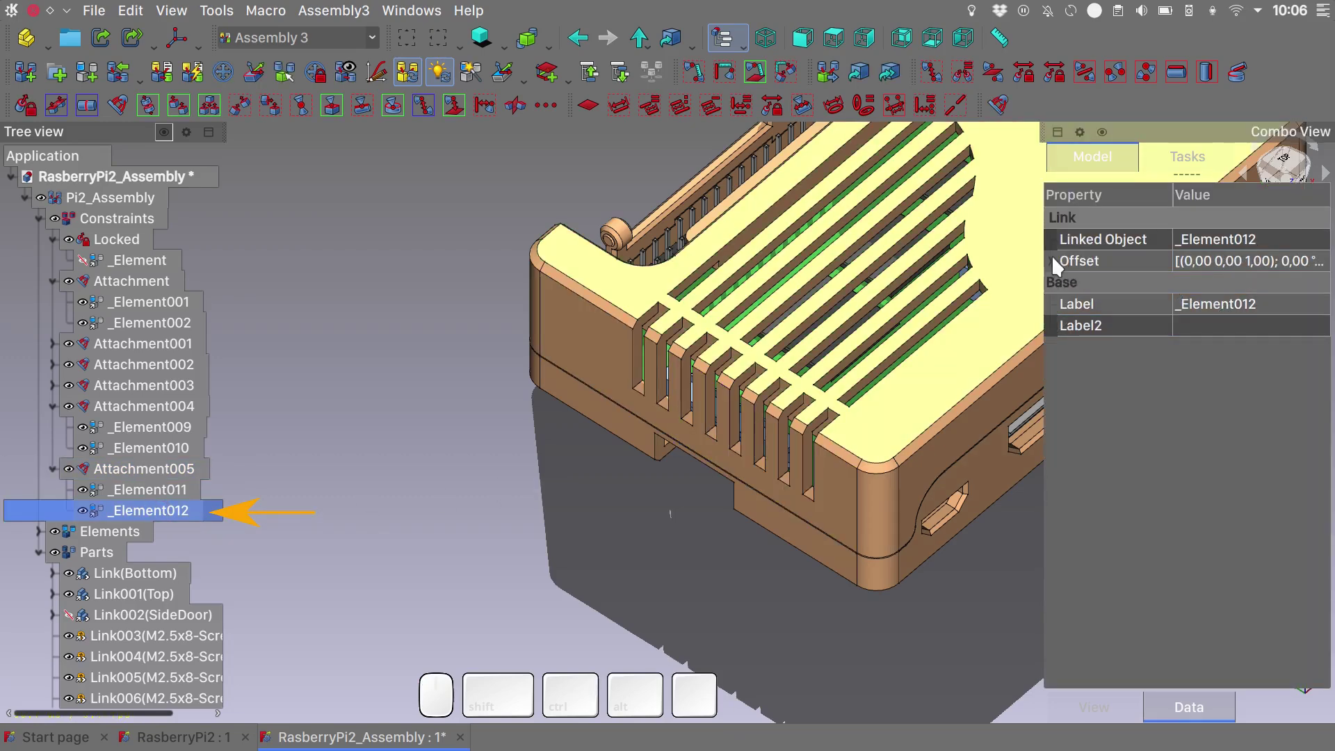
left_click(1051, 261)
left_click(1062, 326)
left_click(1192, 391)
type("0")
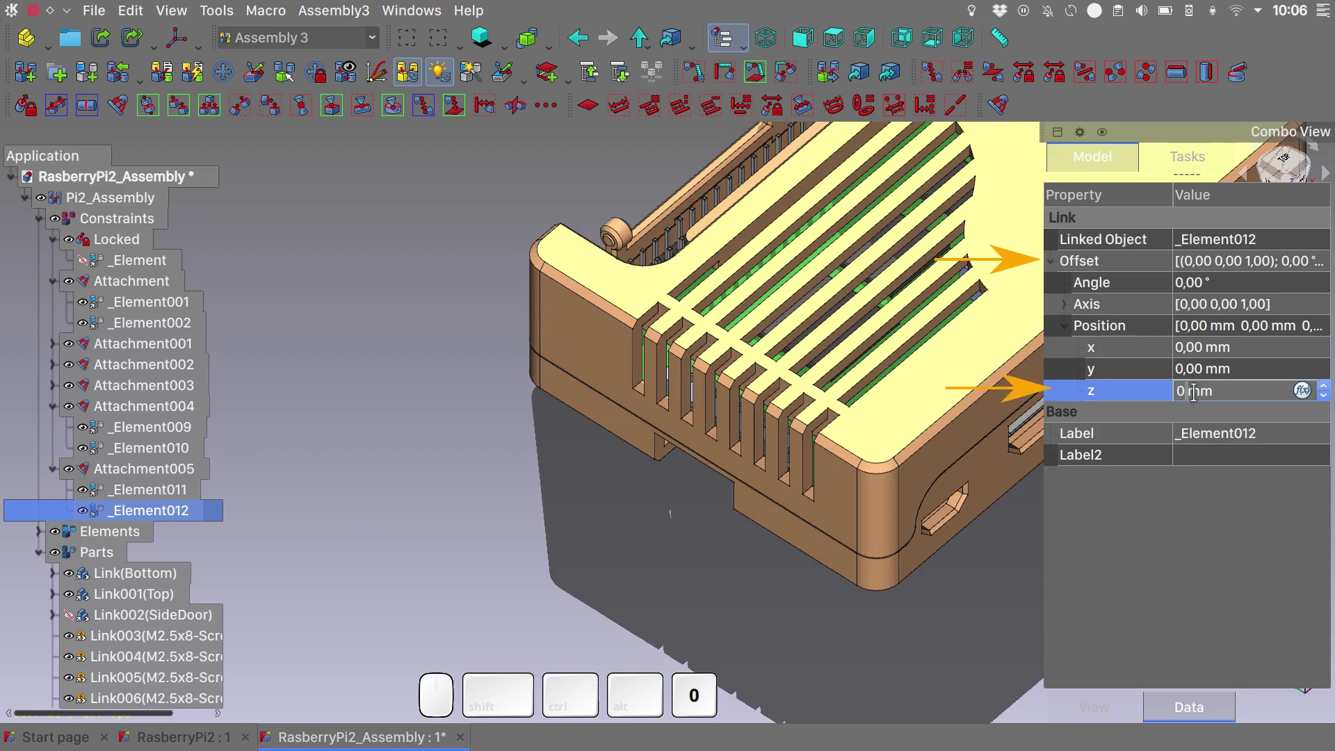
type(",2")
key("Return")
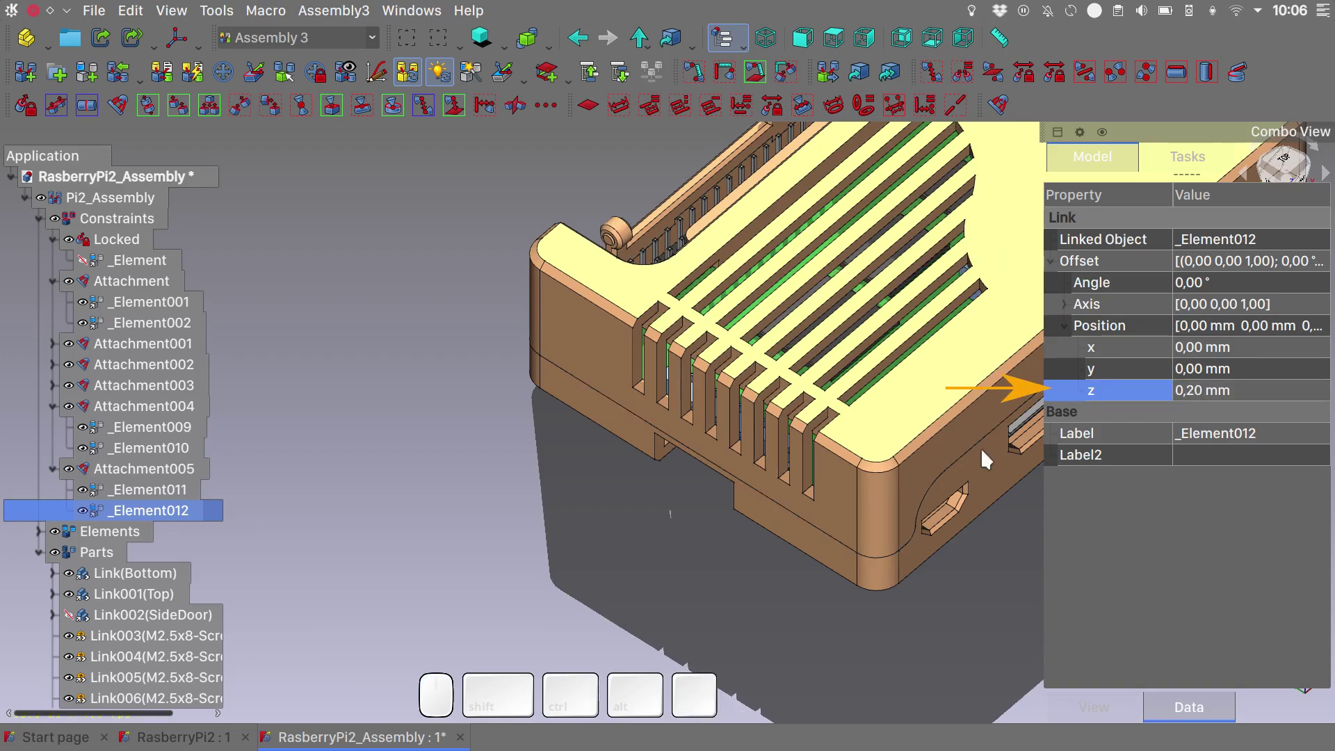
Check the case top's fit against the case bottom and at the board standoff with the offset applied.
key("shift")
key("alt")
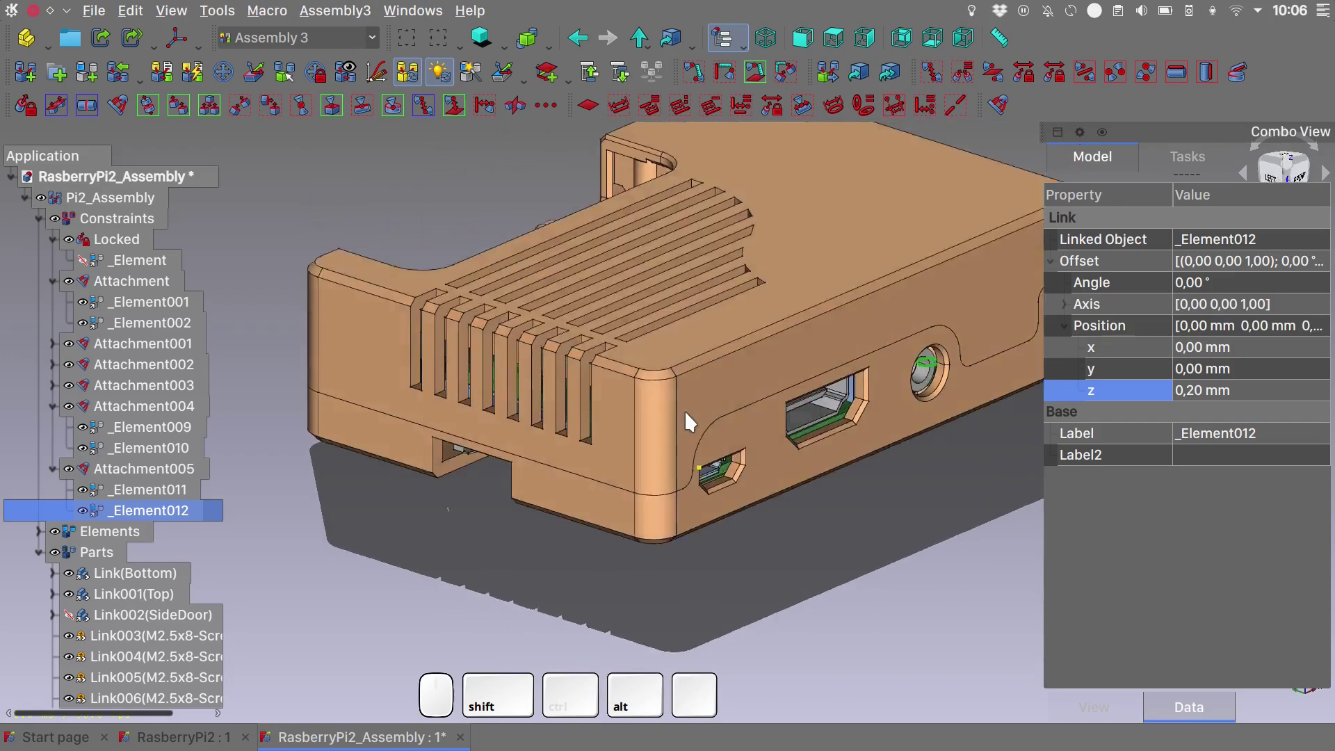
middle_click_drag(685, 395, 688, 482, "alt")
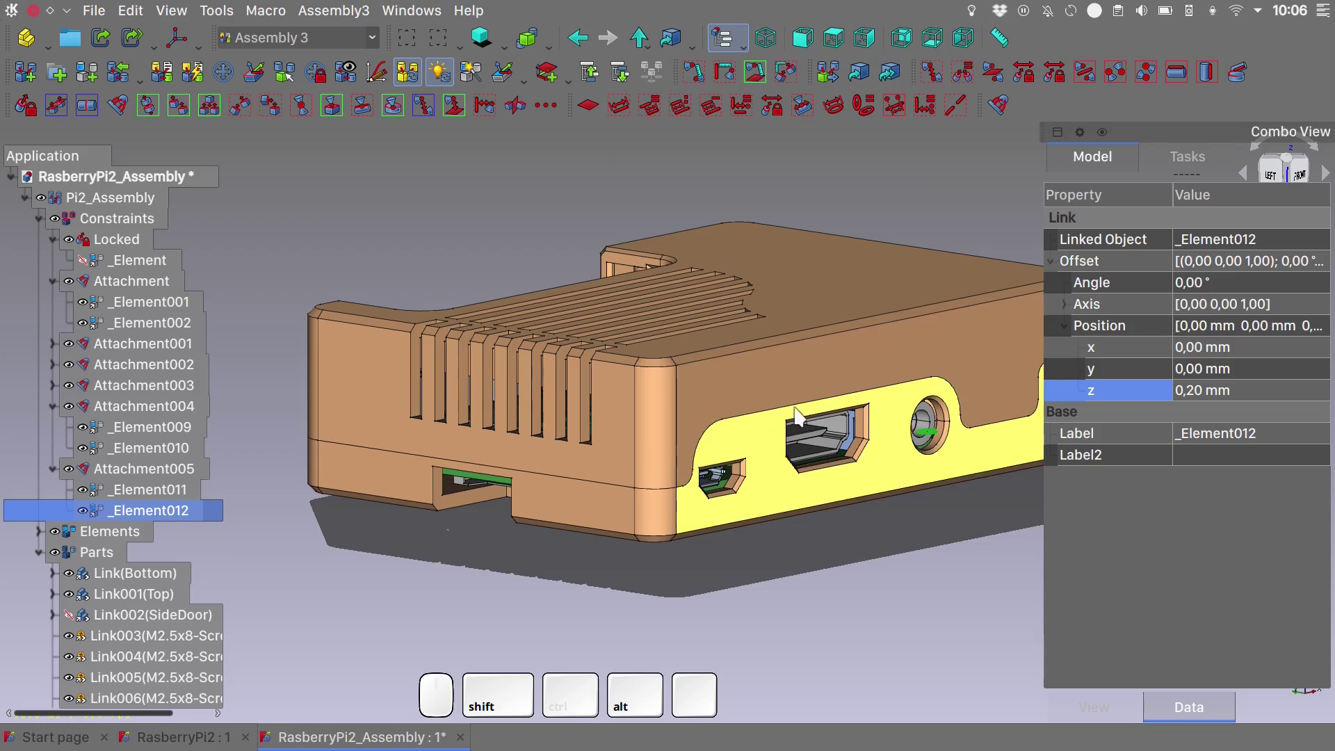
middle_click_drag(454, 473, 923, 411, "alt")
scroll(456, 313, "up", 10)
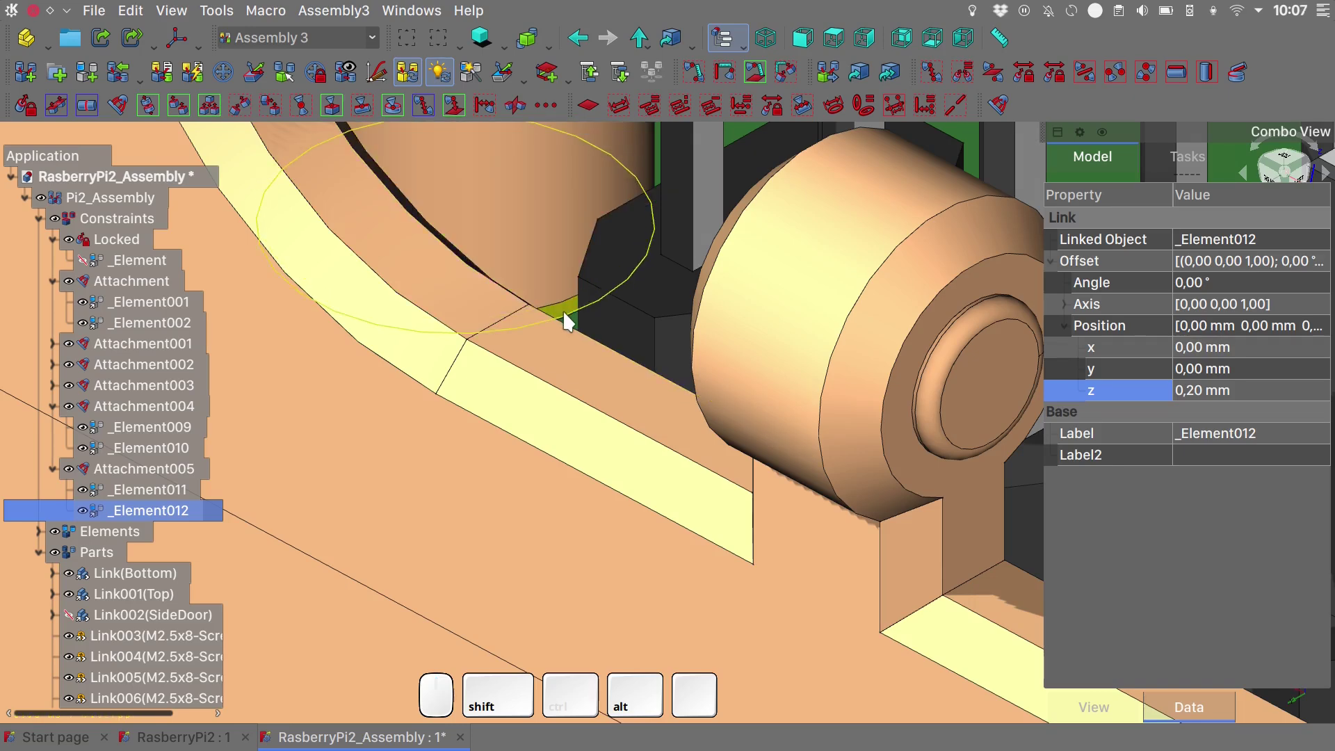
scroll(561, 301, "down", 5)
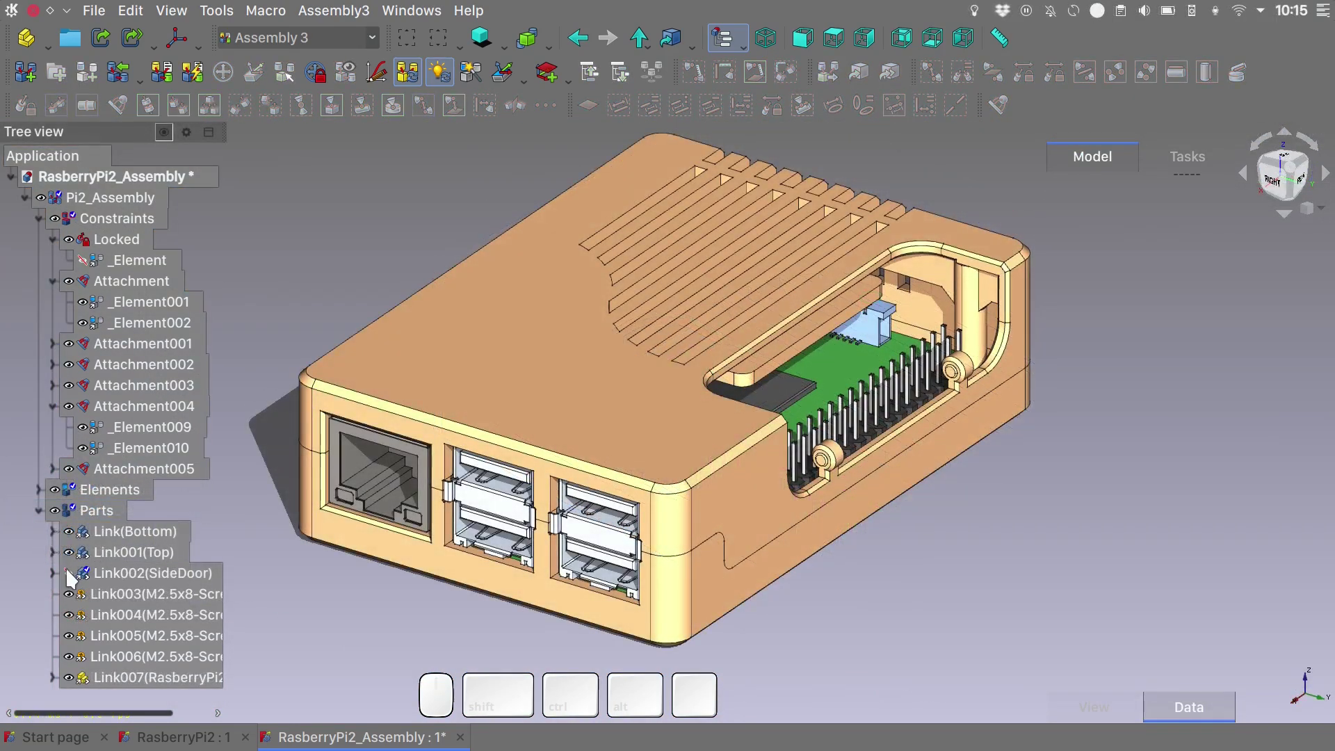
Show the side door, Link002, and add a PlaneCoincident constraint between the case top's round hinge pin face and the door's matching recessed hinge face.
left_click(69, 573)
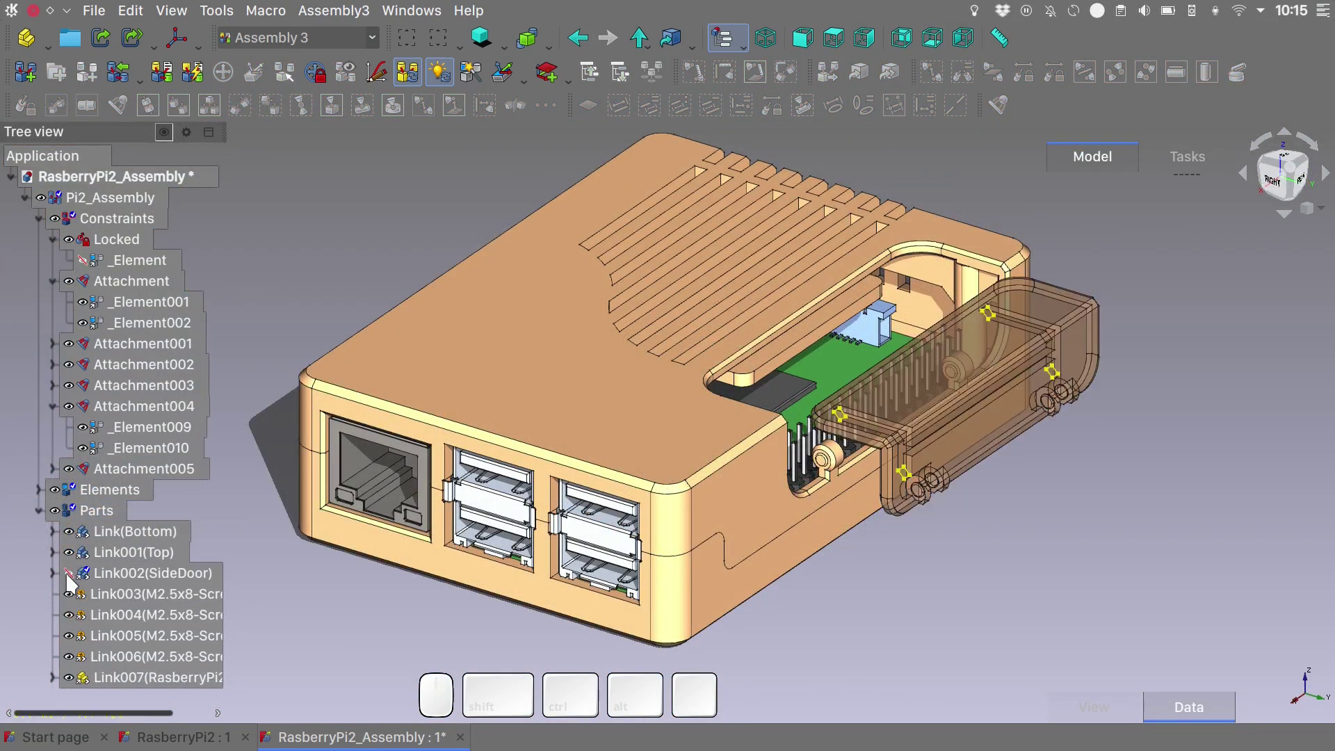
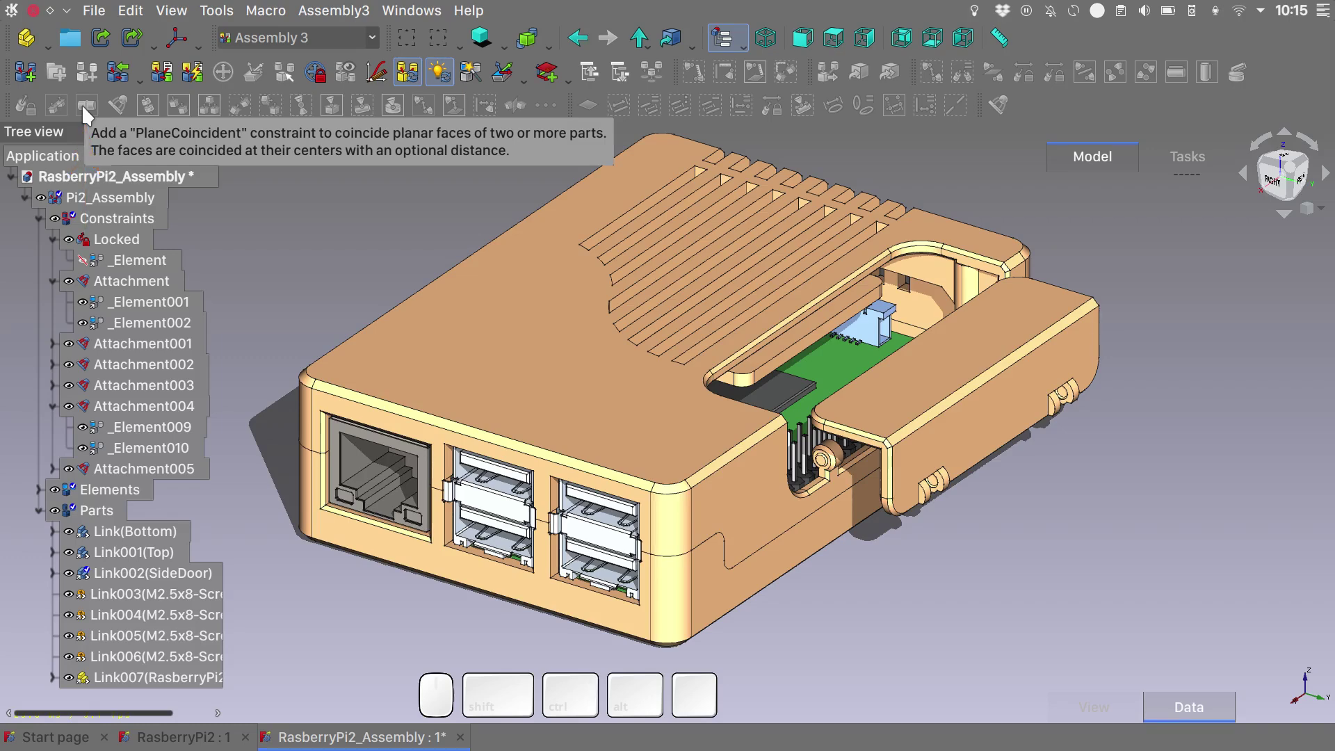
left_click(869, 543)
key("alt")
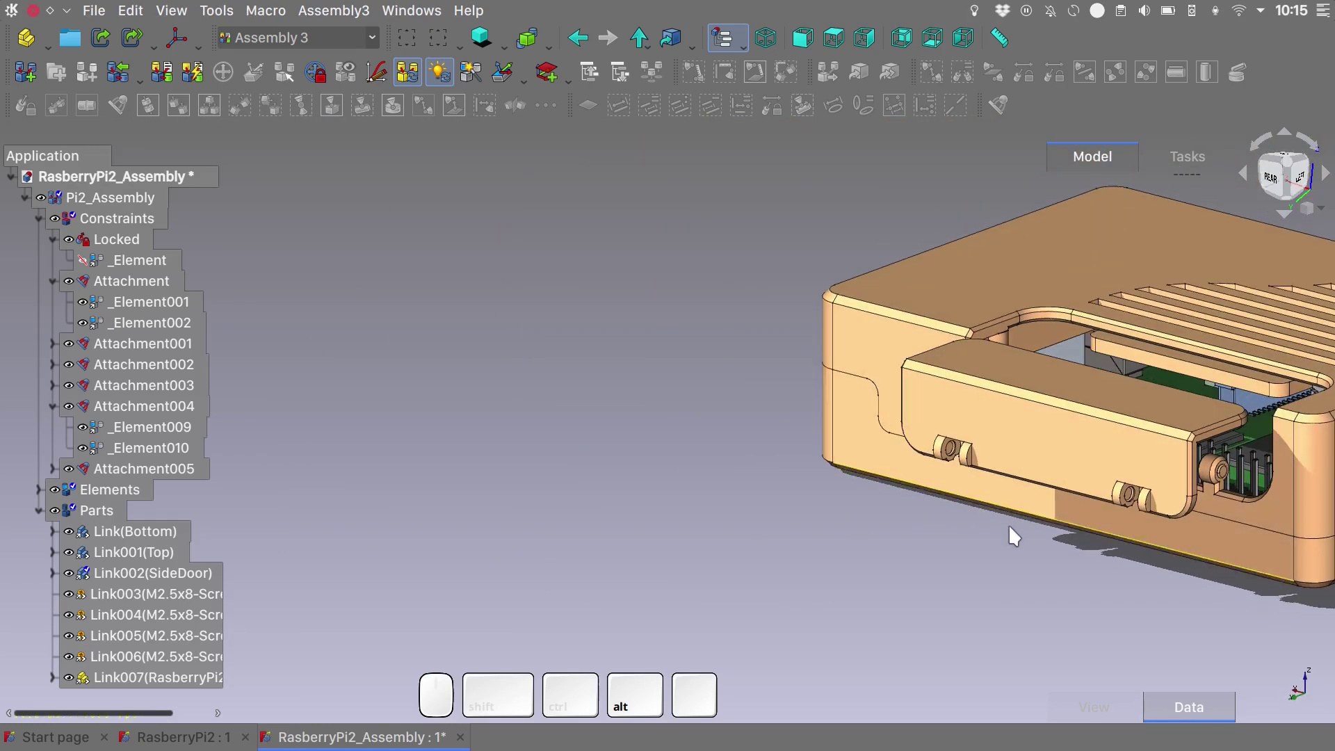
key("shift")
scroll(859, 411, "up", 5)
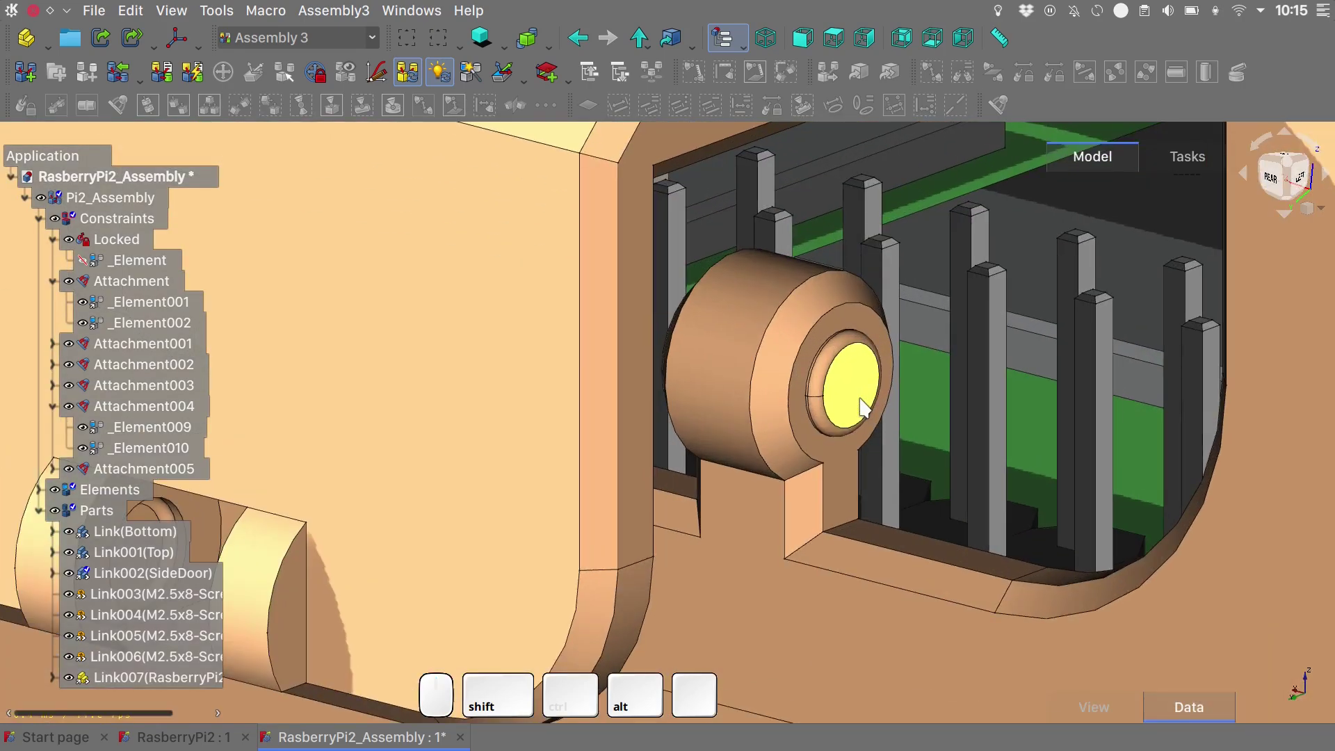
left_click(864, 408)
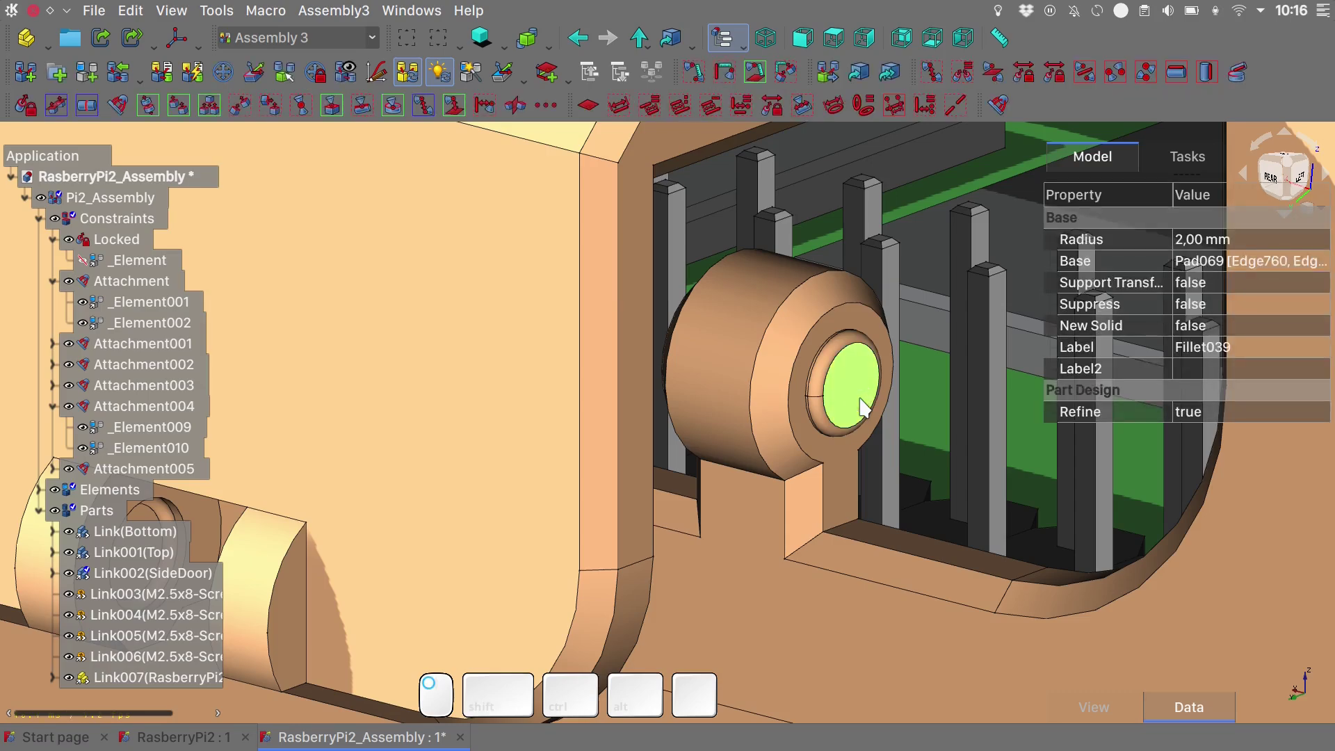
scroll(864, 408, "down", 8)
left_click_drag(865, 408, 818, 410, "alt")
scroll(765, 355, "up", 6)
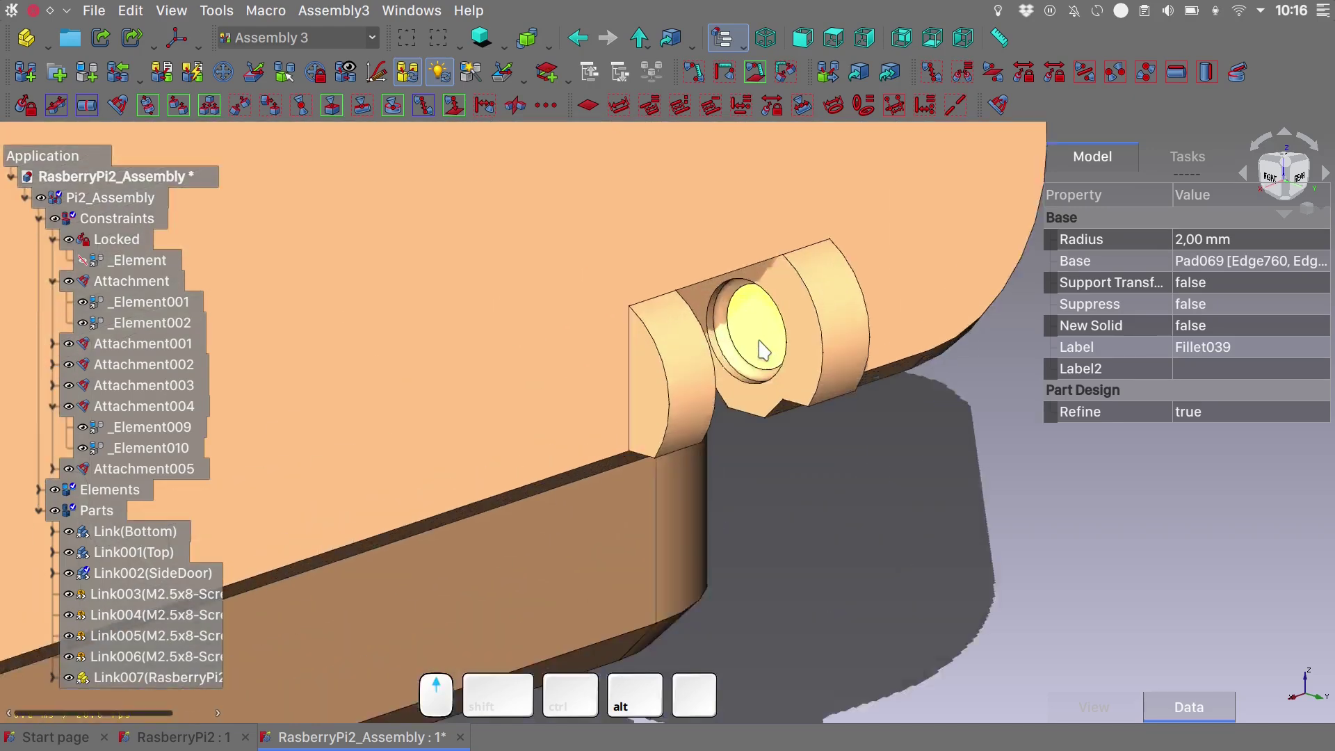
left_click(763, 350, "ctrl")
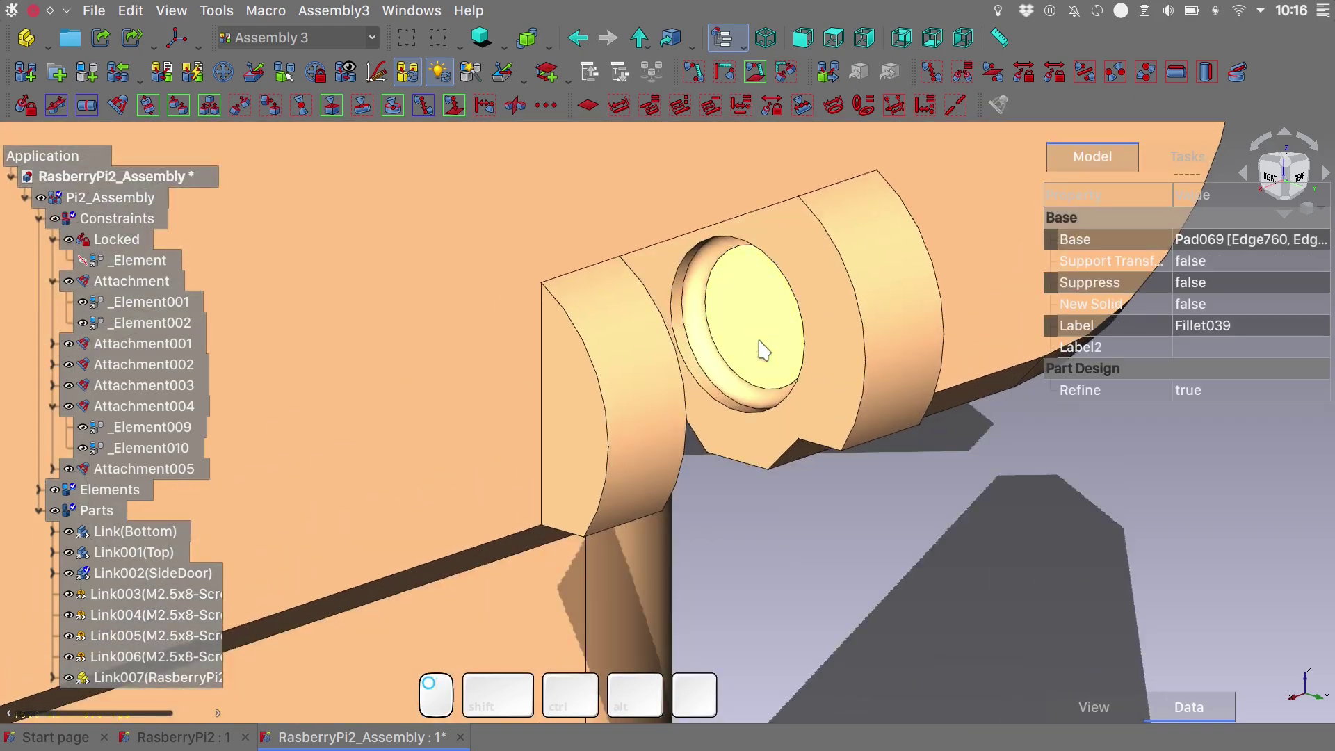
left_click(86, 105)
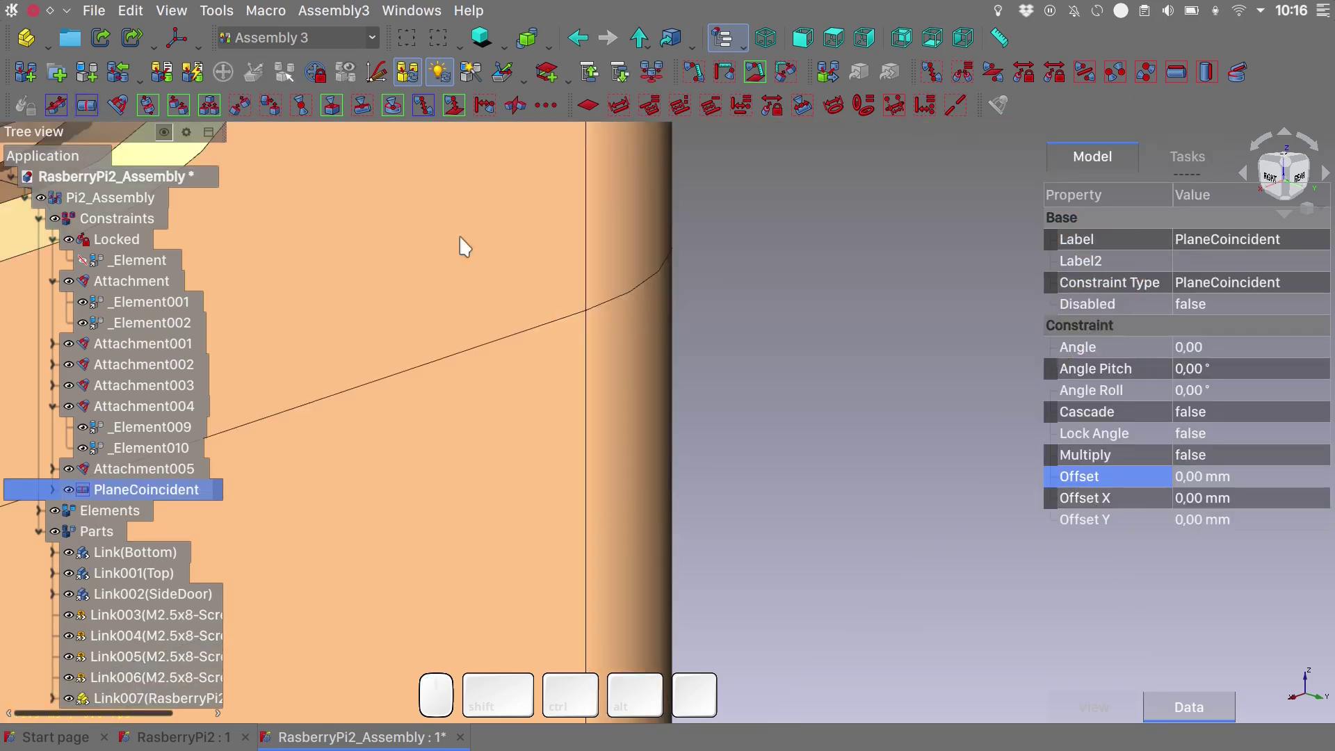
scroll(492, 265, "down", 5)
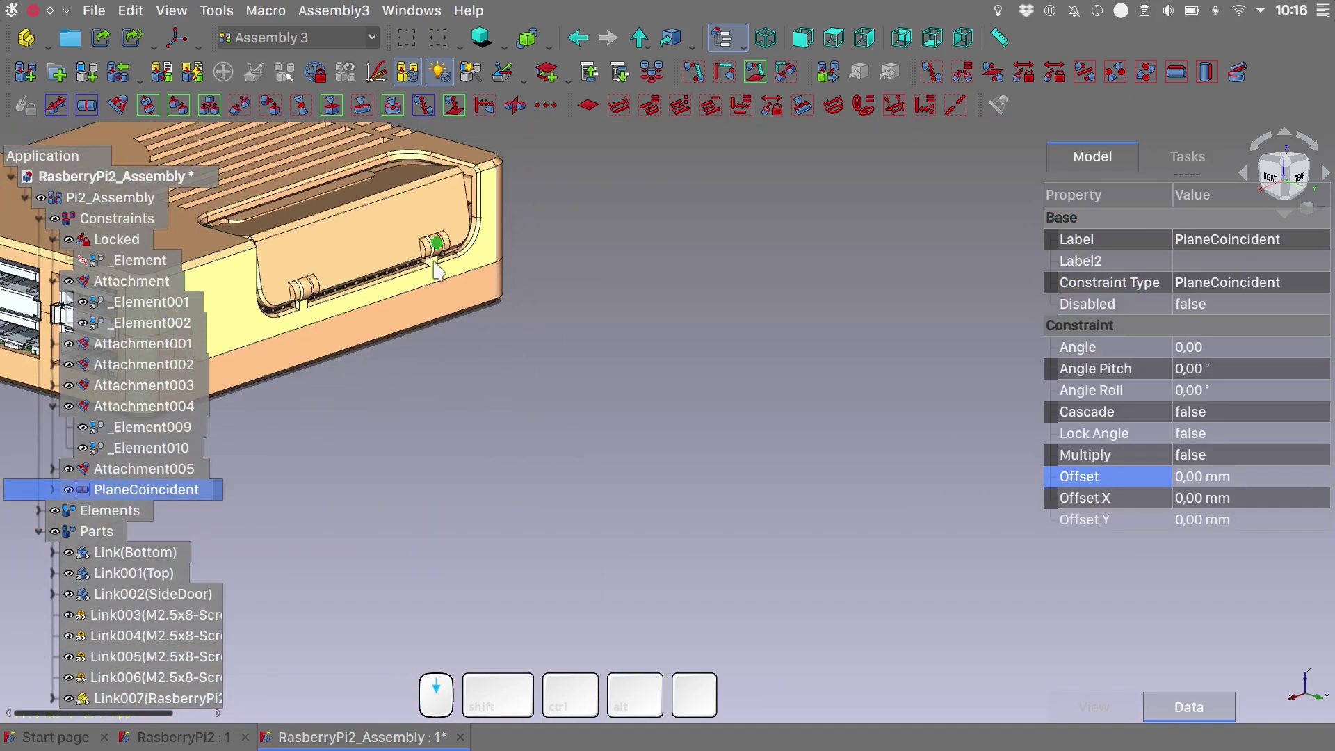
scroll(409, 263, "up", 5)
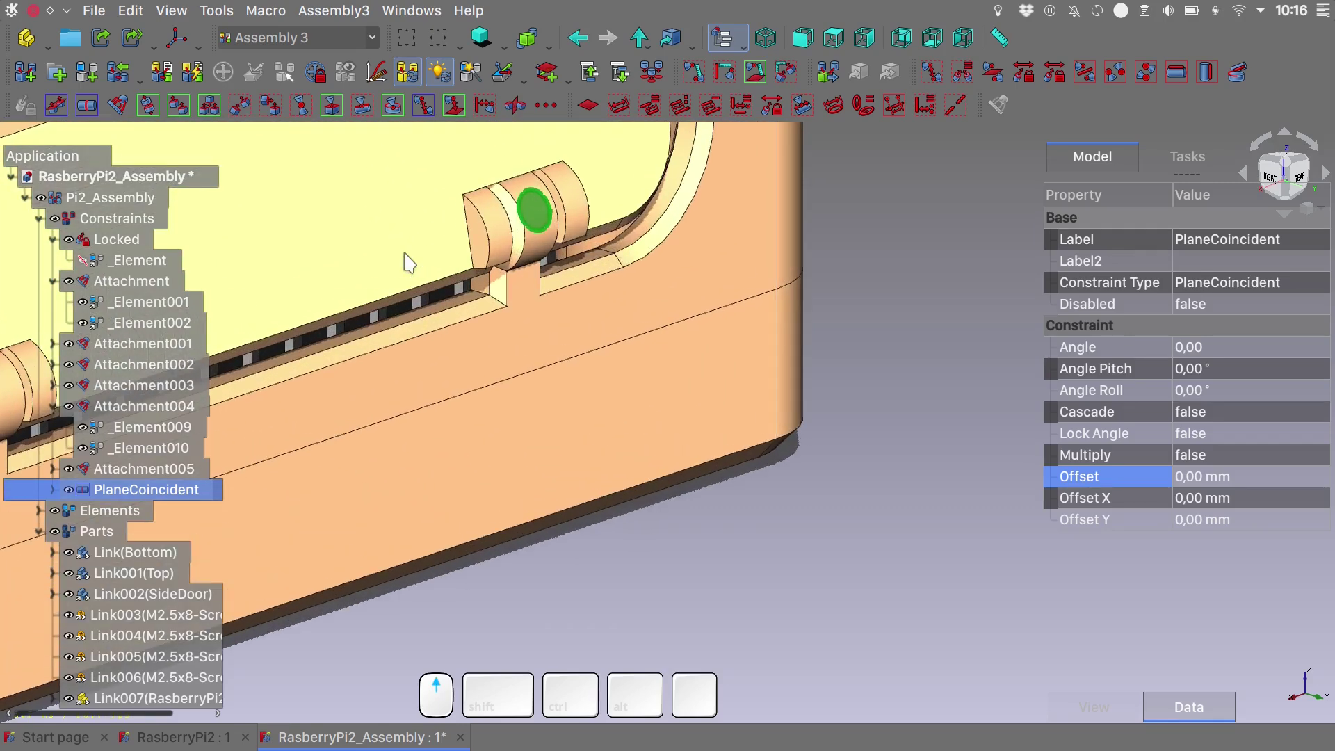
scroll(409, 263, "down", 5)
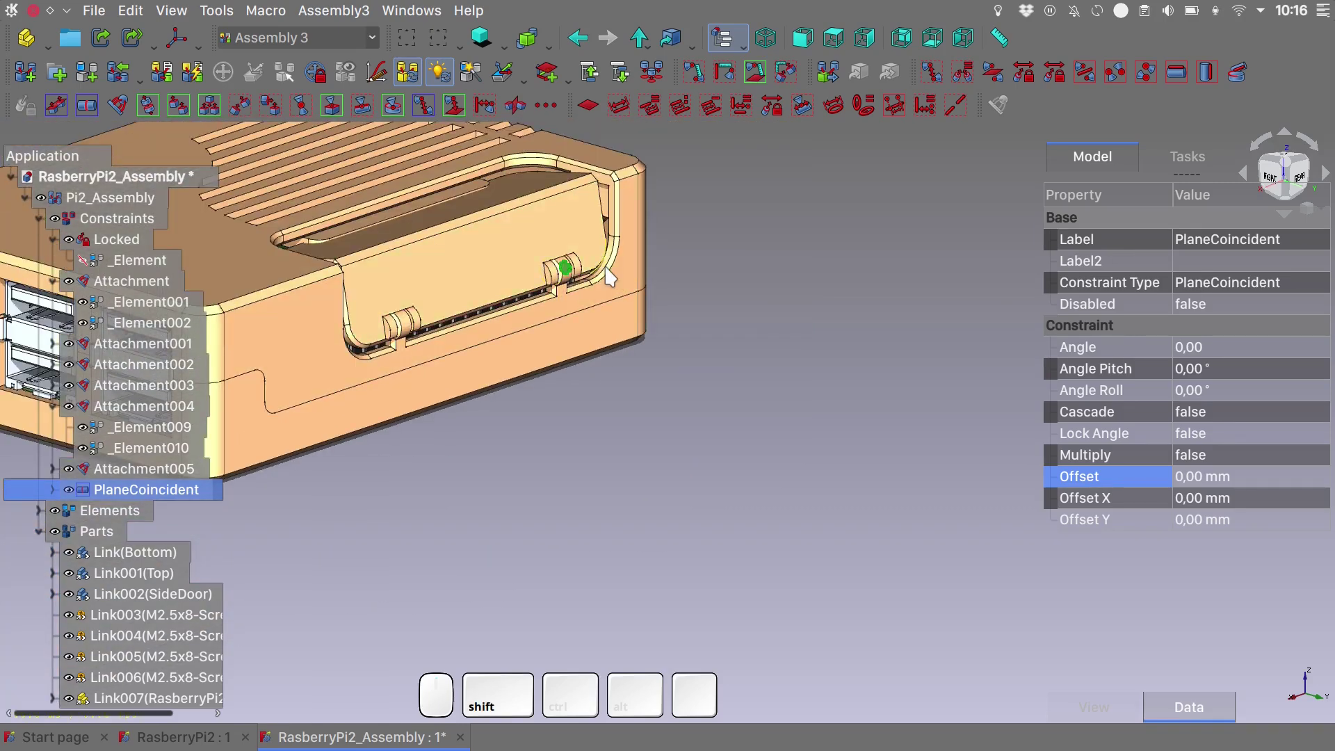
Set the Z position offset of _Element014 in the PlaneCoincident constraint to 0.25 mm and check the side door's hinge clearance.
key("4")
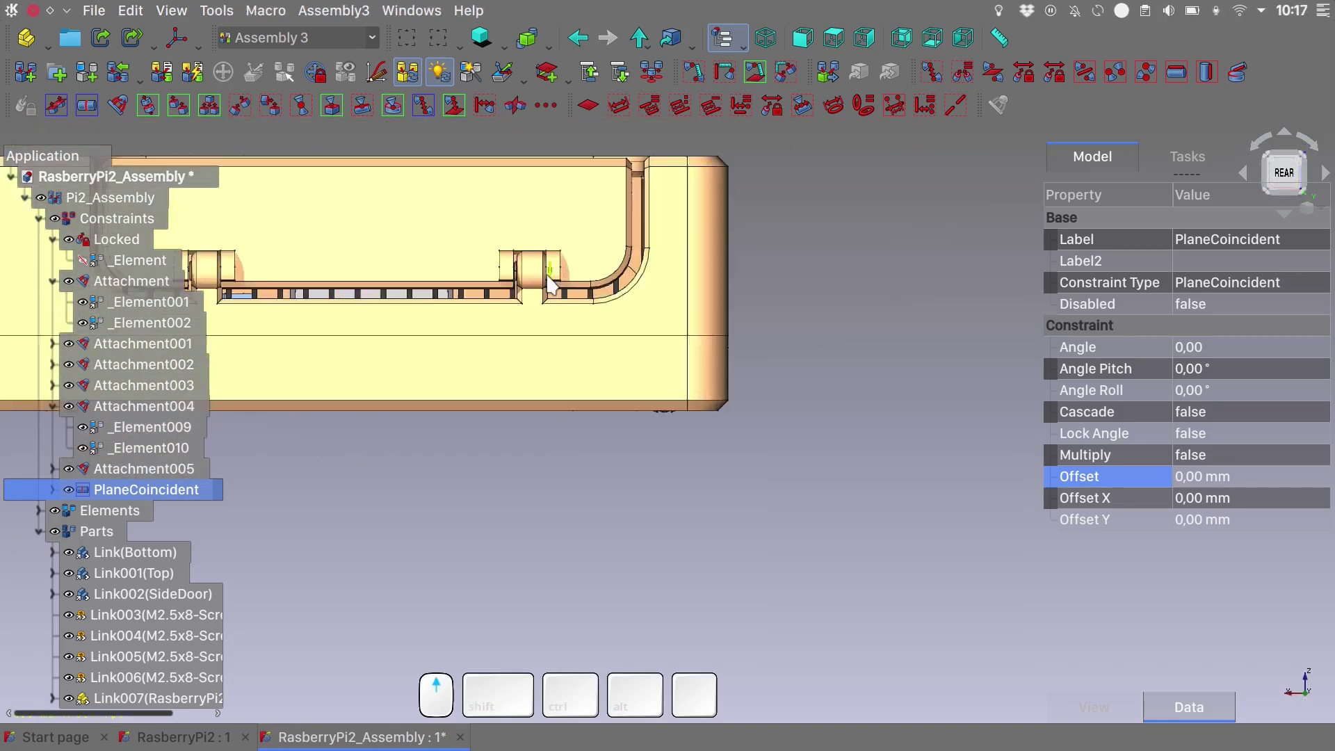
scroll(549, 282, "up", 10)
key("shift")
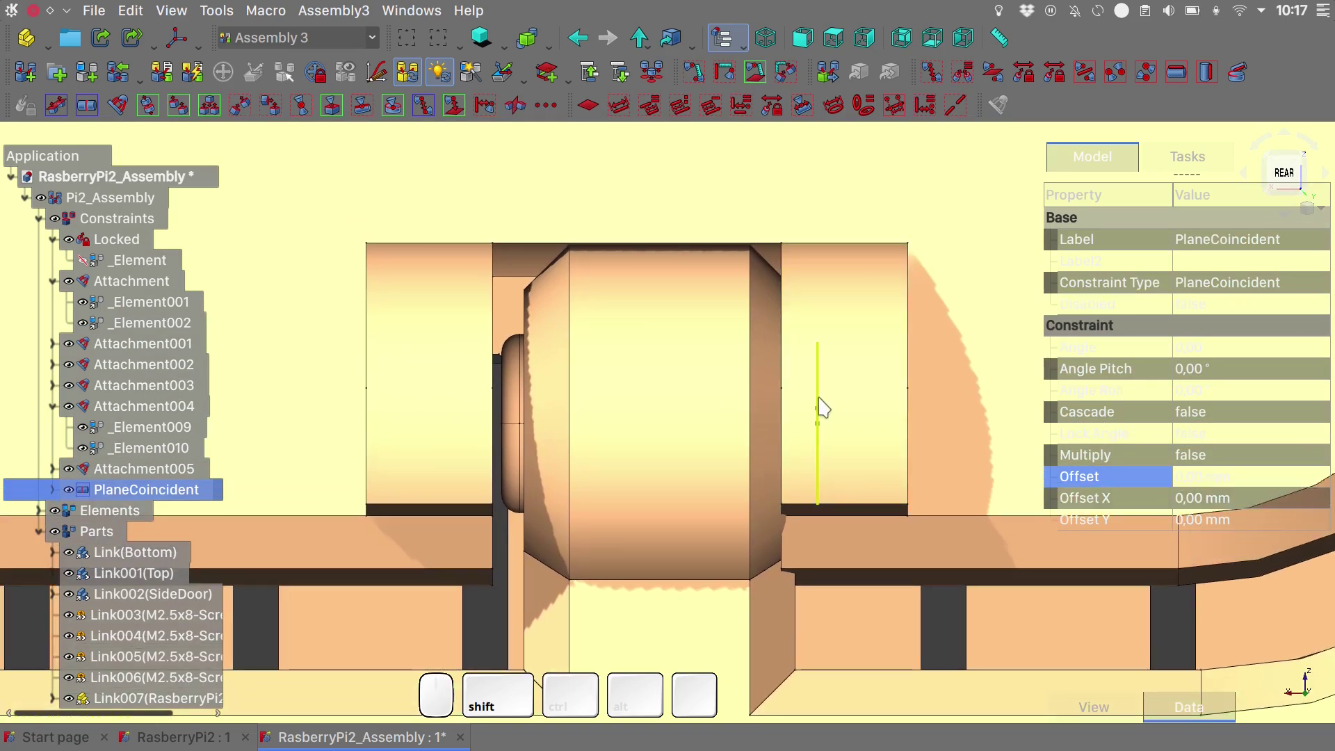
left_click(51, 491)
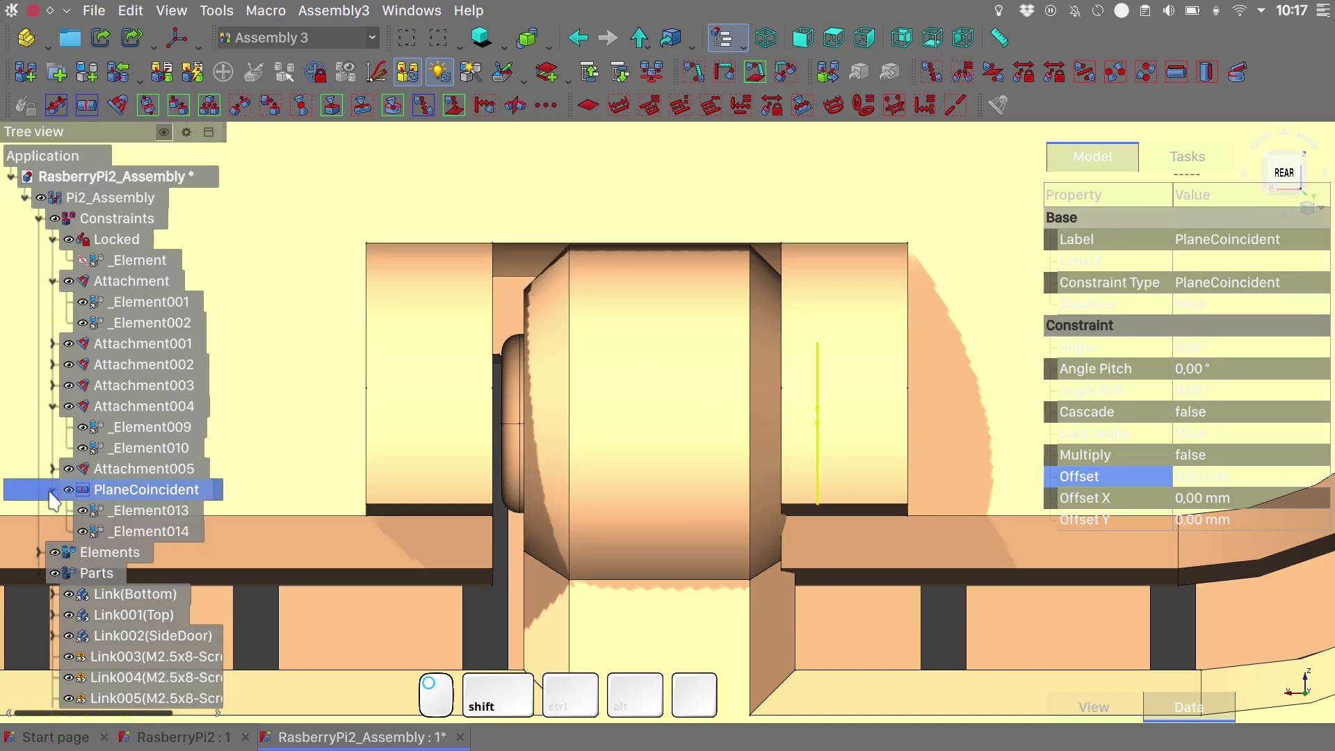
left_click(153, 527)
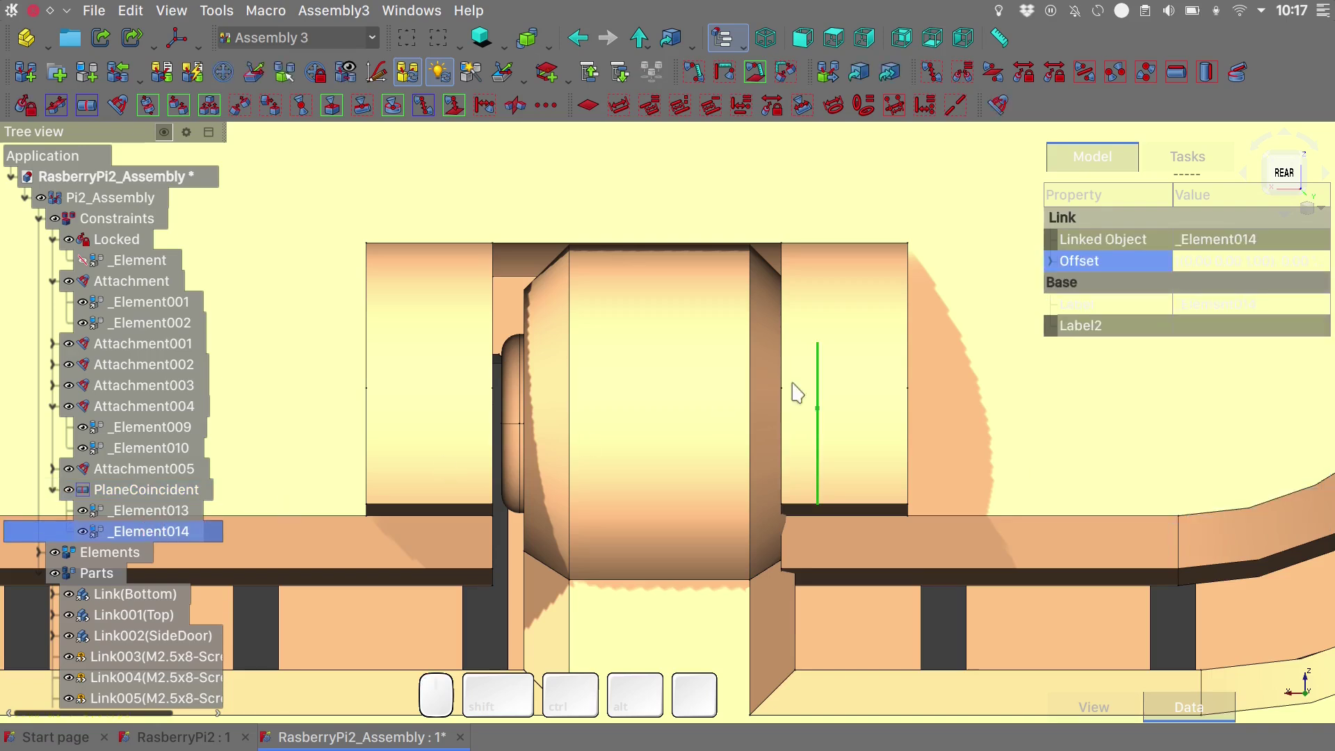
left_click(1051, 262)
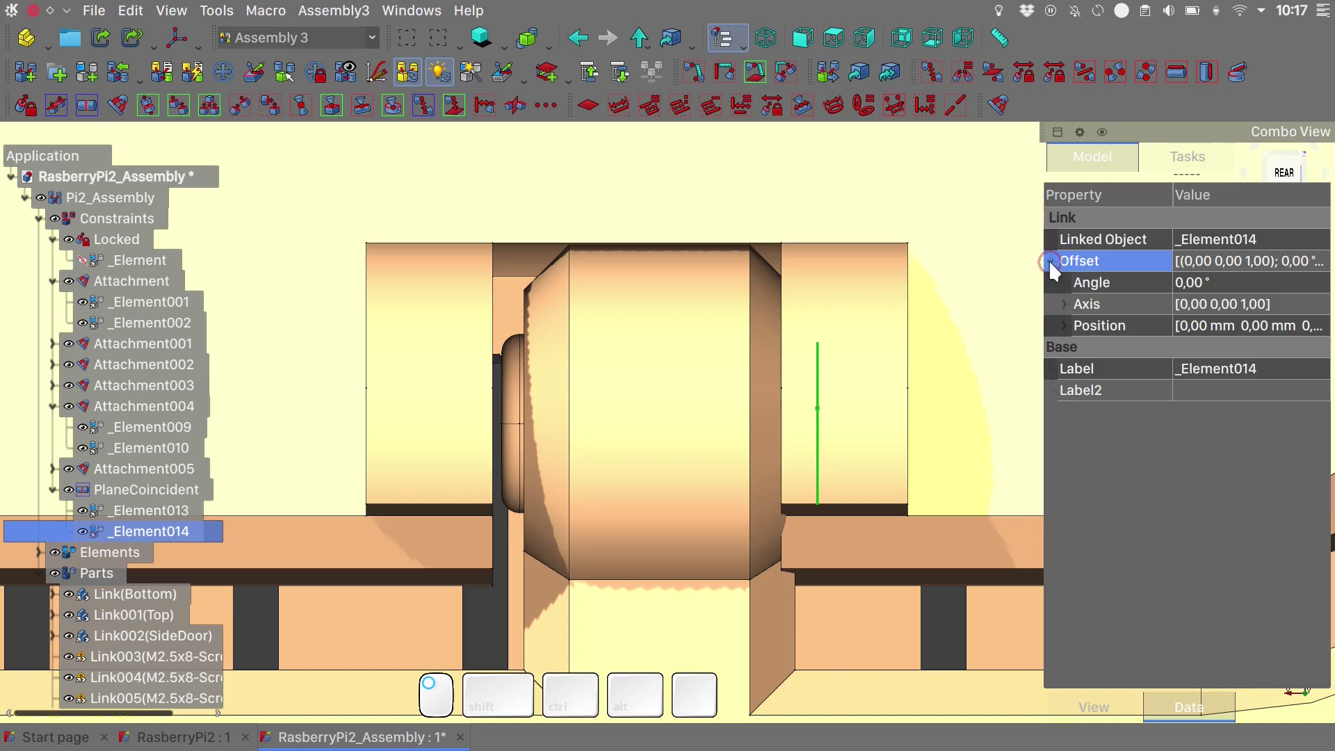
left_click(1065, 325)
double_click(1193, 392)
type("25")
key("Return")
scroll(781, 375, "down", 3)
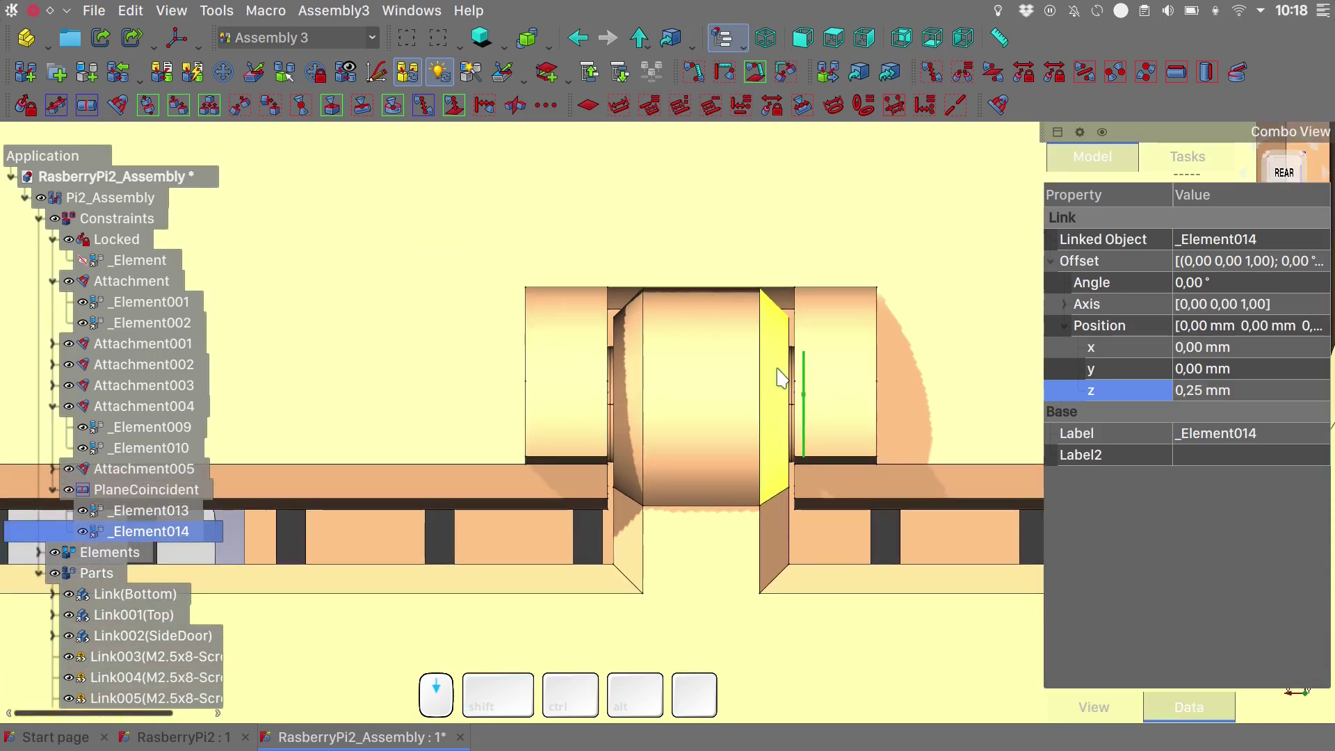
scroll(716, 405, "down", 3)
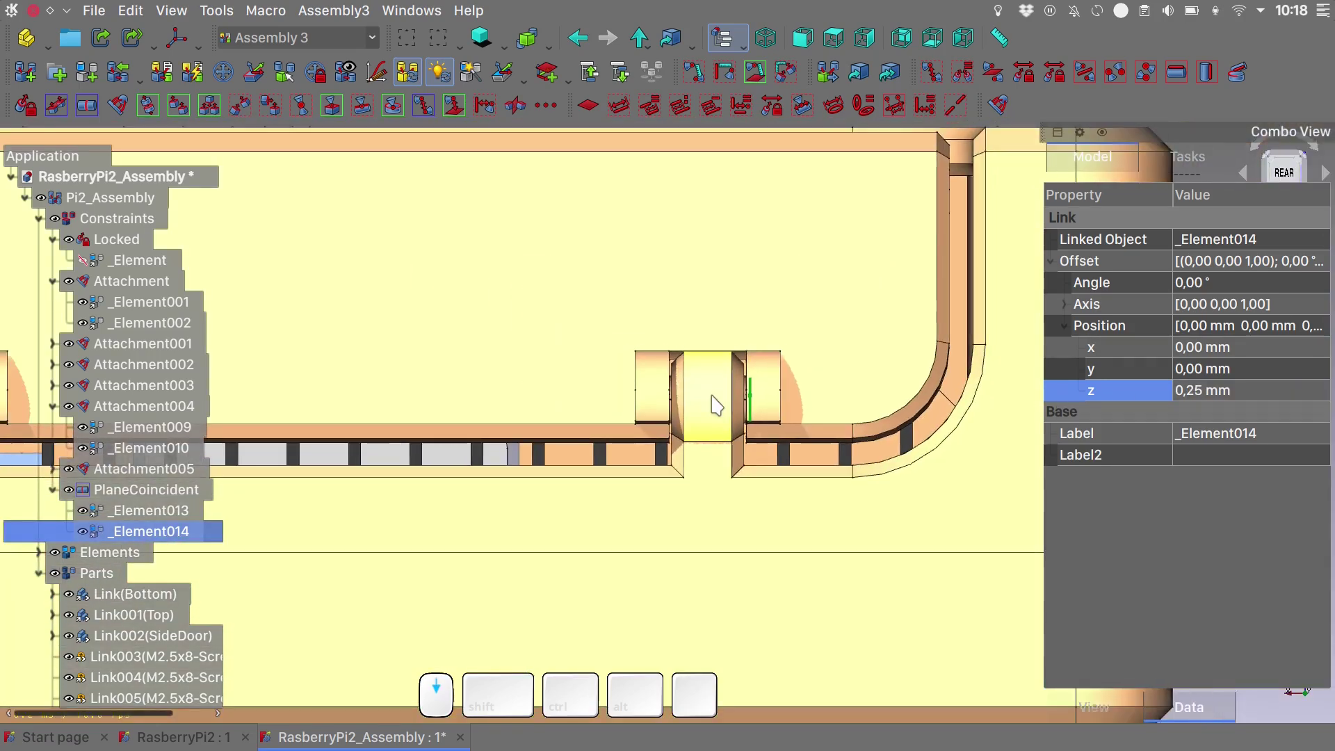
scroll(712, 399, "up", 7)
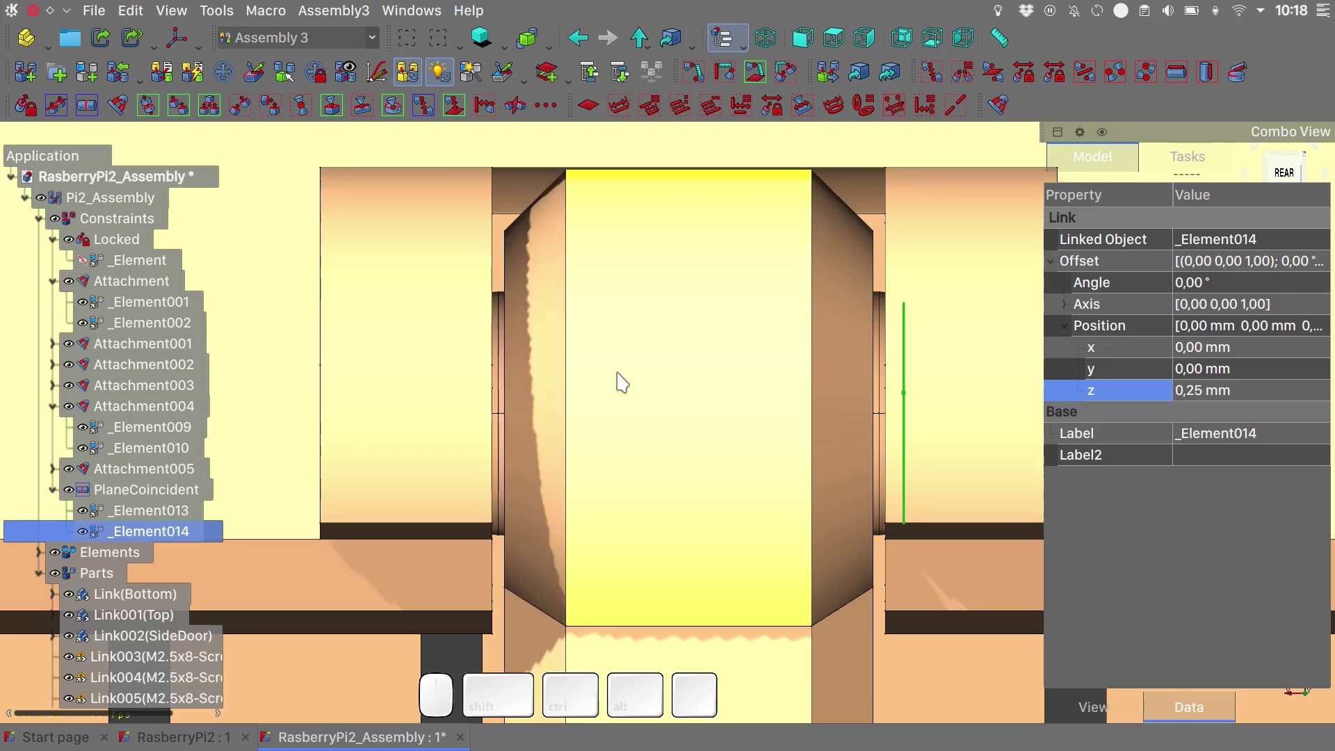
Swing the side door, Link002, partly open about its hinge with the part move tool.
key("0")
left_click(157, 641)
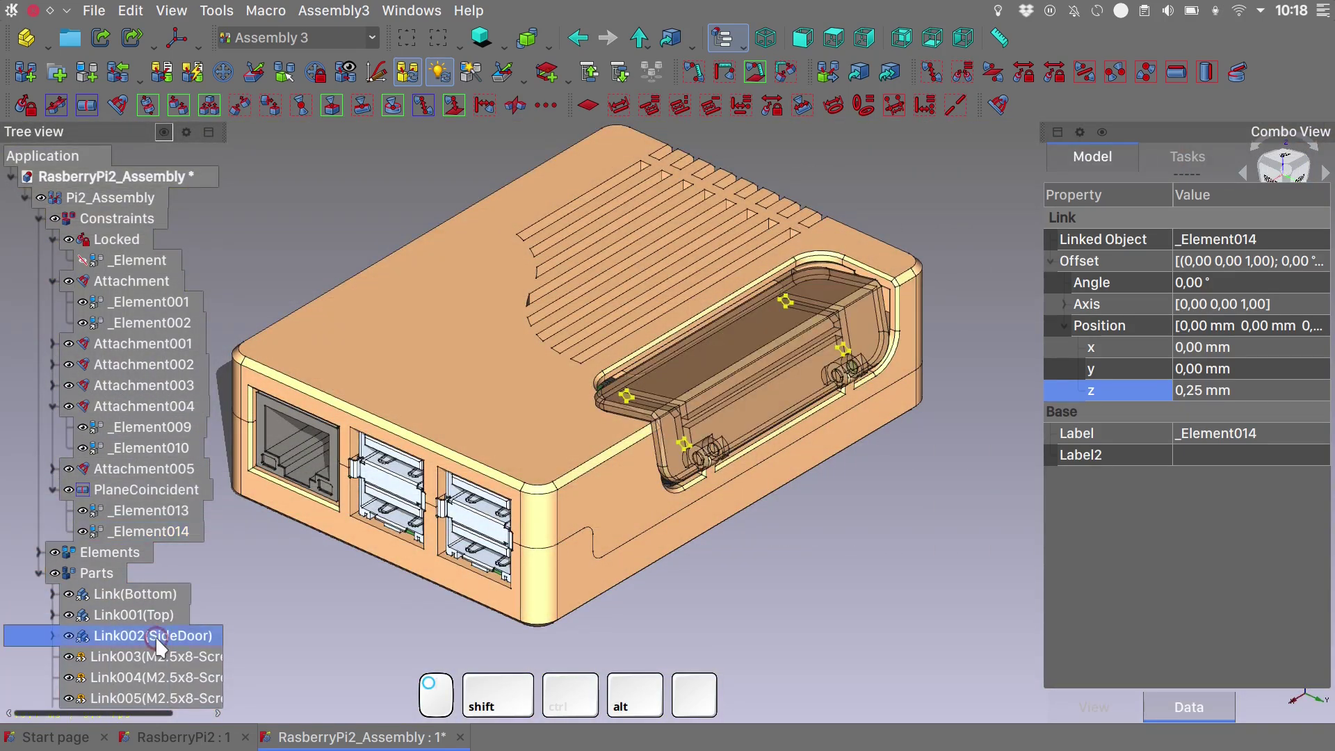
left_click(251, 73)
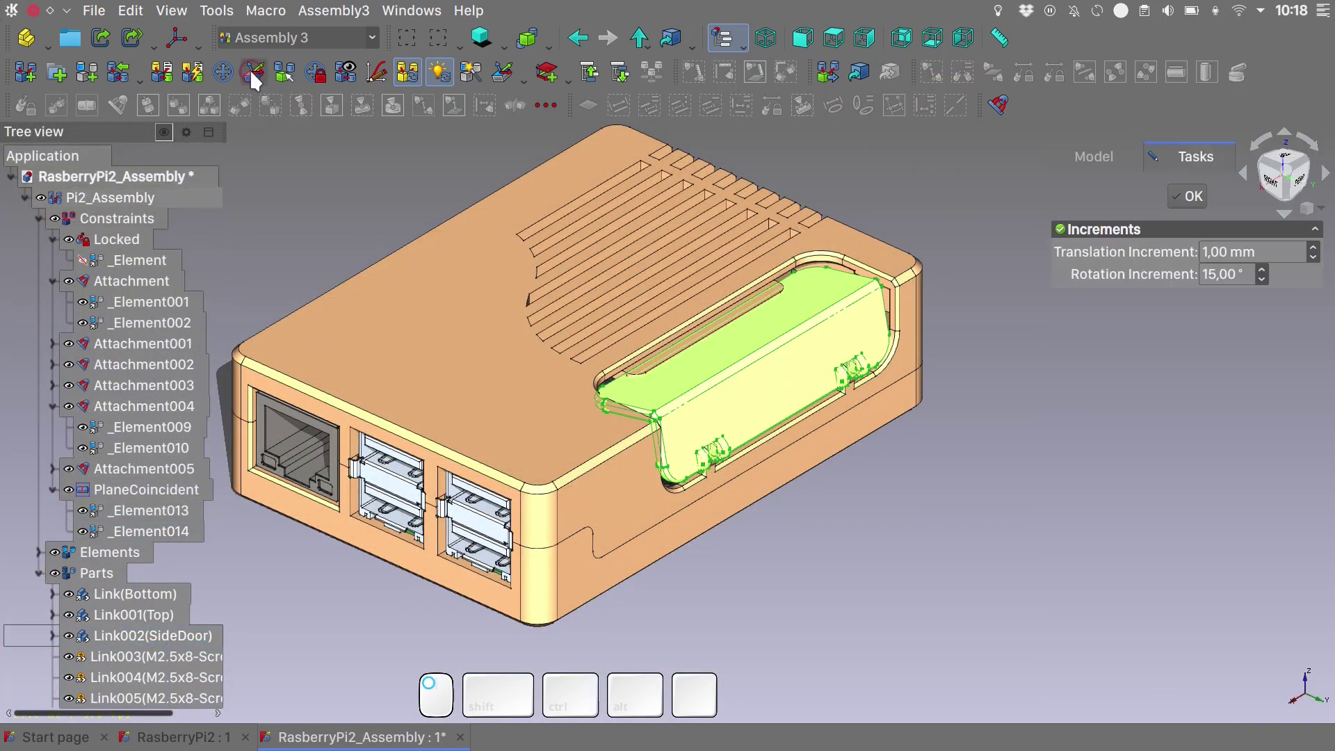
left_click_drag(573, 341, 717, 248)
mouse_move(624, 245)
left_mouse_down()
mouse_move(587, 386)
mouse_move(671, 254)
mouse_move(738, 229)
mouse_move(623, 270)
left_mouse_up()
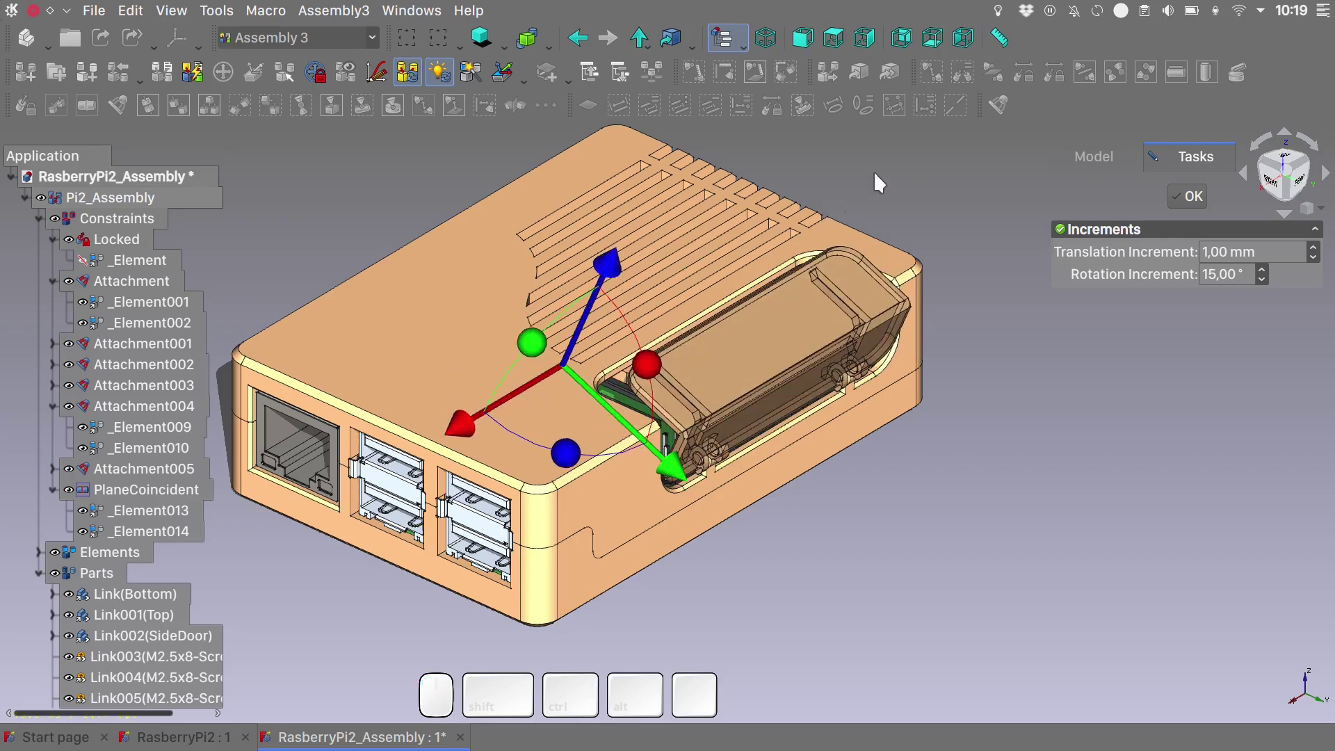
key("Escape")
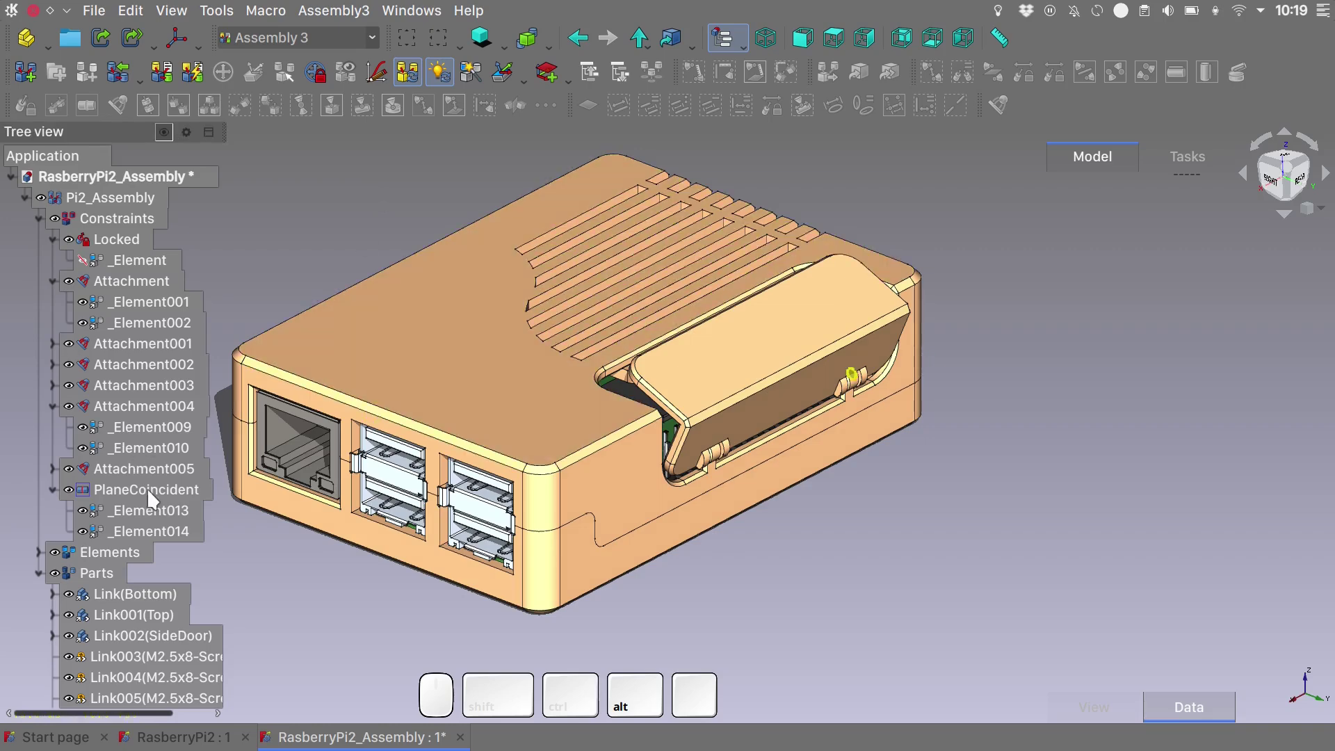
left_click(157, 635)
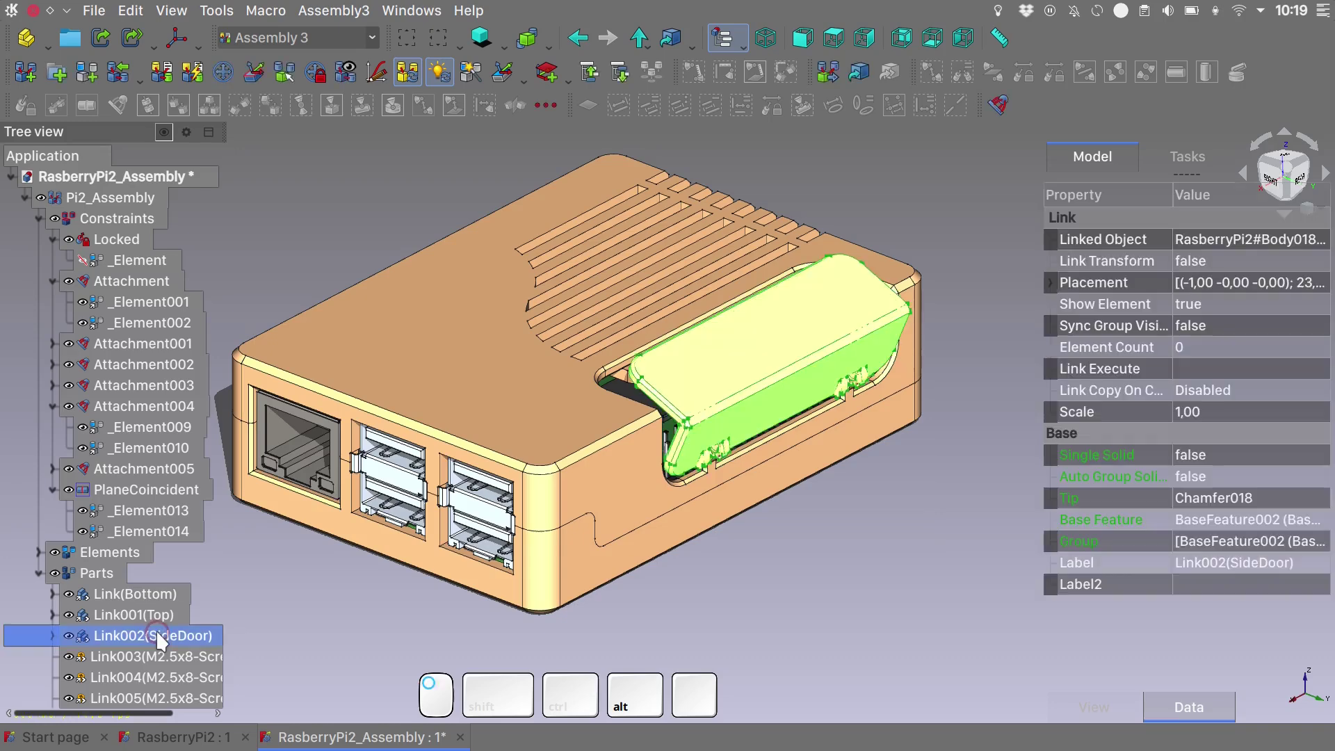
left_click(255, 71)
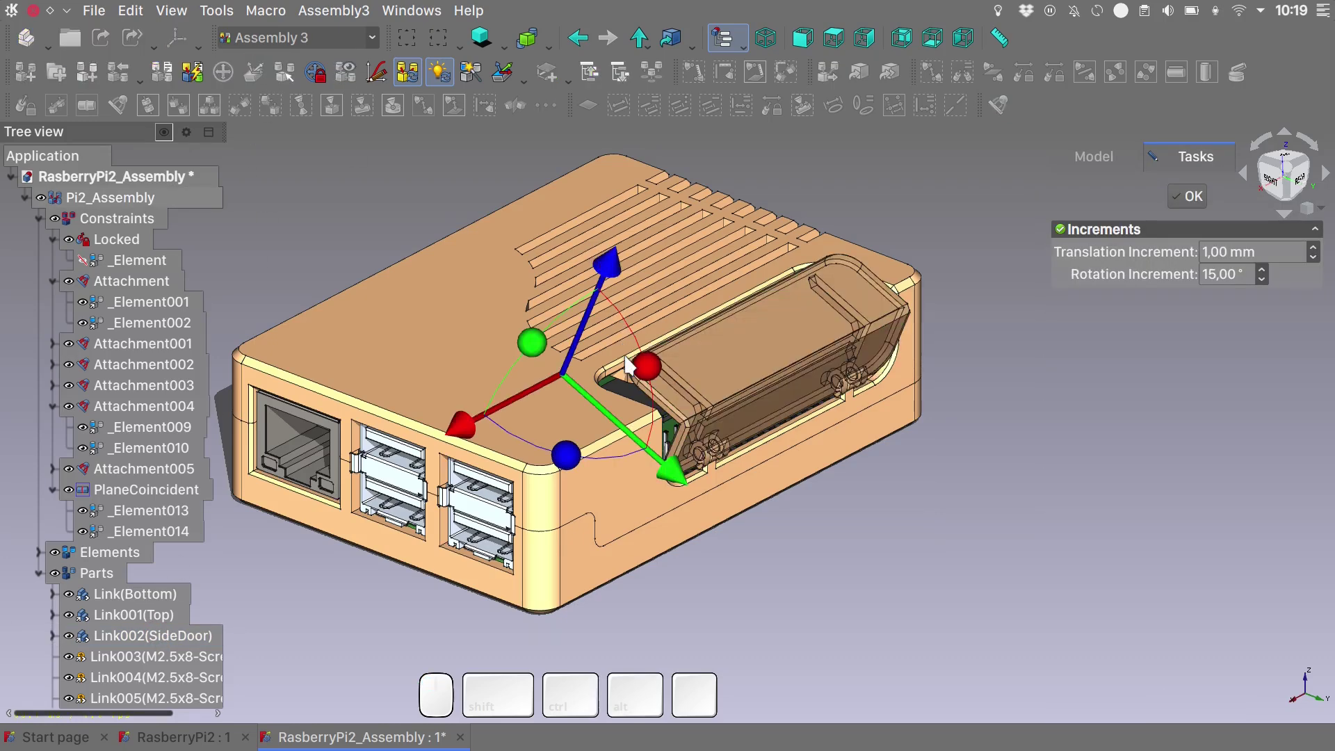
scroll(627, 363, "up", 5)
left_click_drag(427, 324, 380, 468)
key("Escape")
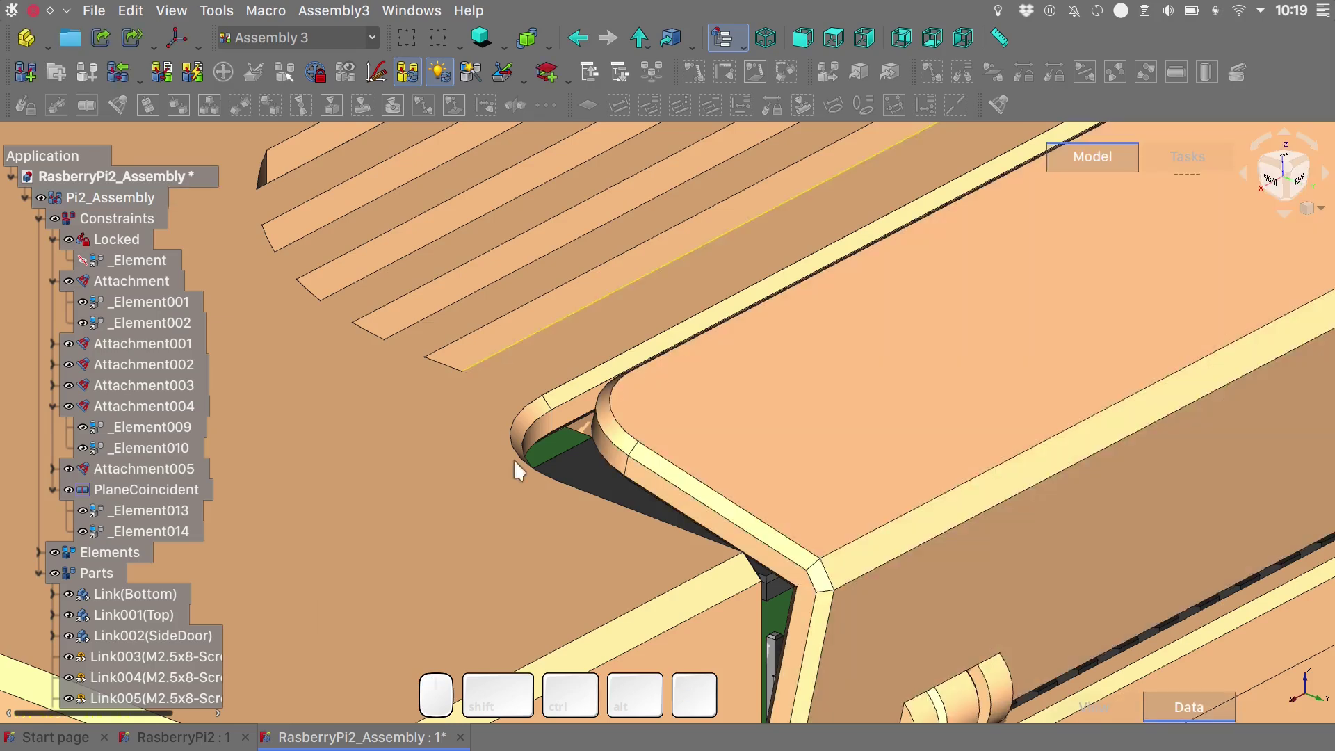
Add an Angle constraint between the case top's opening edge and the side door's adjacent short edge, and check its two elements.
scroll(577, 514, "down", 5)
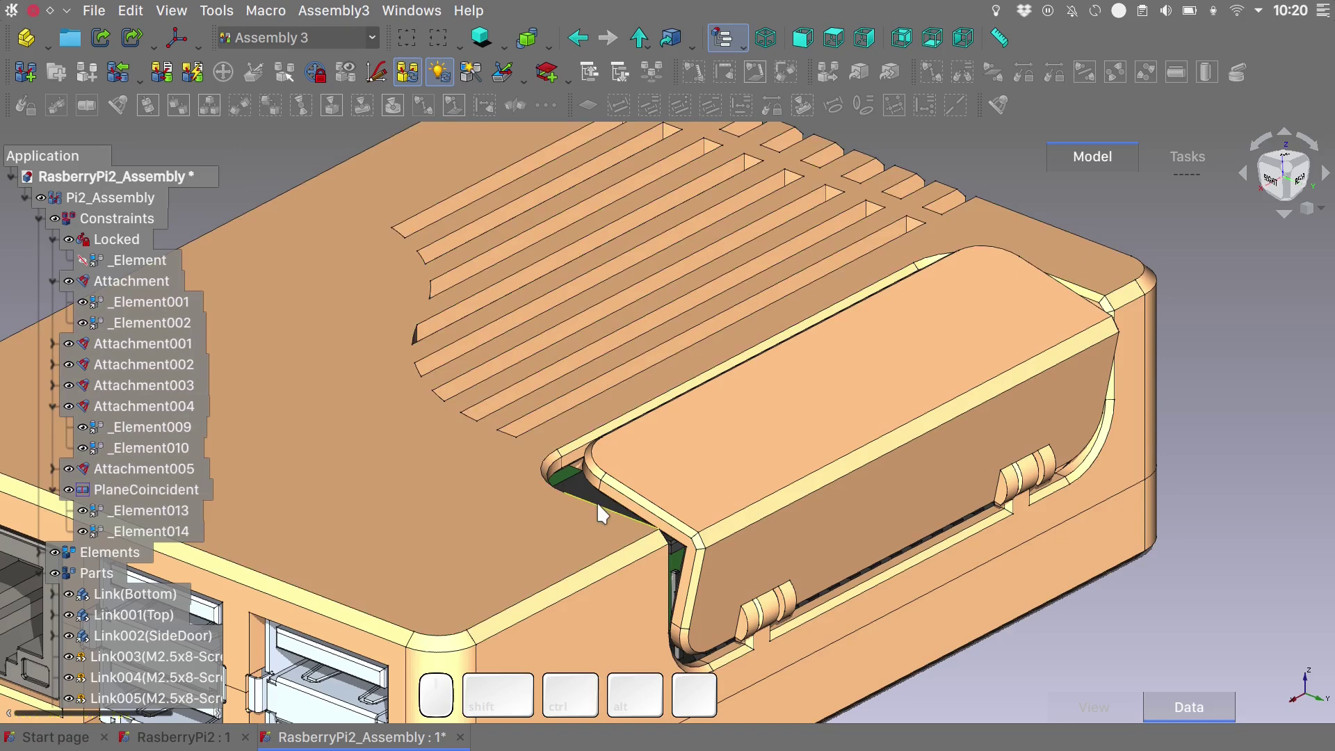
left_click(597, 502)
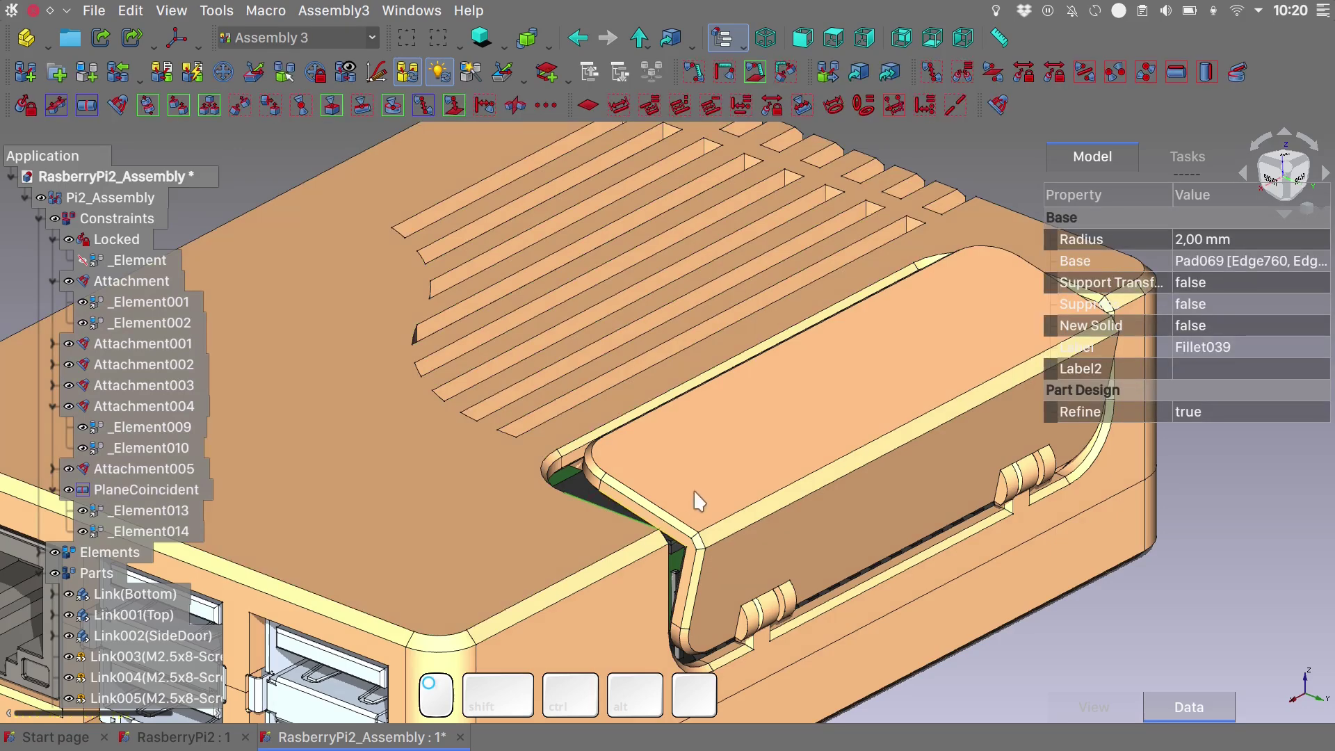
left_click(660, 511, "ctrl")
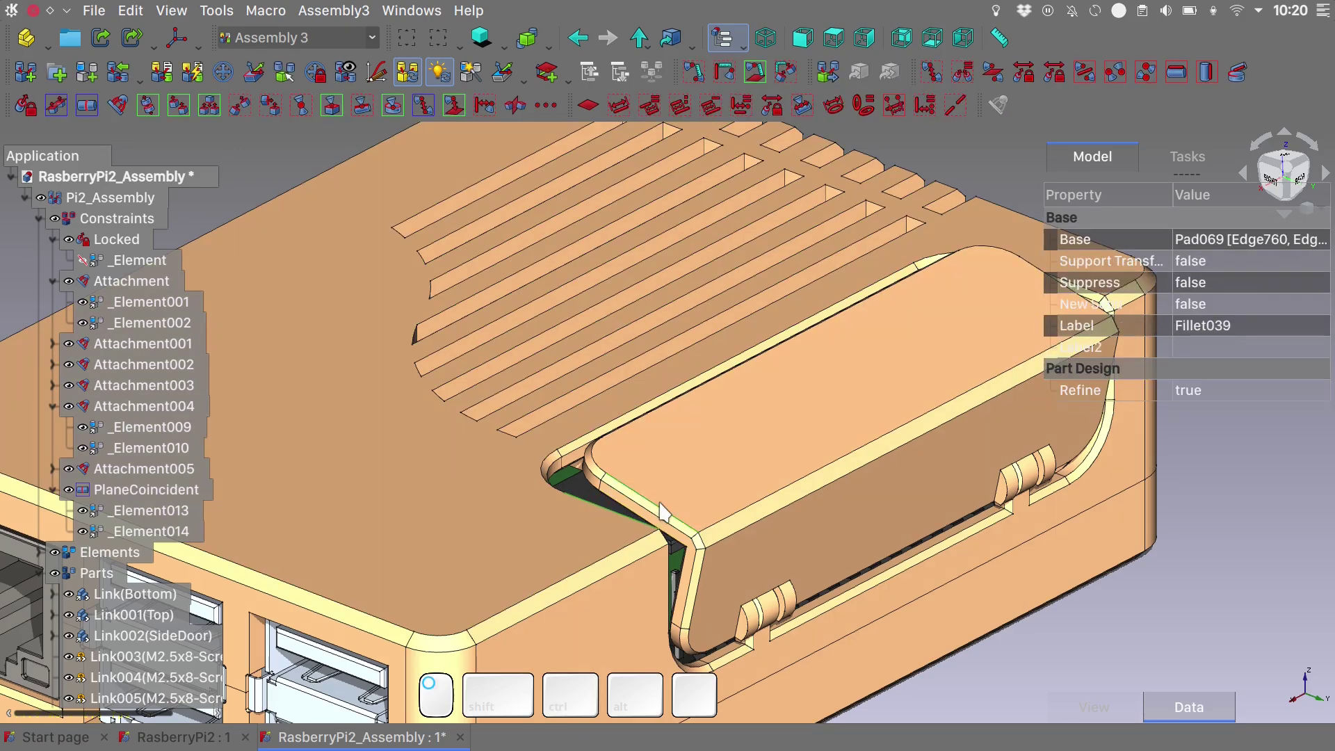
left_click(239, 106)
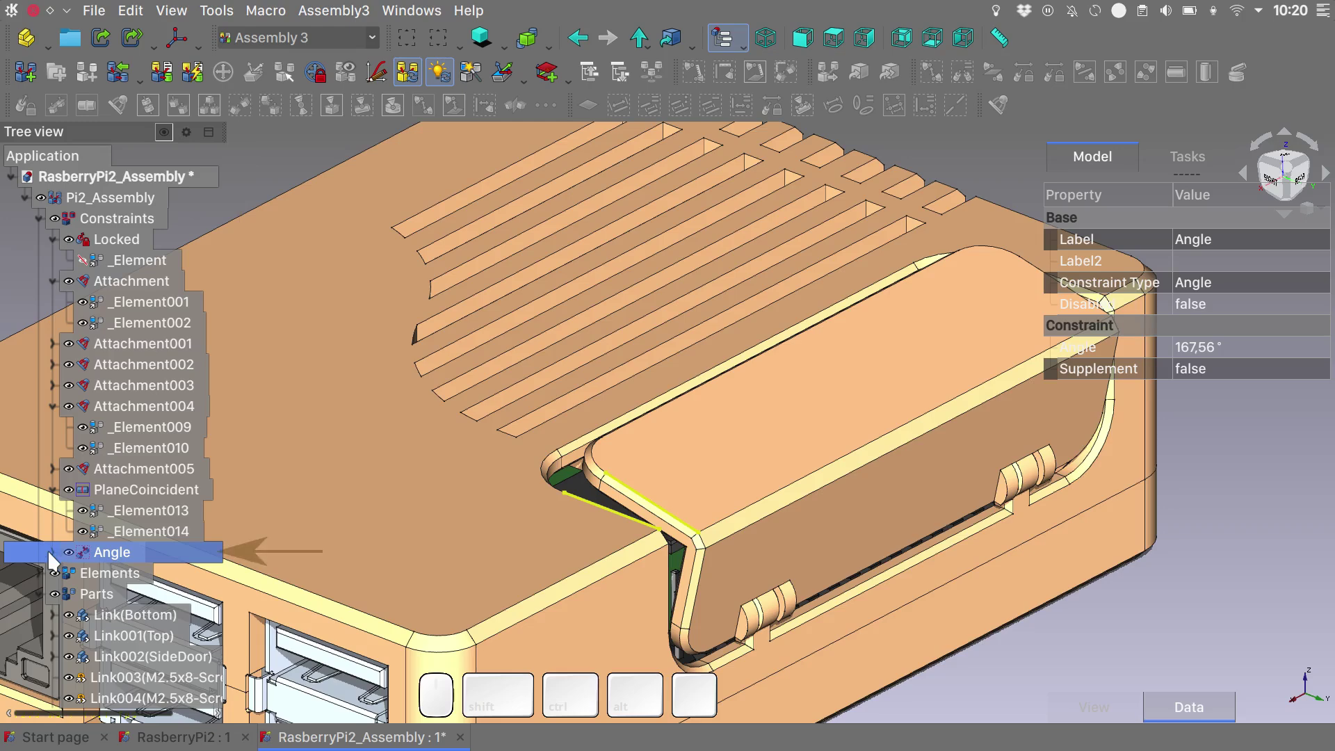
left_click(53, 553)
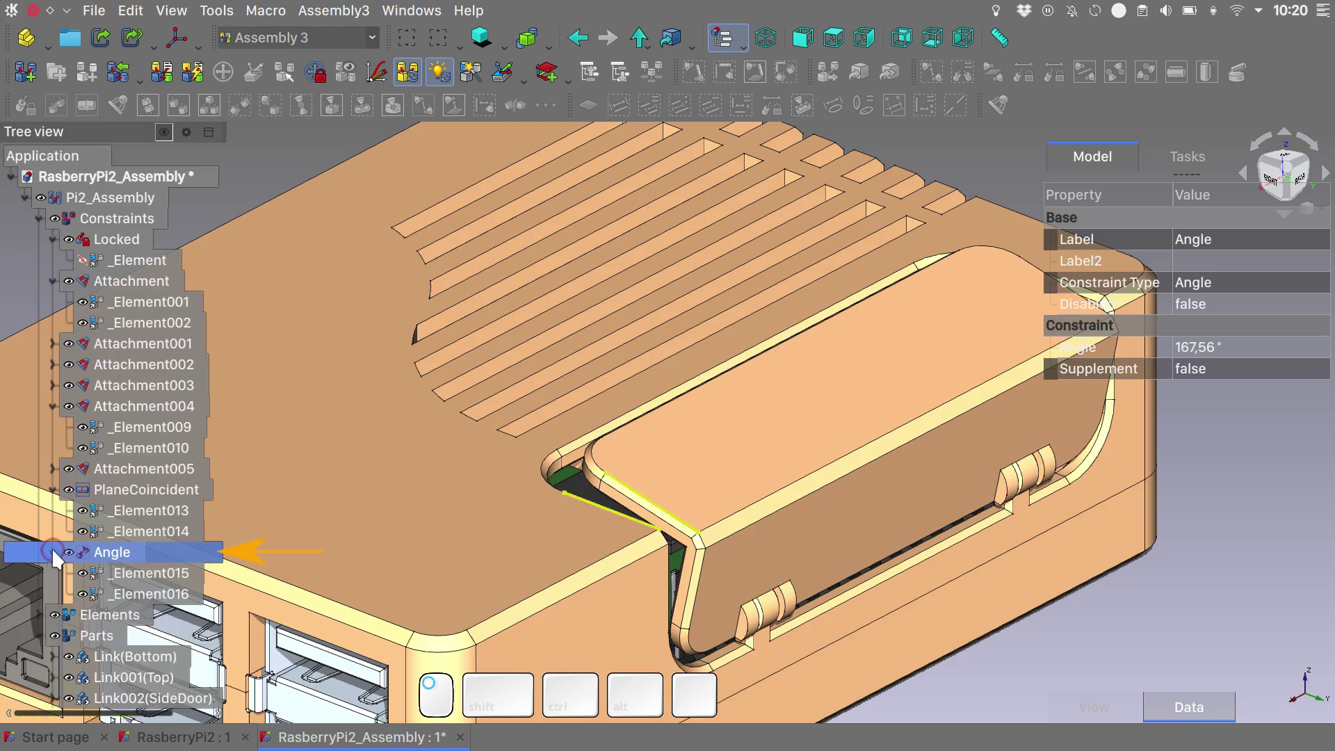
left_click(166, 575)
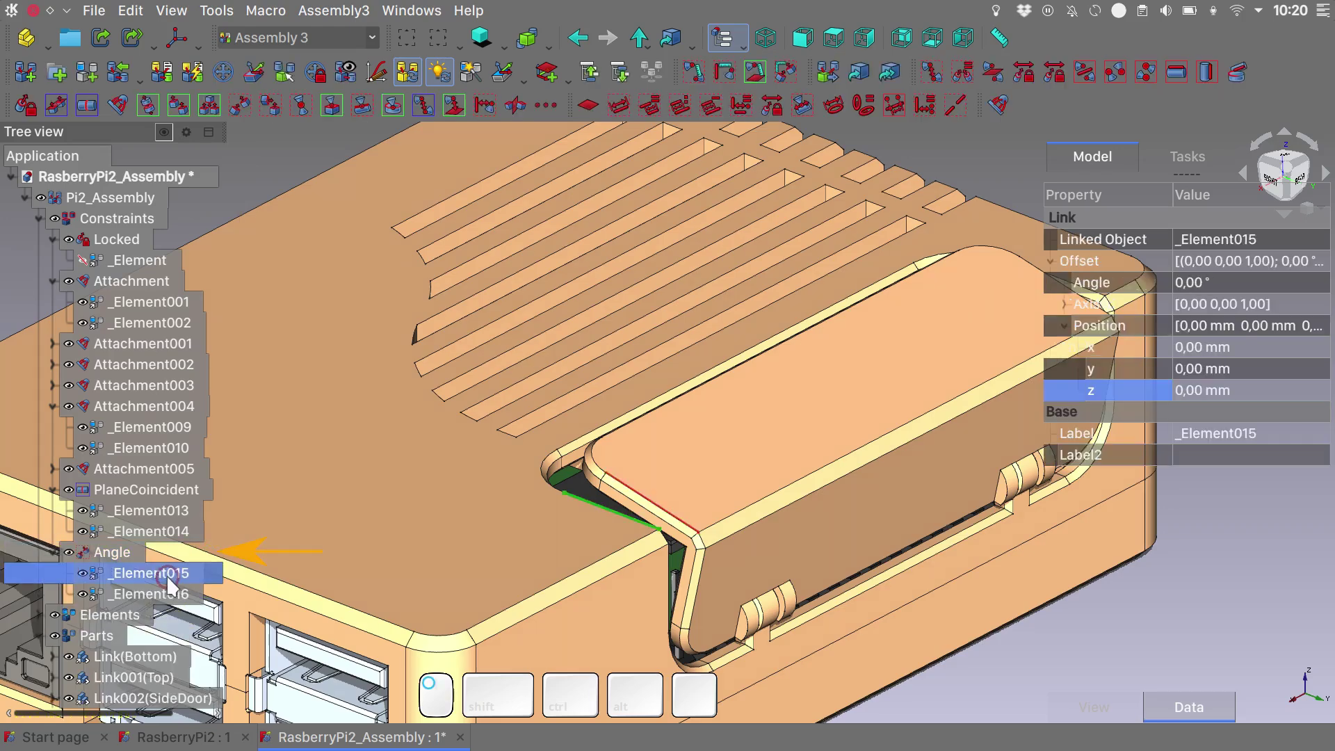
left_click(179, 592)
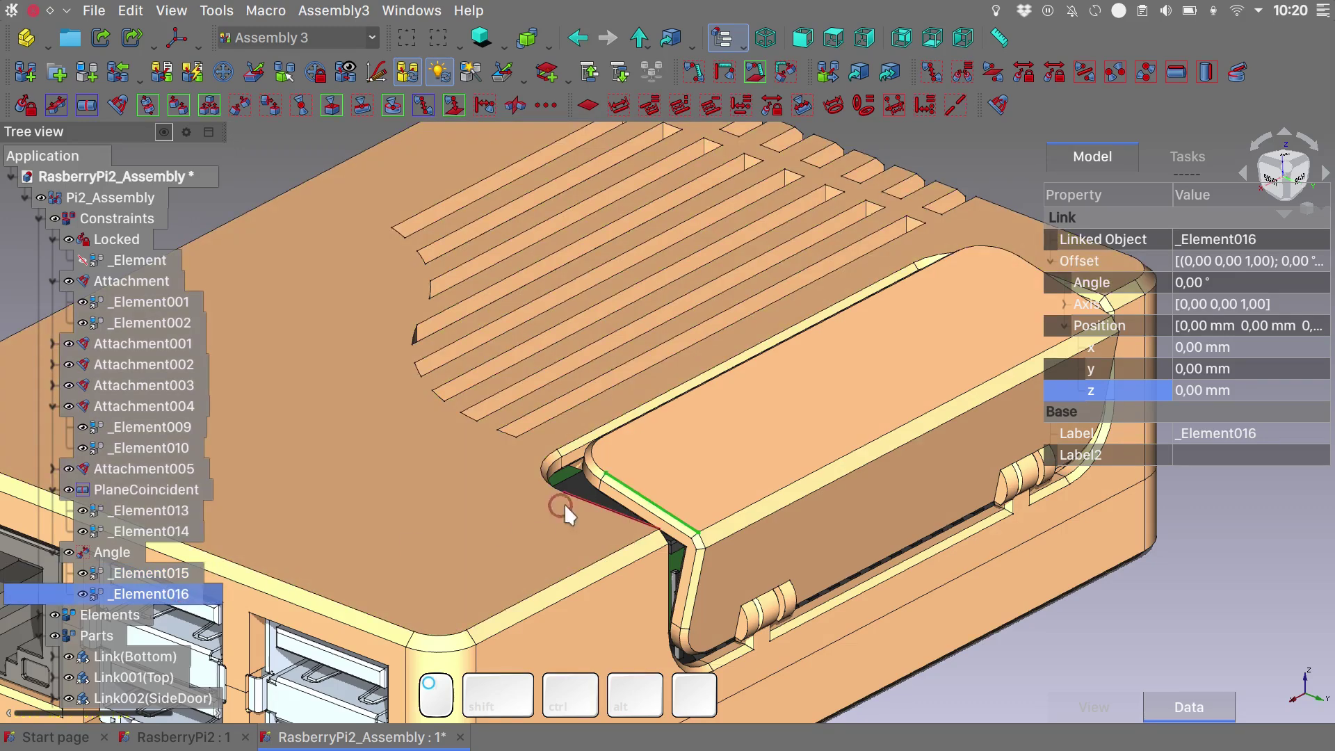
Set the Angle constraint between the case top and side door to 180°.
left_click(117, 554)
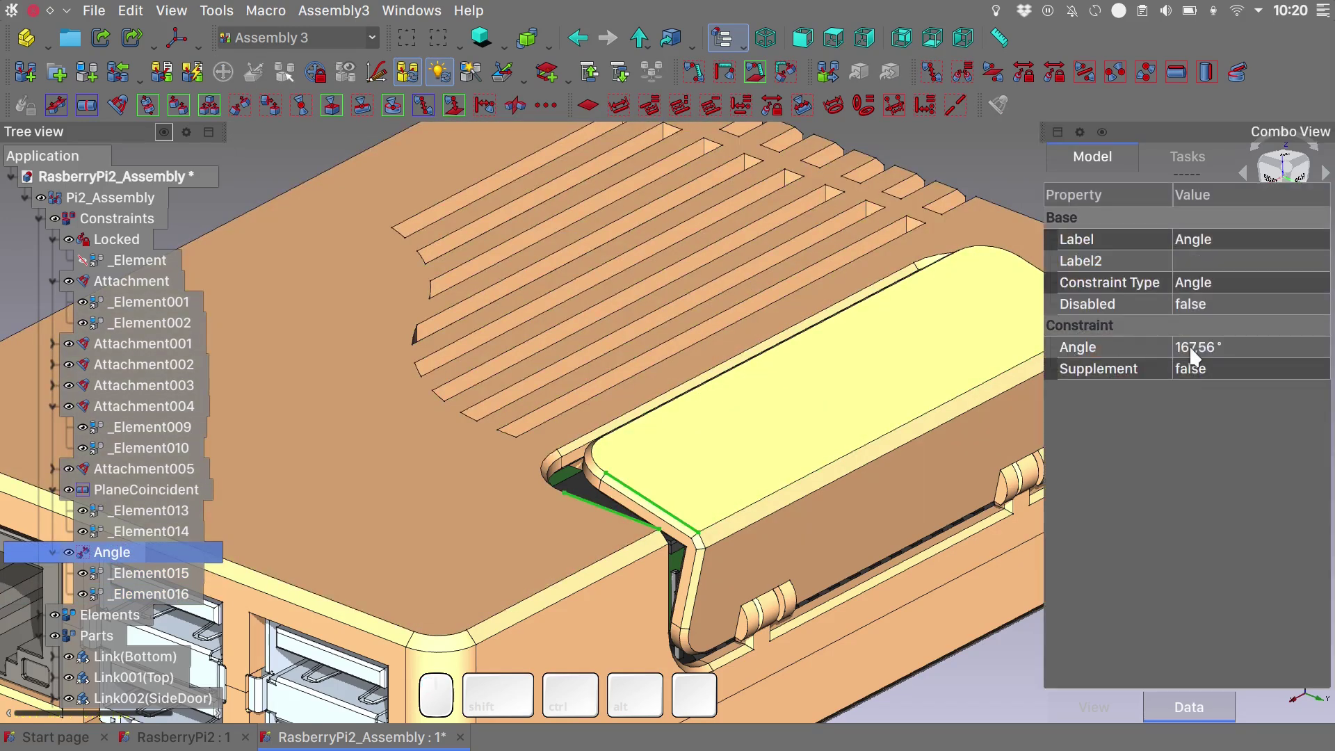
left_click(1190, 348)
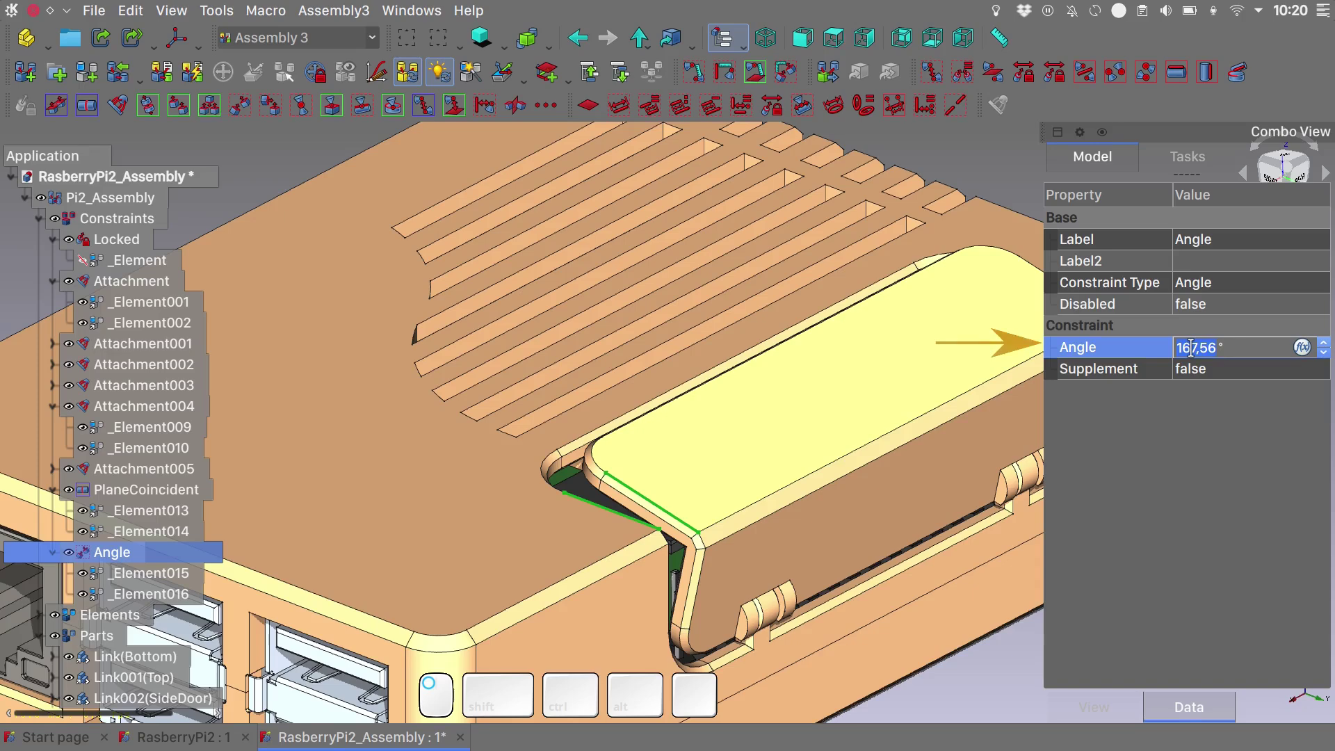
type("80")
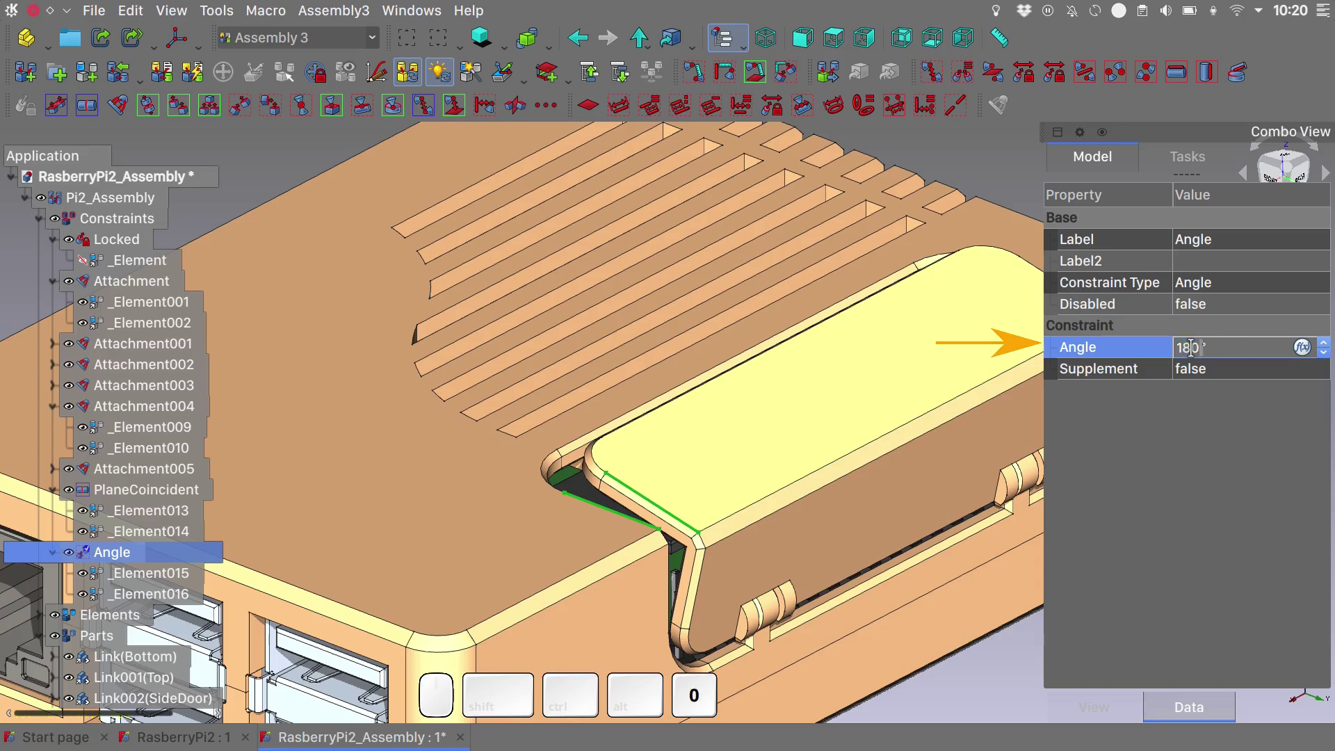
key("Return")
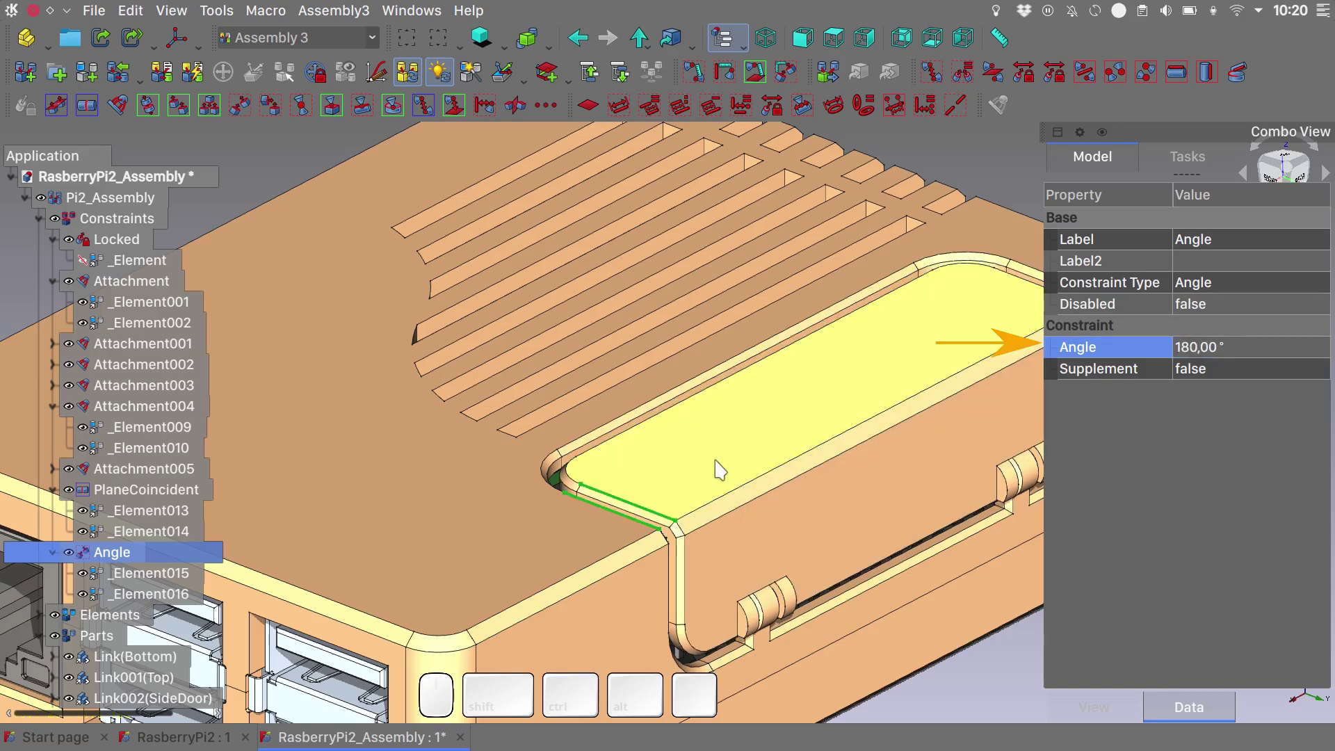
Try the side door's Angle constraint at 182° and at 160°.
left_click_drag(610, 491, 577, 374, "alt")
left_click(1189, 347)
type("182")
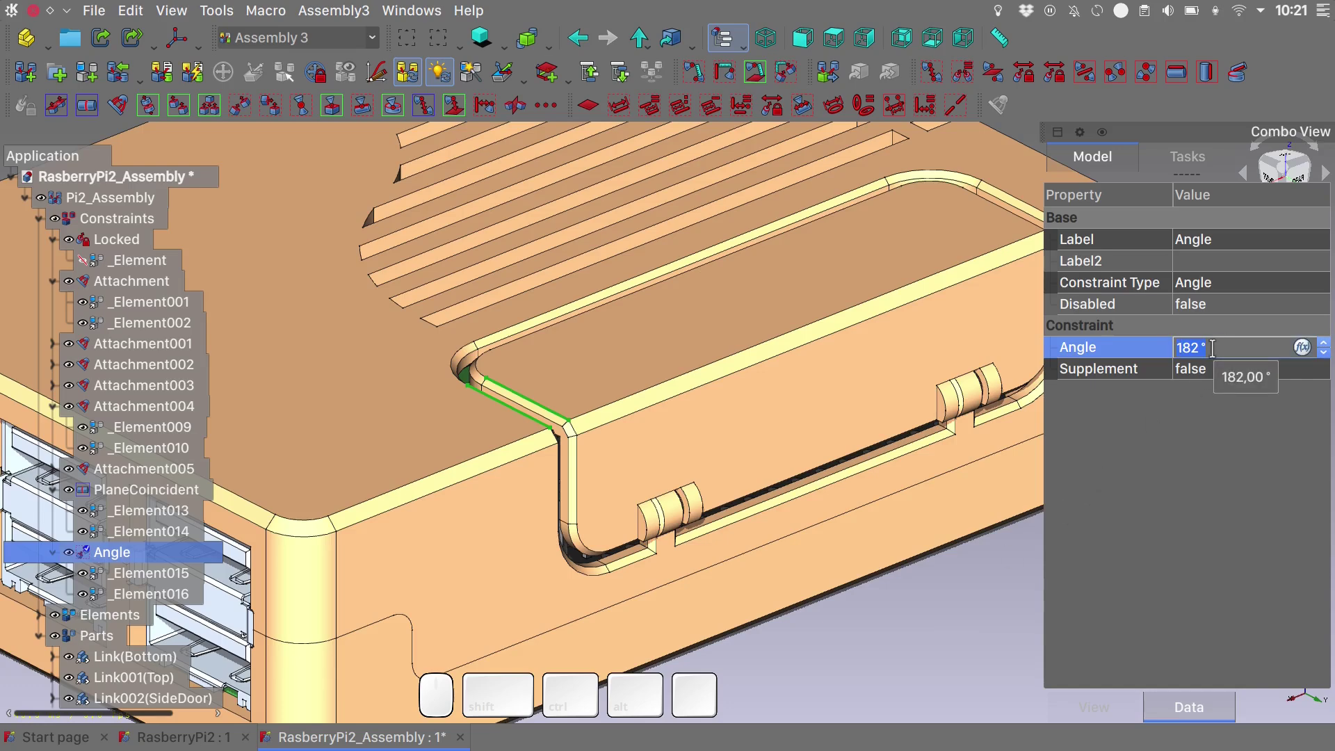
type("160")
key("Return")
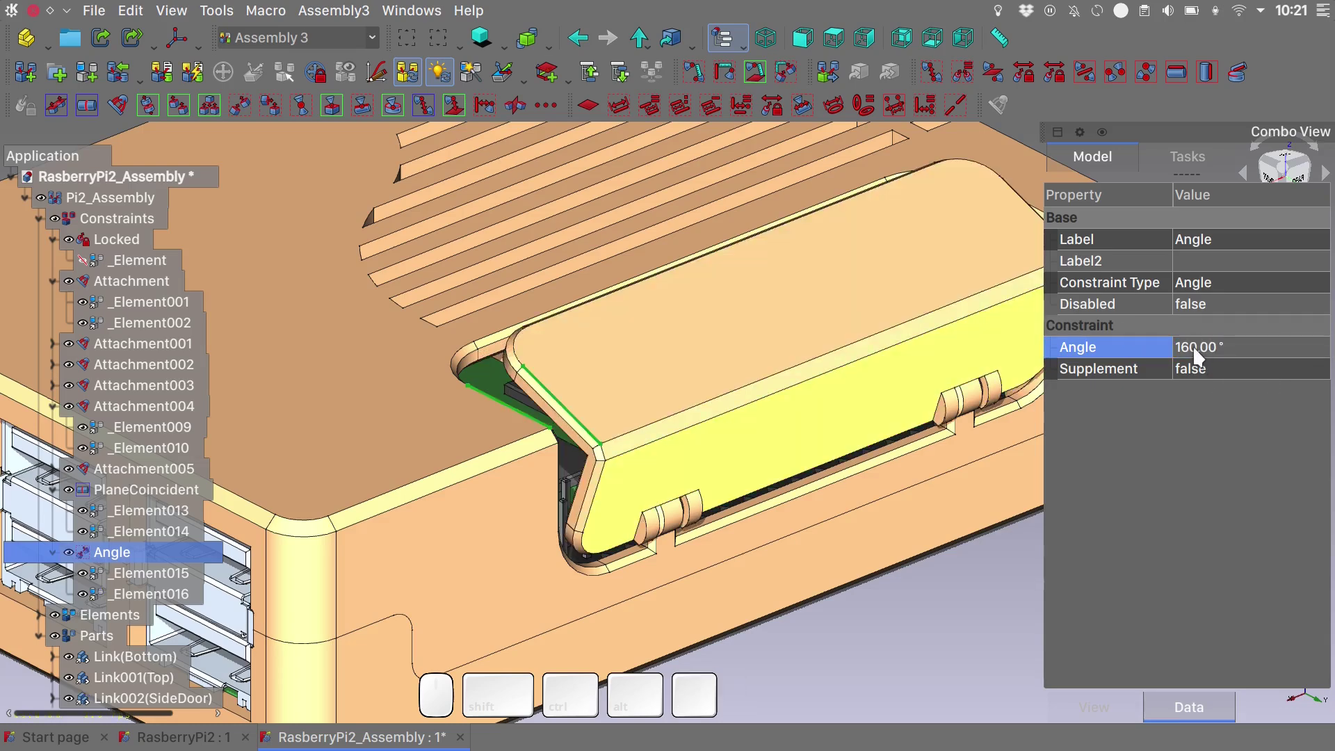
Open the side door further by setting the Angle constraint to 120° and then to 90°.
left_click(1192, 345)
type("120")
key("Return")
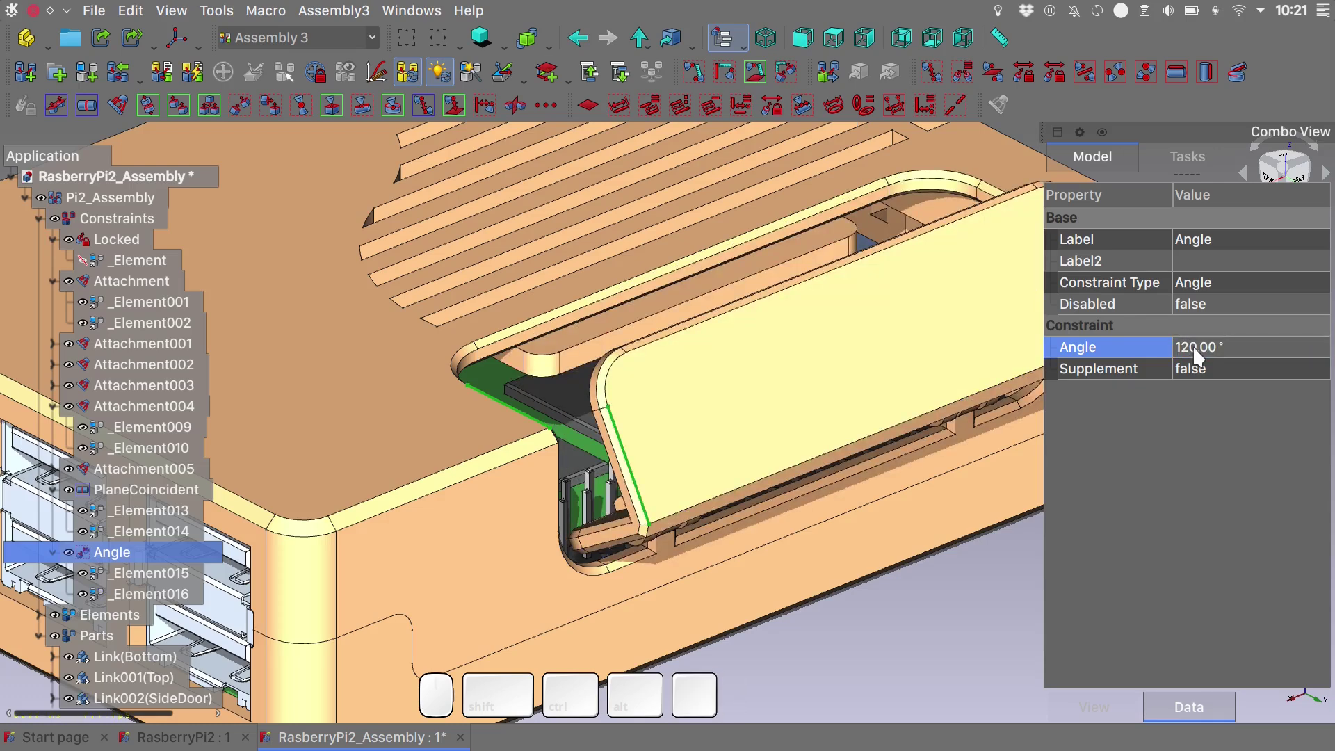
left_click(1195, 346)
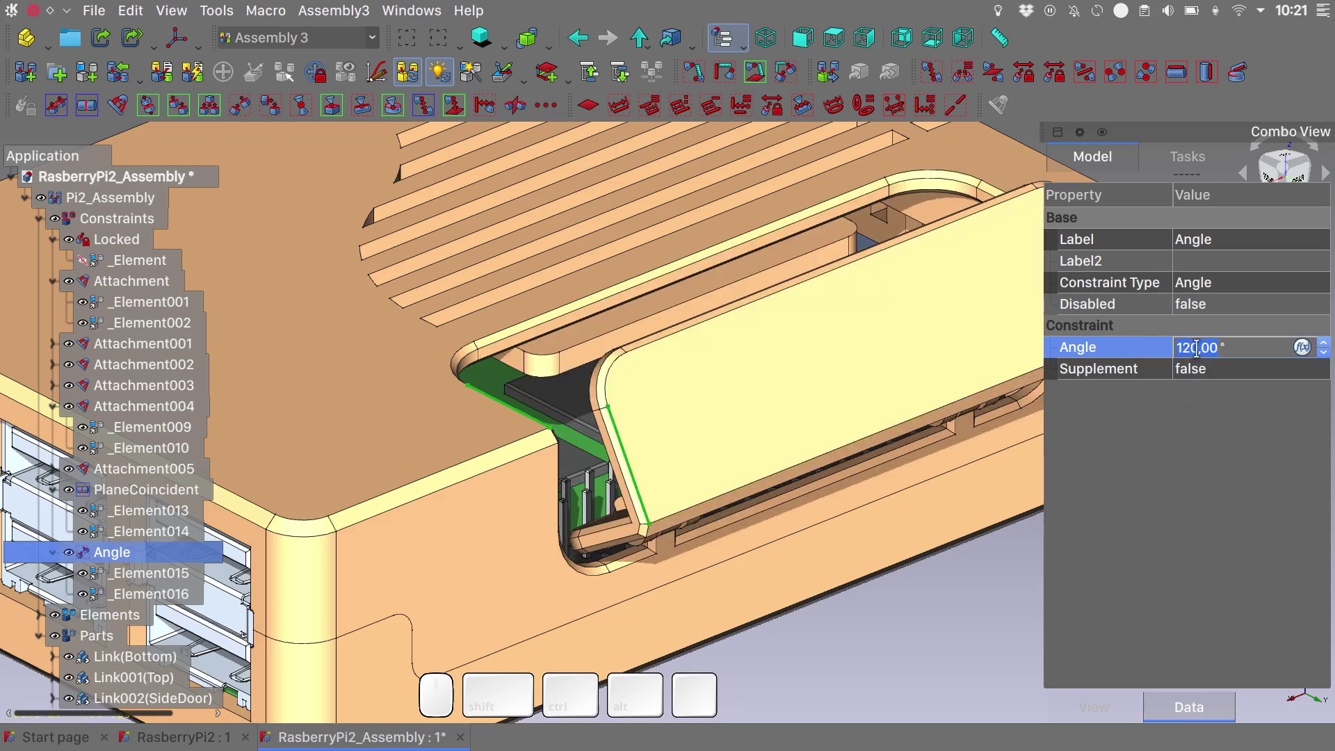
type("90")
key("Return")
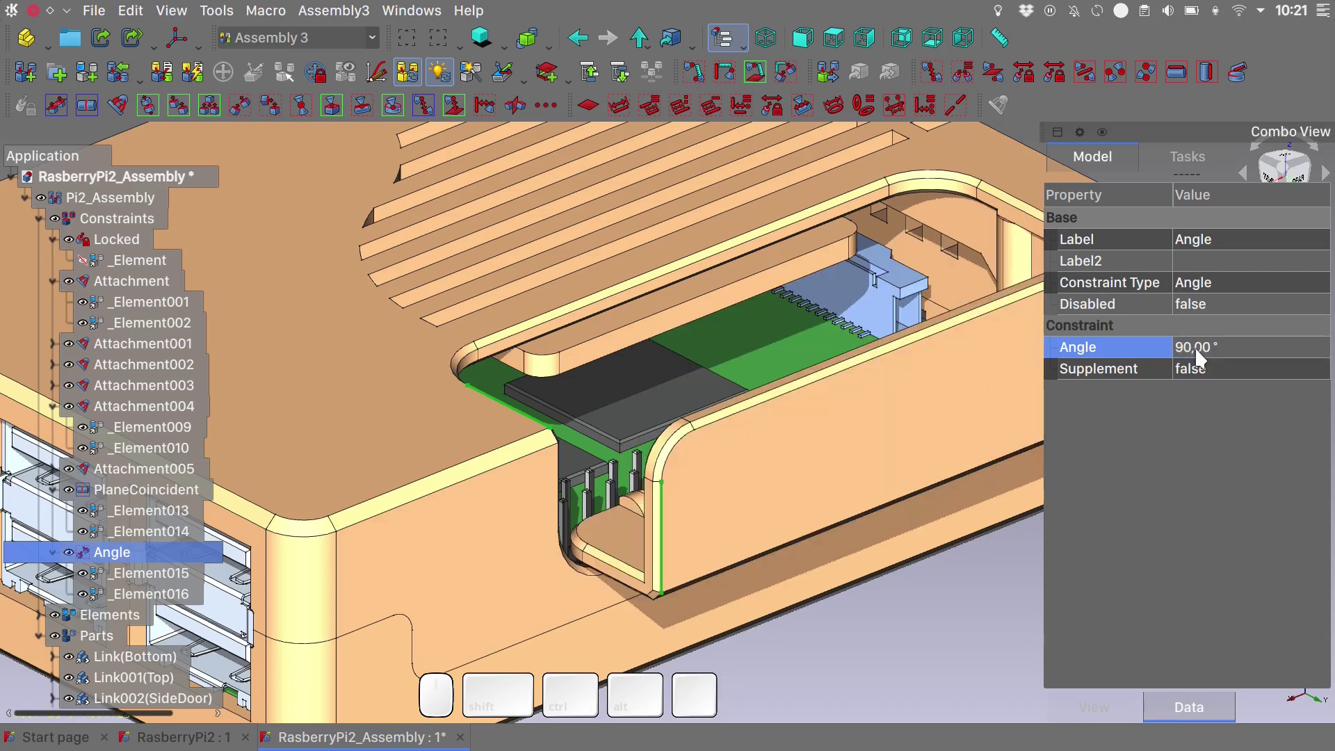
Inspect the opened door's hinge from below and set the Angle constraint to 120°.
key("alt")
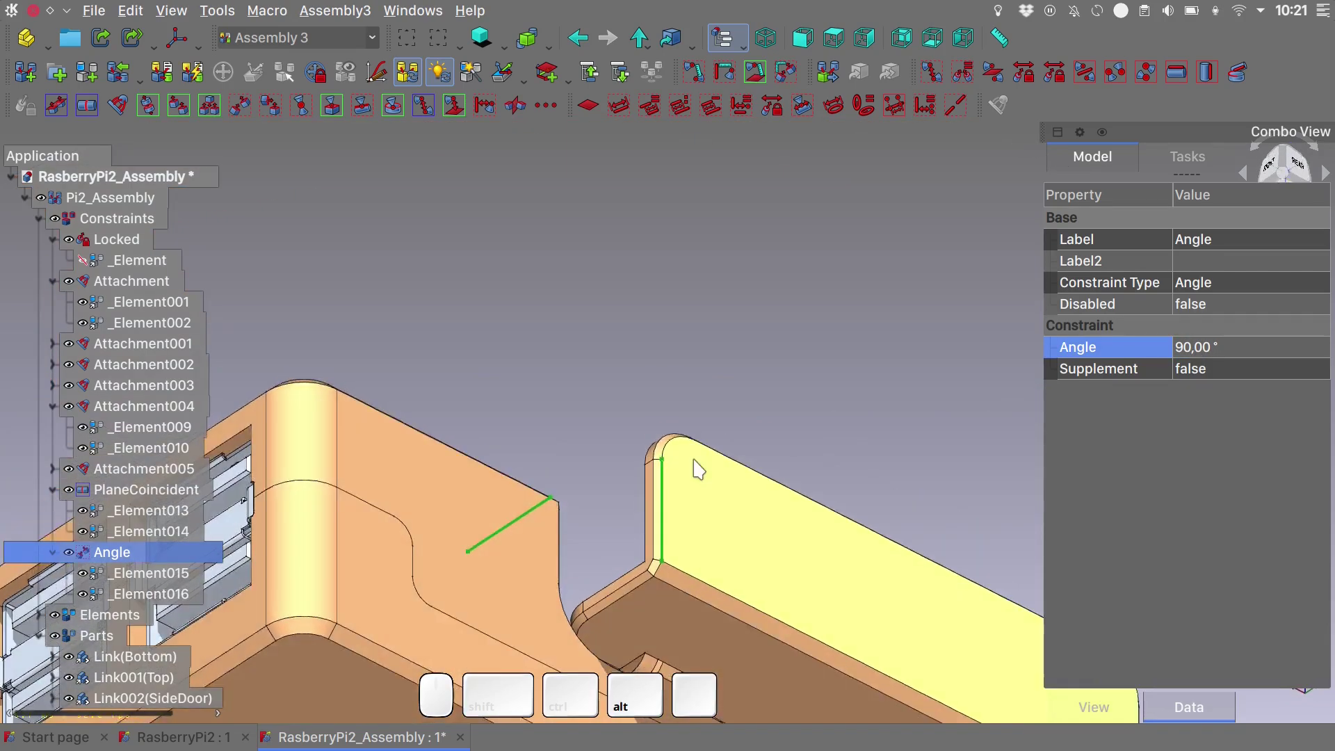
scroll(652, 622, "down", 5)
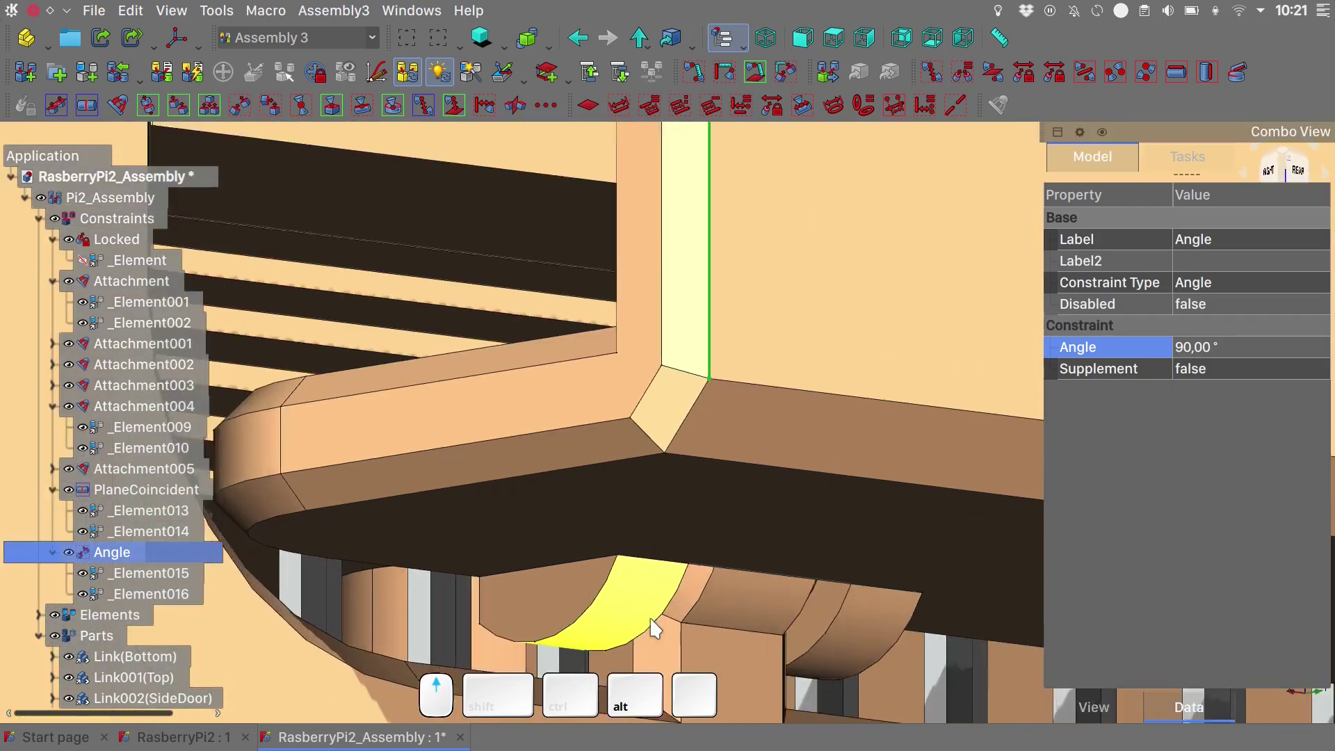
scroll(652, 621, "up", 4)
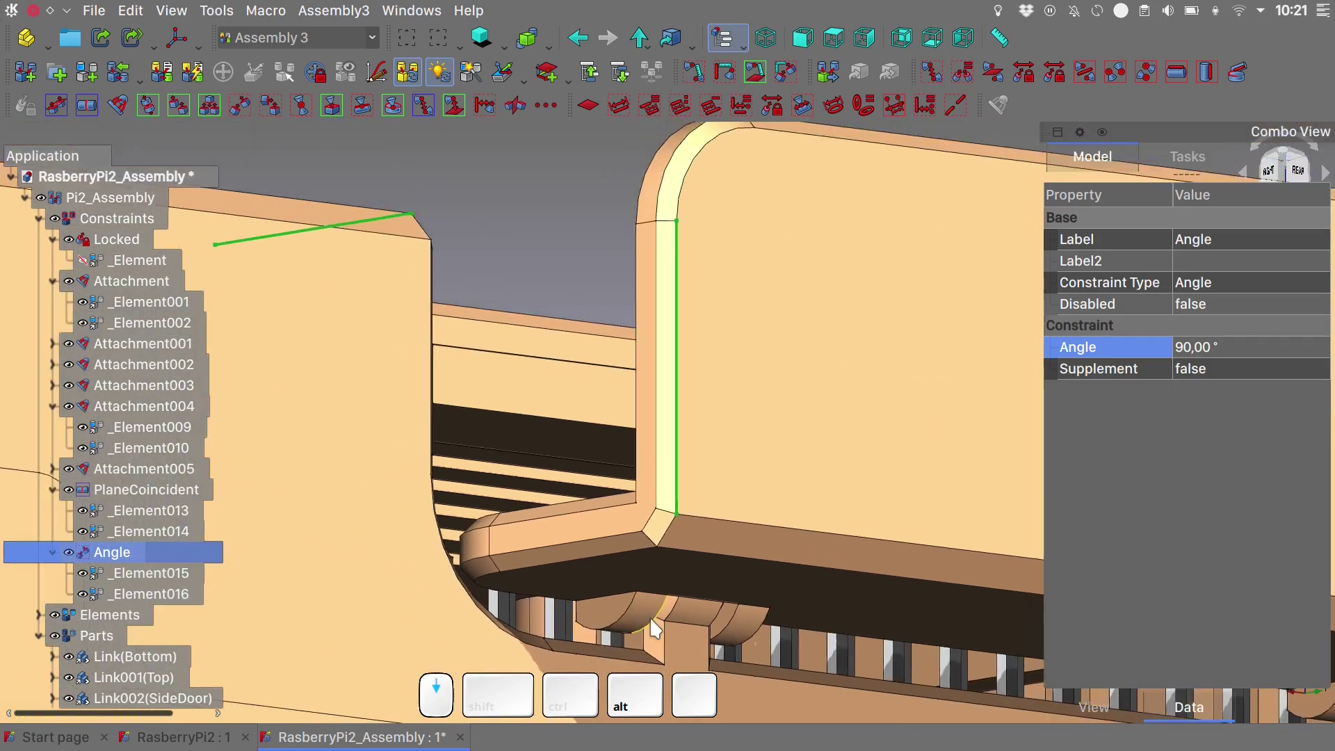
left_click(1196, 346)
type("120")
key("Return")
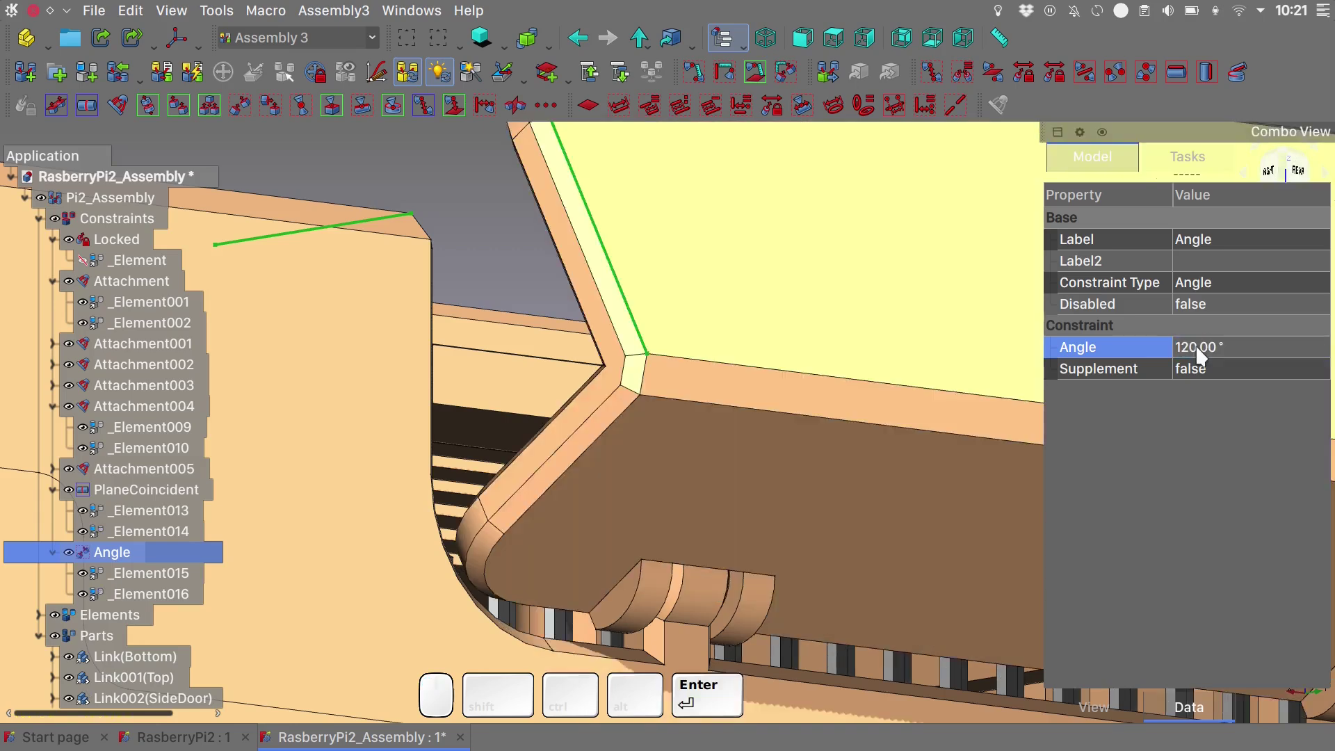
Try to move the linked SideDoor part of the assembly with the Move part tool, and leave the tool.
key("alt")
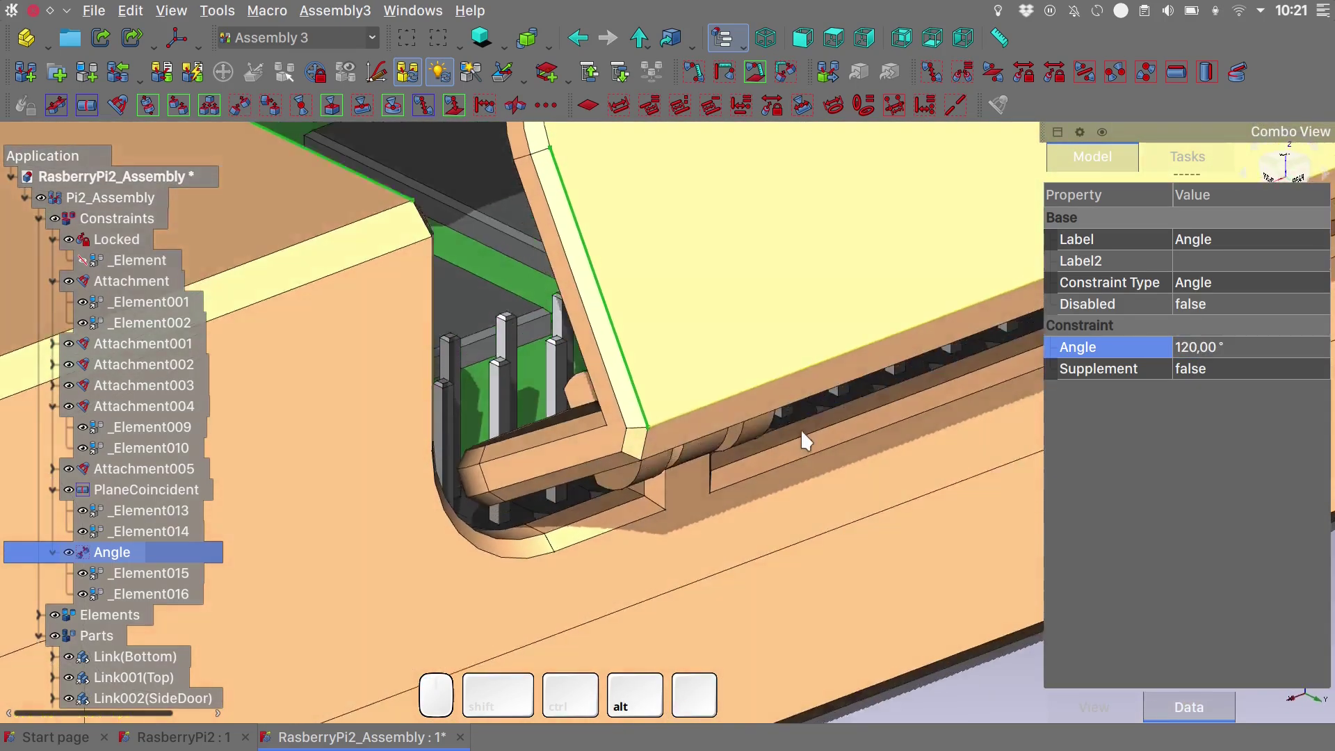
scroll(797, 413, "down", 5)
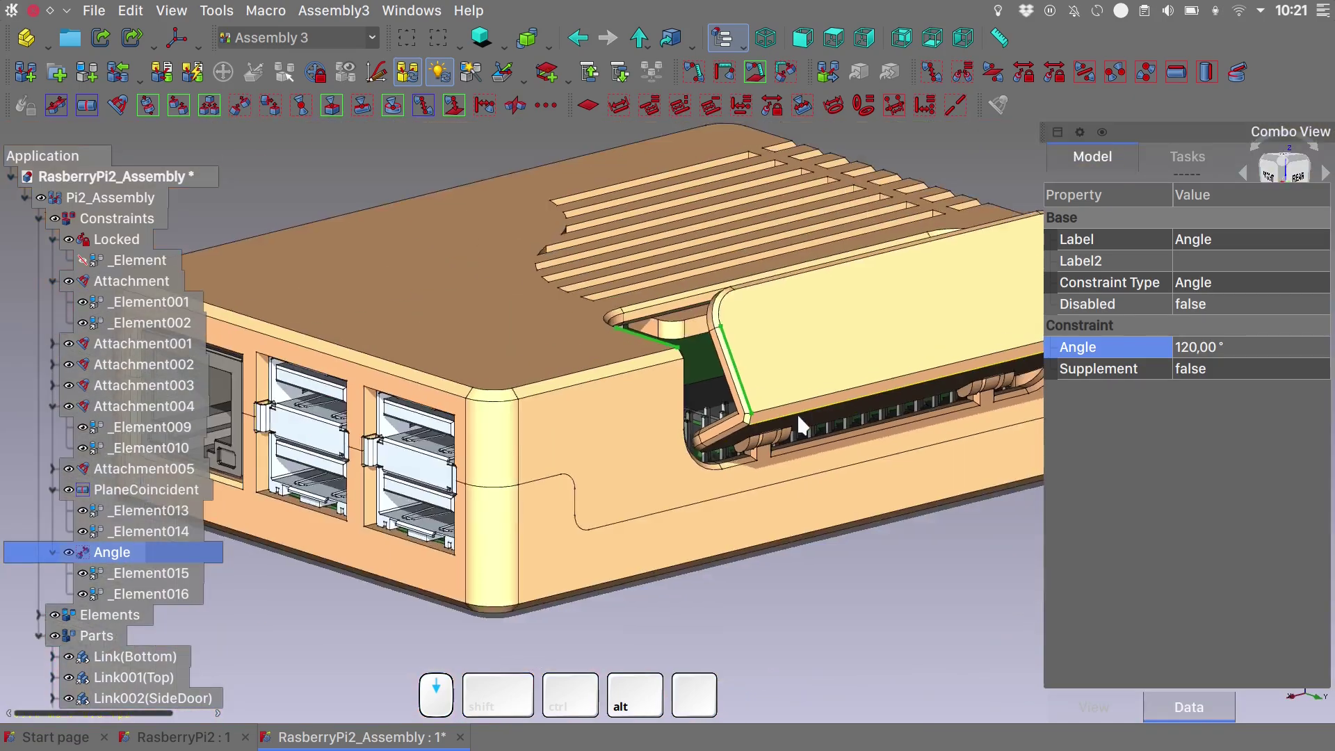
key("shift")
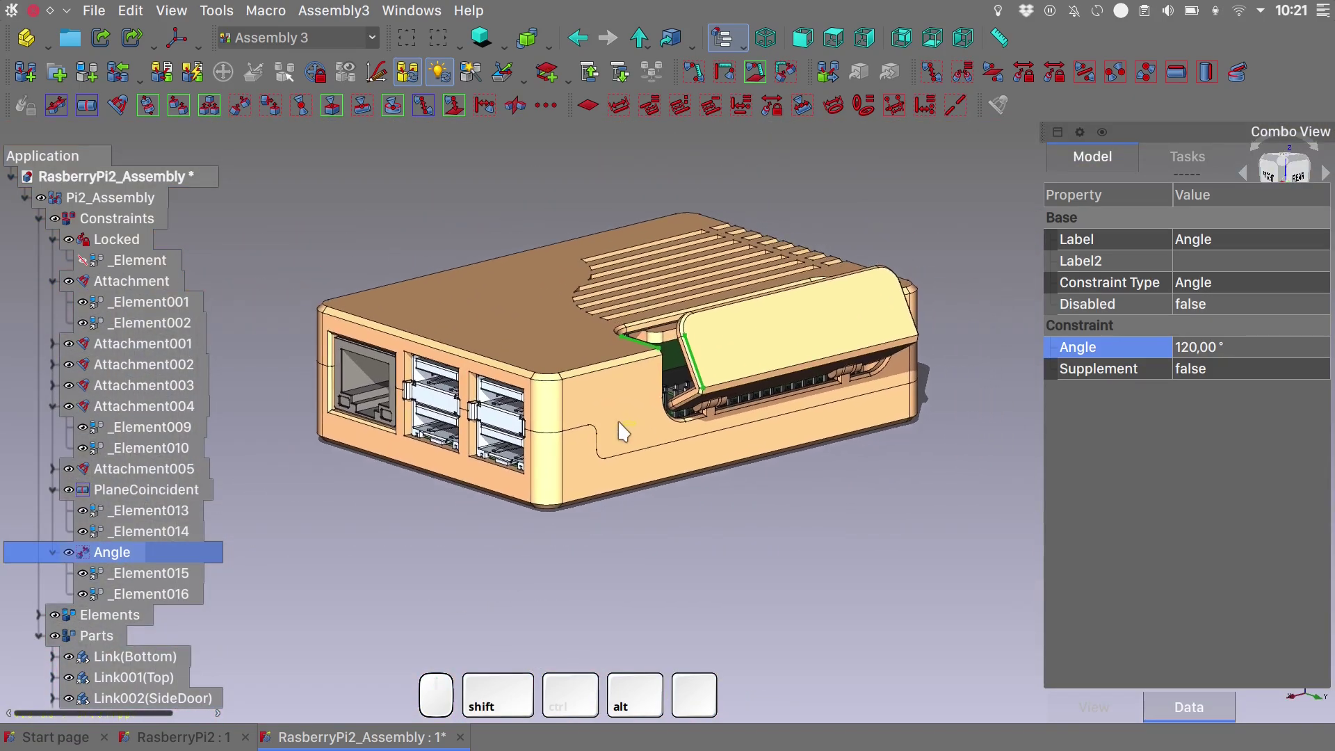
key("alt")
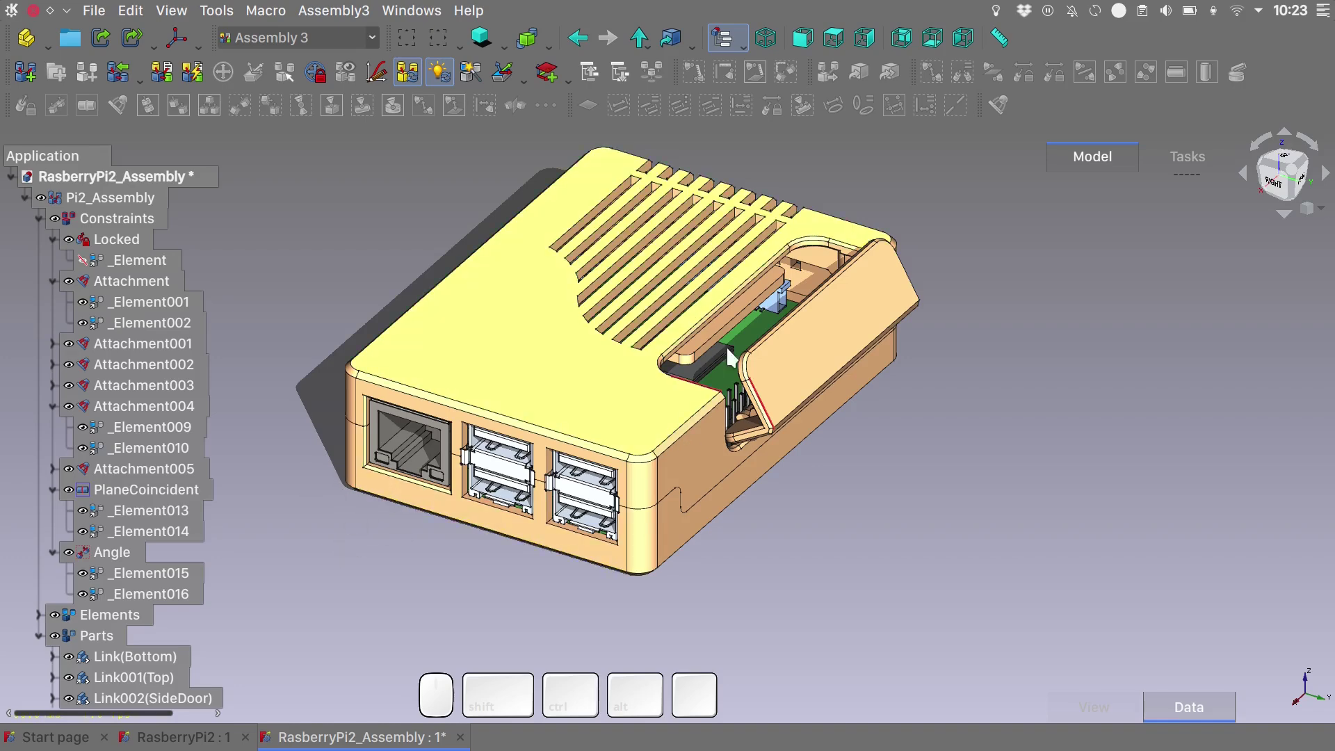
scroll(118, 474, "down", 2)
left_click(172, 574)
left_click(254, 66)
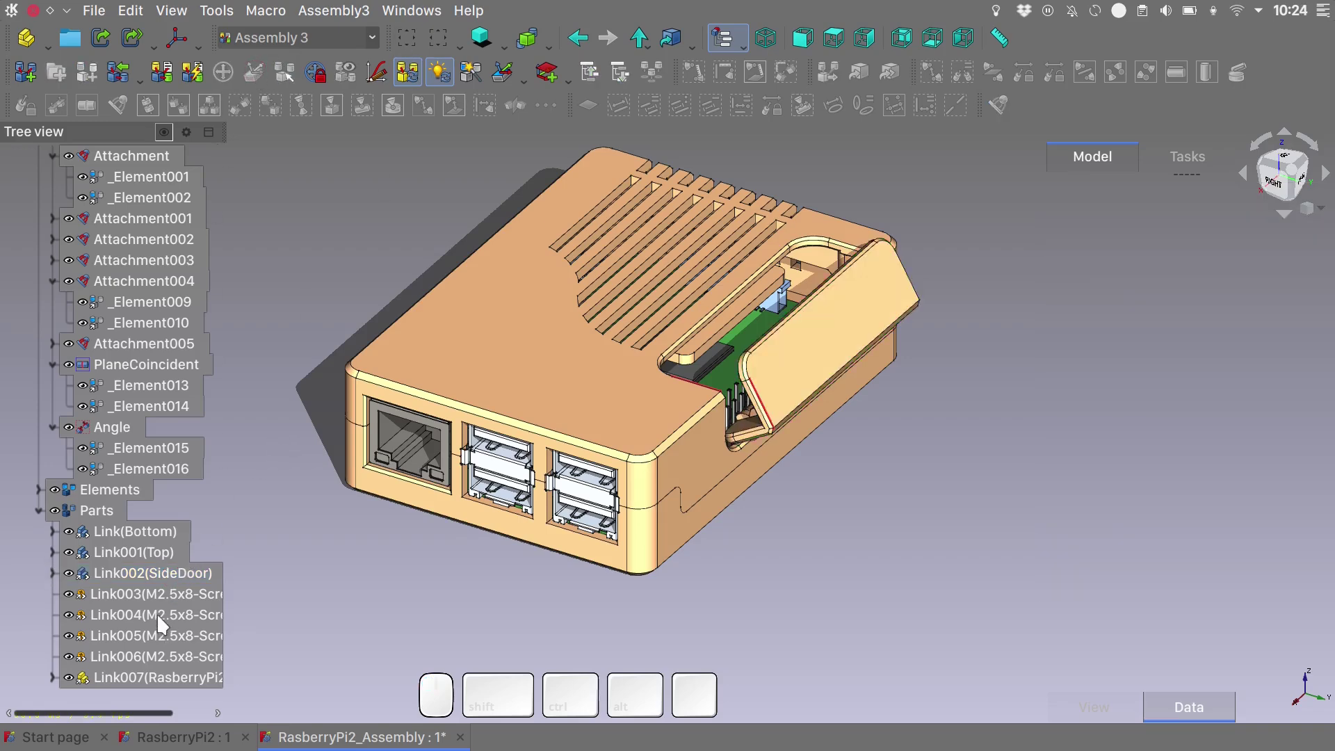
left_click(162, 574)
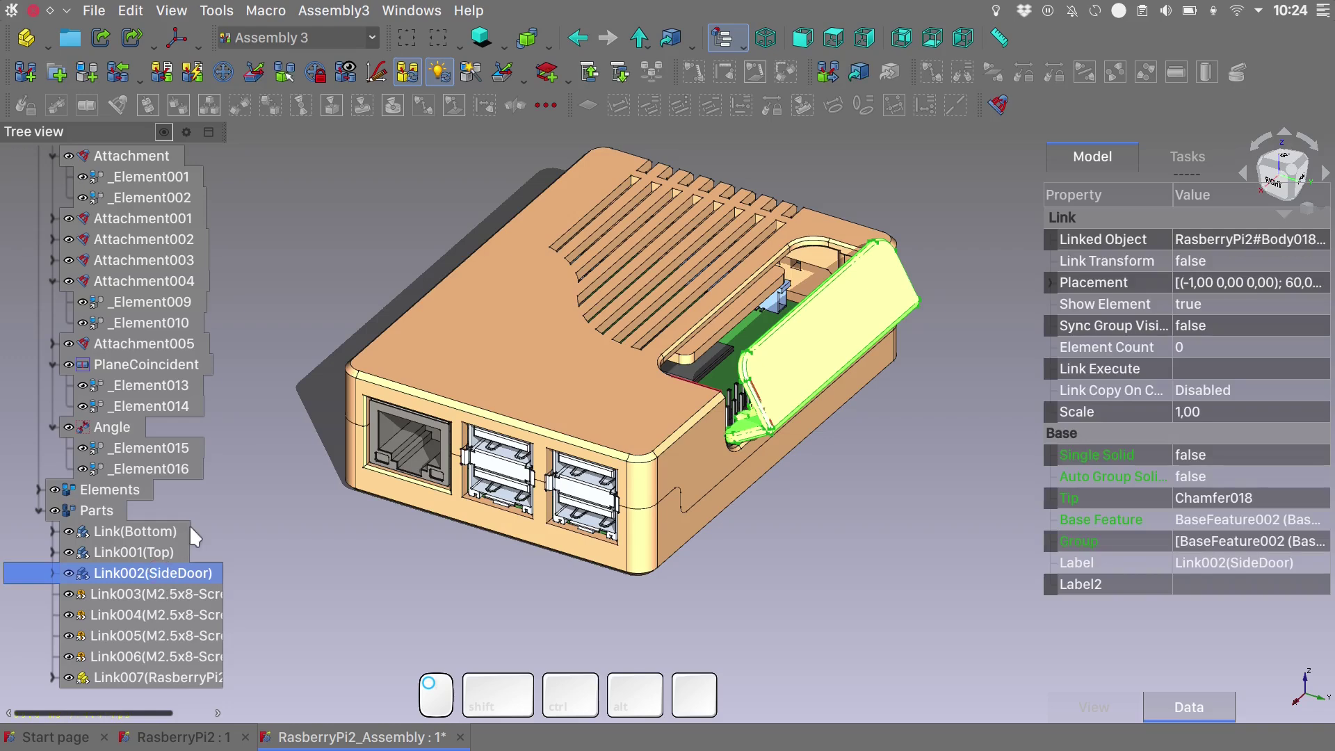
left_click(256, 72)
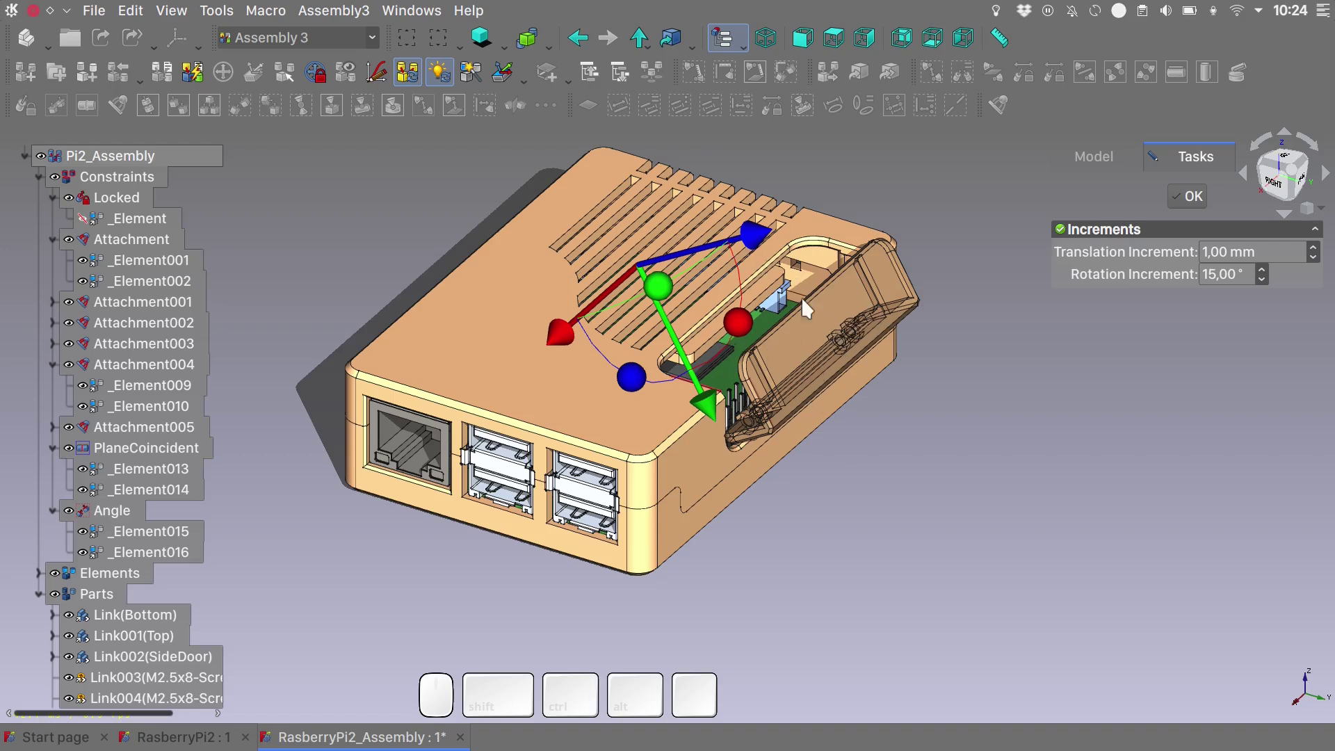
key("Return")
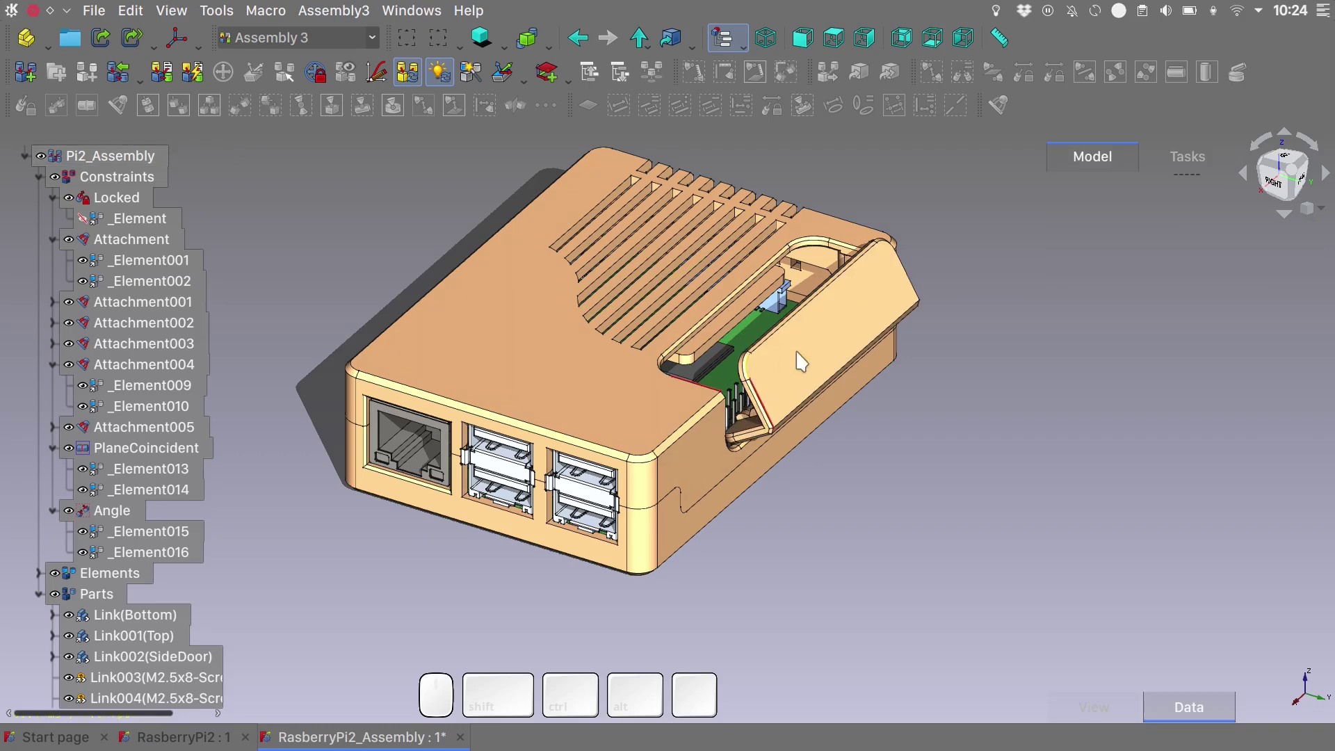
Close the side door by setting its Angle constraint with the case top to 180°.
left_click(108, 512)
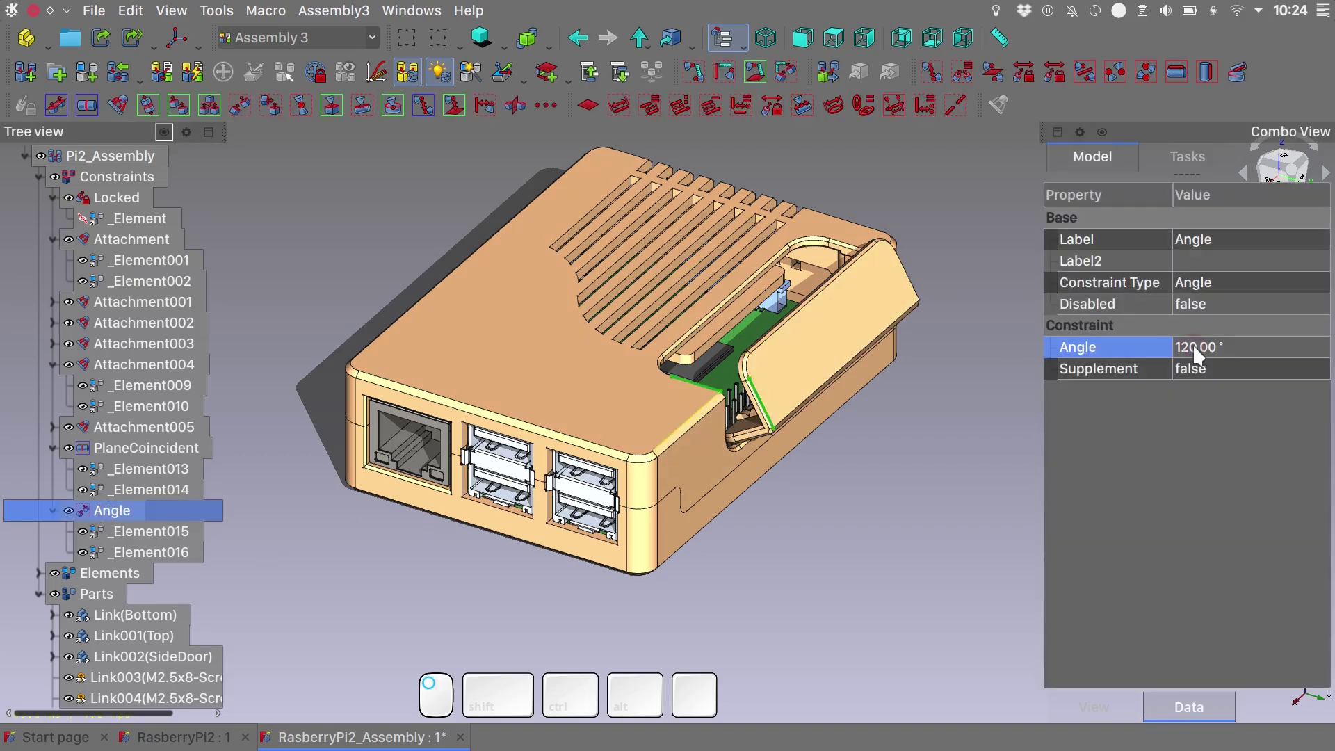
left_click(1192, 344)
type("180")
key("Return")
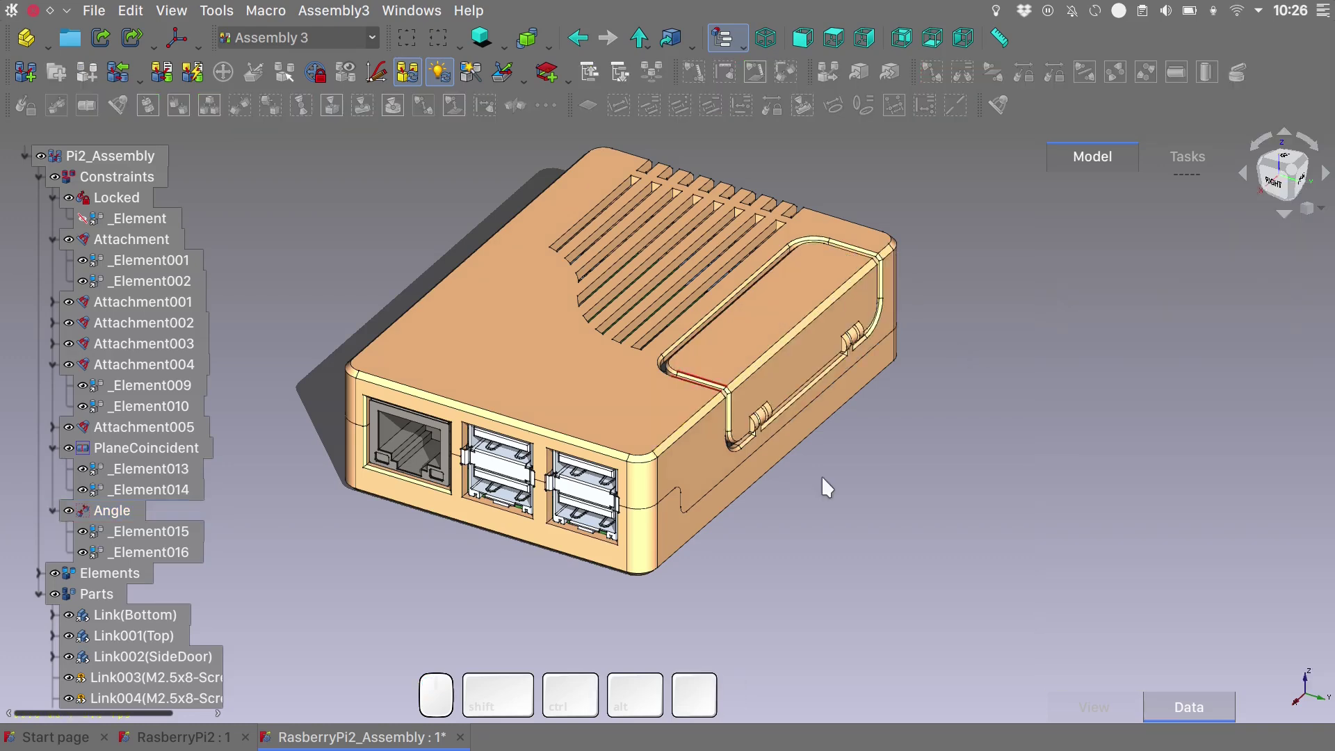